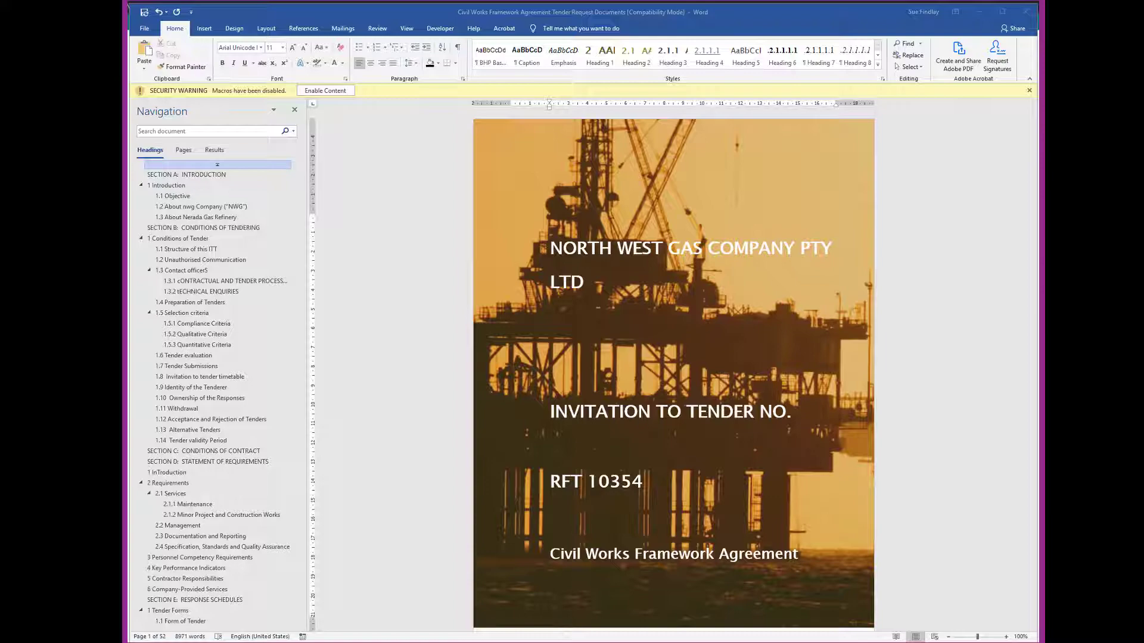
Step: Enlarge the DET 160309 document's window to fill the screen and look through its full list of styles
left_click_drag(1040, 80, 609, 21)
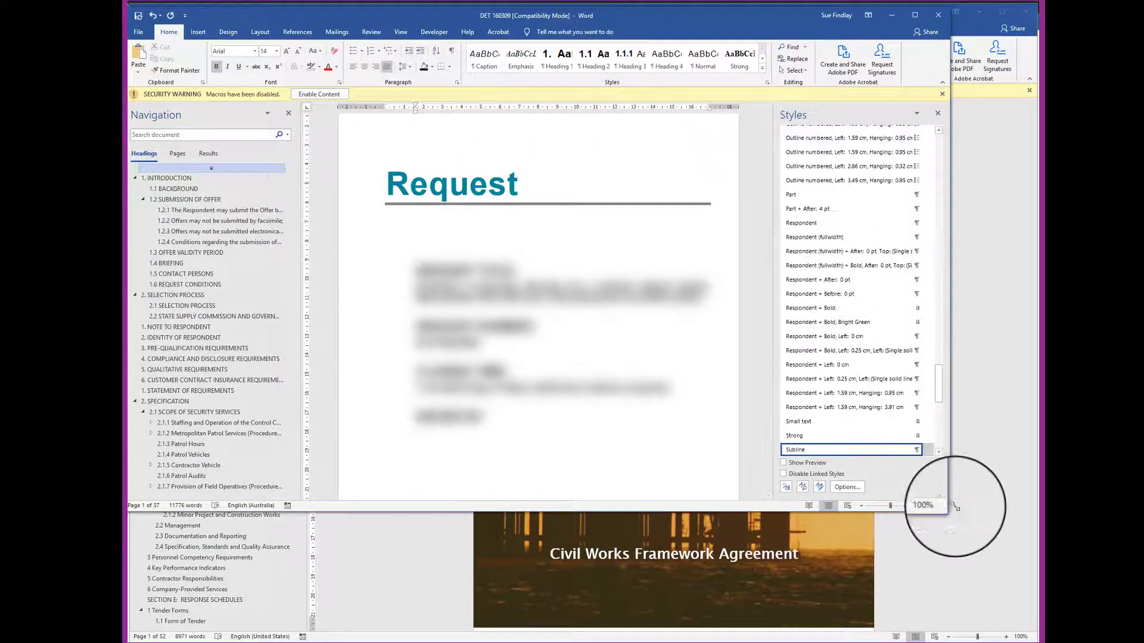
left_click_drag(943, 516, 1036, 642)
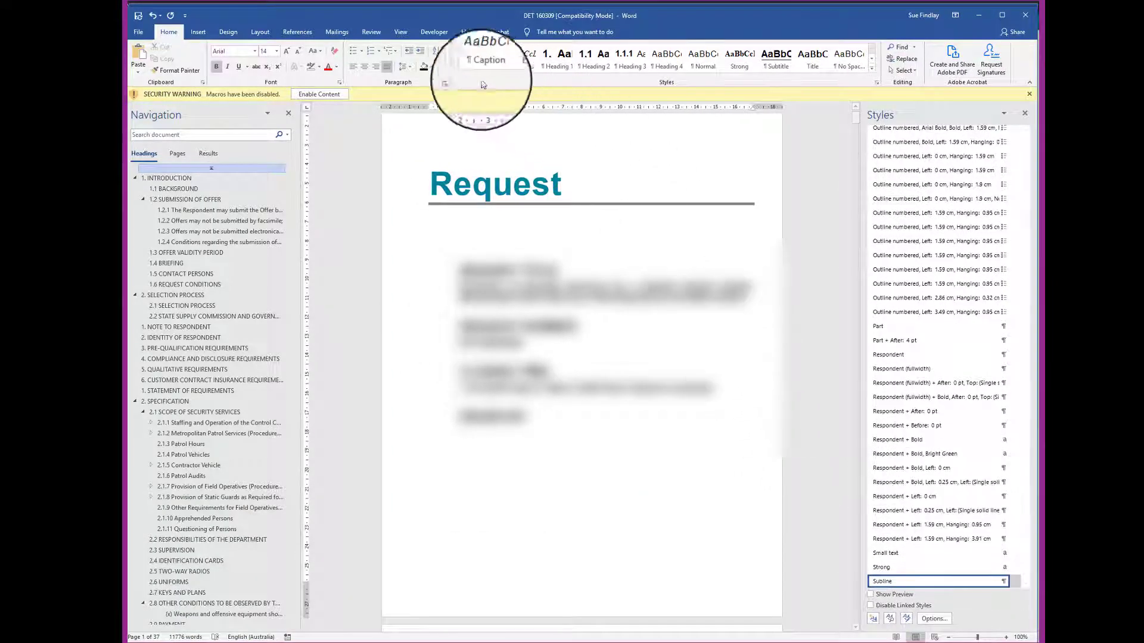
left_click(1024, 114)
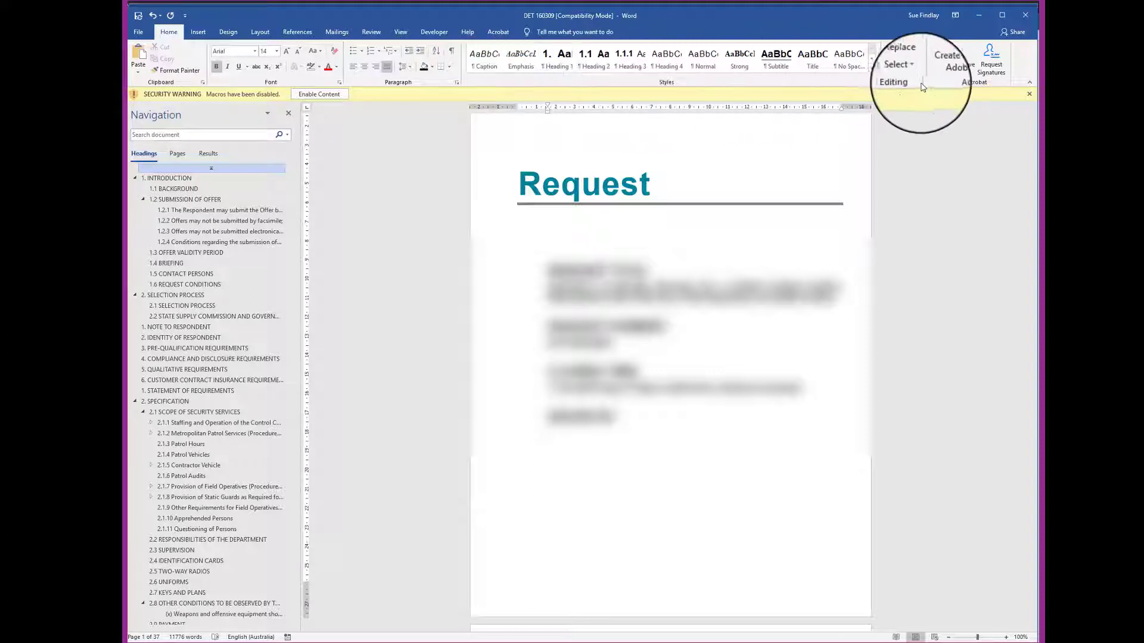
left_click(876, 87)
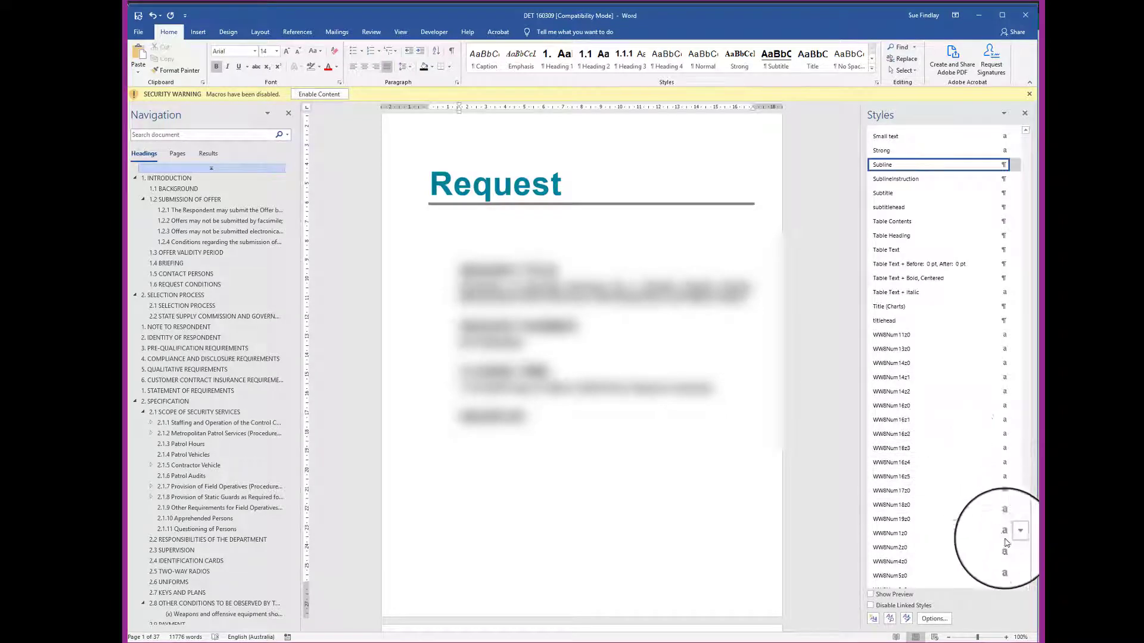
left_click_drag(1026, 555, 1026, 426)
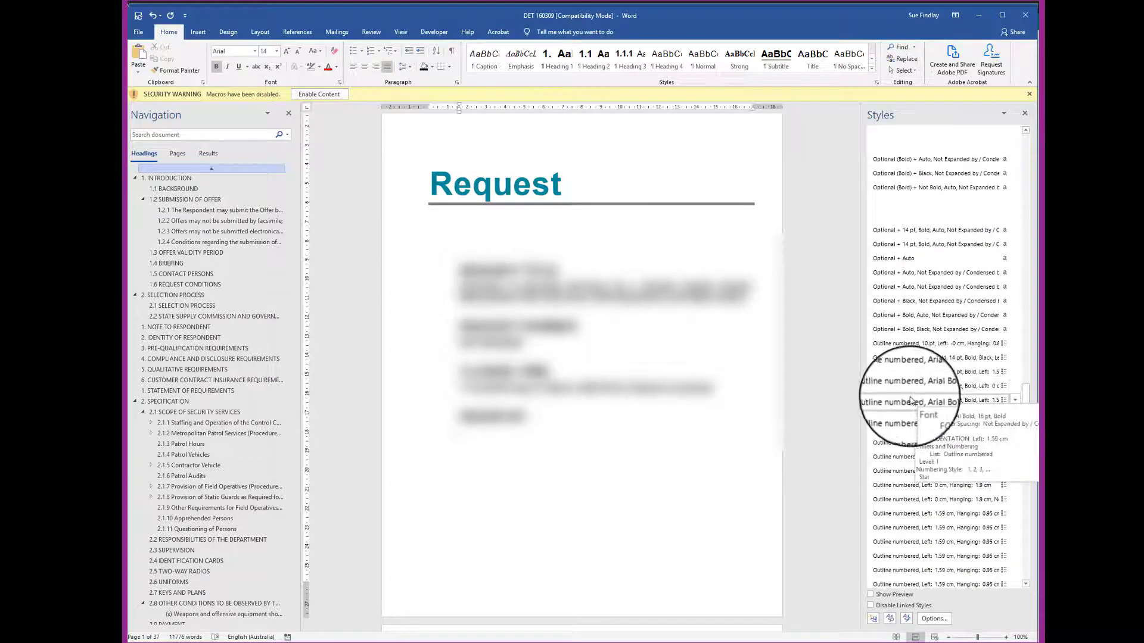
Step: Create a blank document, inspect its default list of styles, and close it without adding content
left_click(138, 18)
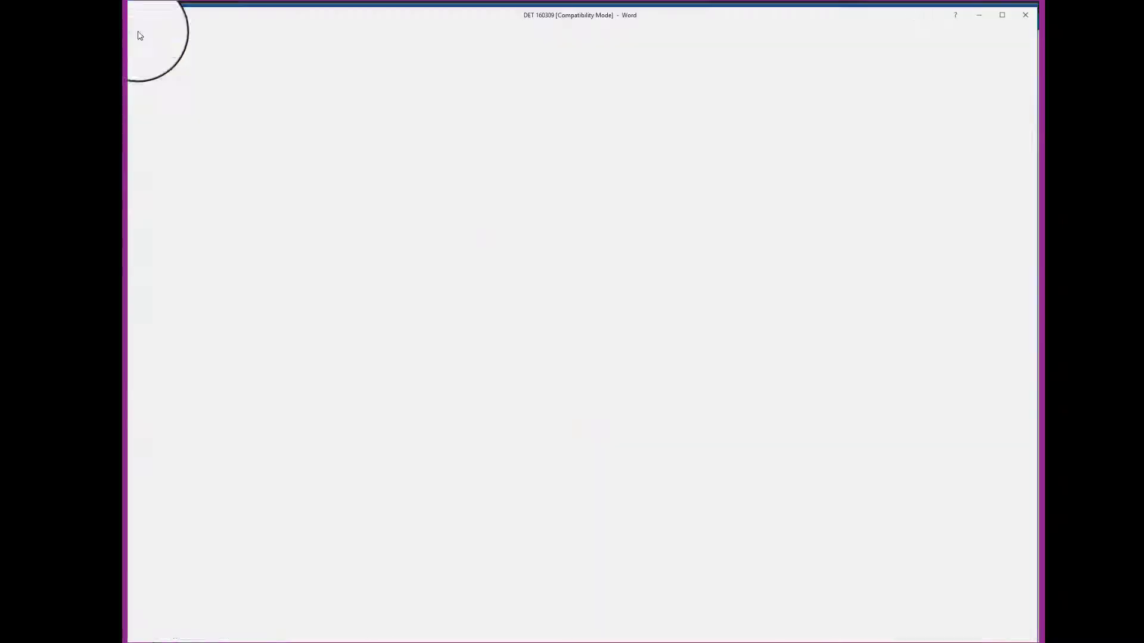
left_click(143, 93)
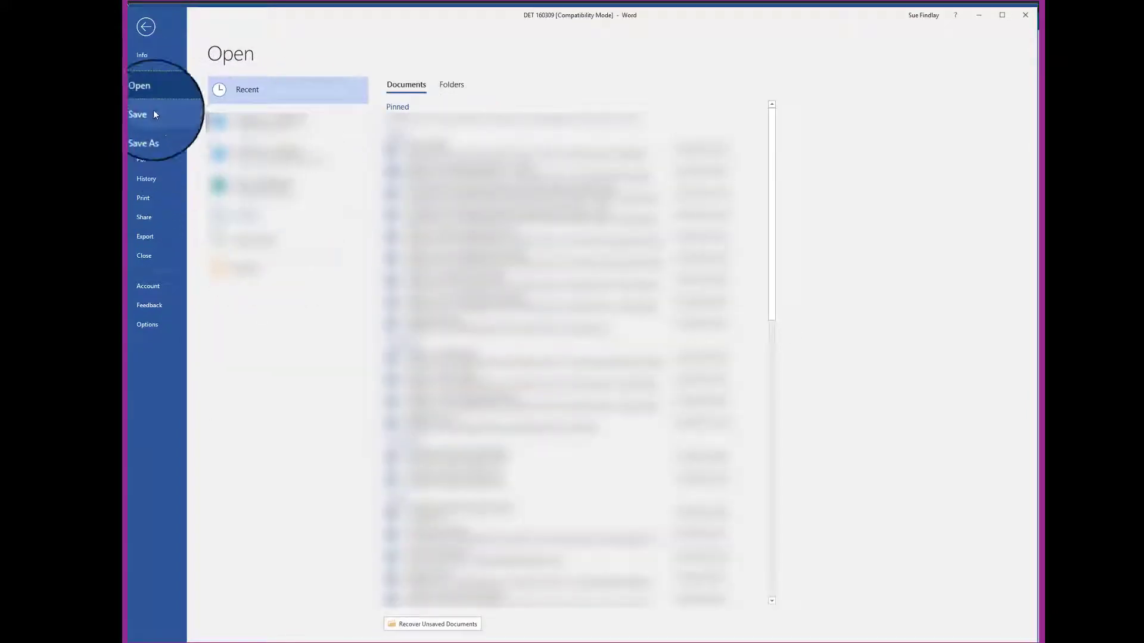
left_click(144, 74)
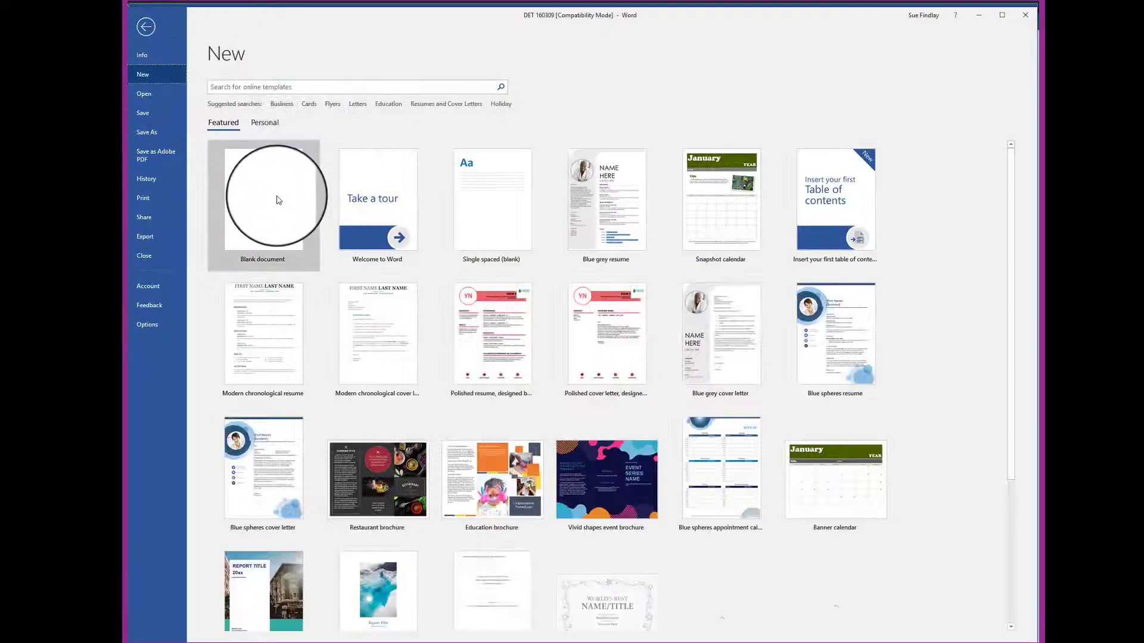
left_click(281, 199)
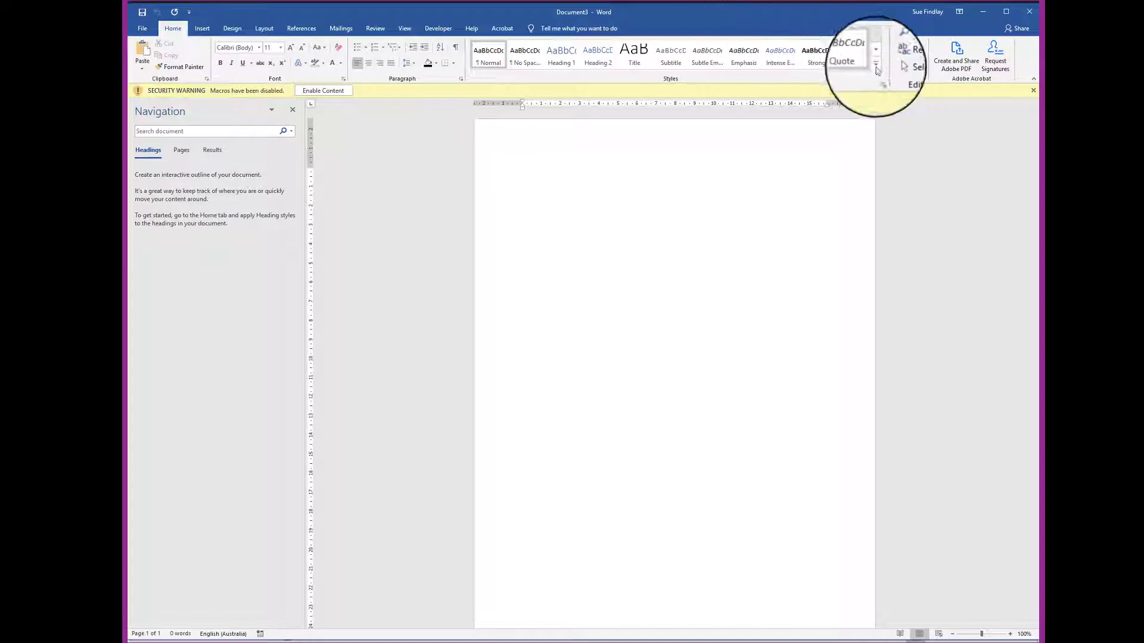
left_click(880, 80)
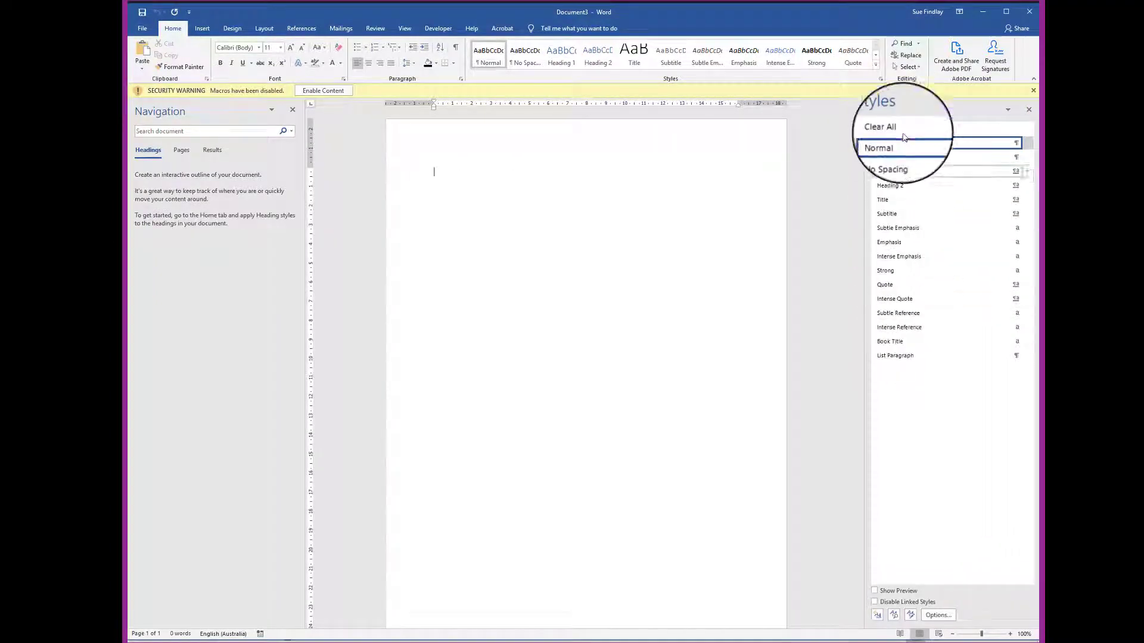
left_click(1027, 13)
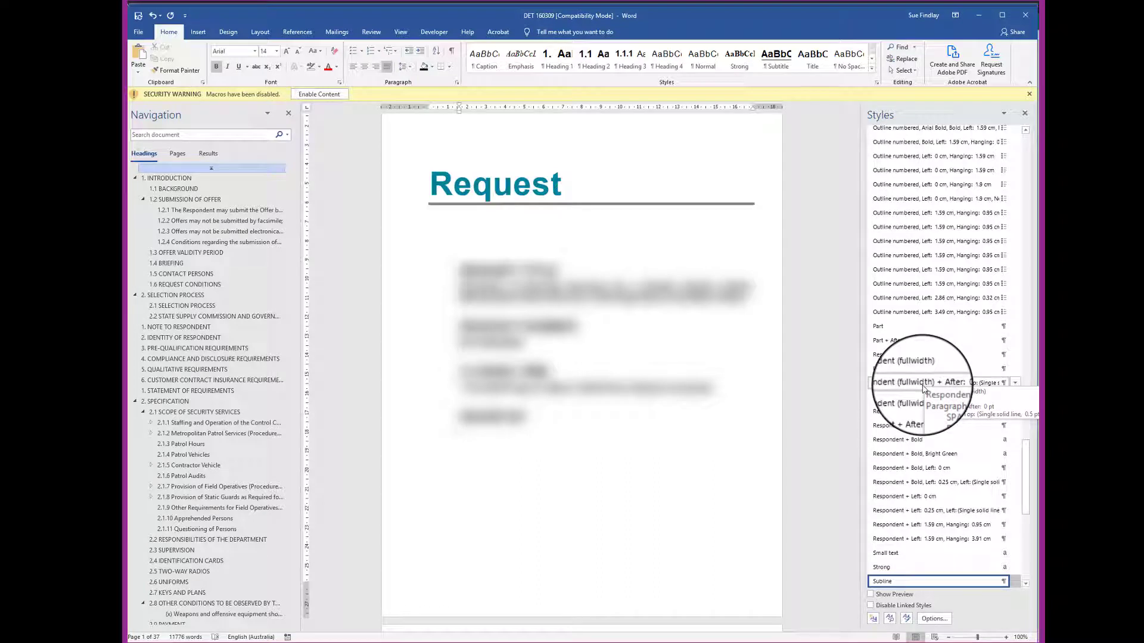
Step: Close the DET 160309 document and bring the Customisable Word Template 1 folder window over the Bidbuddy Free Stuff page
left_click(1025, 17)
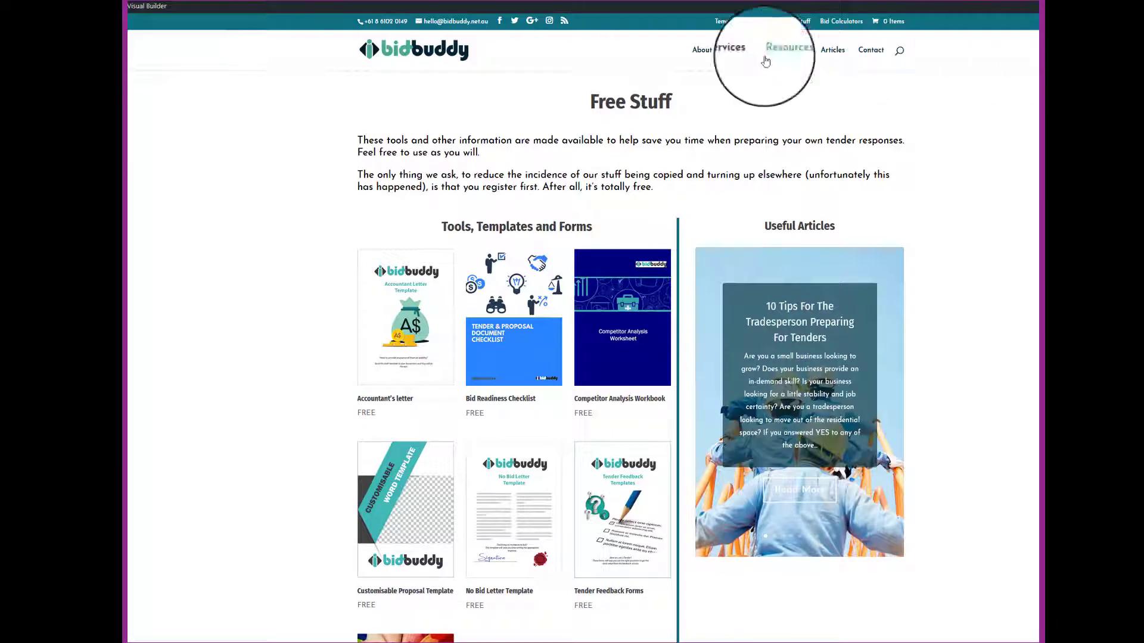
mouse_move(779, 47)
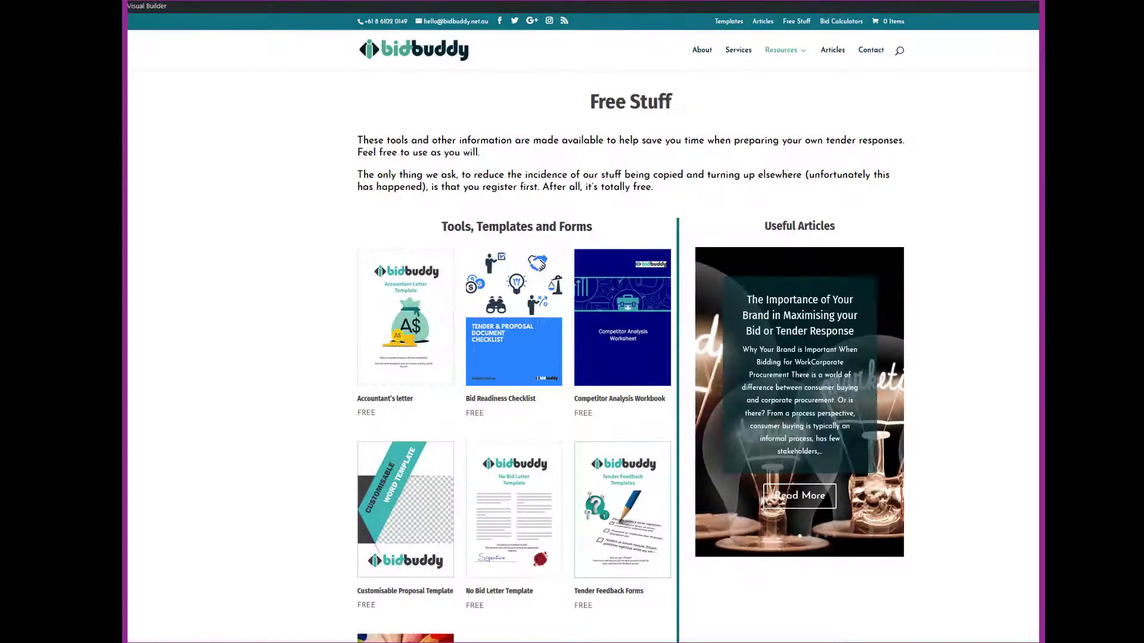
left_click_drag(1039, 15, 483, 20)
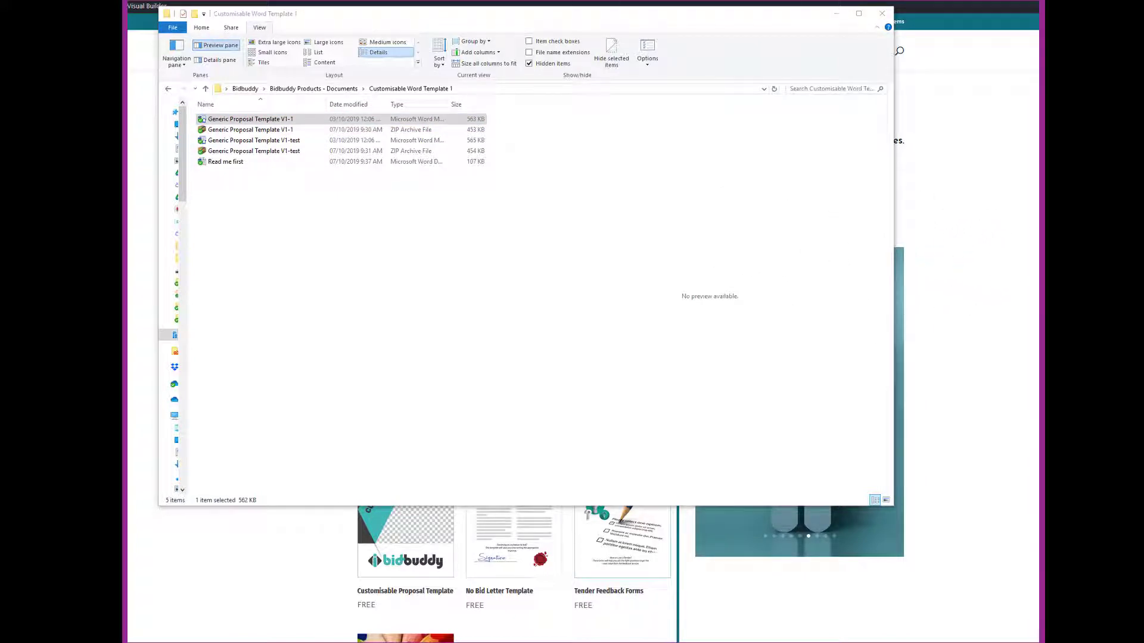
Step: Minimize the folder window and enlarge the Word window of Document1 to view the proposal template's cover page
left_click(837, 13)
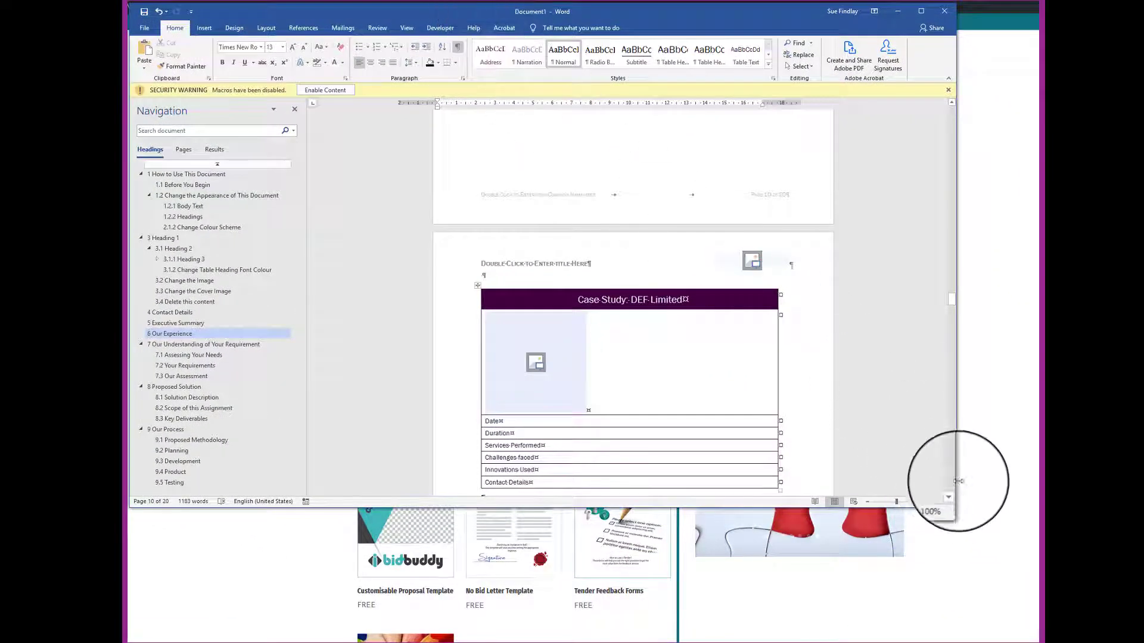
left_click_drag(955, 505, 1032, 636)
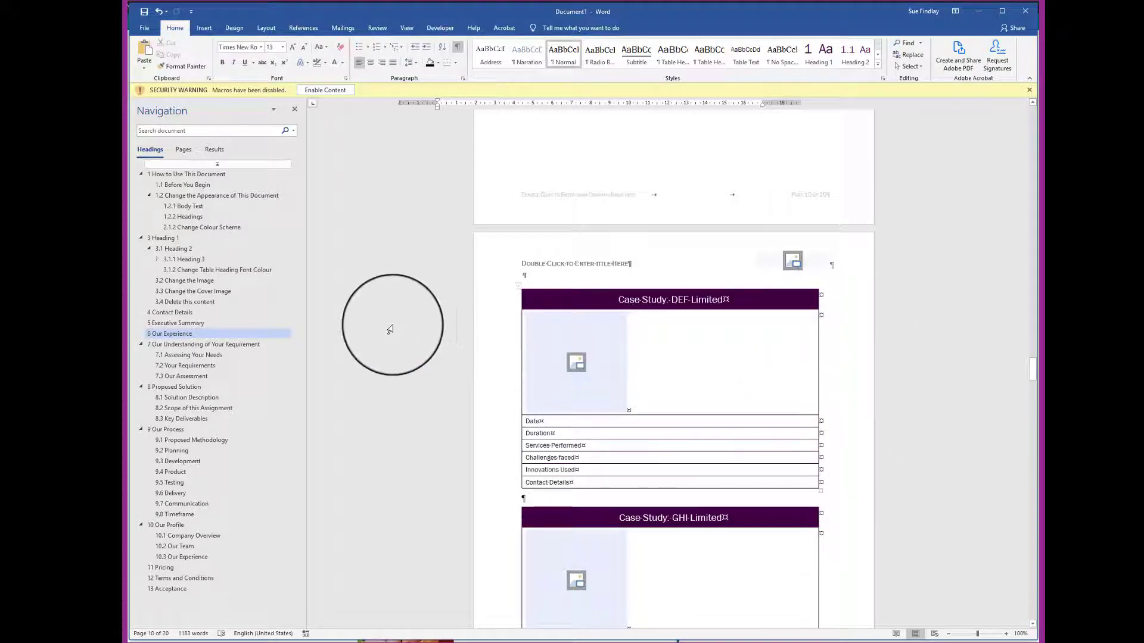
scroll(390, 330, "up", 10)
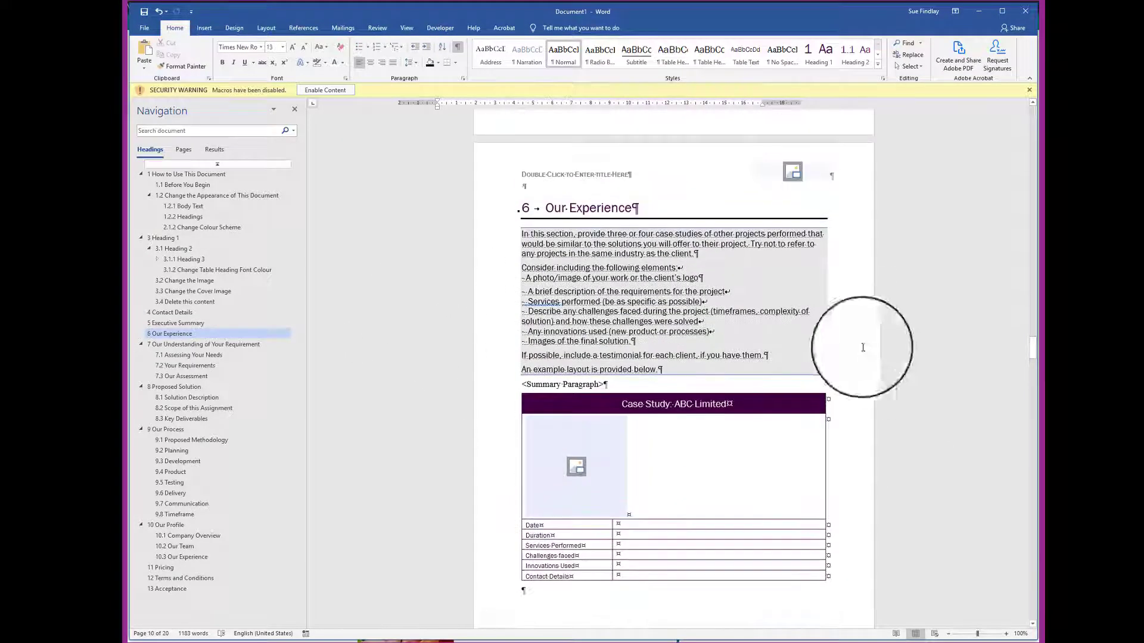
left_click_drag(1035, 337, 1034, 107)
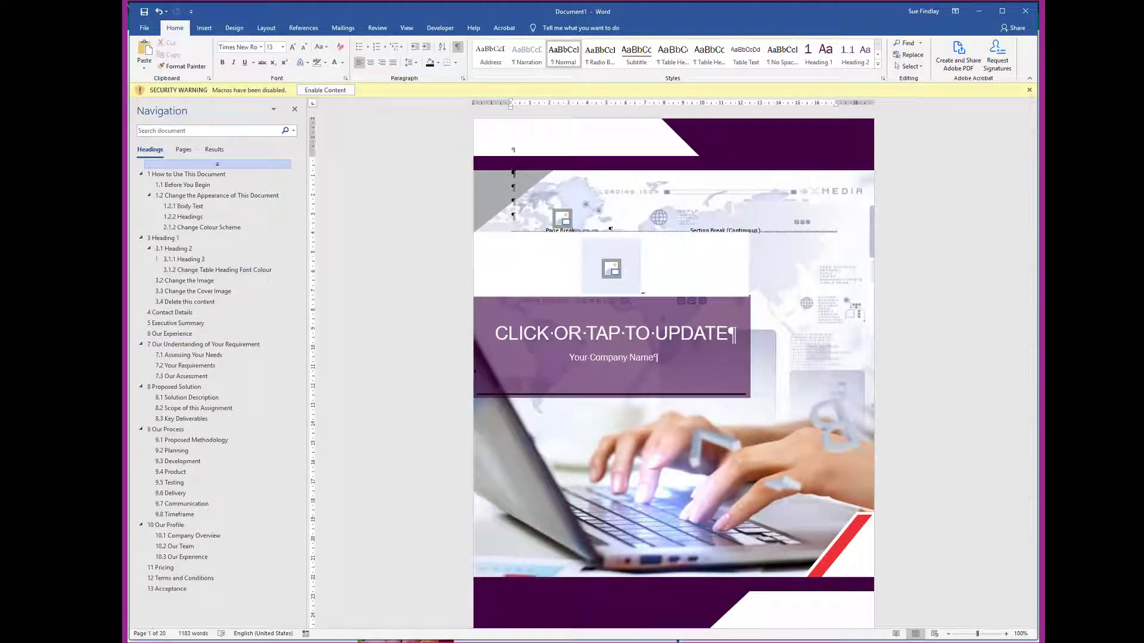
Step: Switch to File Explorer and read the preview of "Read me first" for the macro security and Trust Center instructions
left_click(412, 607)
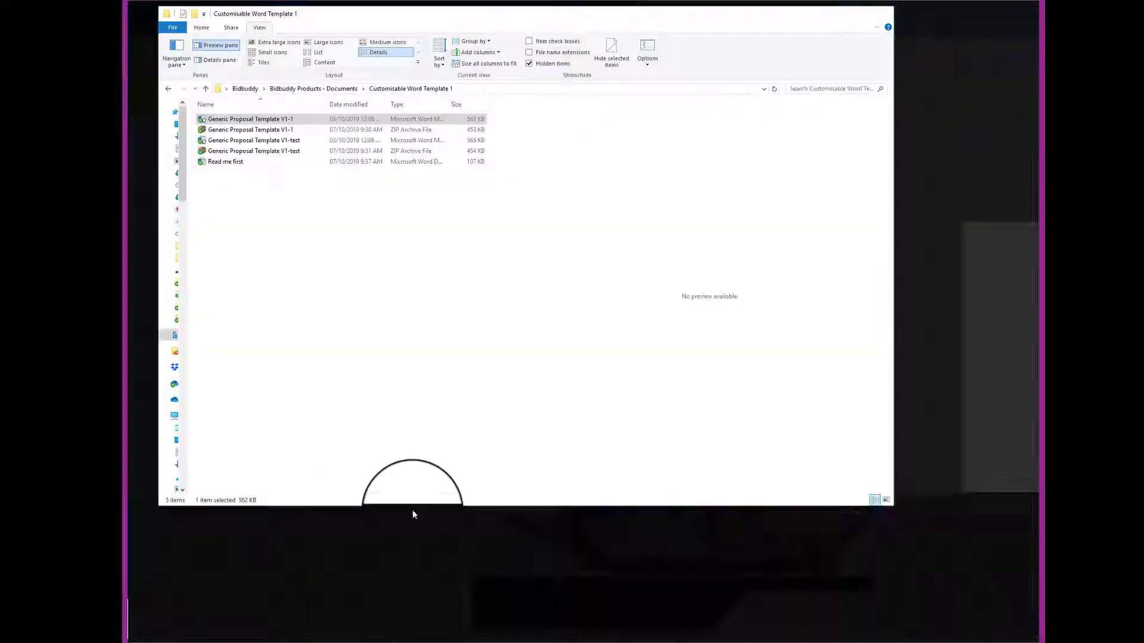
left_click(226, 162)
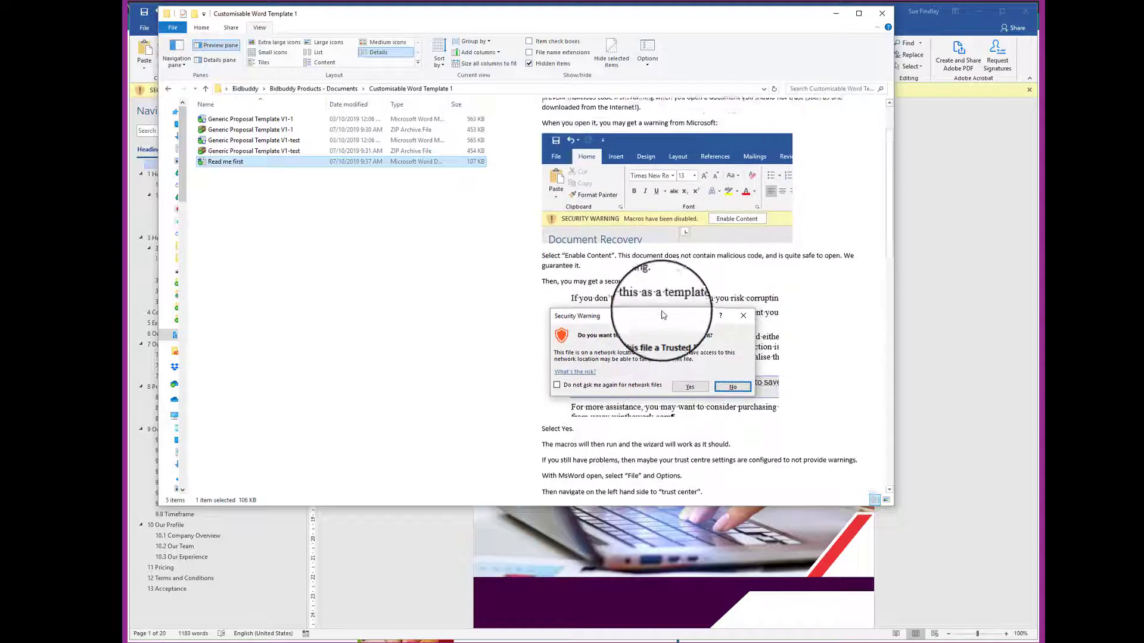
scroll(662, 316, "down", 3)
scroll(662, 311, "down", 15)
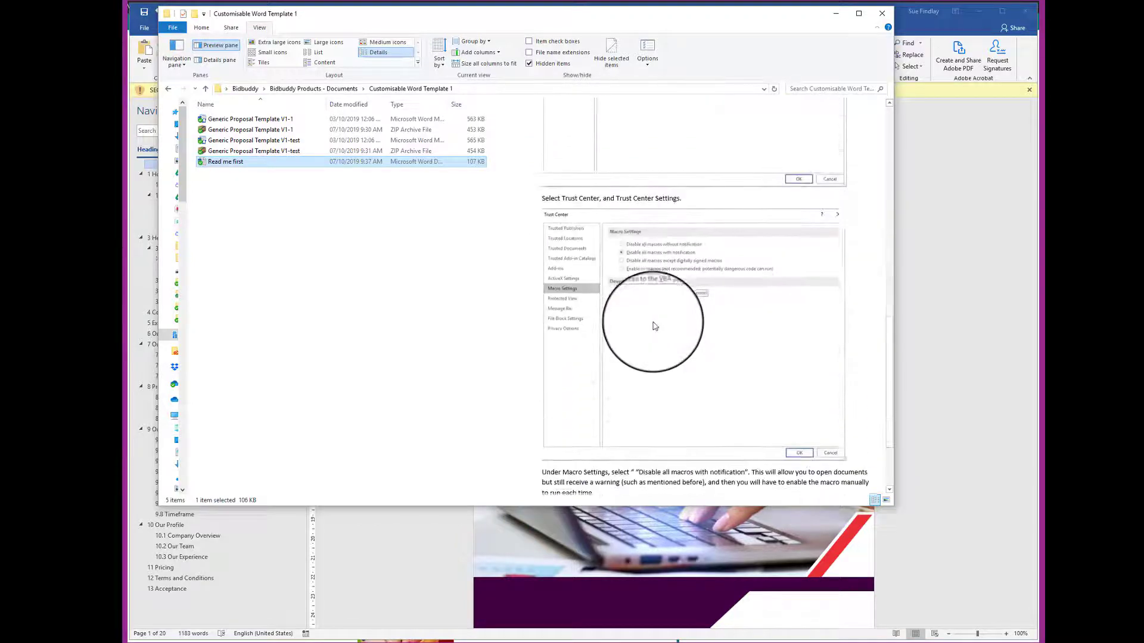
scroll(655, 327, "up", 8)
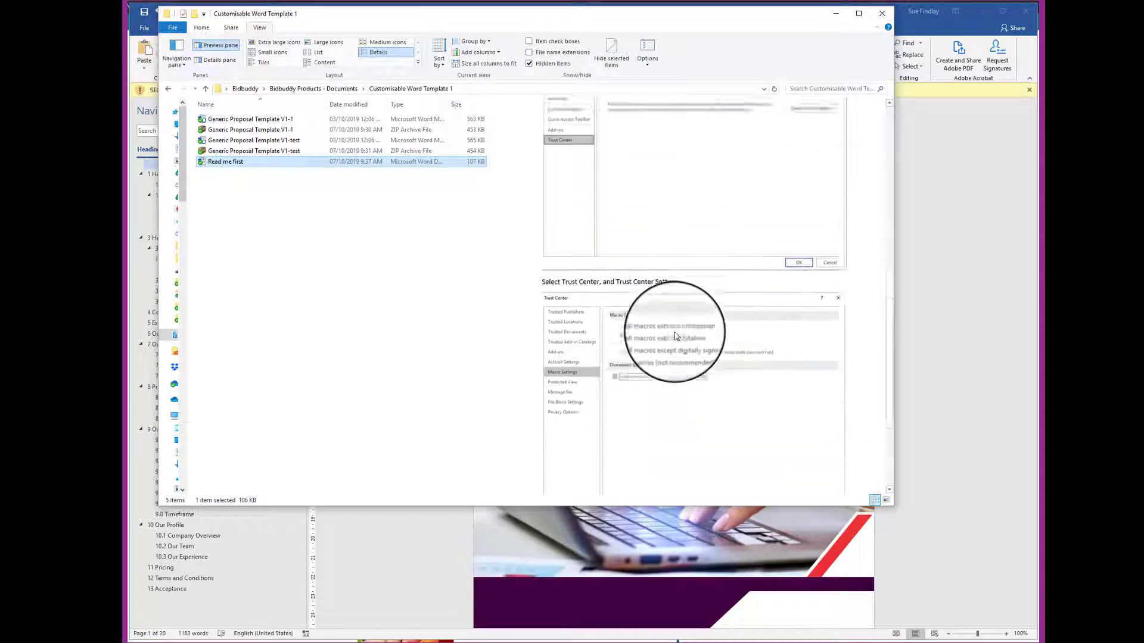
scroll(678, 334, "up", 8)
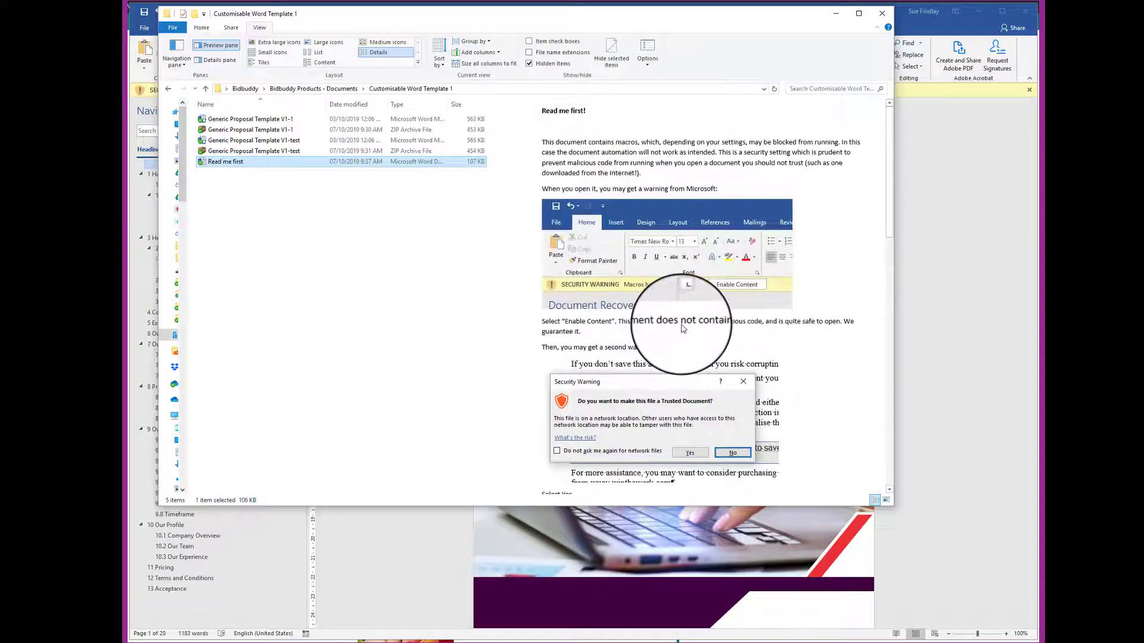
left_click(836, 14)
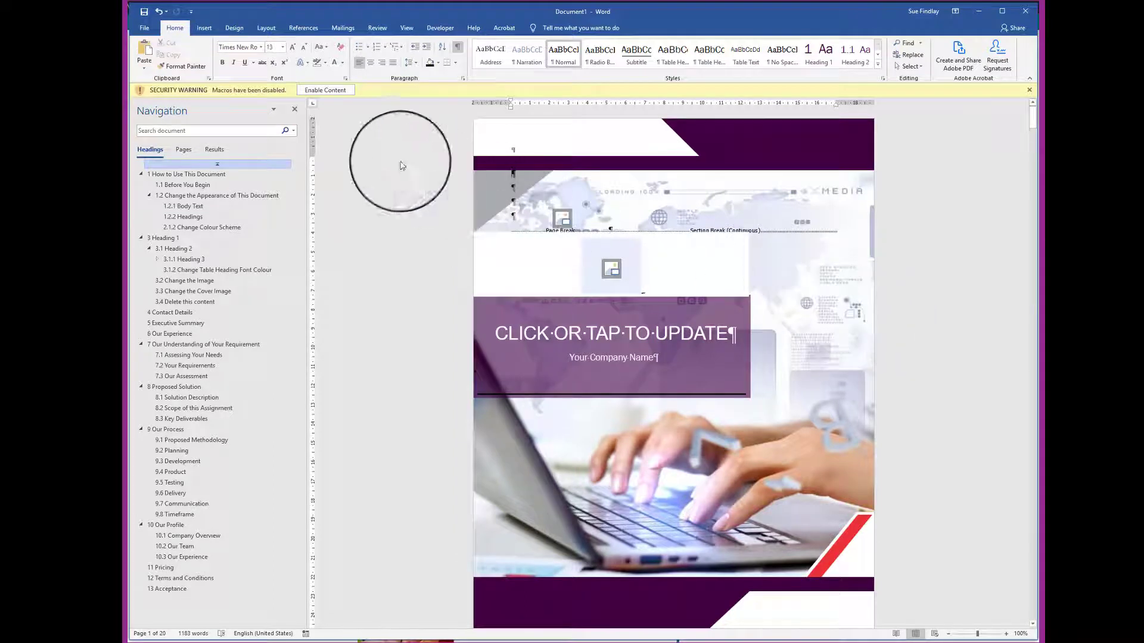
Step: Enable the blocked macro content in the proposal template and read through its "How to Use This Document" section
left_click(325, 90)
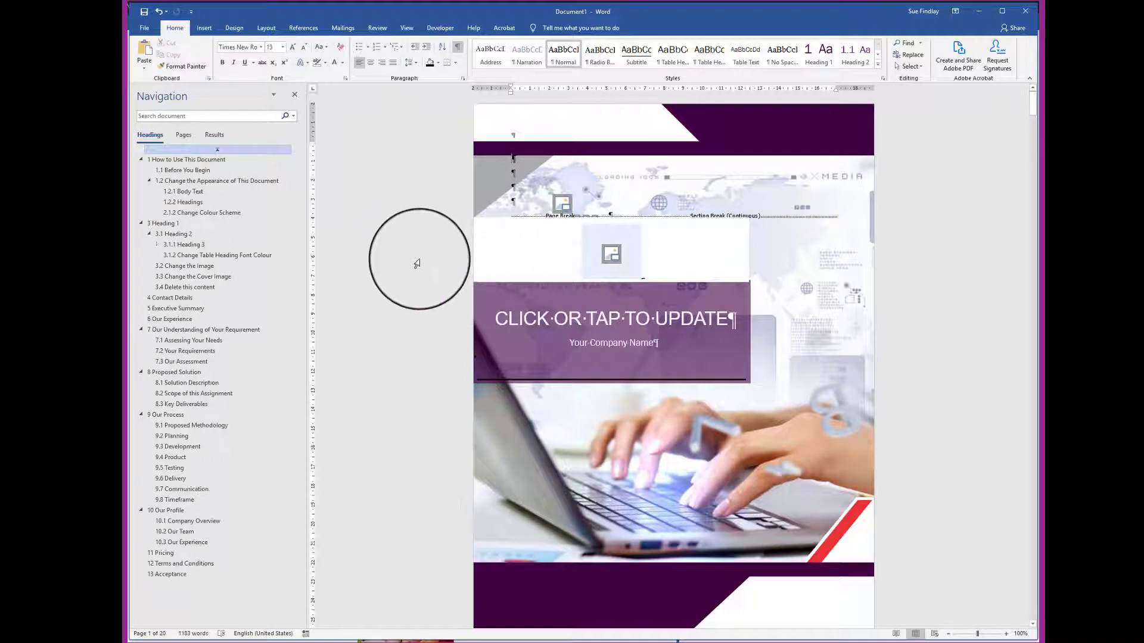
scroll(413, 260, "down", 8)
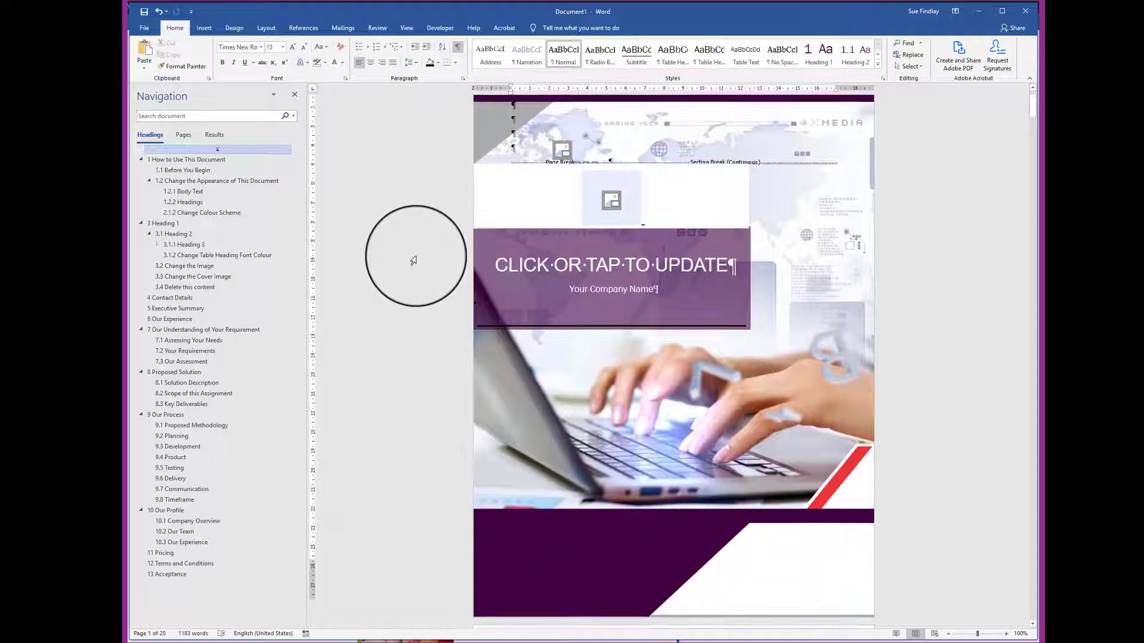
scroll(413, 260, "down", 8)
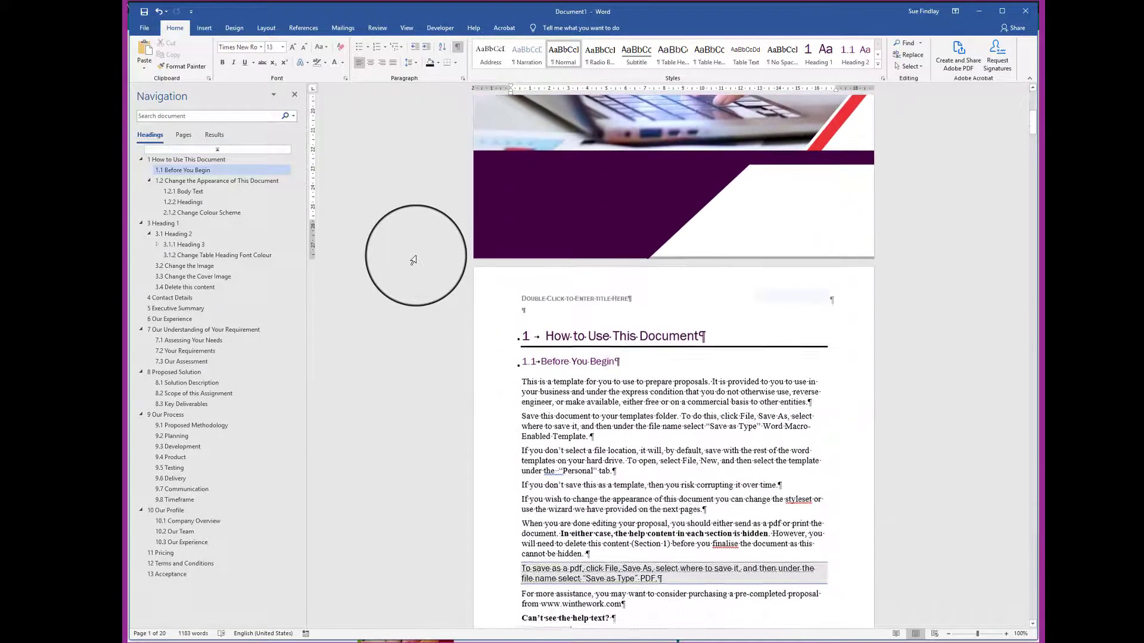
scroll(411, 260, "down", 8)
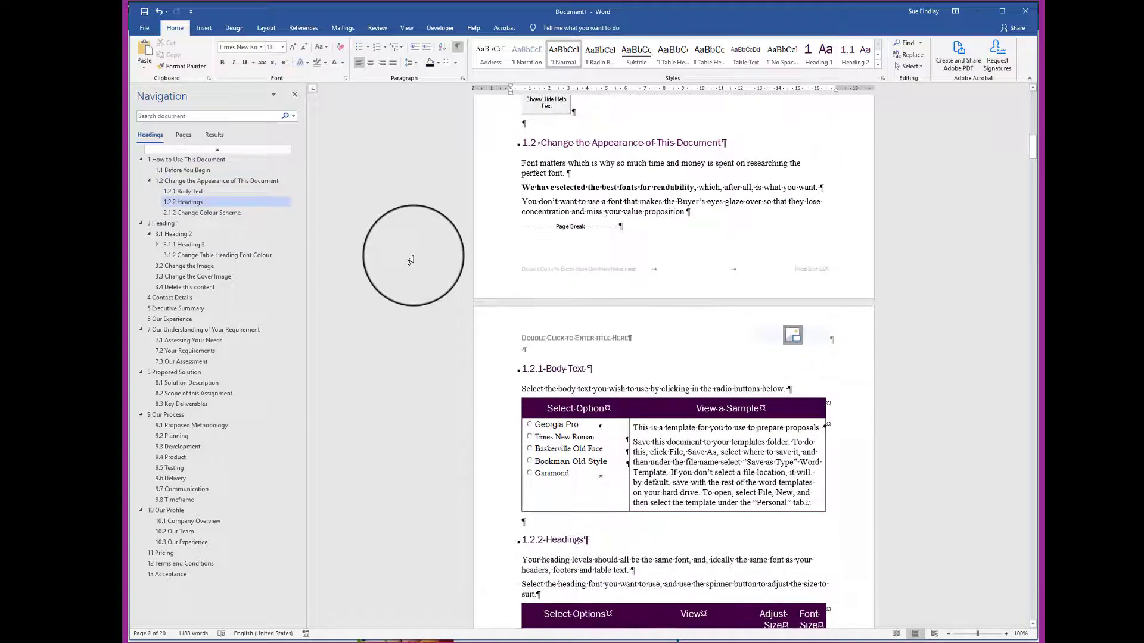
scroll(411, 260, "up", 10)
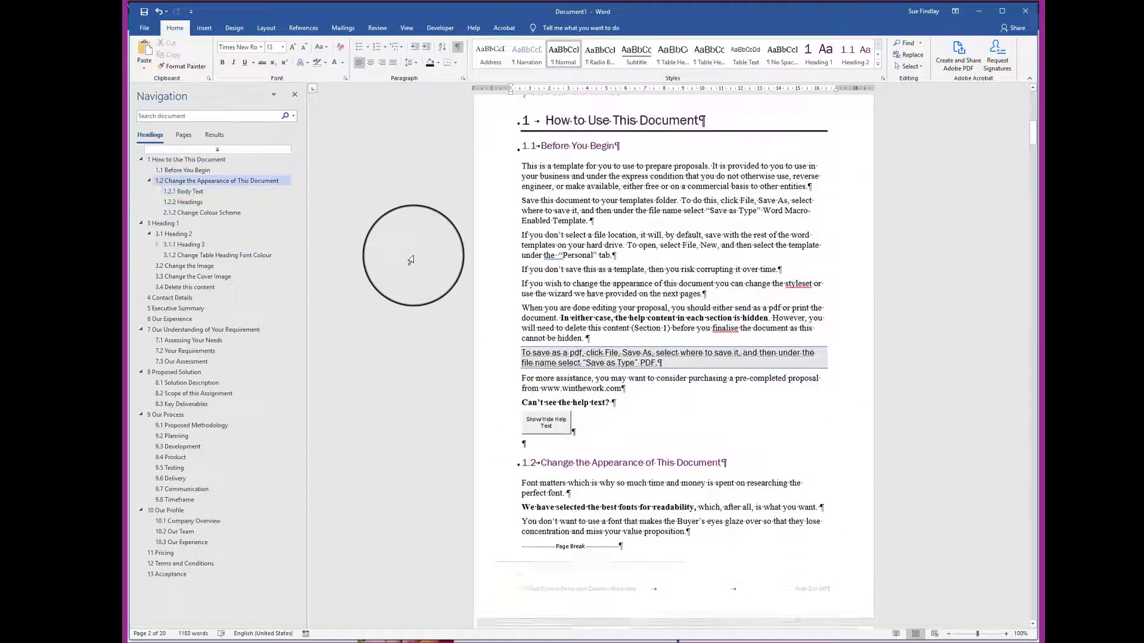
scroll(411, 261, "down", 1)
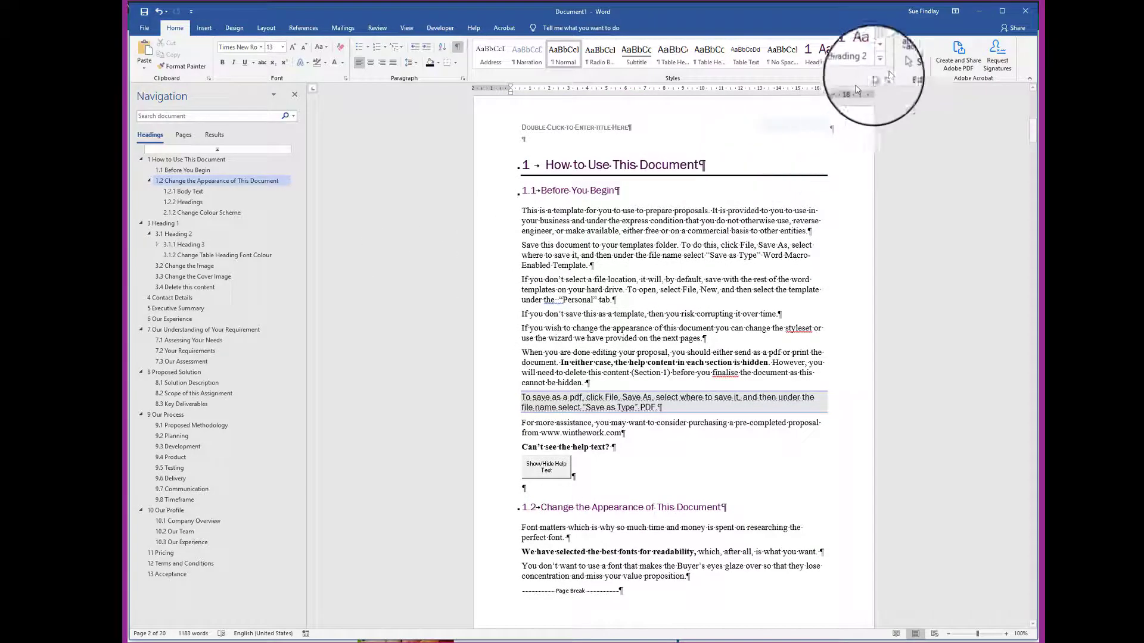
Step: Show the template's full list of styles and switch the formatting marks off and on twice to check the hidden help text
left_click(883, 79)
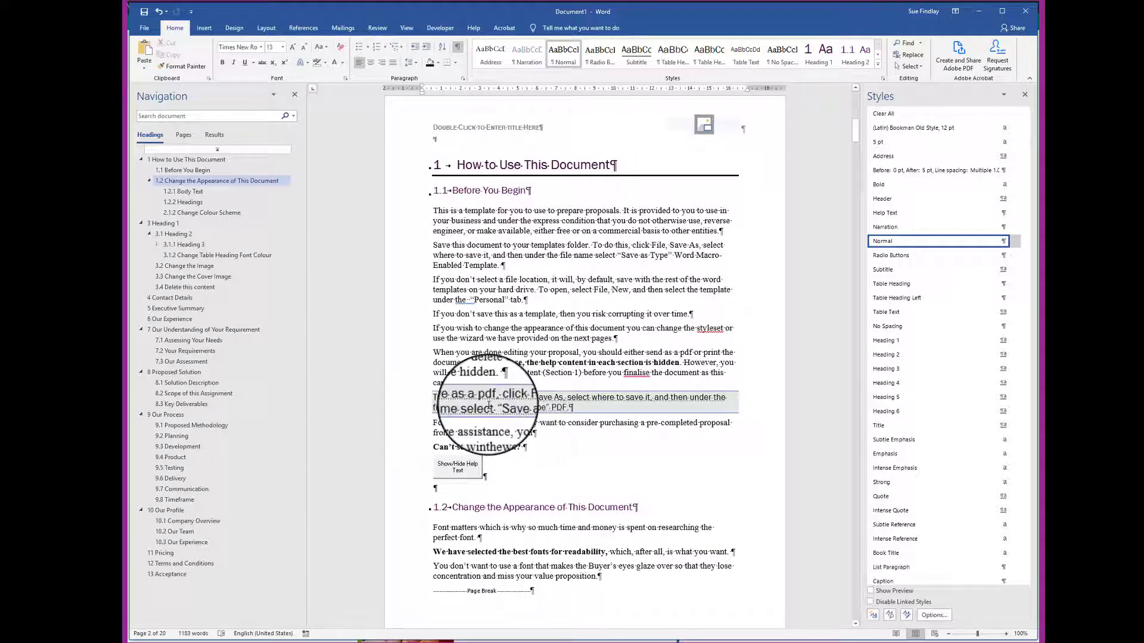
left_click(459, 49)
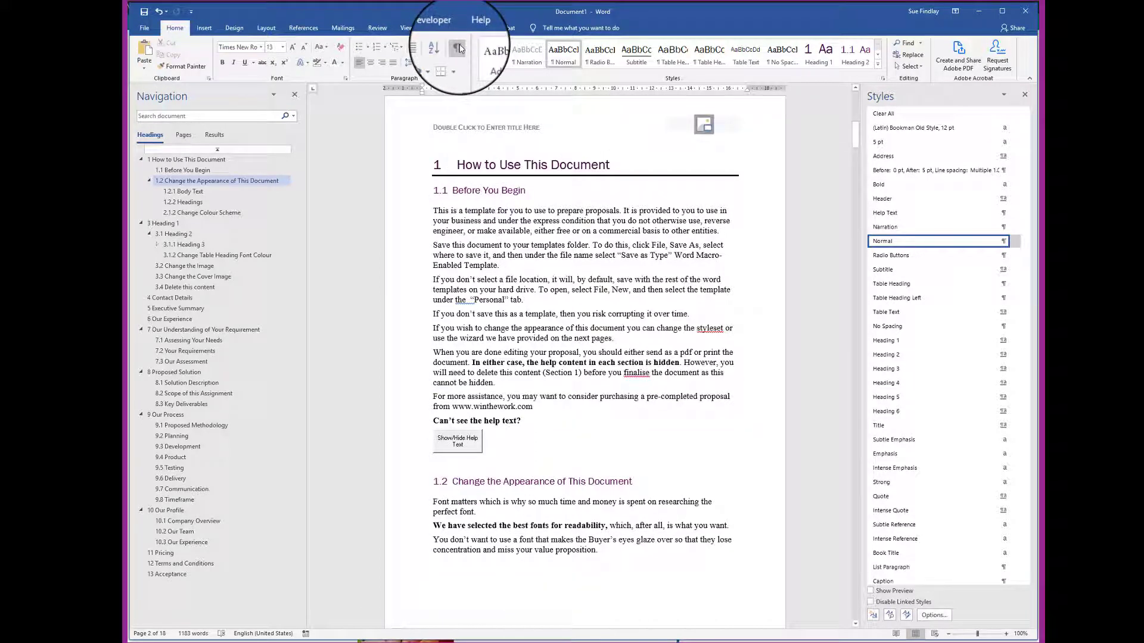
left_click(459, 49)
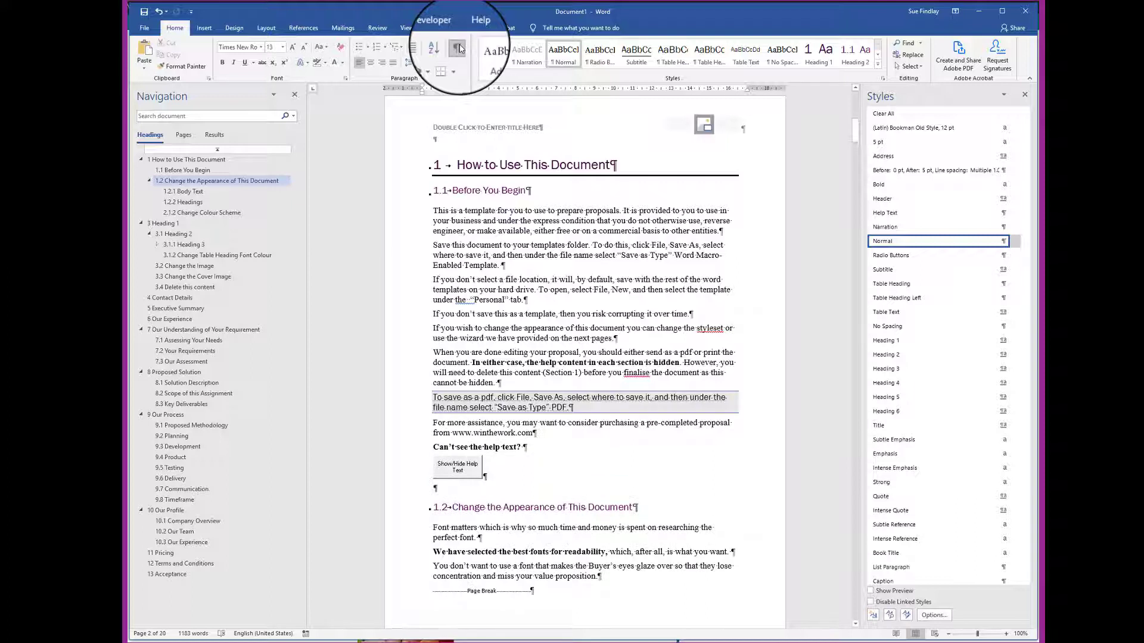
left_click(459, 49)
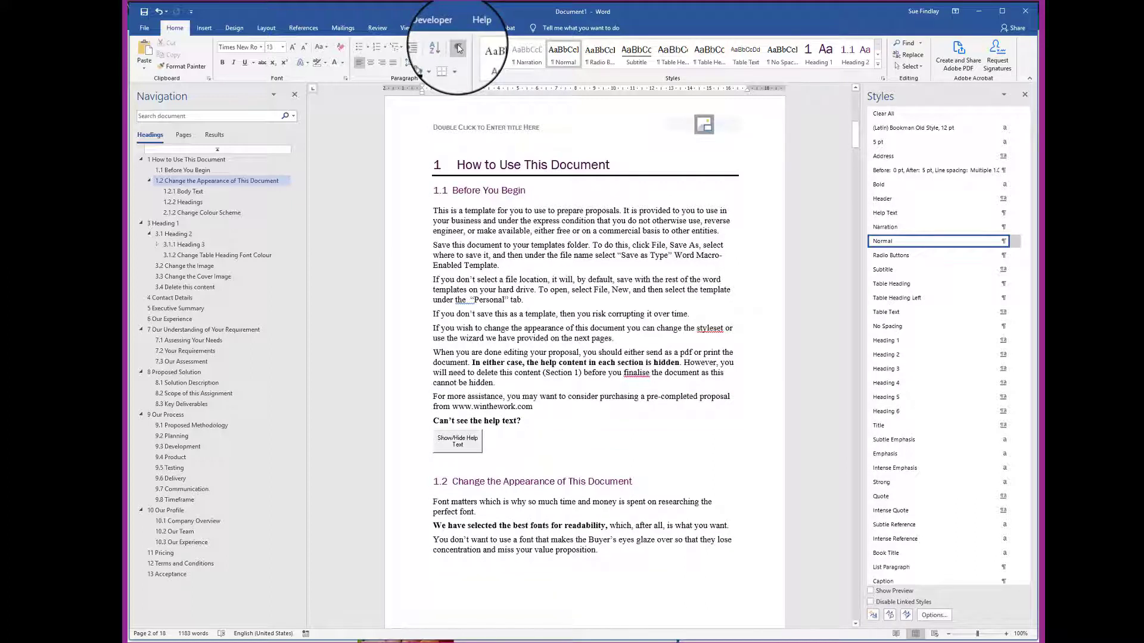
left_click(459, 49)
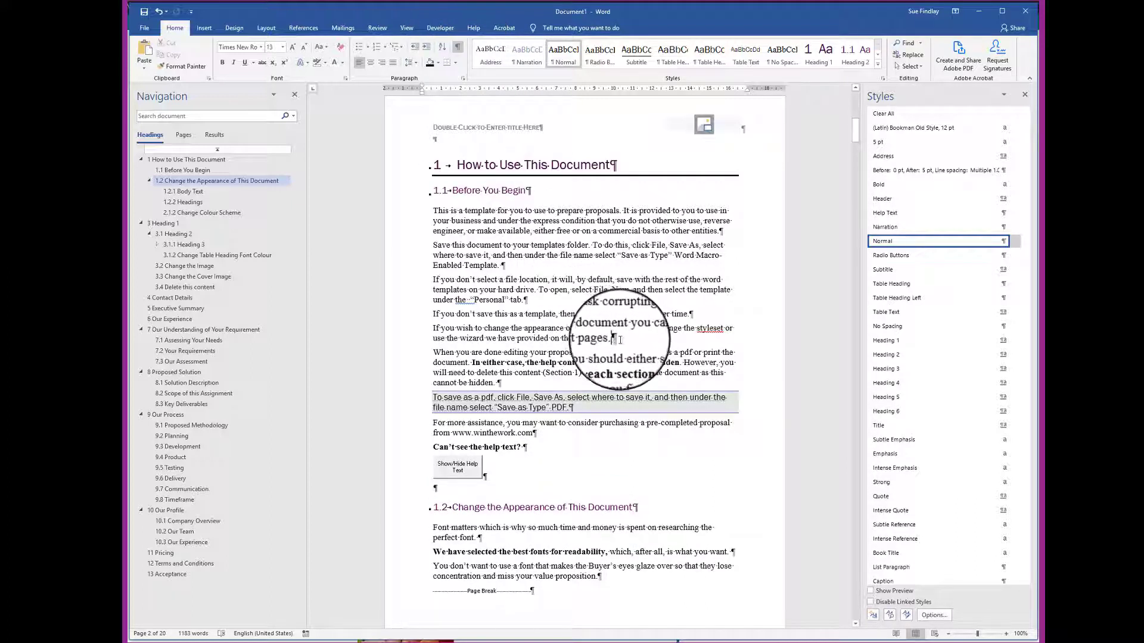
Step: Hide and show the formatting marks once more to check the hidden help text on saving the proposal as a PDF
scroll(608, 298, "down", 3)
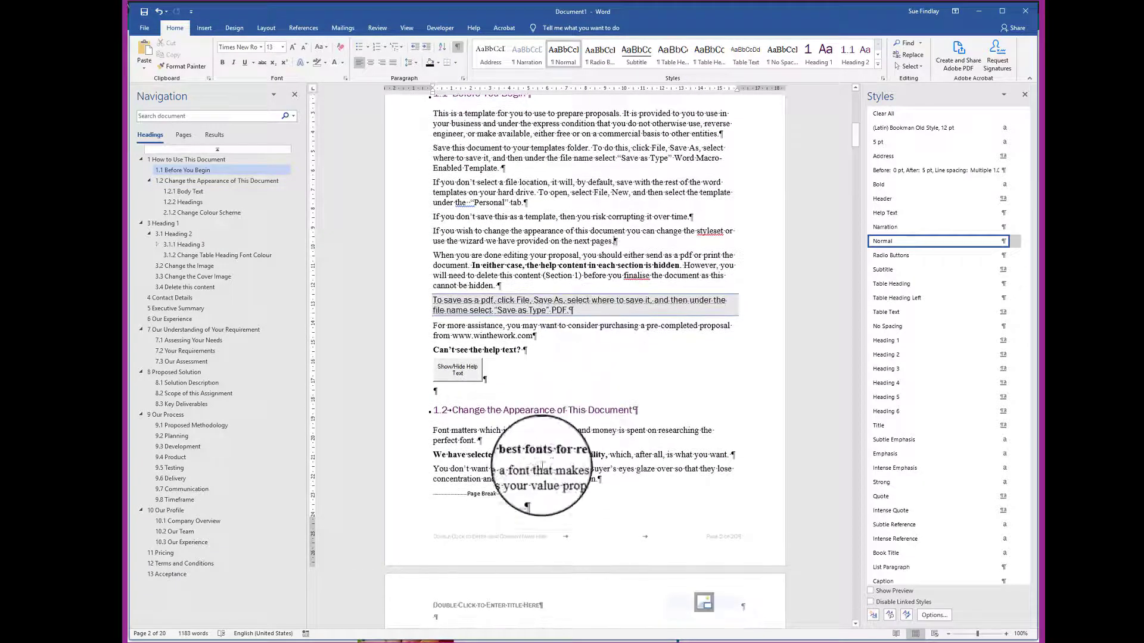
scroll(542, 465, "down", 4)
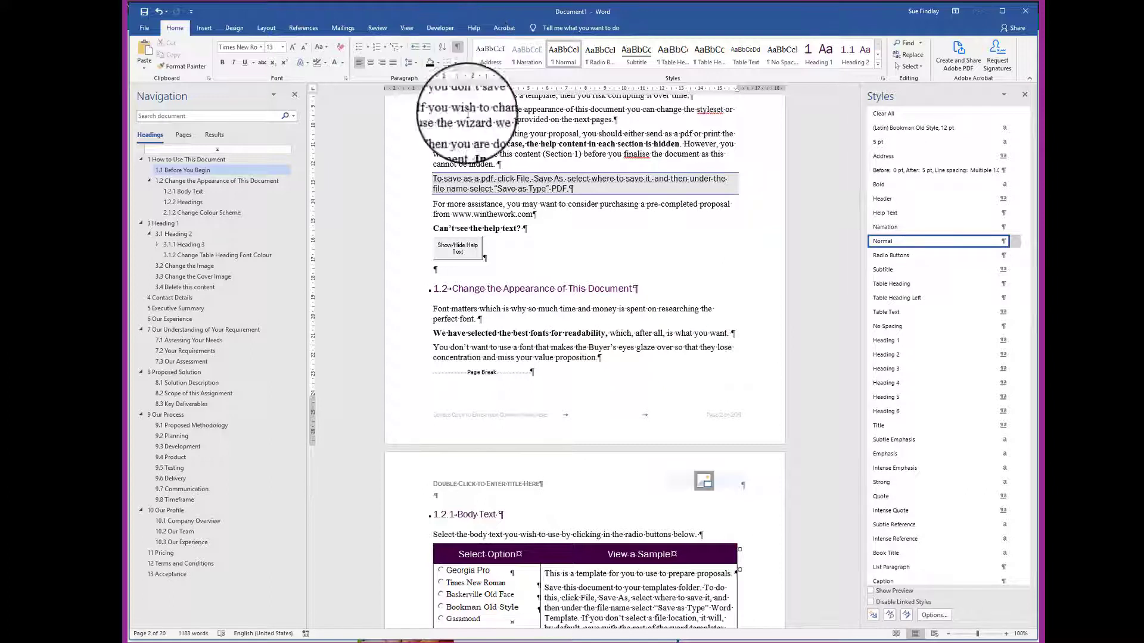
left_click(458, 47)
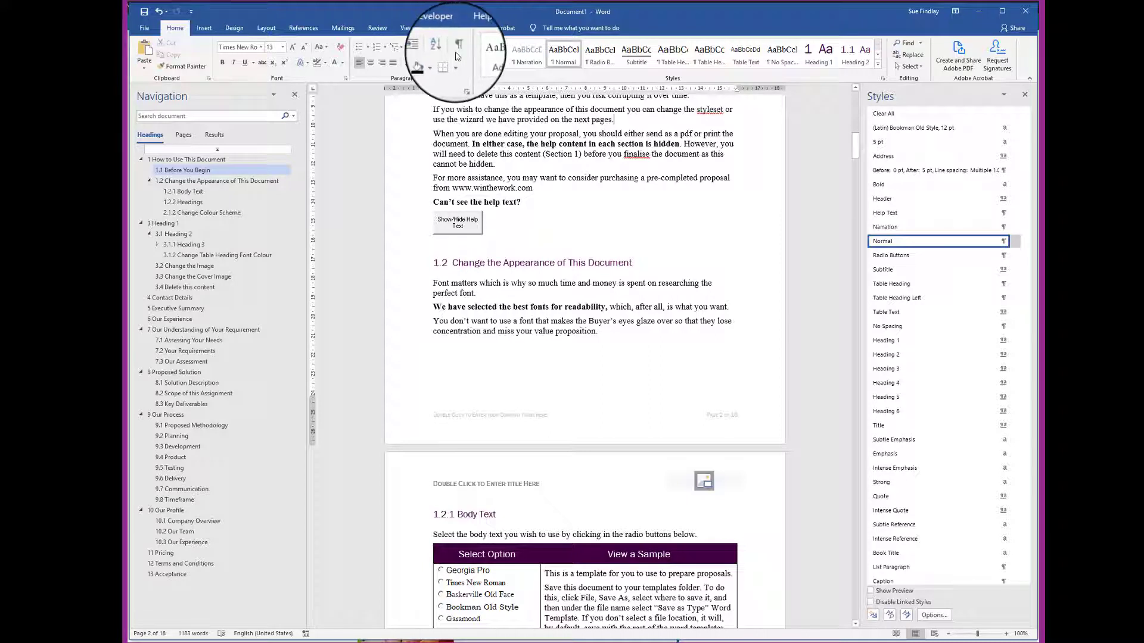
left_click(457, 47)
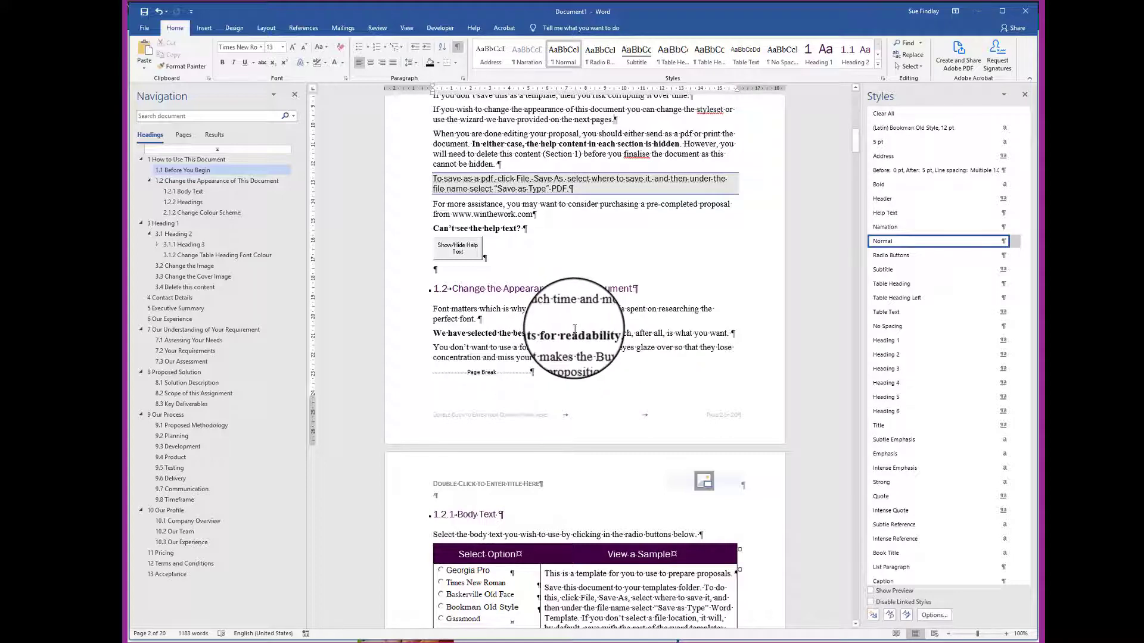
scroll(575, 328, "up", 3)
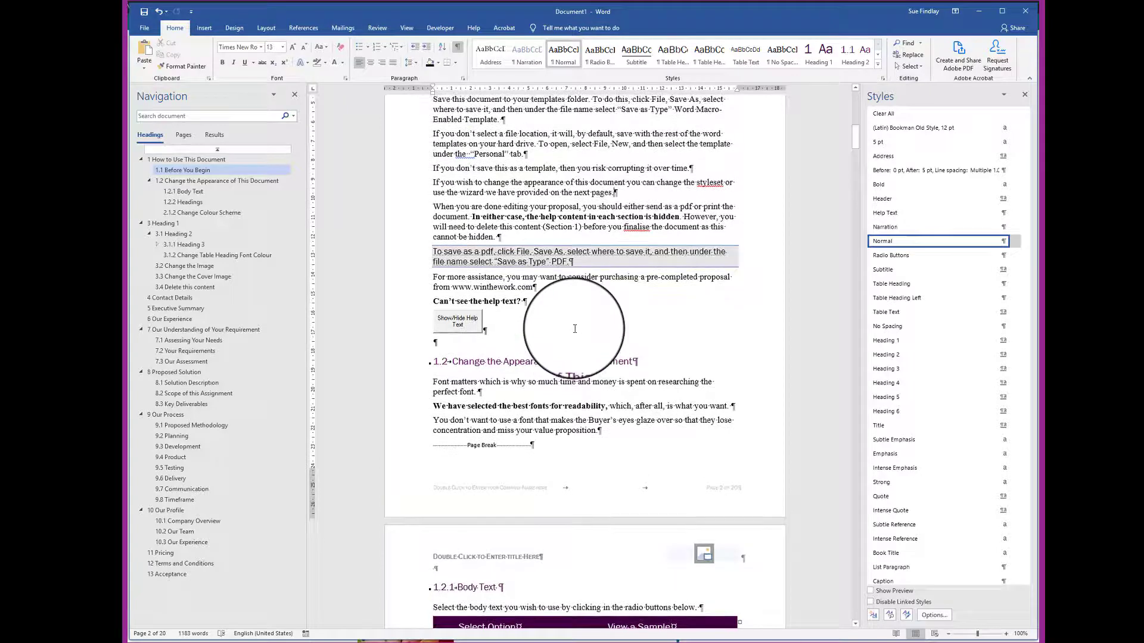
Step: Choose Baskerville Old Face as the template's body text font and Arial as its heading font
scroll(575, 329, "down", 9)
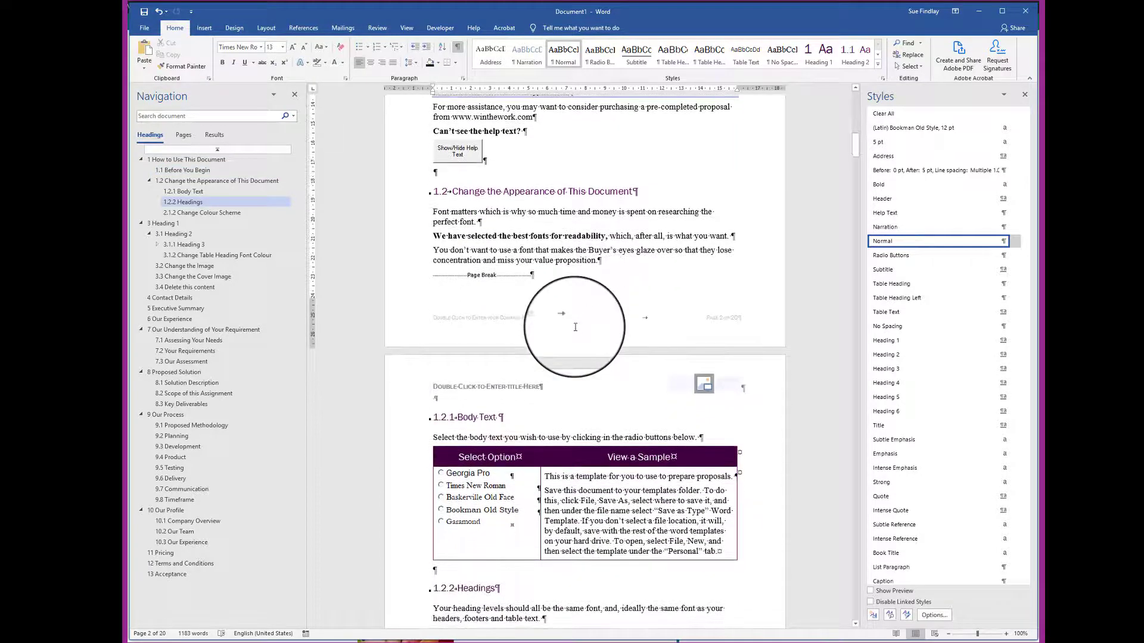
scroll(575, 327, "down", 1)
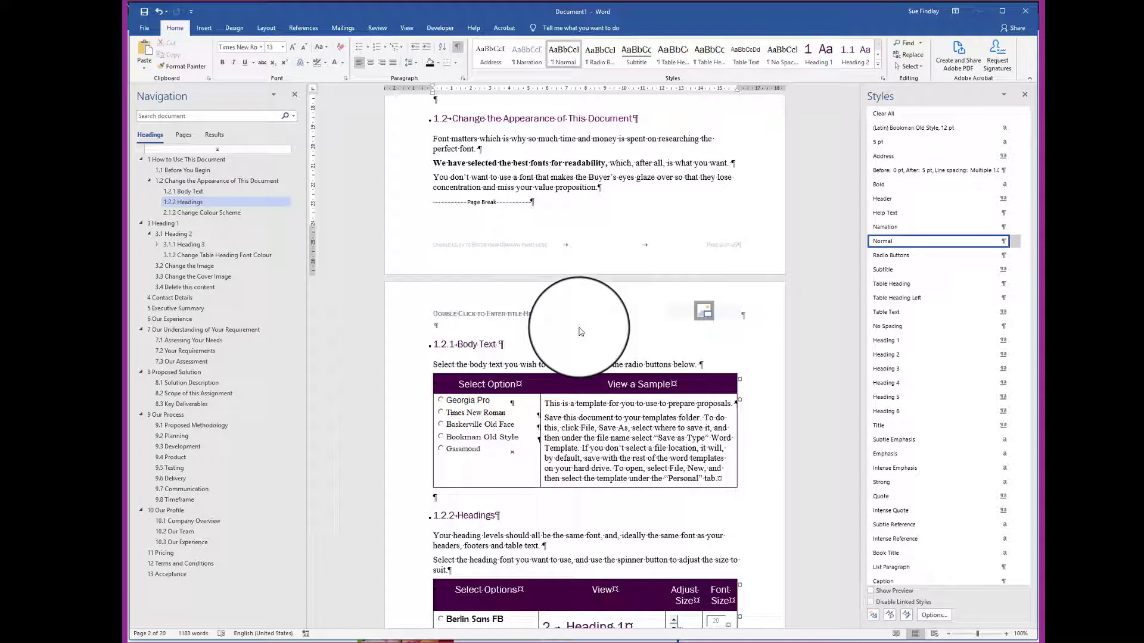
scroll(581, 332, "down", 4)
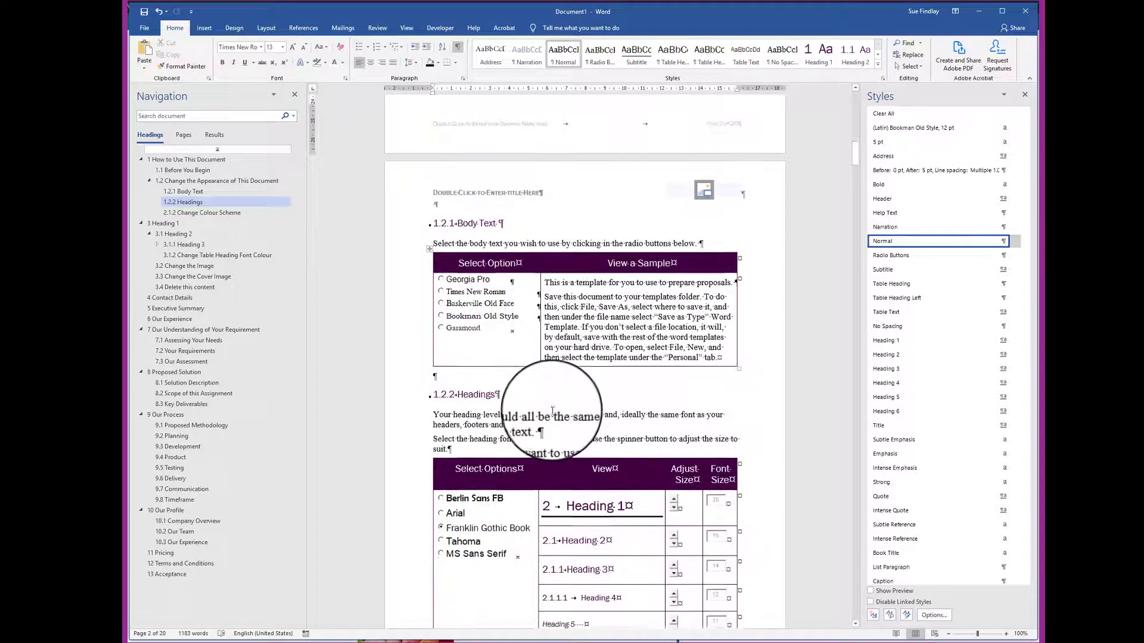
scroll(552, 410, "down", 1)
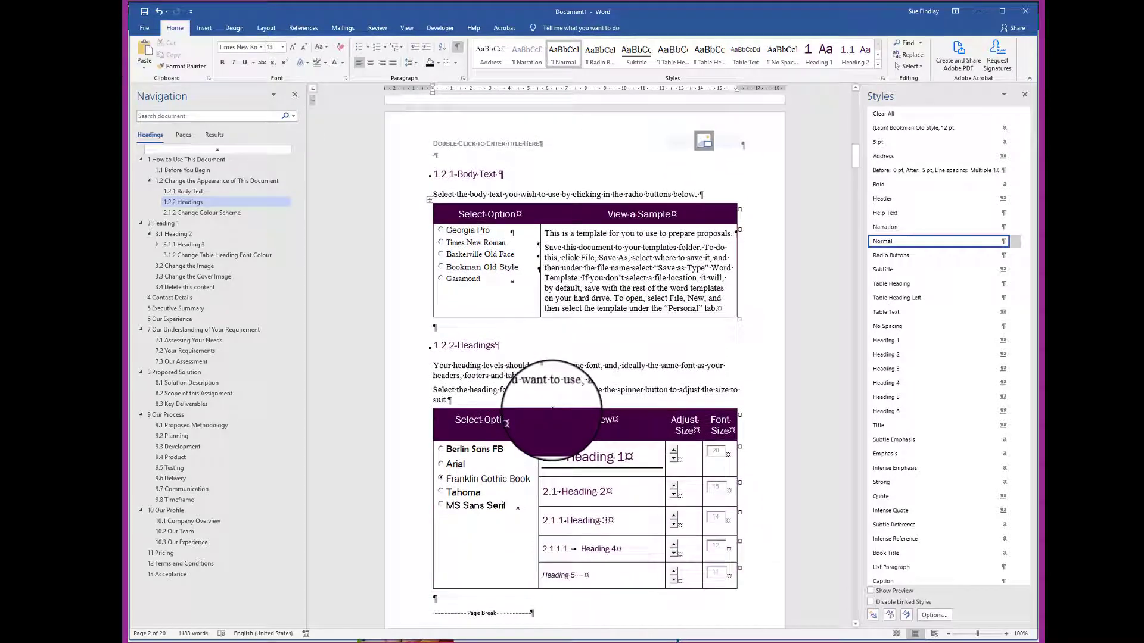
left_click(442, 255)
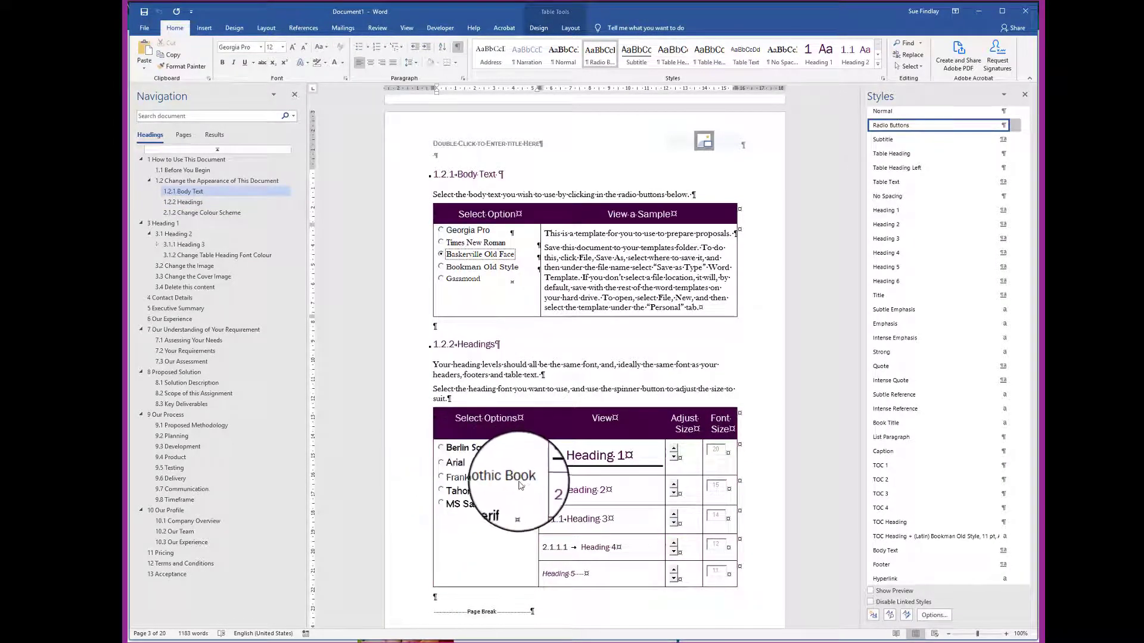
left_click(453, 463)
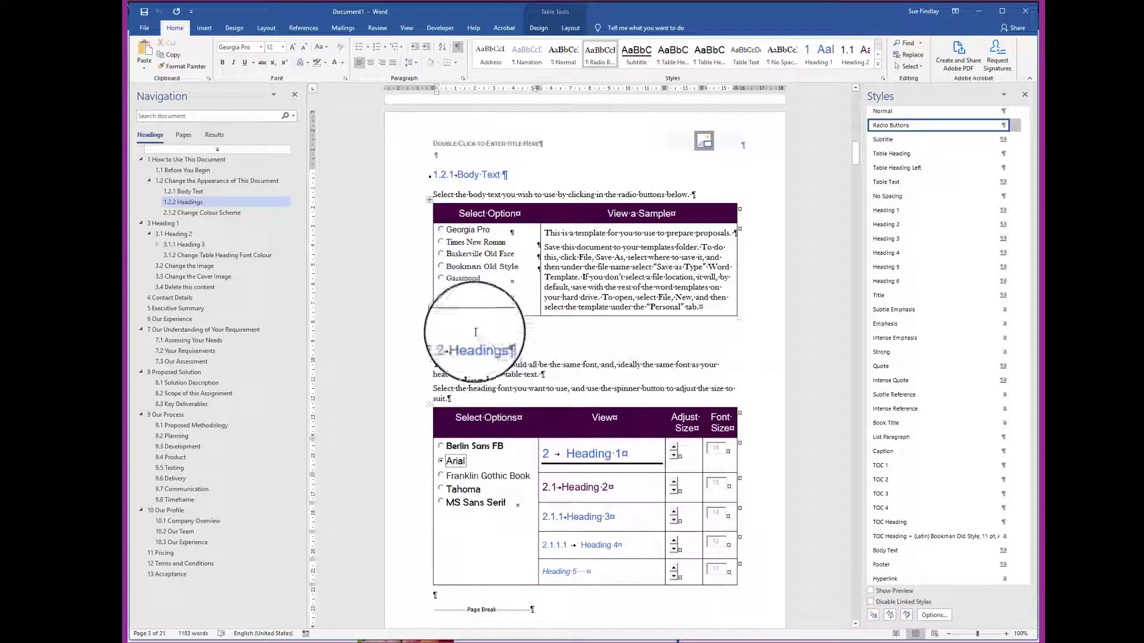
Step: Change the body text font to Garamond and adjust the Heading 1 and Heading 2 font sizes in the headings table
left_click(441, 280)
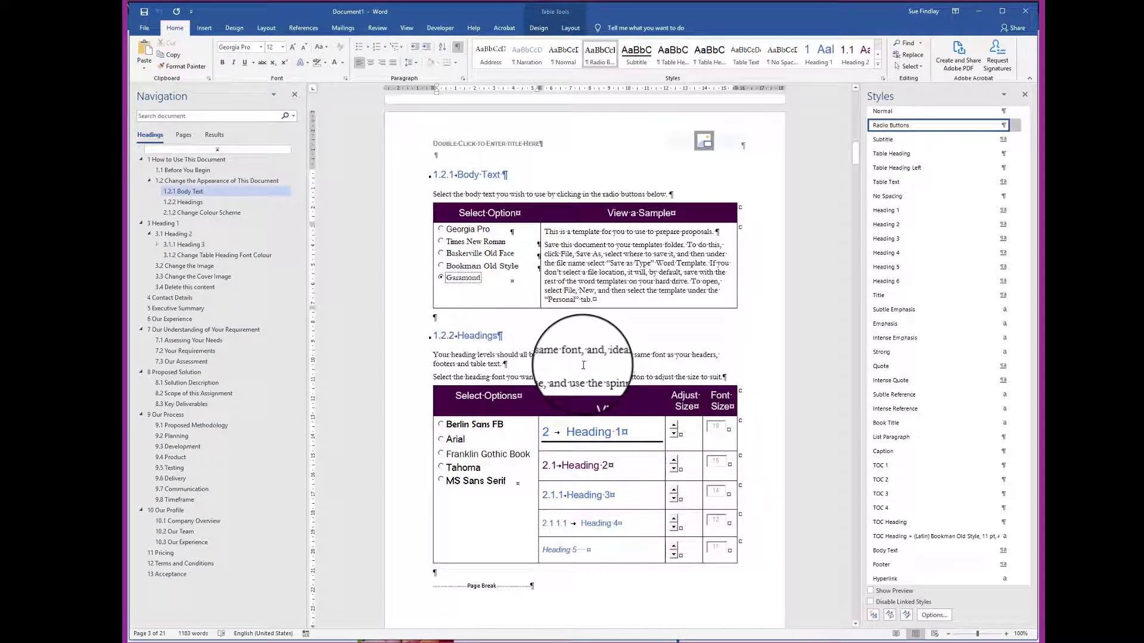
left_click(676, 437)
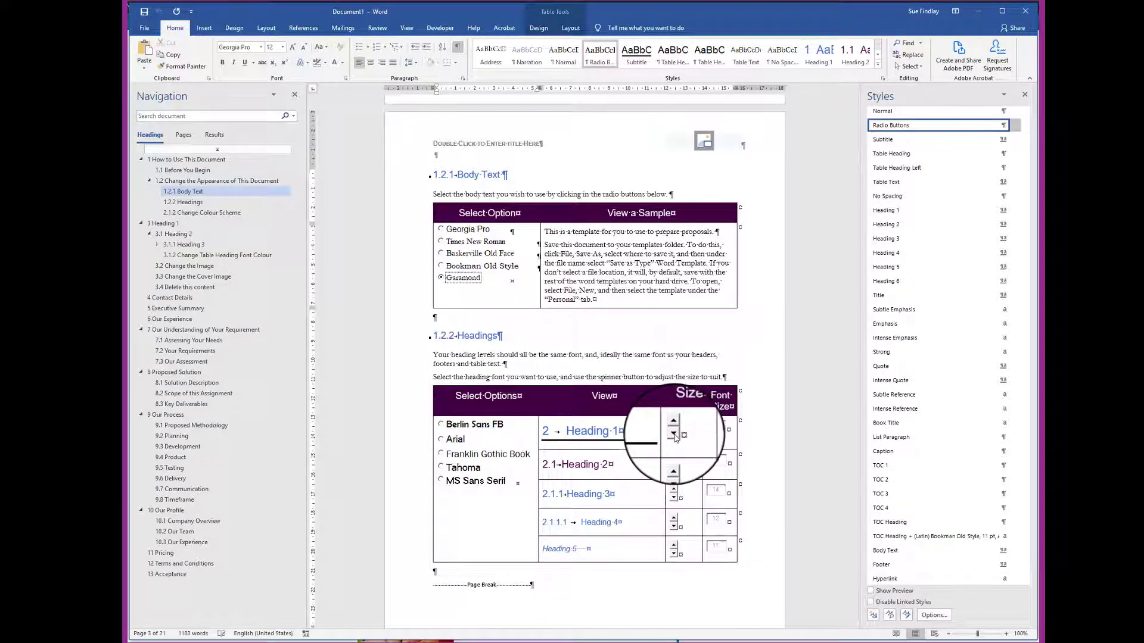
left_click(677, 438)
left_click(675, 470)
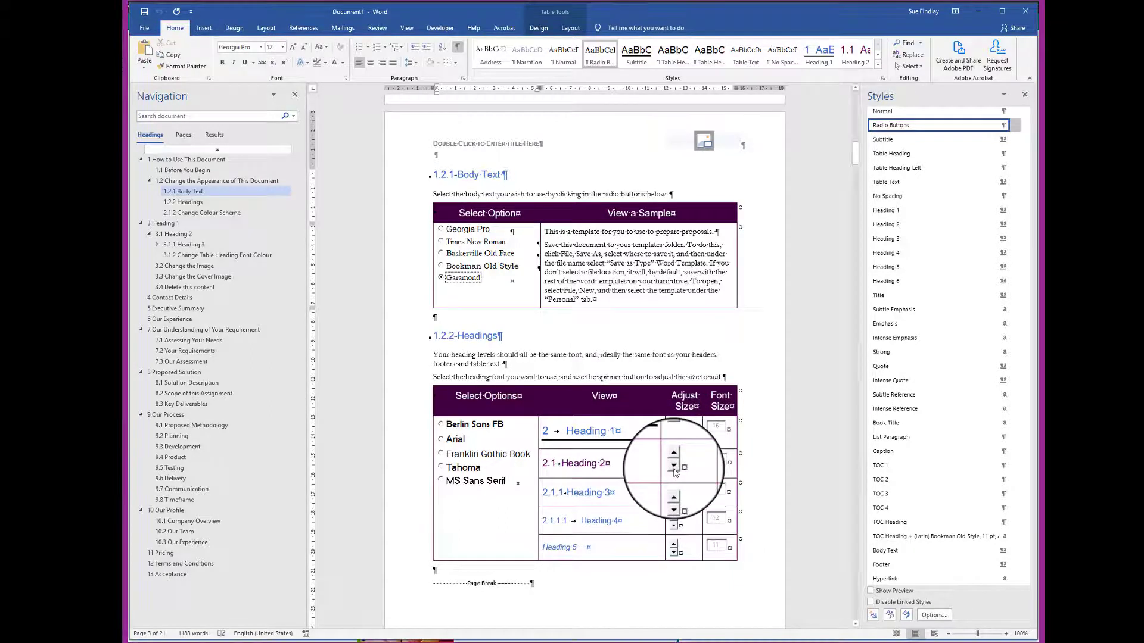
left_click(675, 471)
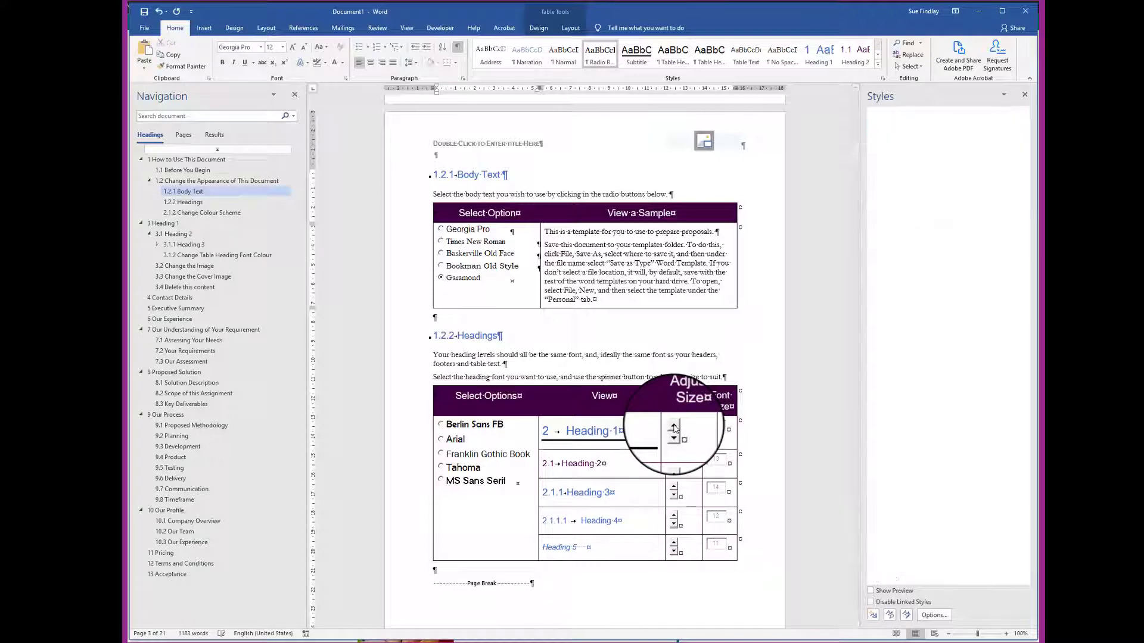
left_click(673, 427)
Step: Apply dark blue from the basic colours as the template's colour scheme in section 2.1.2
scroll(686, 443, "down", 5)
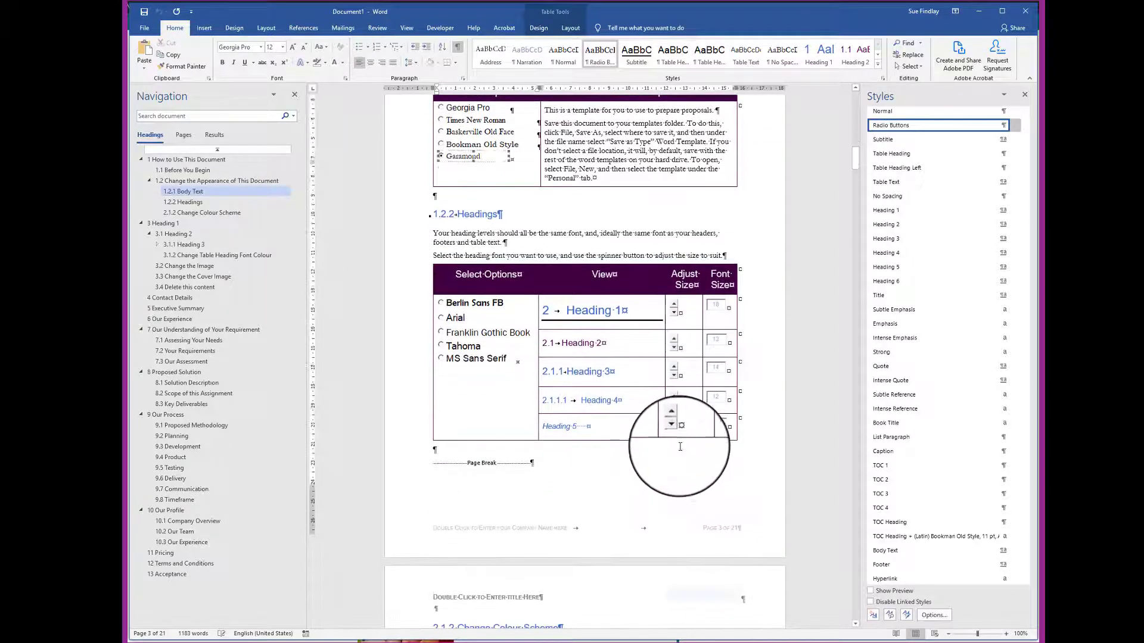
scroll(679, 450, "down", 6)
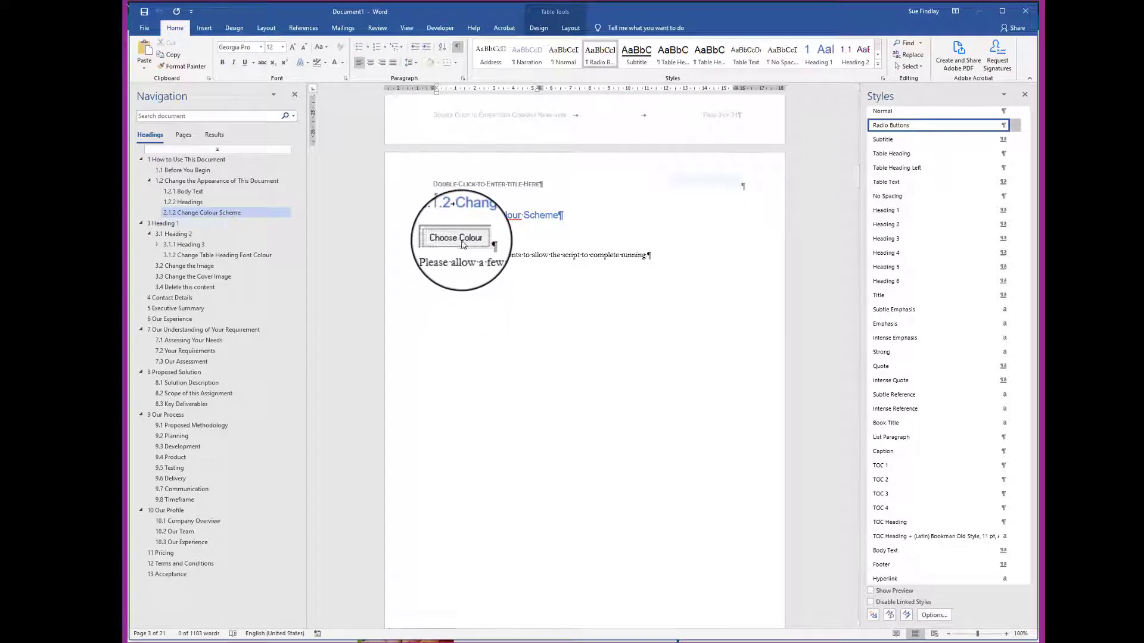
left_click(457, 240)
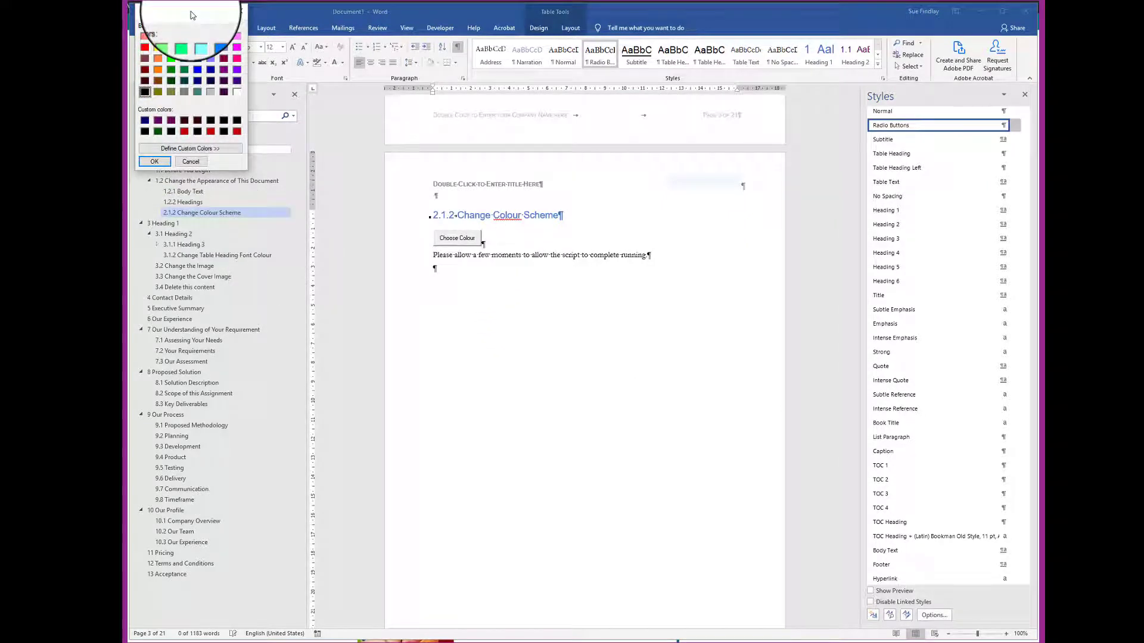
left_click_drag(191, 15, 727, 153)
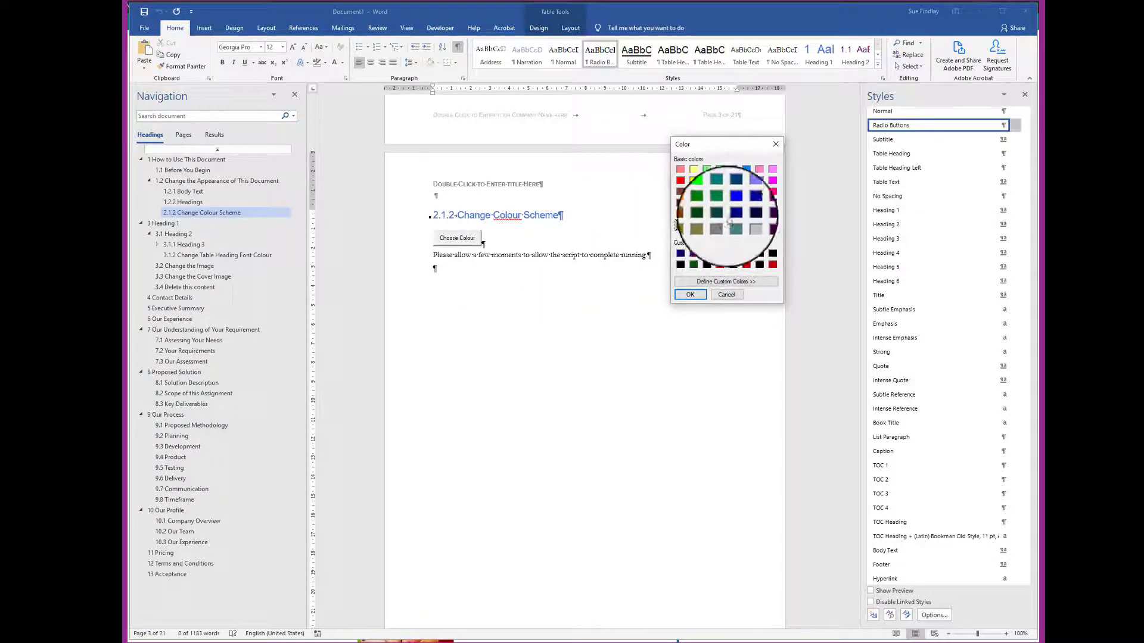
left_click(747, 202)
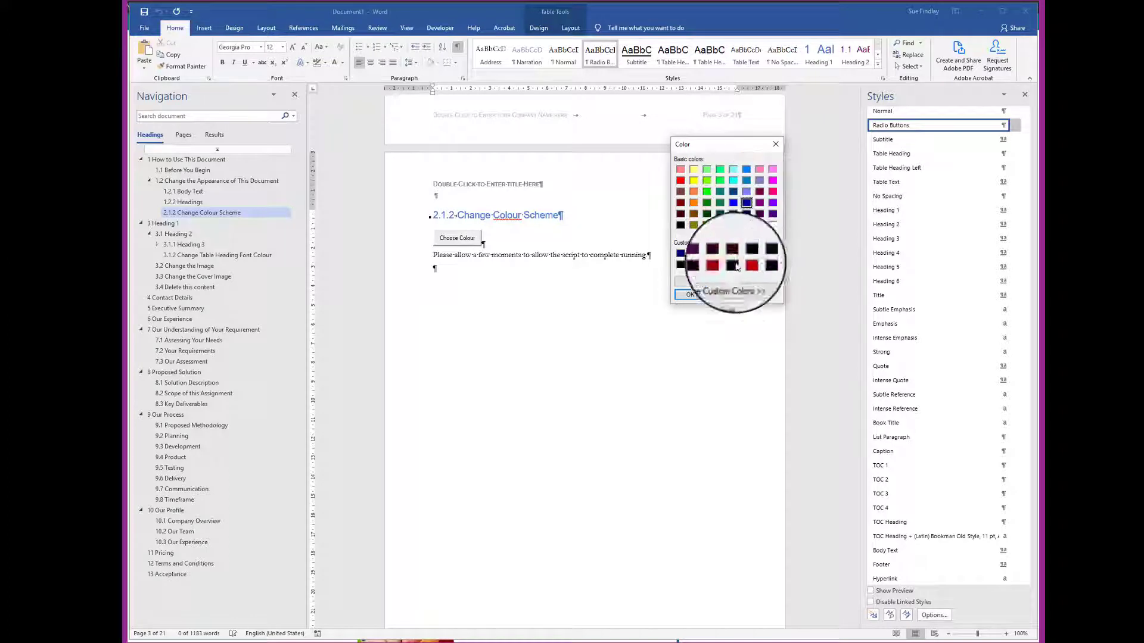
left_click(690, 296)
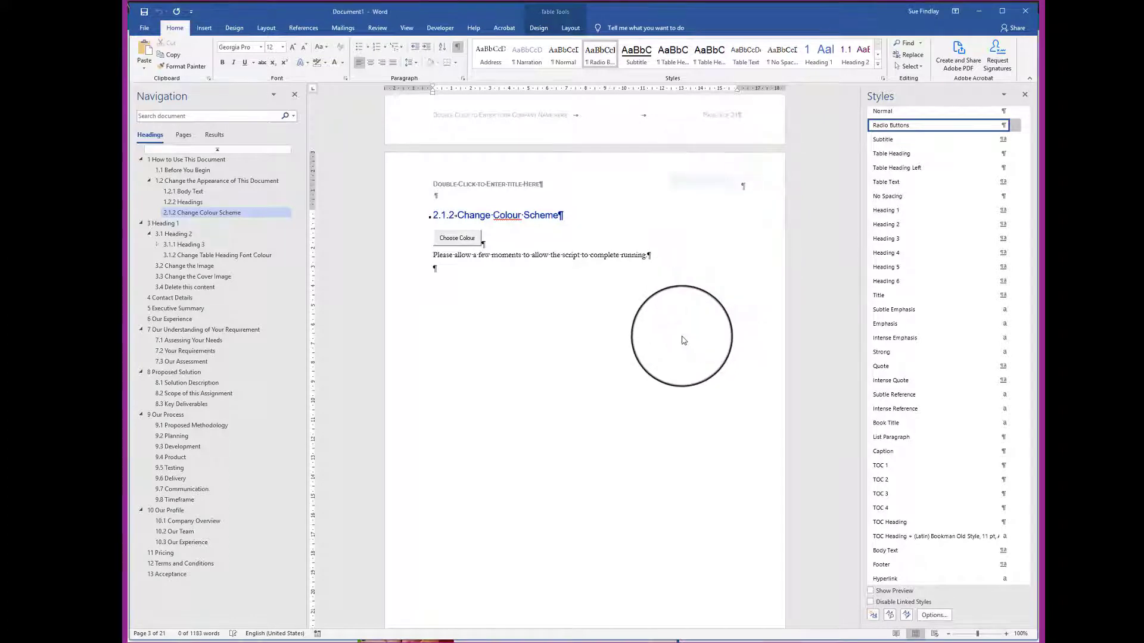
Step: Review the headings and table shading from section 1.2.2 through section 3 for the new colour scheme
scroll(690, 353, "up", 10)
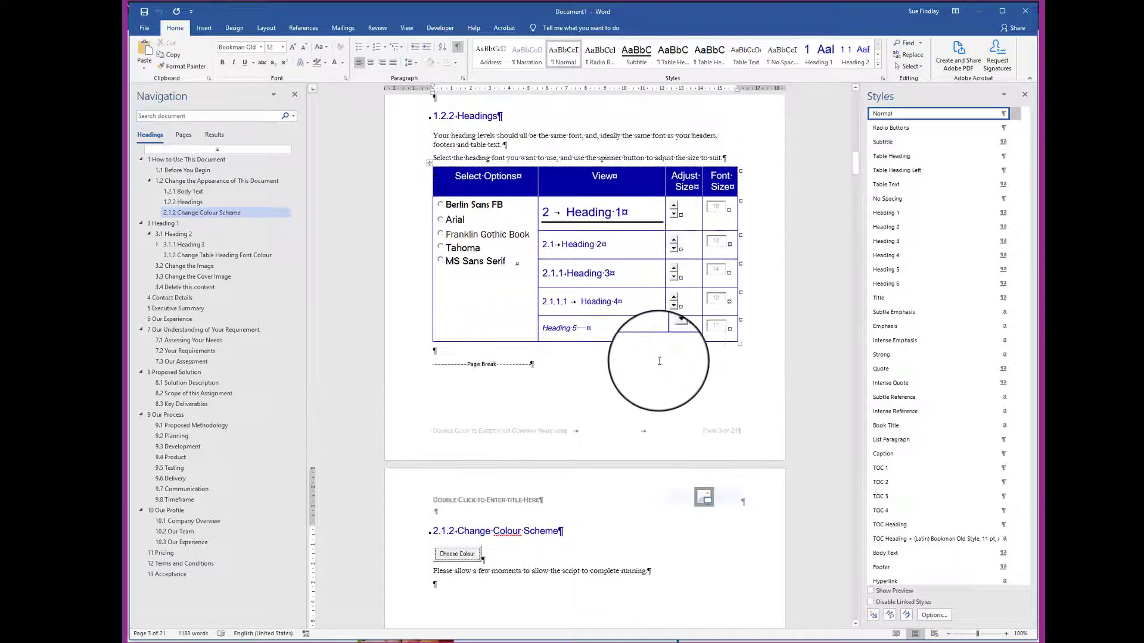
scroll(659, 361, "down", 18)
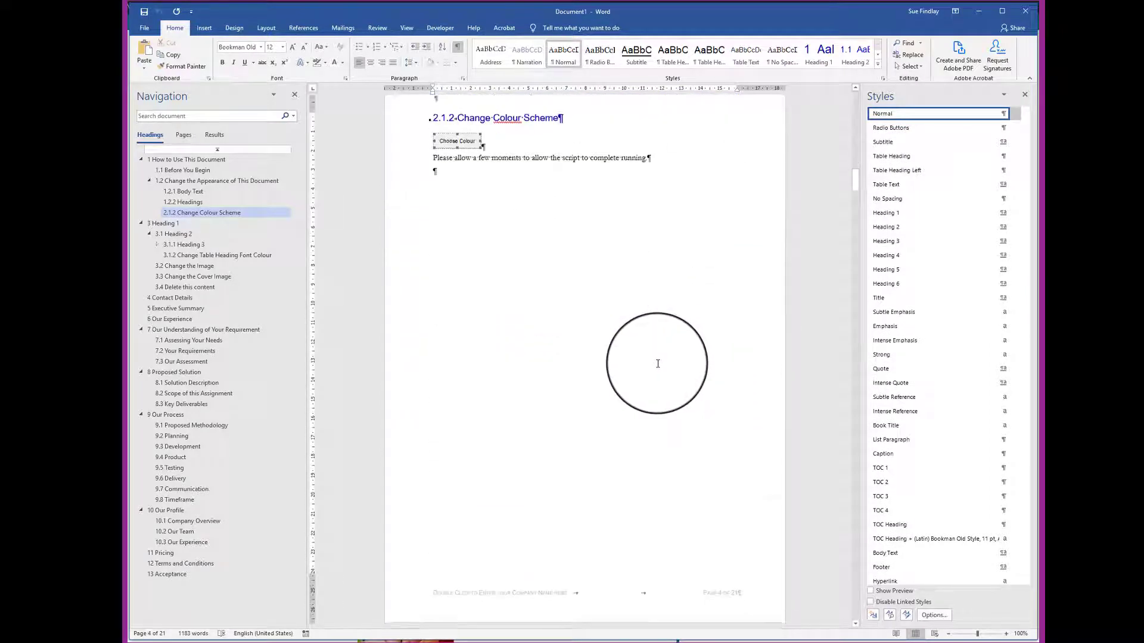
scroll(658, 364, "down", 10)
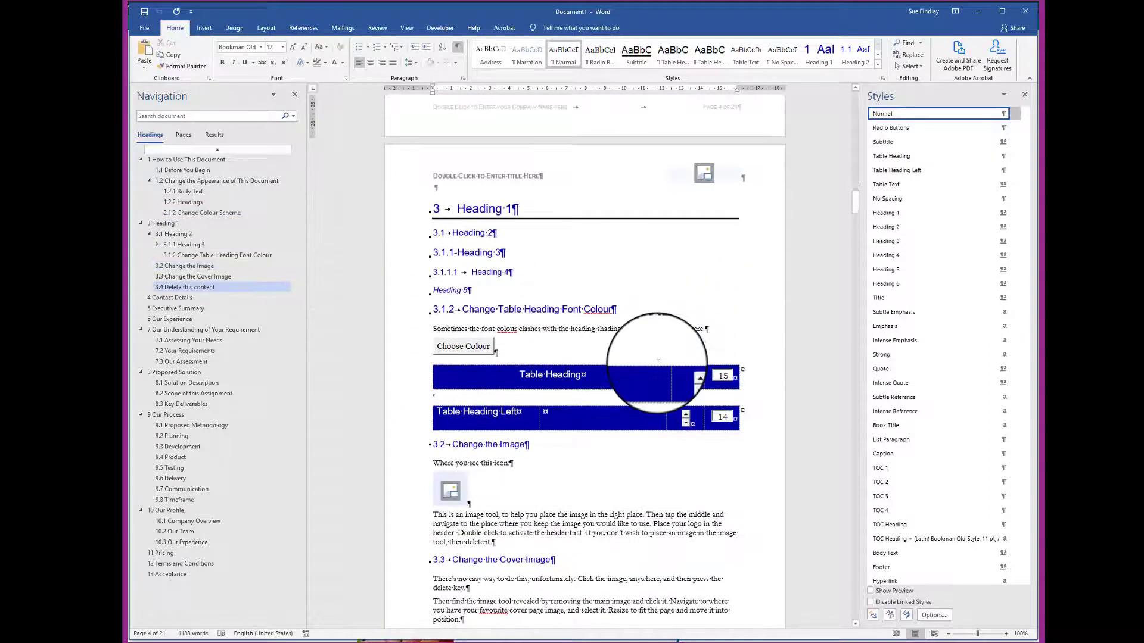
scroll(657, 364, "up", 20)
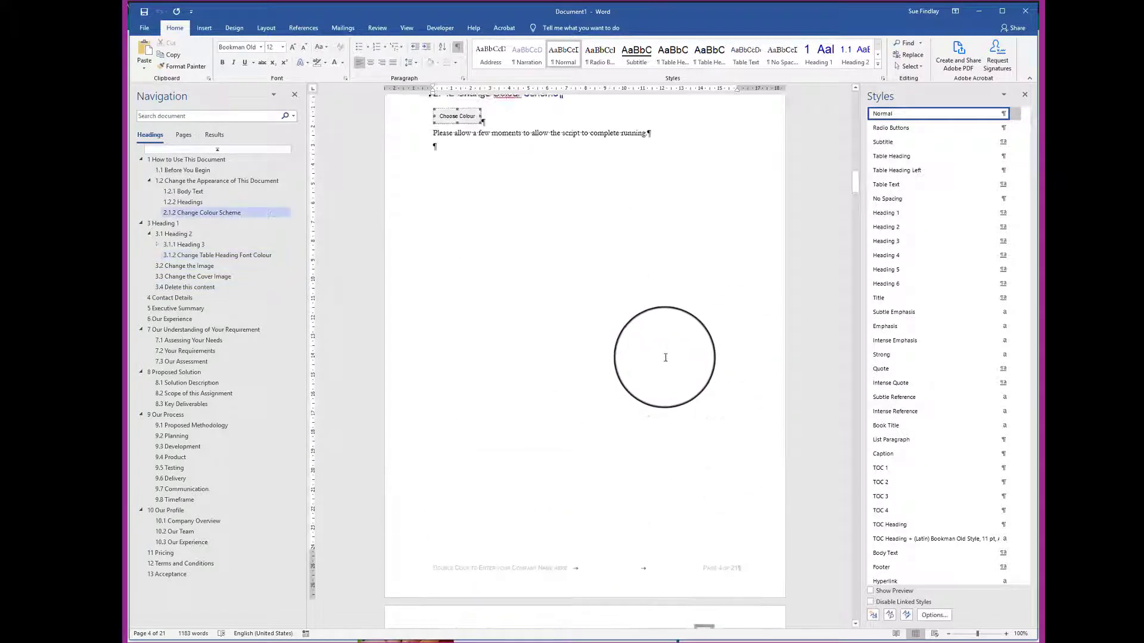
scroll(664, 355, "down", 3)
scroll(665, 355, "up", 3)
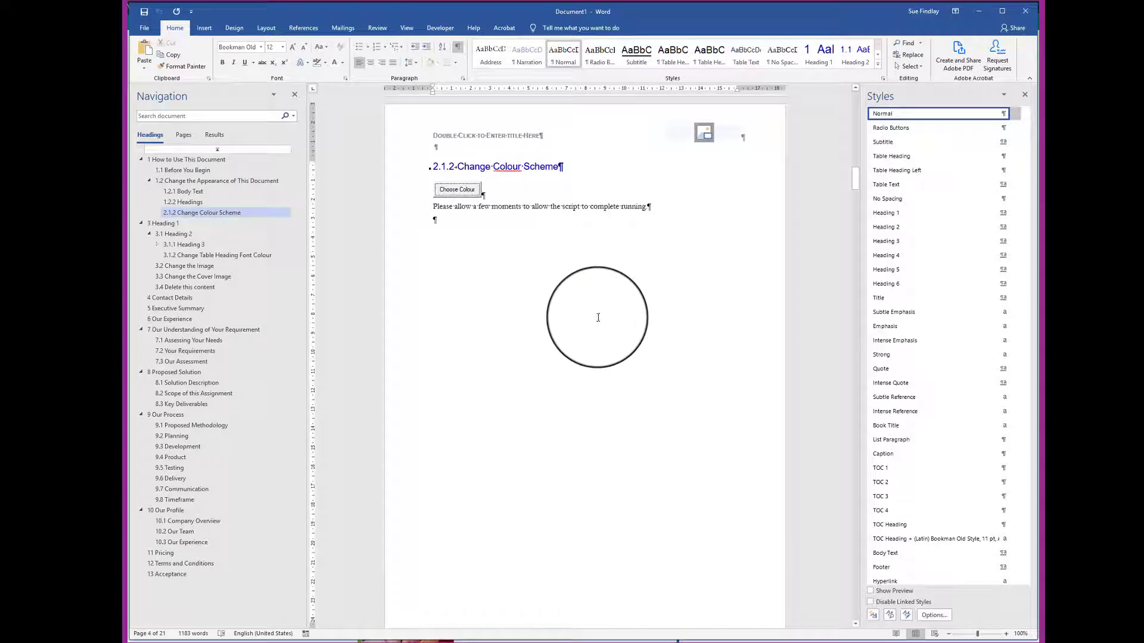
Step: Apply yellow as the table heading font colour in section 3.1.2
scroll(598, 318, "down", 15)
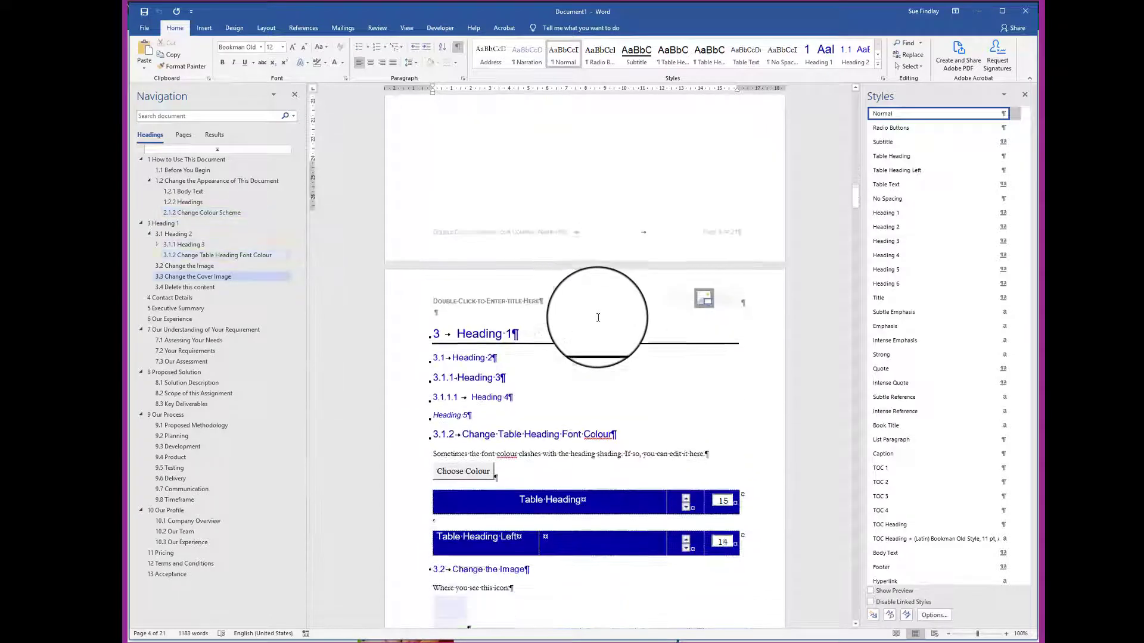
scroll(598, 318, "down", 3)
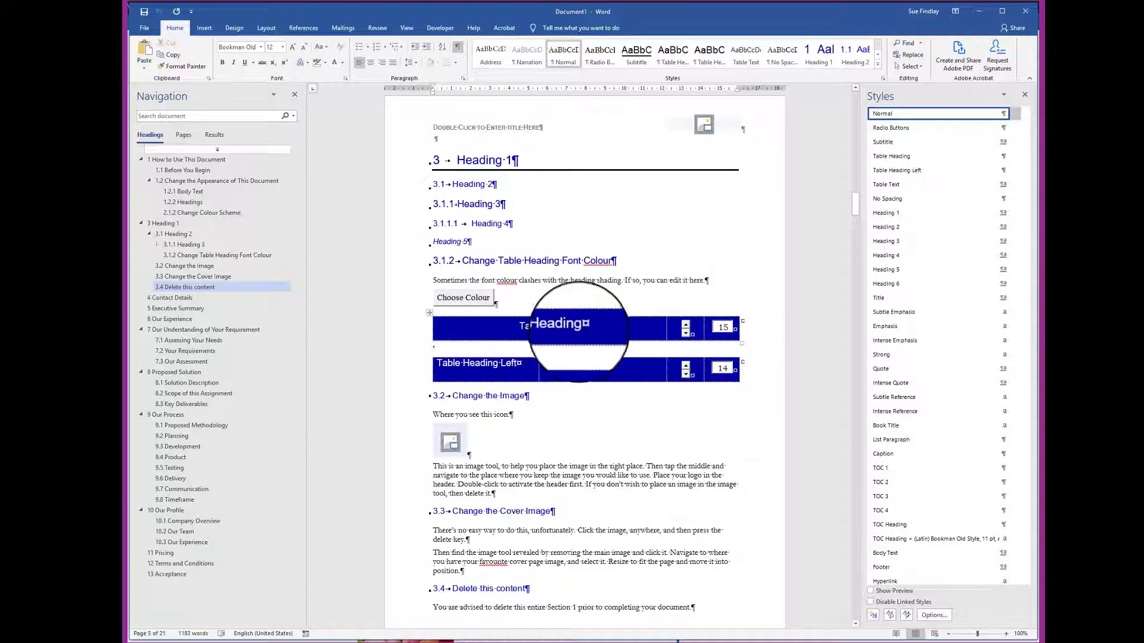
left_click(463, 297)
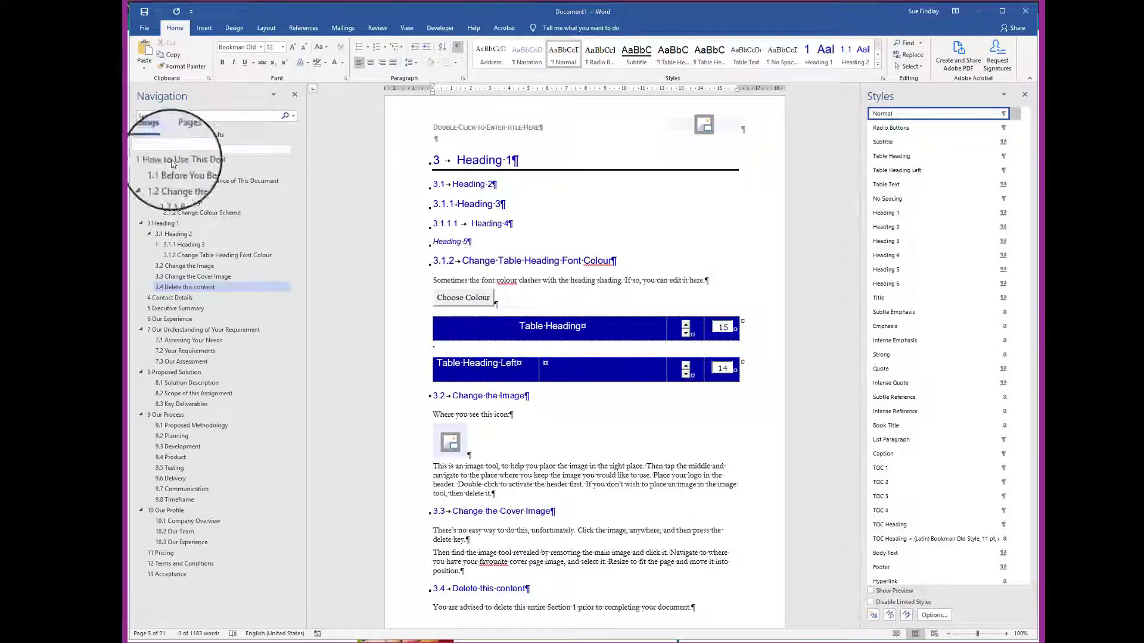
left_click_drag(181, 16, 659, 112)
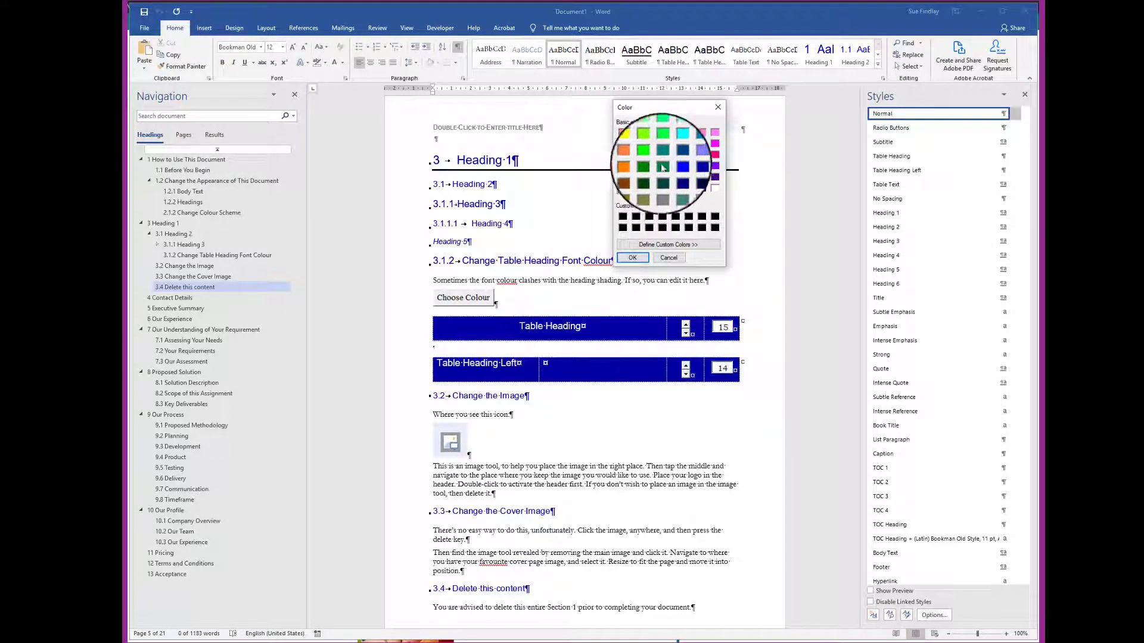
left_click(636, 143)
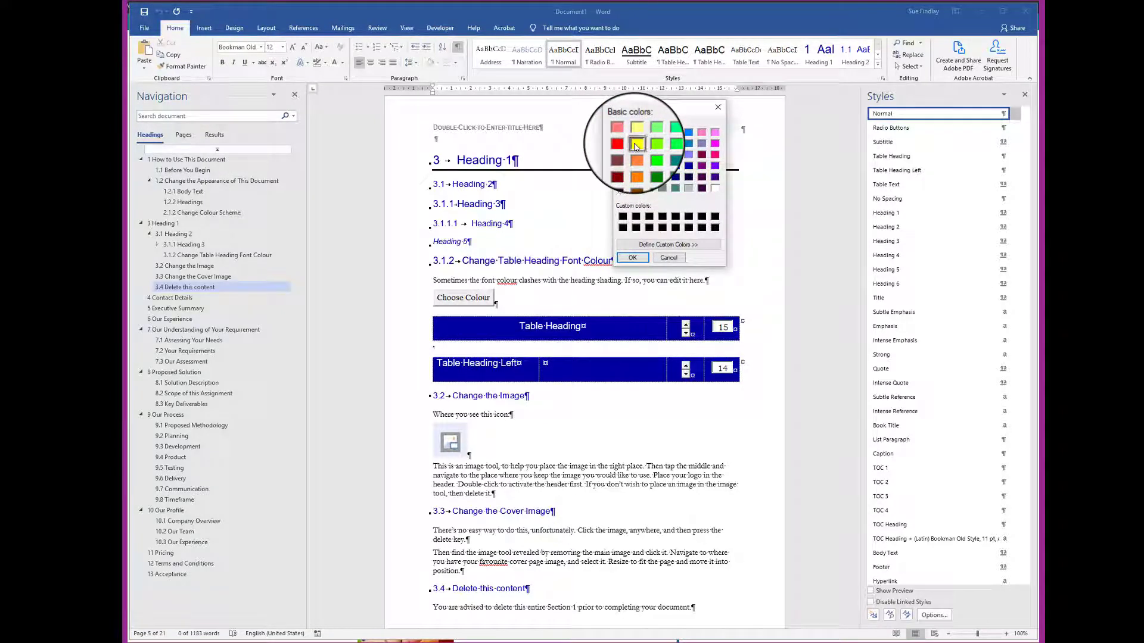
left_click(631, 258)
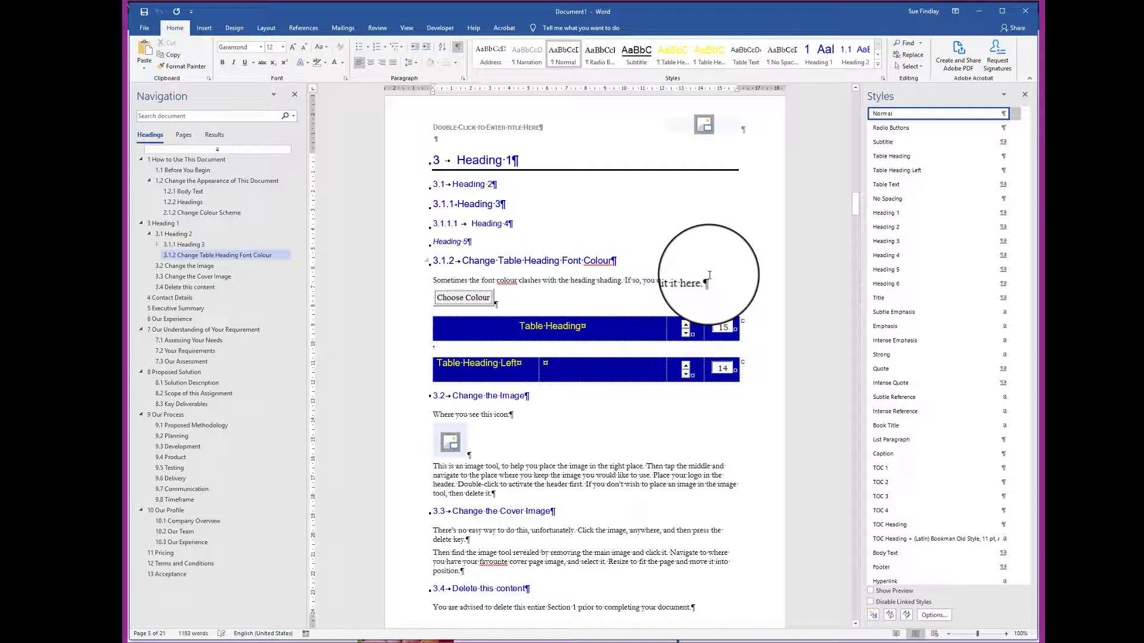
Step: Set the table heading font colour back to white
left_click(483, 302)
left_click_drag(170, 18, 534, 89)
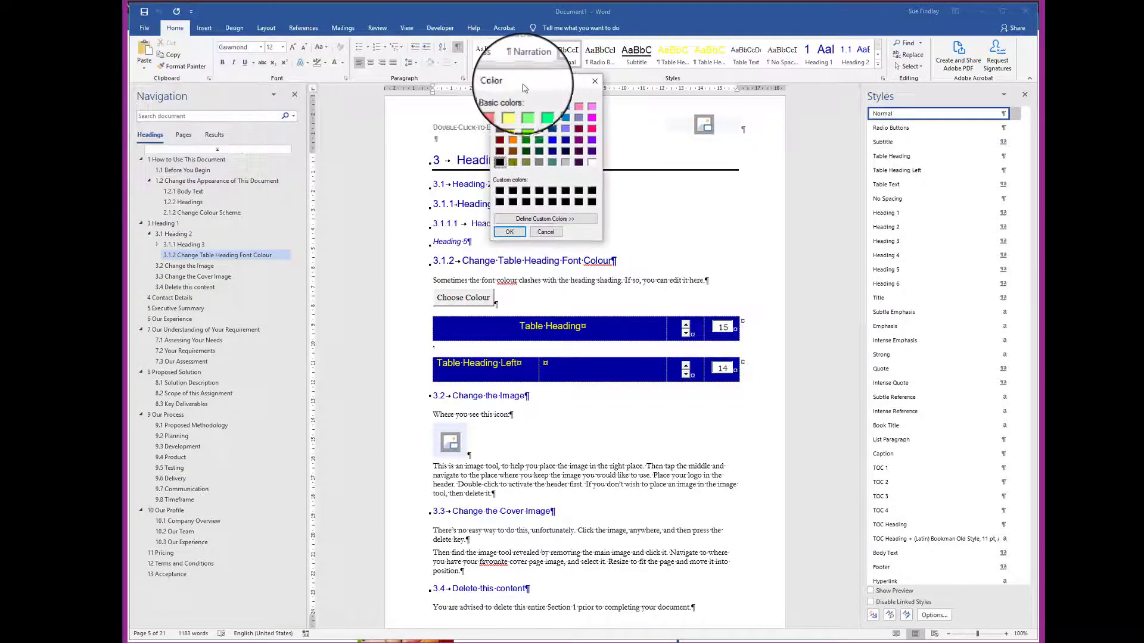
left_click(506, 244)
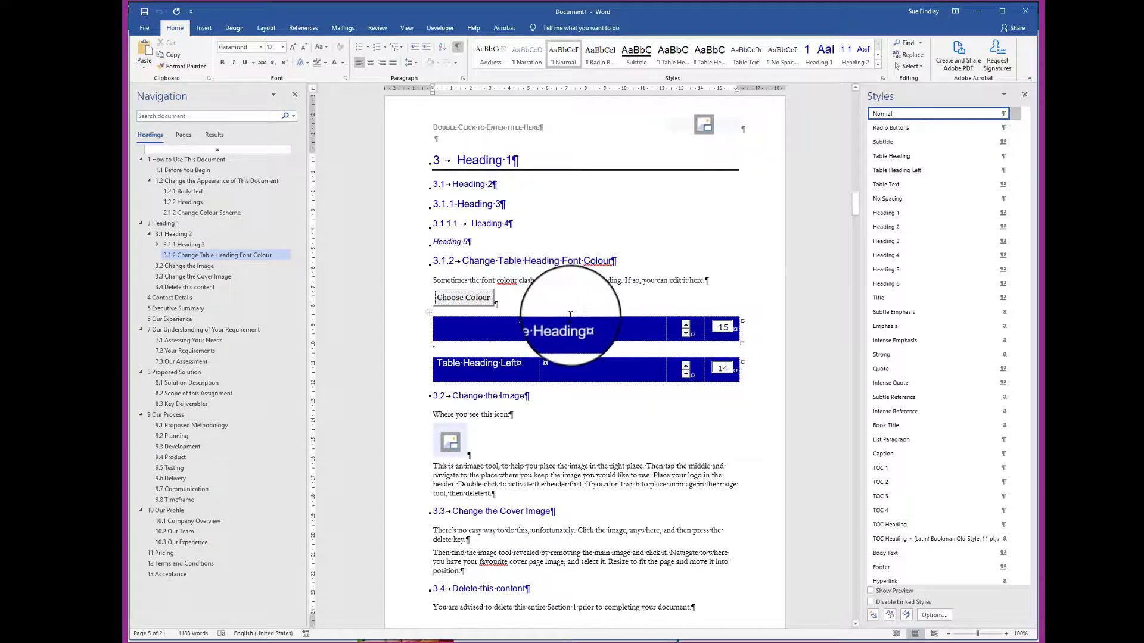
scroll(536, 298, "down", 3)
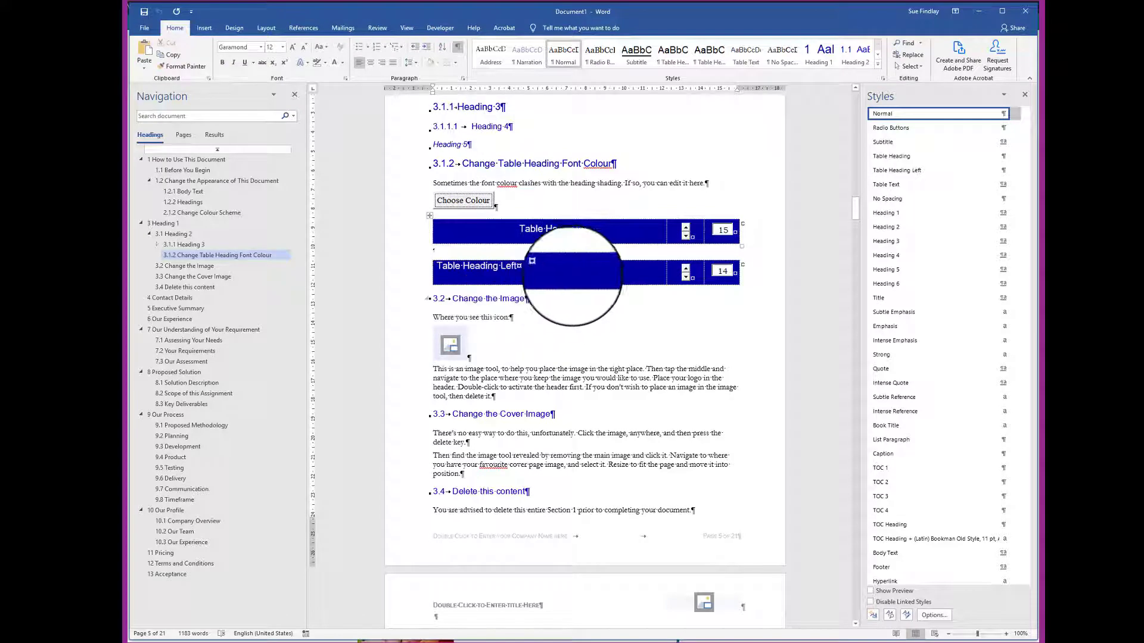
Step: Insert the bidbuddy_logo_NEW file from the Customisable Word Template 1 folder into the picture placeholder in the section 2 header above Body Text
scroll(638, 326, "up", 4)
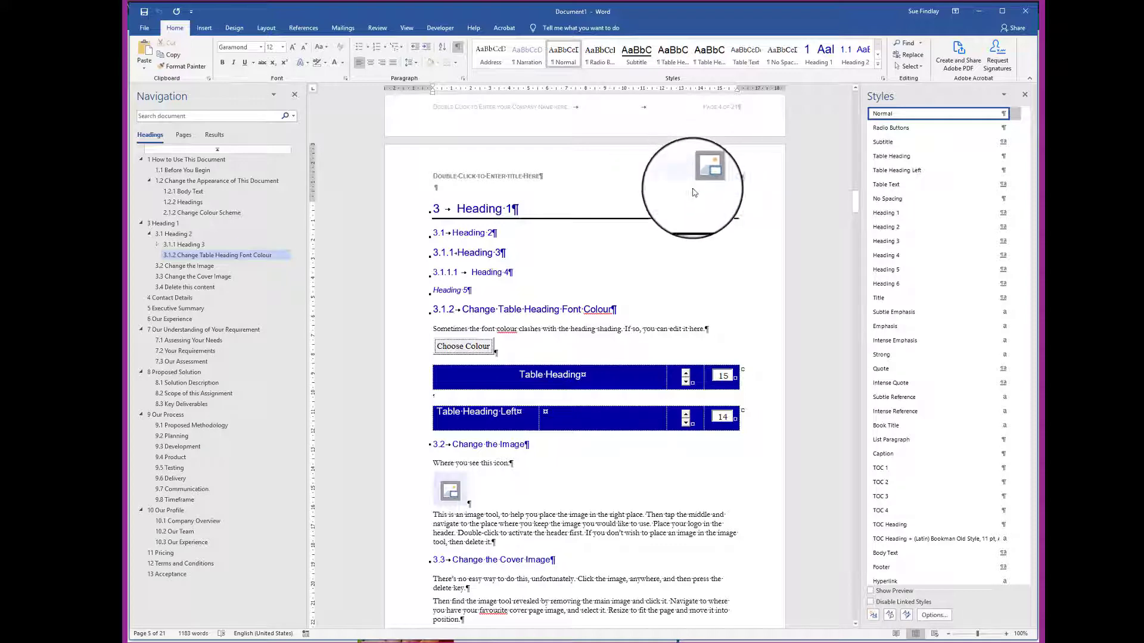
scroll(633, 381, "down", 1)
scroll(649, 324, "up", 2)
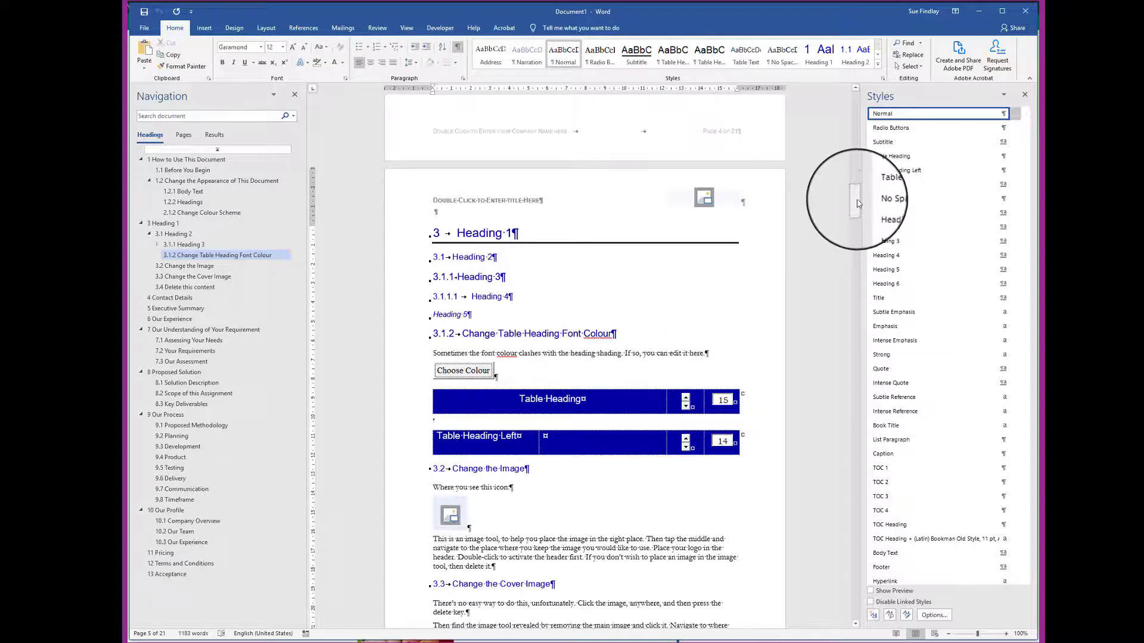
left_click_drag(858, 203, 850, 151)
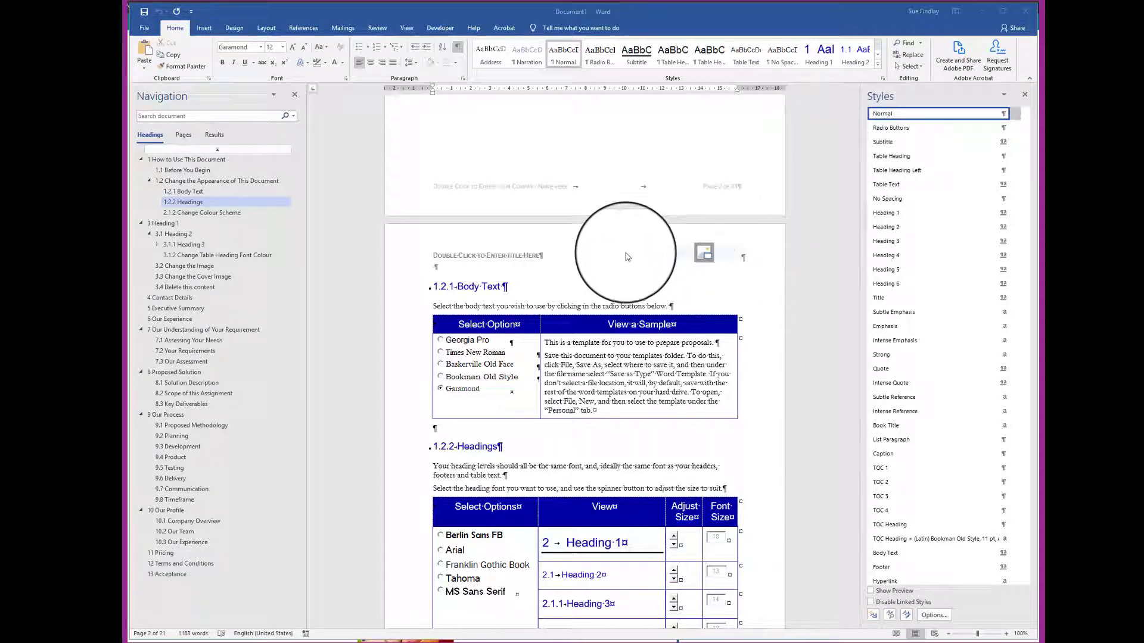
double_click(685, 257)
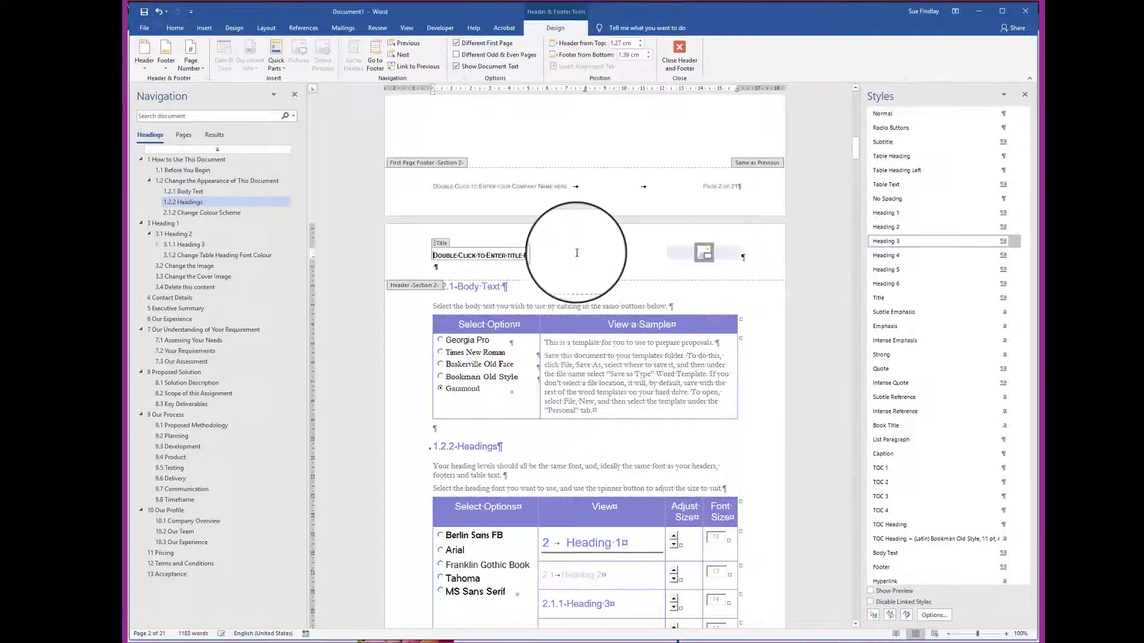
left_click(706, 257)
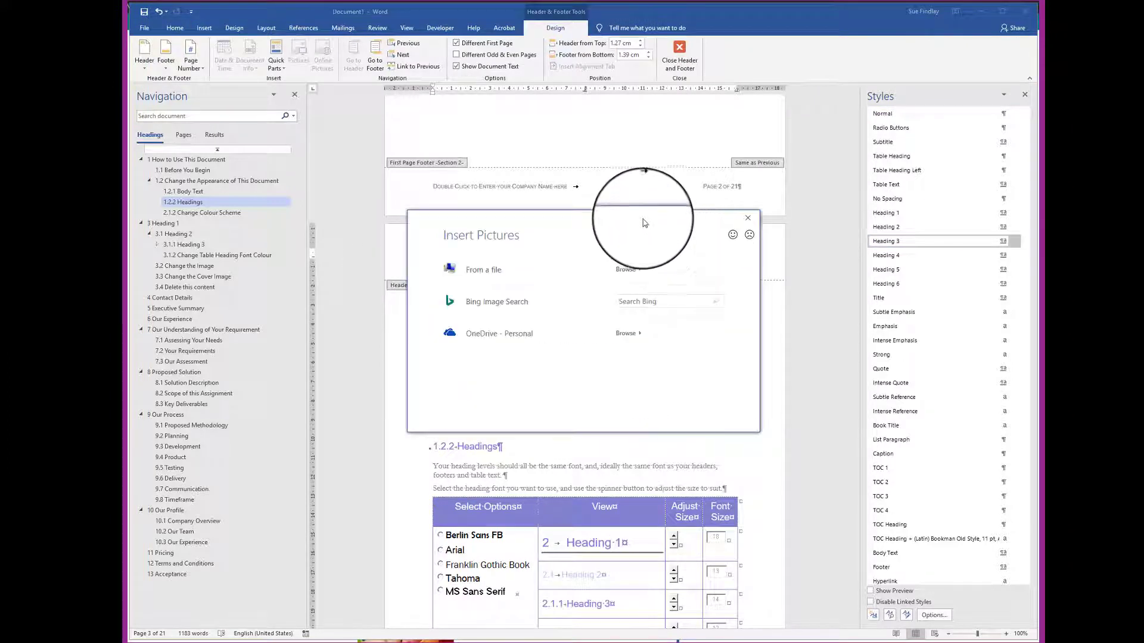
left_click_drag(656, 216, 693, 148)
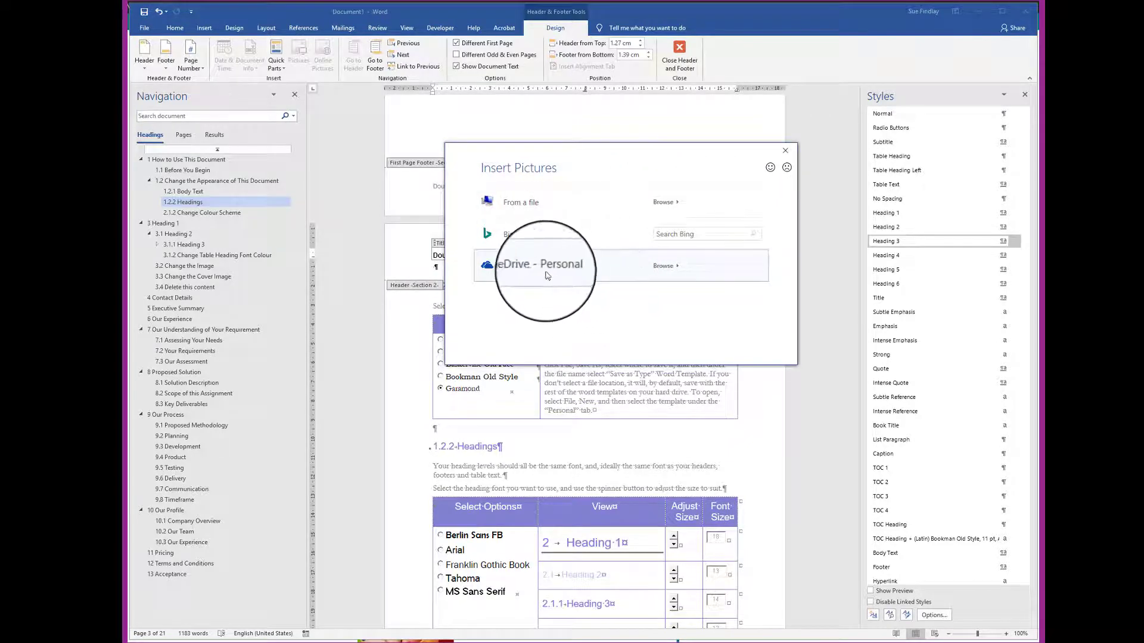
left_click(519, 202)
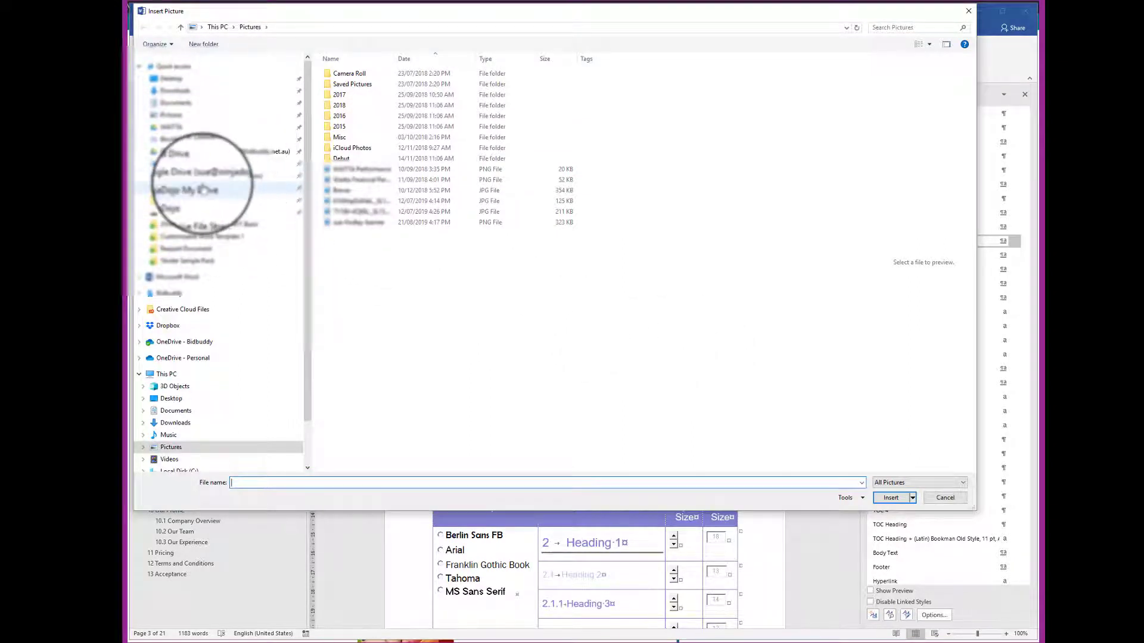
left_click(173, 293)
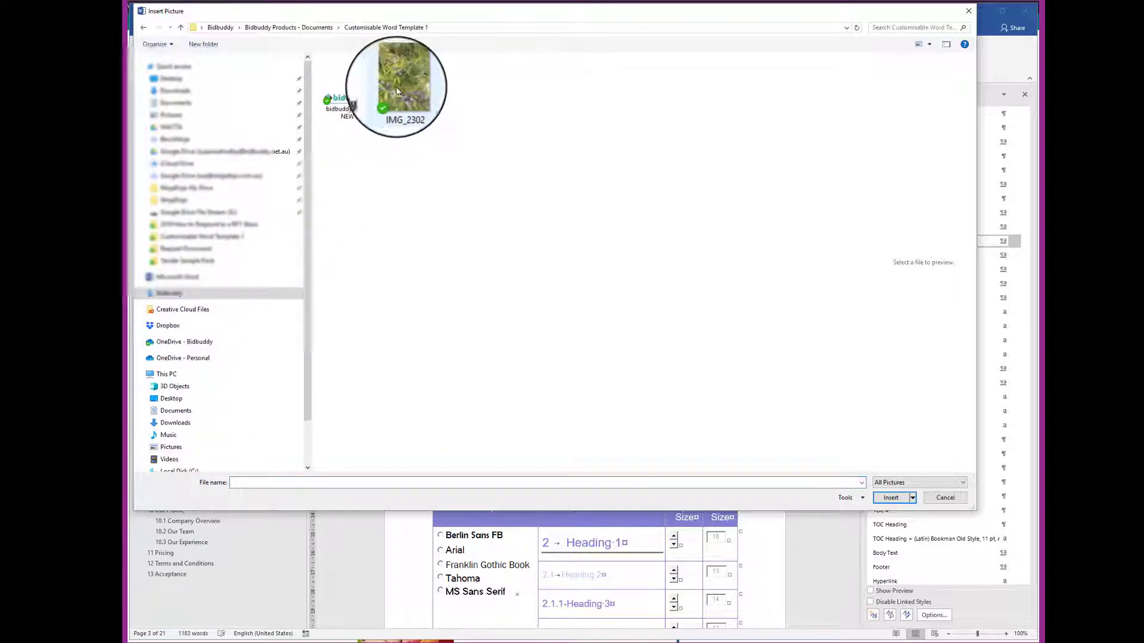
left_click(348, 89)
left_click(890, 498)
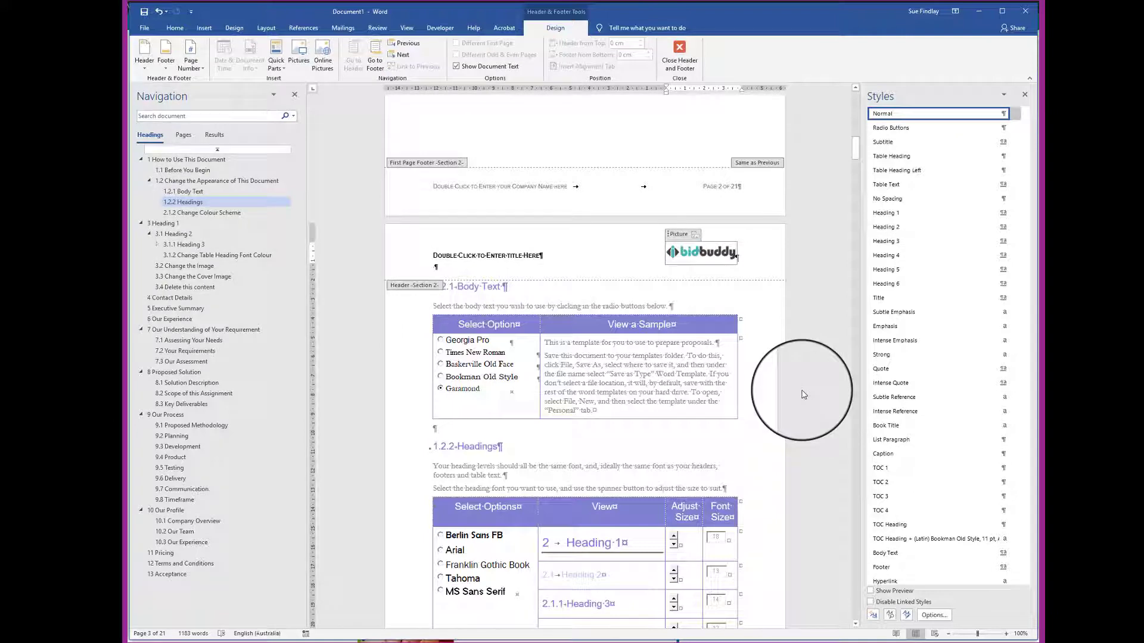
Step: Insert bidbuddy_logo_NEW into the picture placeholder in section 2's first page header, above How to Use This Document
scroll(763, 333, "up", 12)
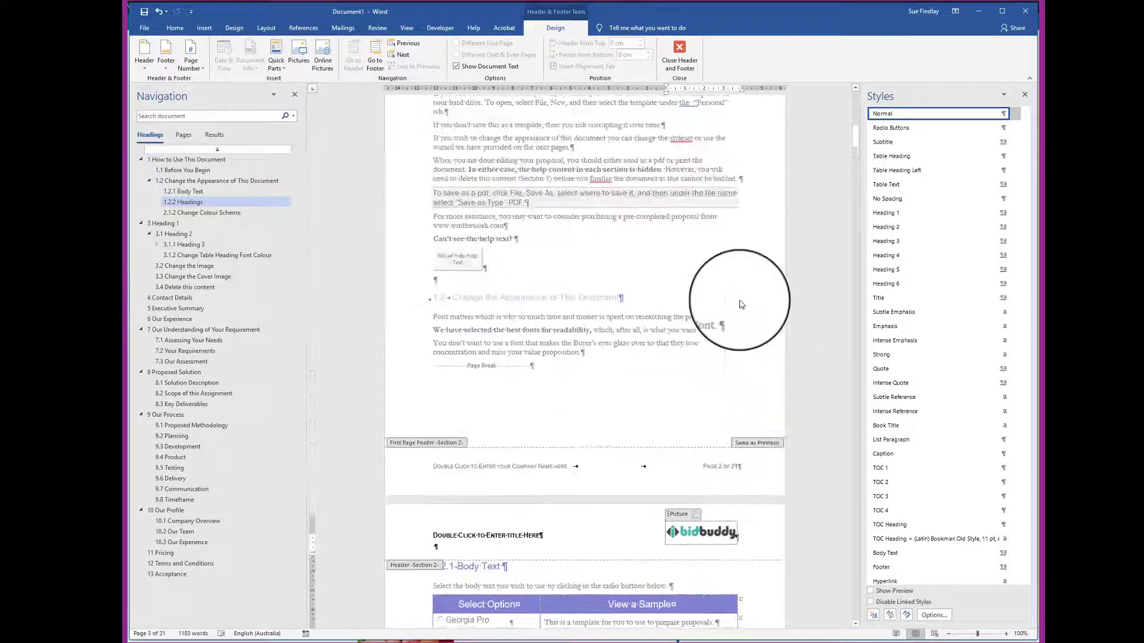
scroll(739, 301, "up", 10)
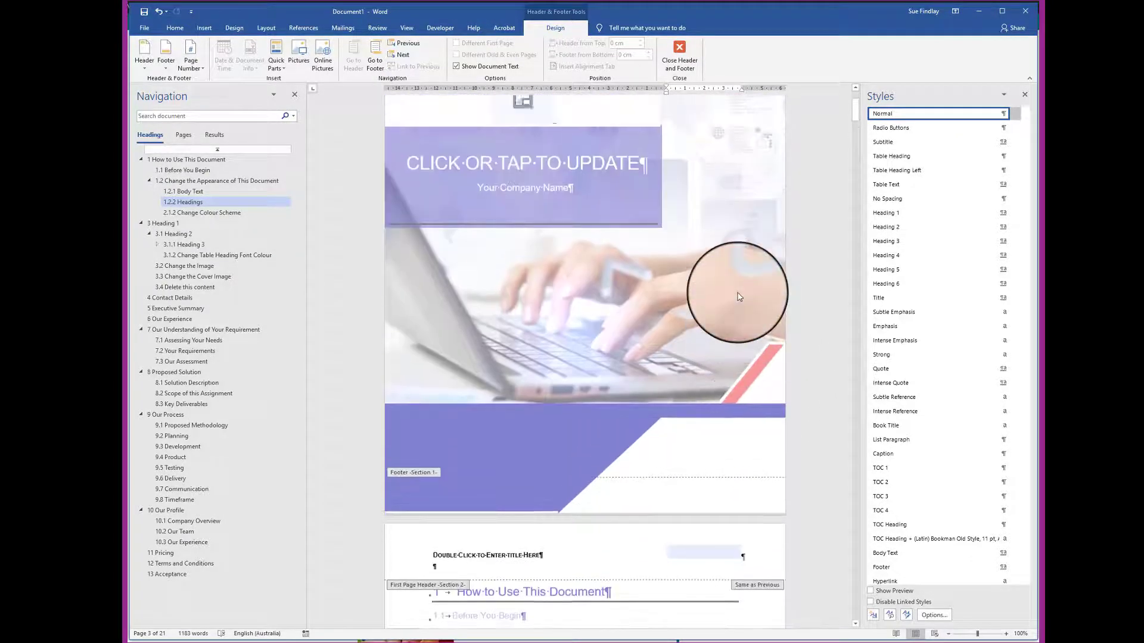
left_click(707, 266)
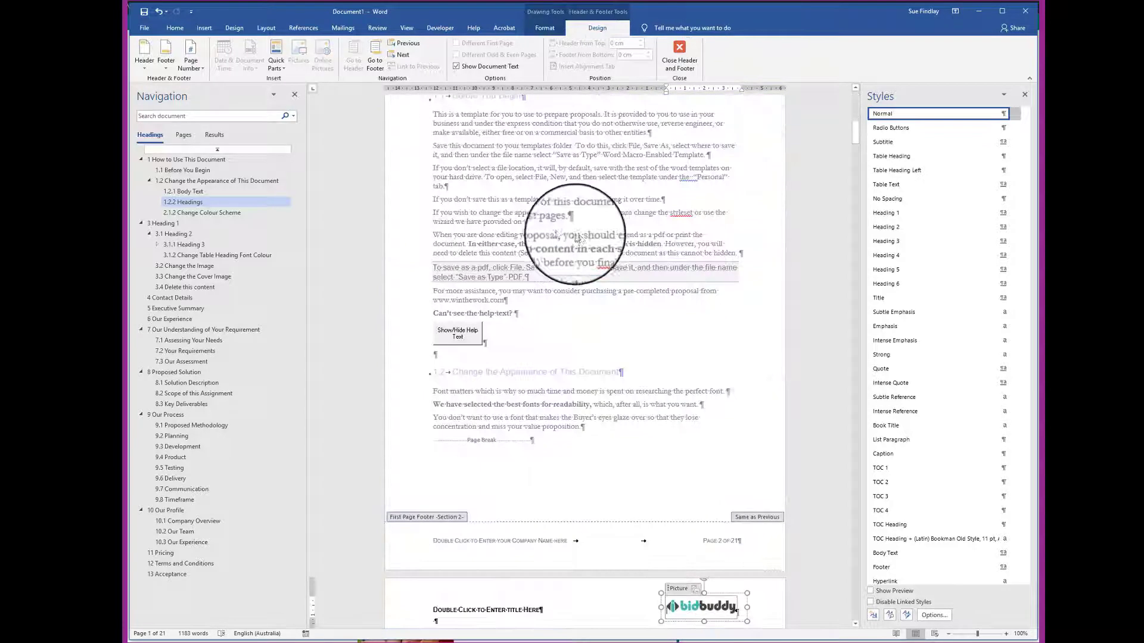
scroll(798, 174, "up", 6)
scroll(623, 193, "up", 1)
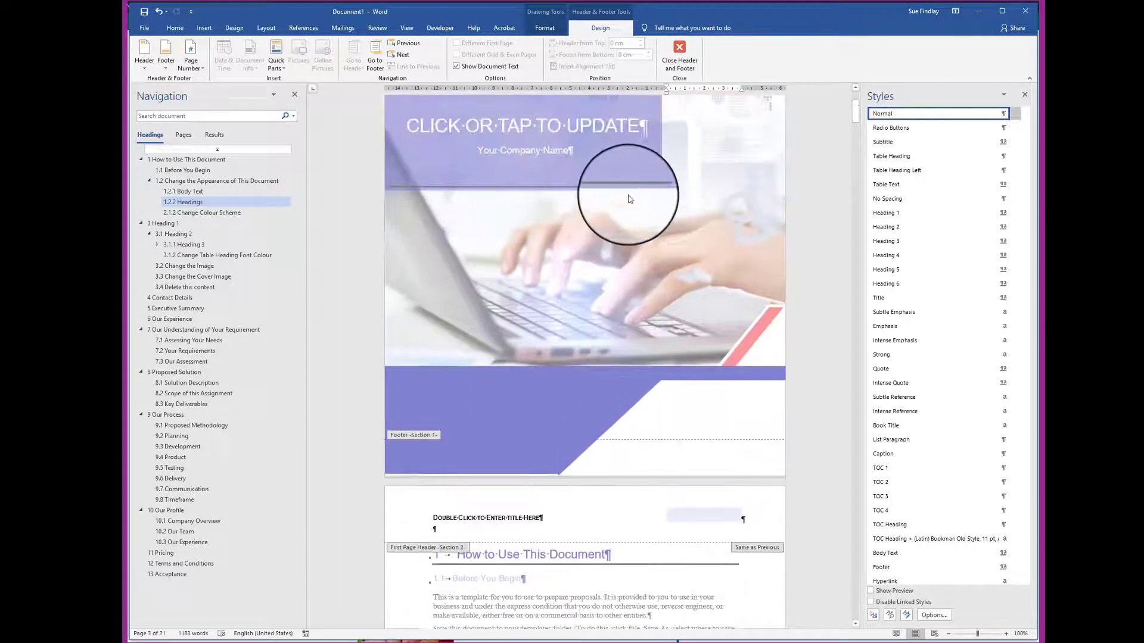
scroll(626, 203, "down", 4)
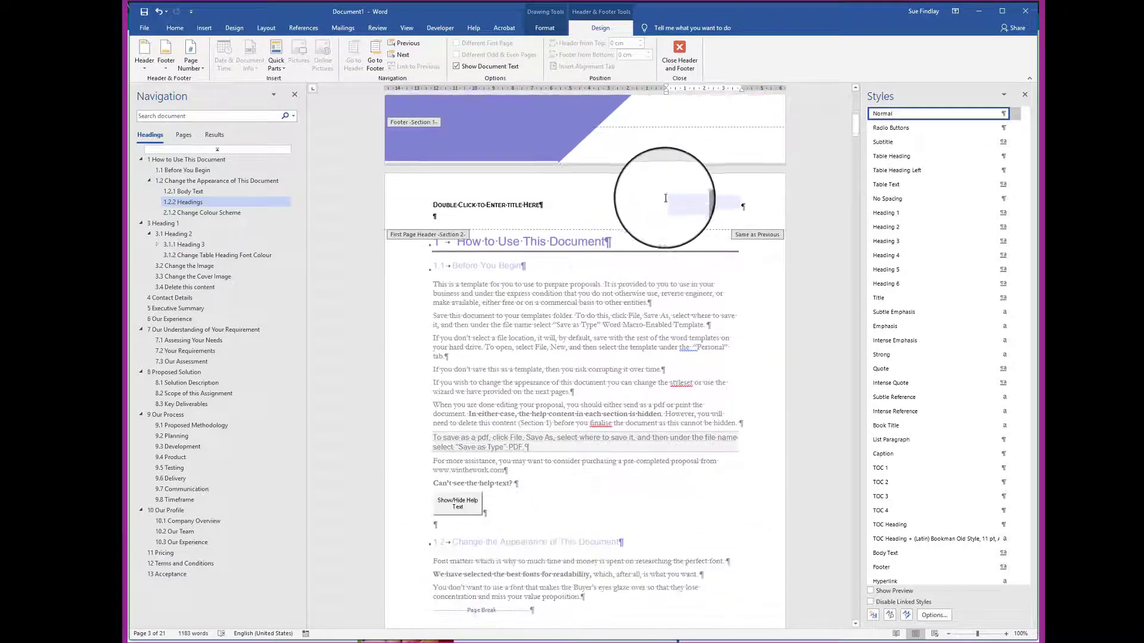
left_click(700, 205)
left_click(702, 205)
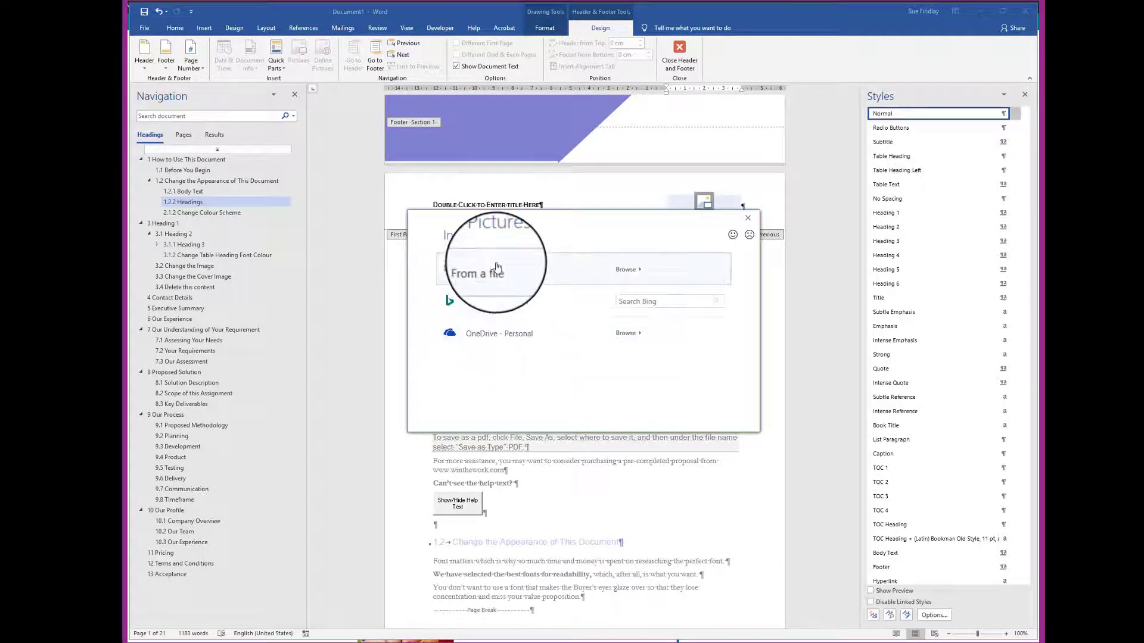
left_click(627, 270)
left_click(343, 95)
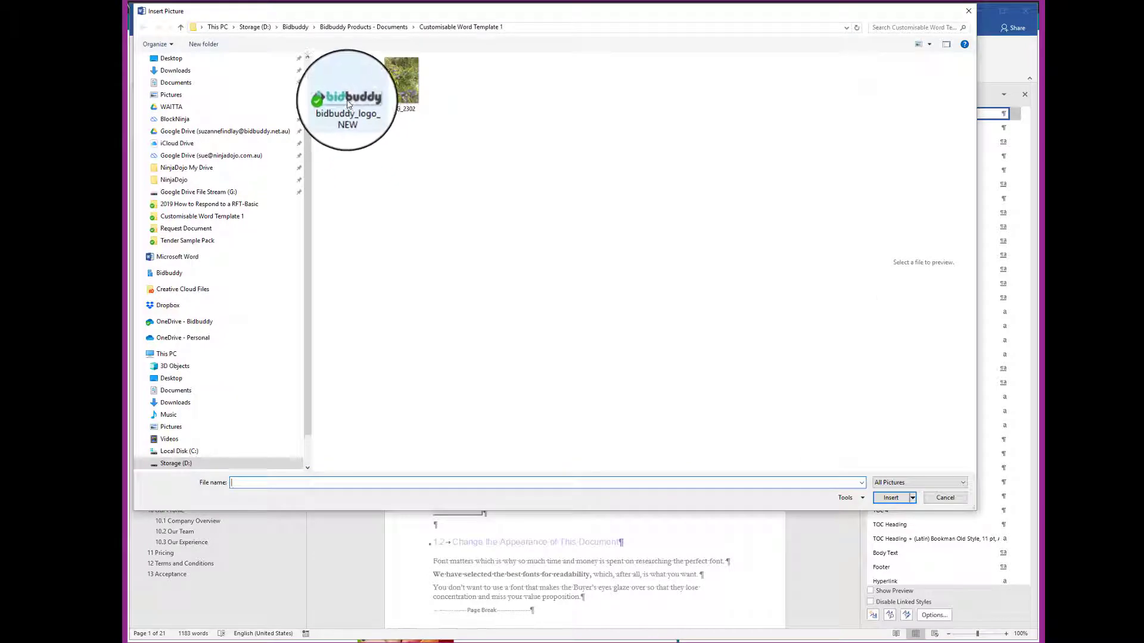
left_click(891, 498)
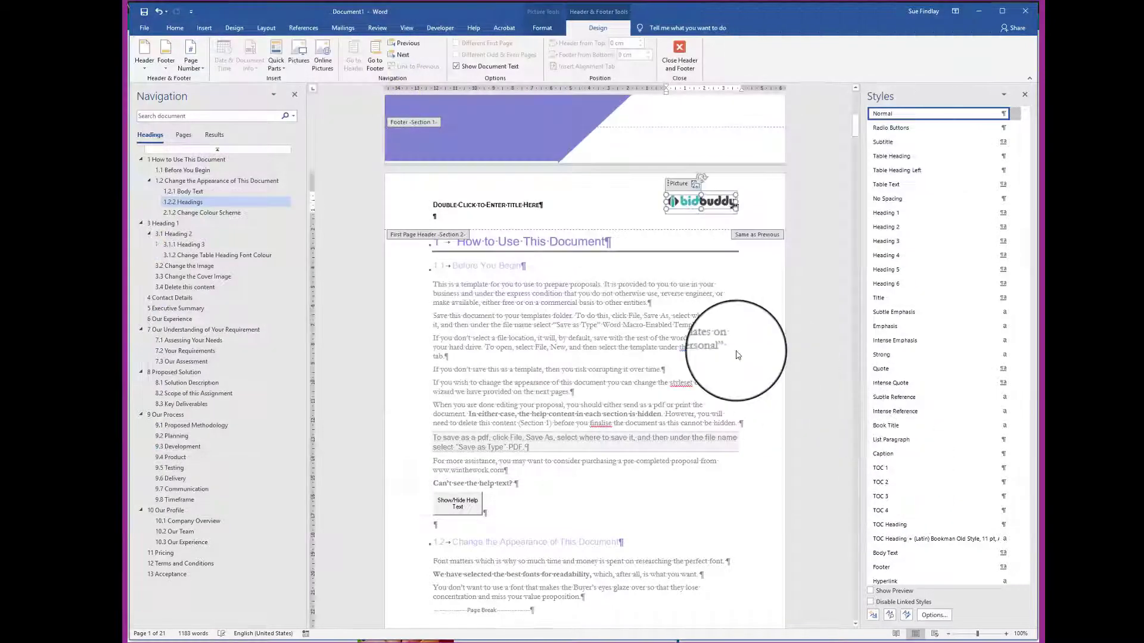
Step: Replace the title placeholder in section 2's first page header with "Your Title Here" and return to the body text
scroll(630, 365, "down", 10)
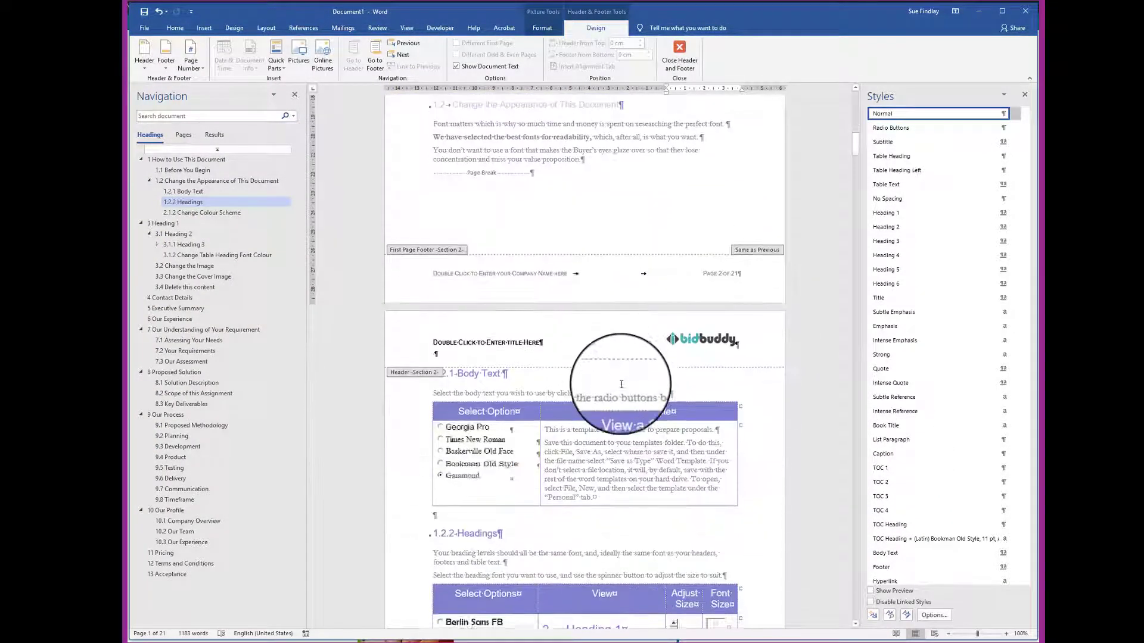
scroll(623, 390, "up", 6)
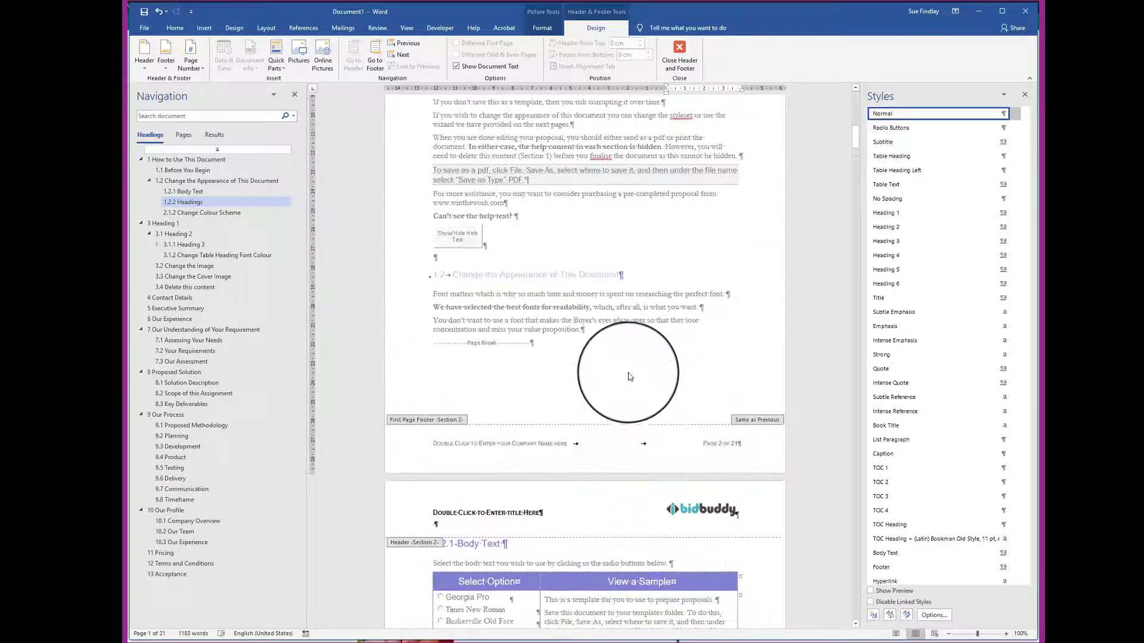
scroll(631, 373, "up", 9)
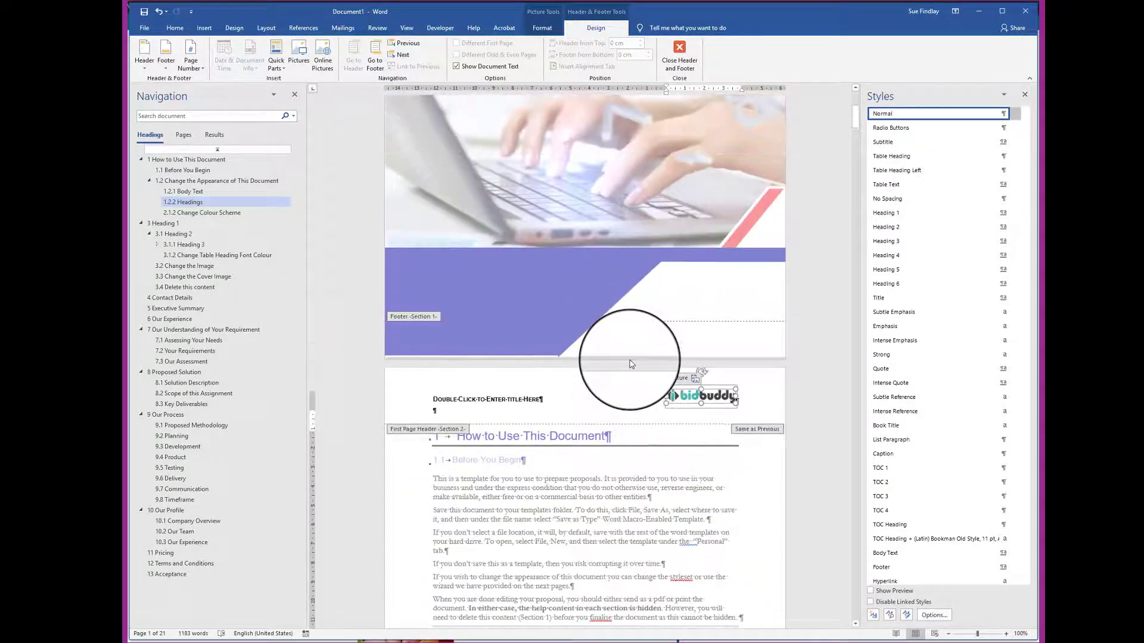
scroll(632, 364, "up", 2)
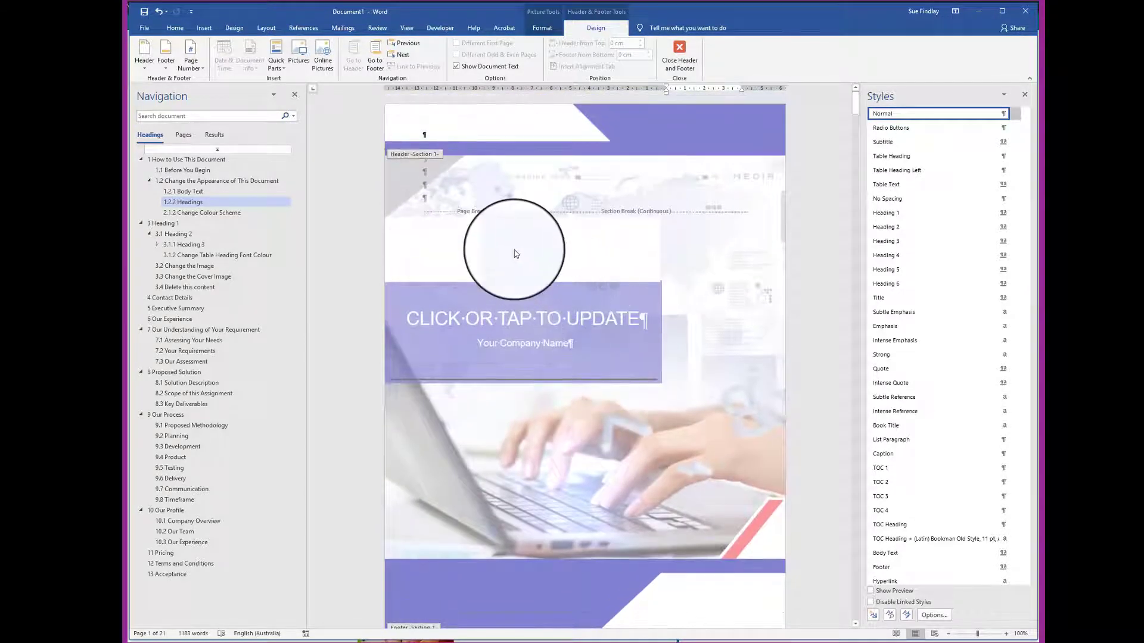
scroll(516, 254, "down", 5)
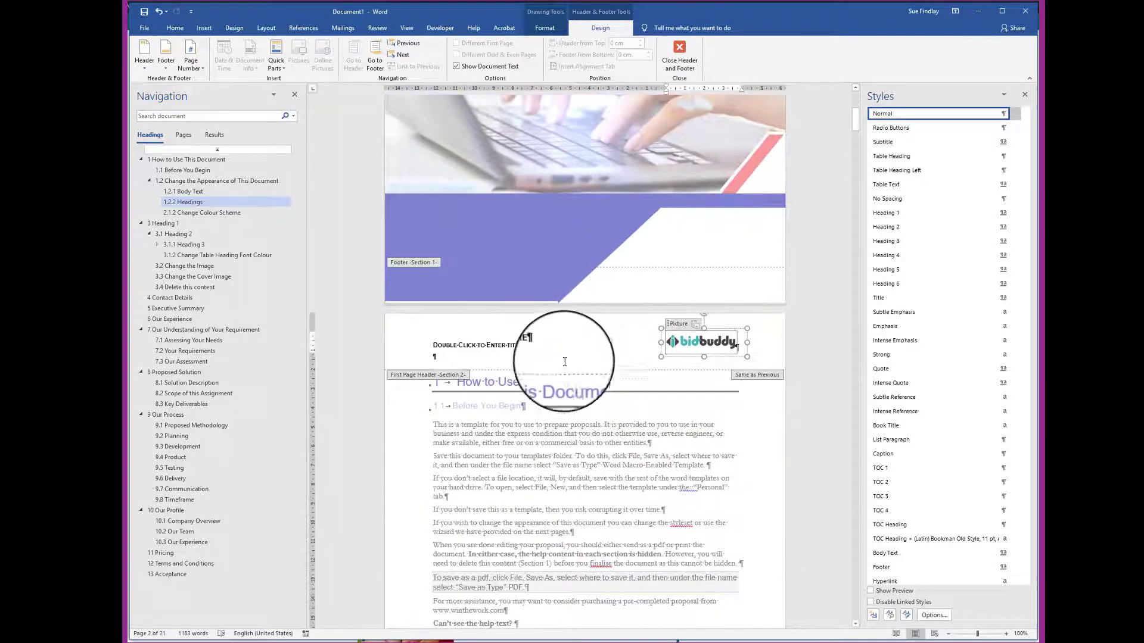
left_click(472, 346)
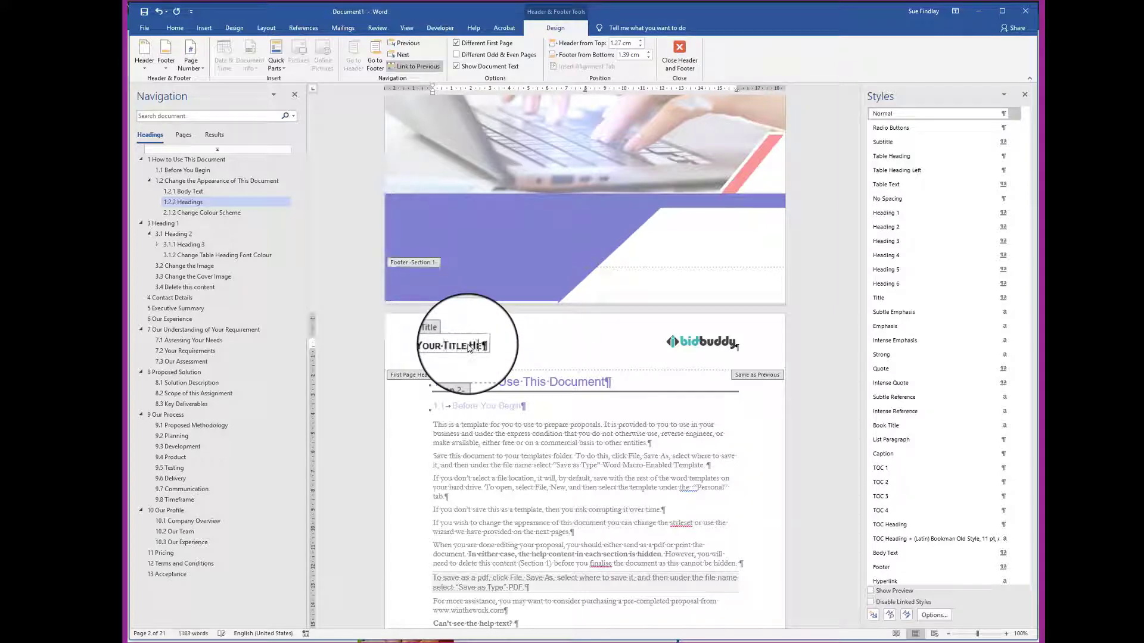
double_click(602, 464)
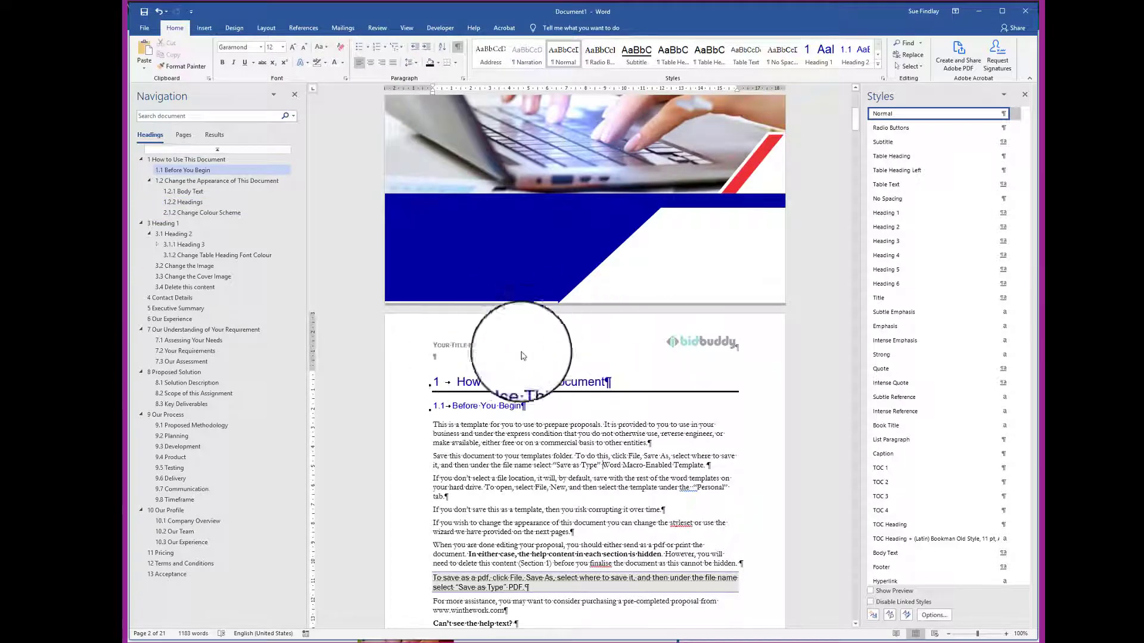
Step: Insert bidbuddy_logo_NEW into the cover page's logo placeholder above the title block and enlarge it to fill more of the white band
scroll(632, 360, "up", 10)
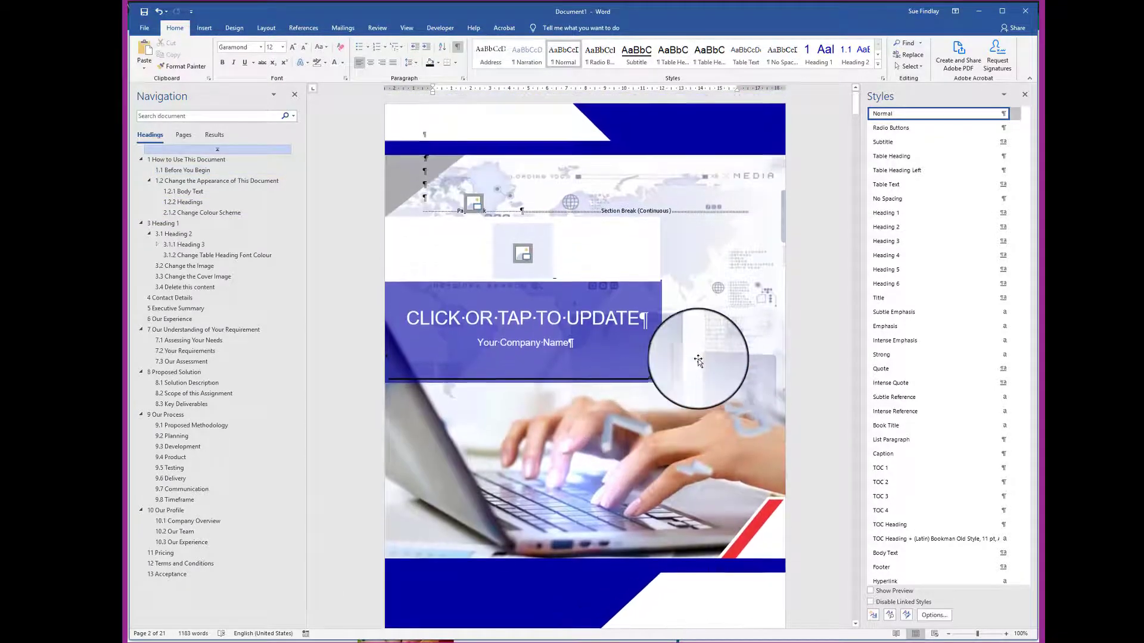
left_click(522, 253)
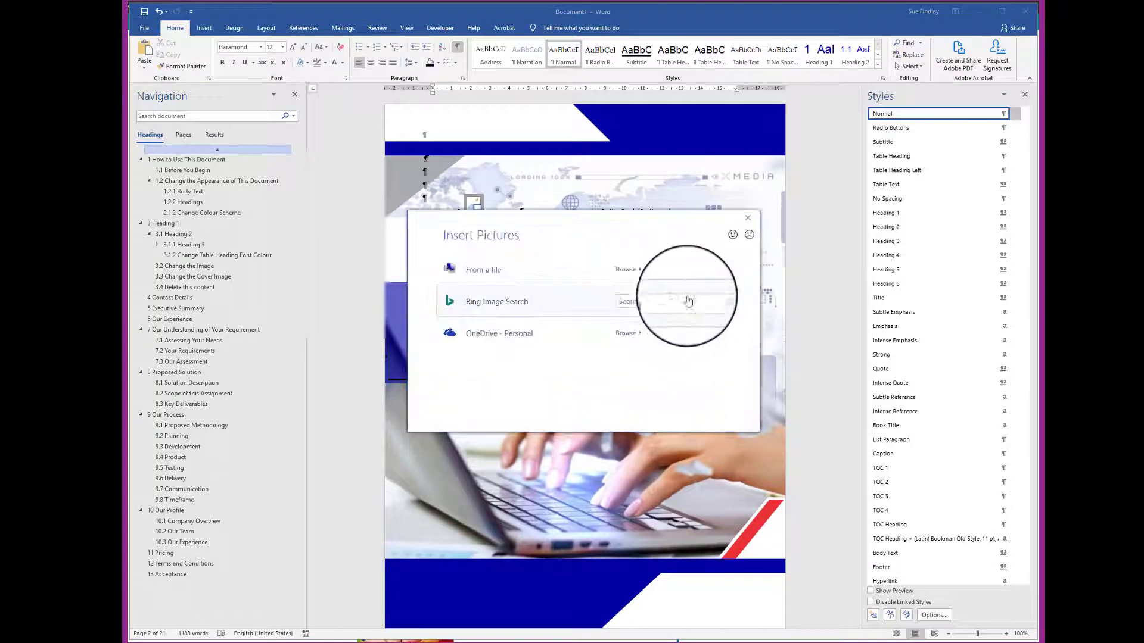
left_click(485, 273)
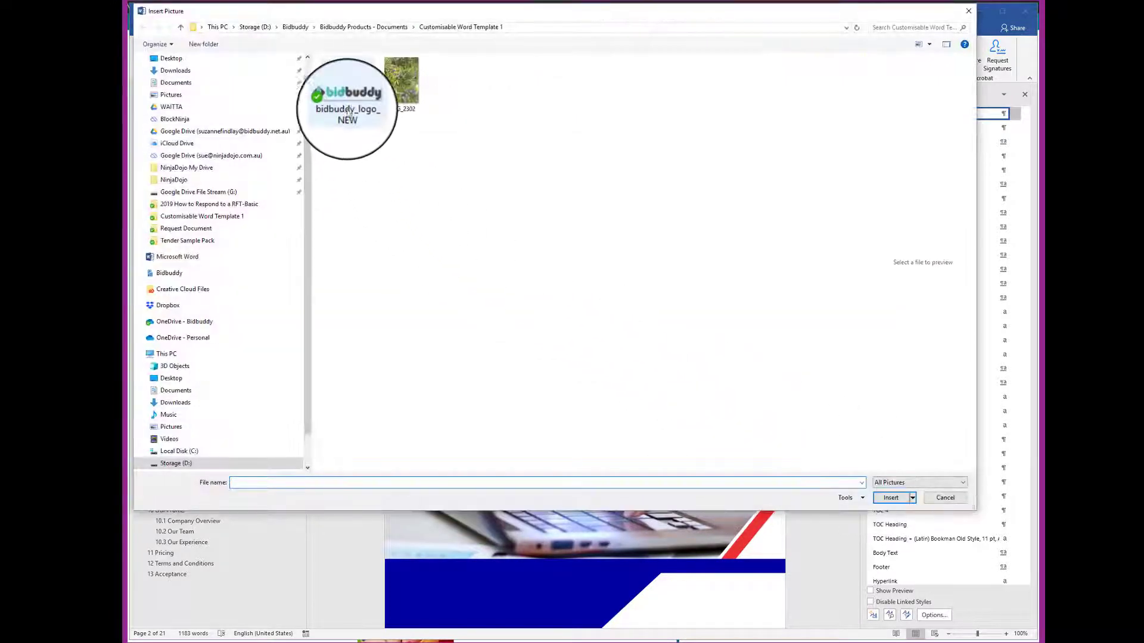
left_click(349, 105)
left_click(891, 497)
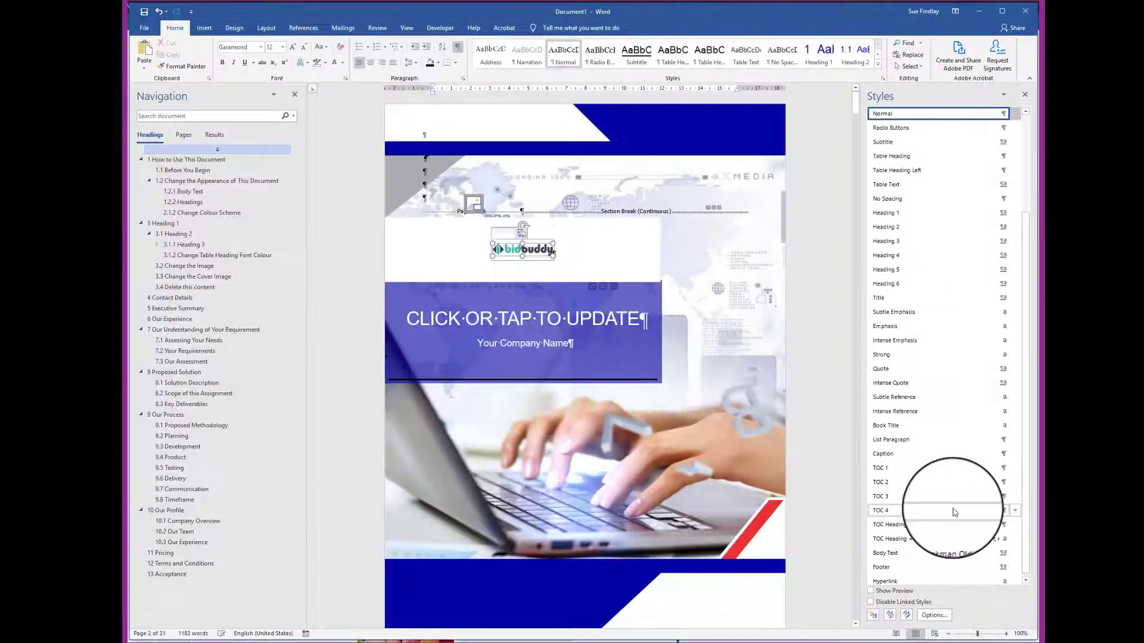
left_click_drag(493, 256, 411, 275)
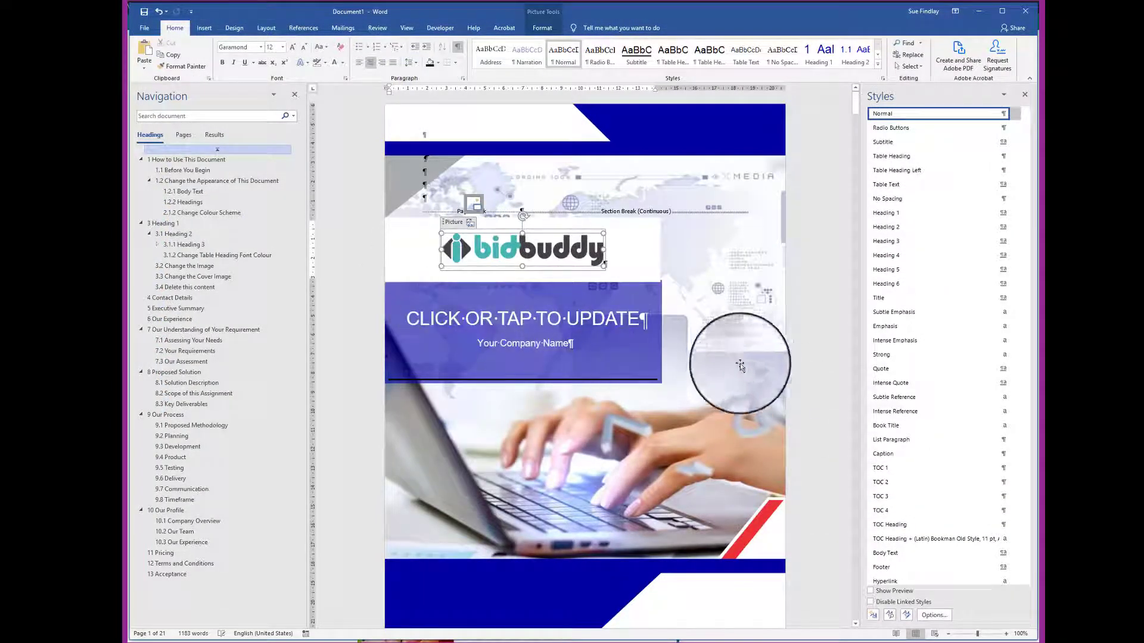
Step: Insert the IMG_2302 picture file into the cover page's picture placeholder above the logo
left_click(474, 202)
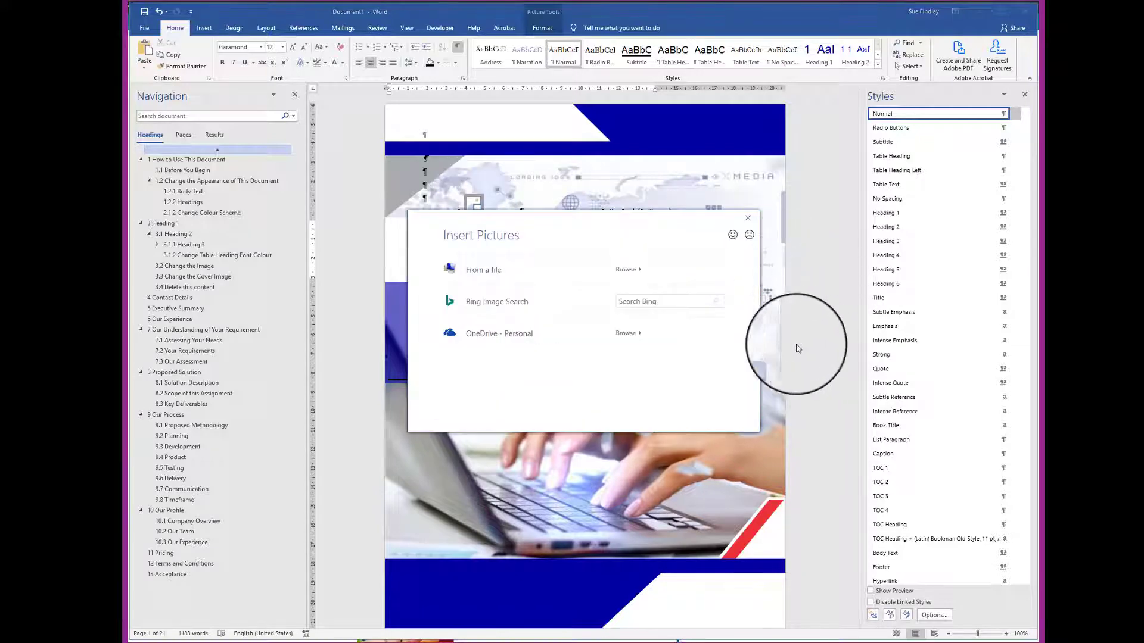
left_click(485, 276)
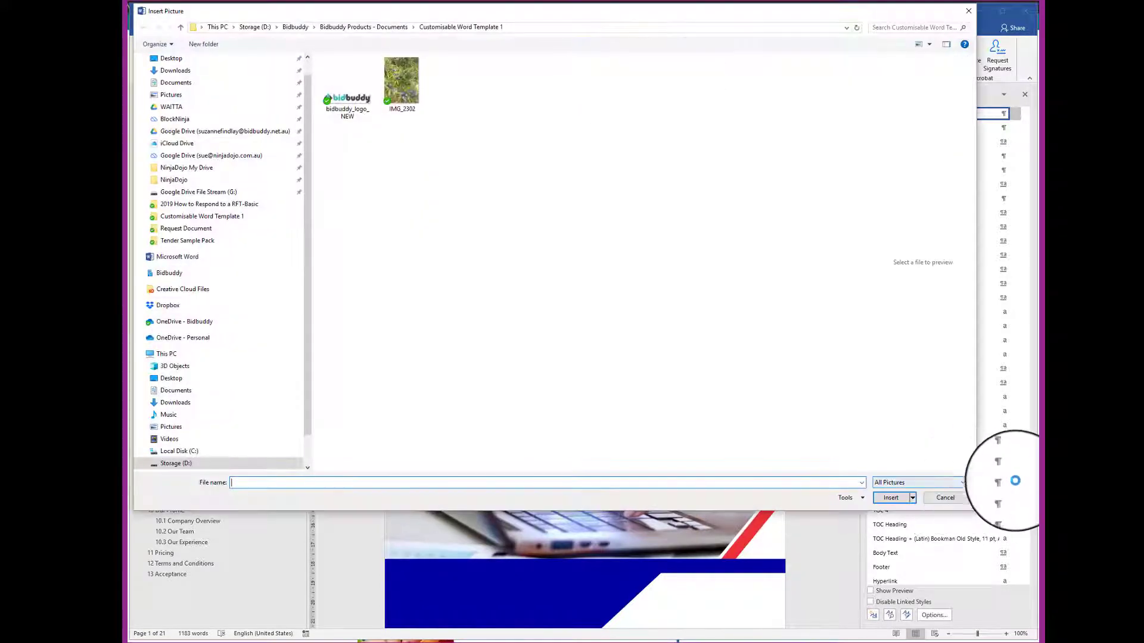
left_click(402, 80)
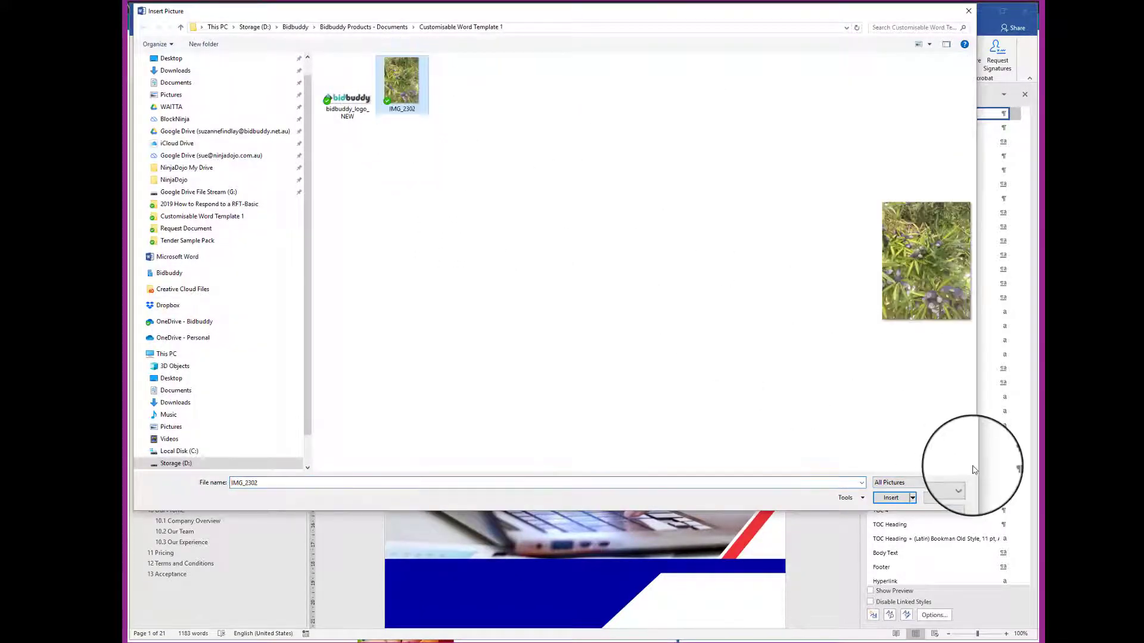
left_click(890, 497)
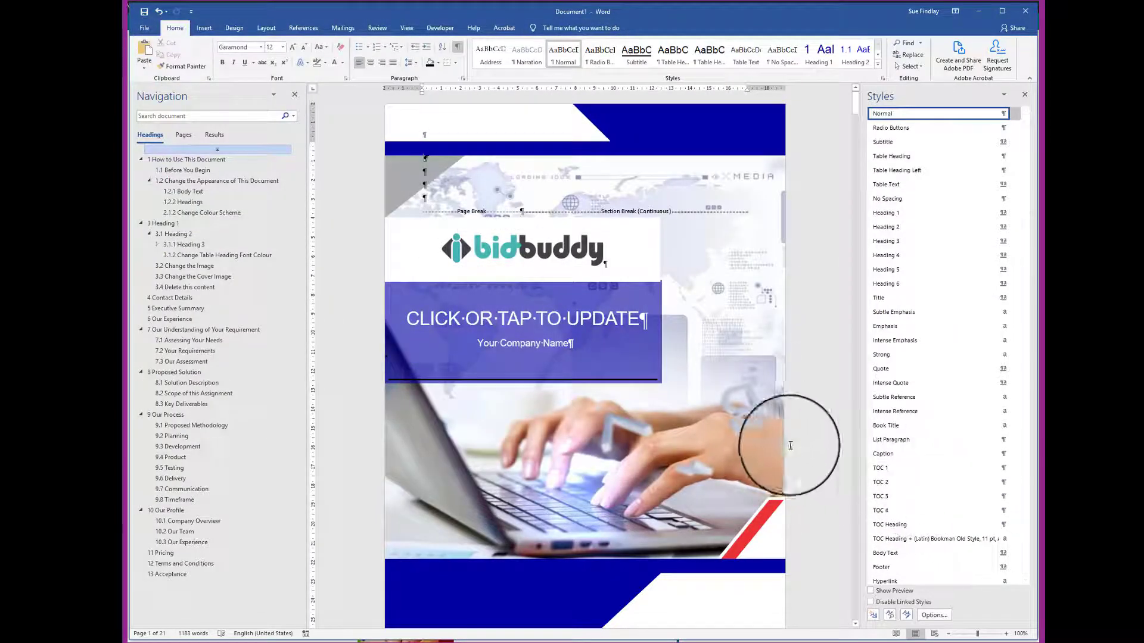
Step: Delete the laptop cover image, then enlarge and position the berry picture underneath so it fills the cover page
left_click(741, 325)
key("Delete")
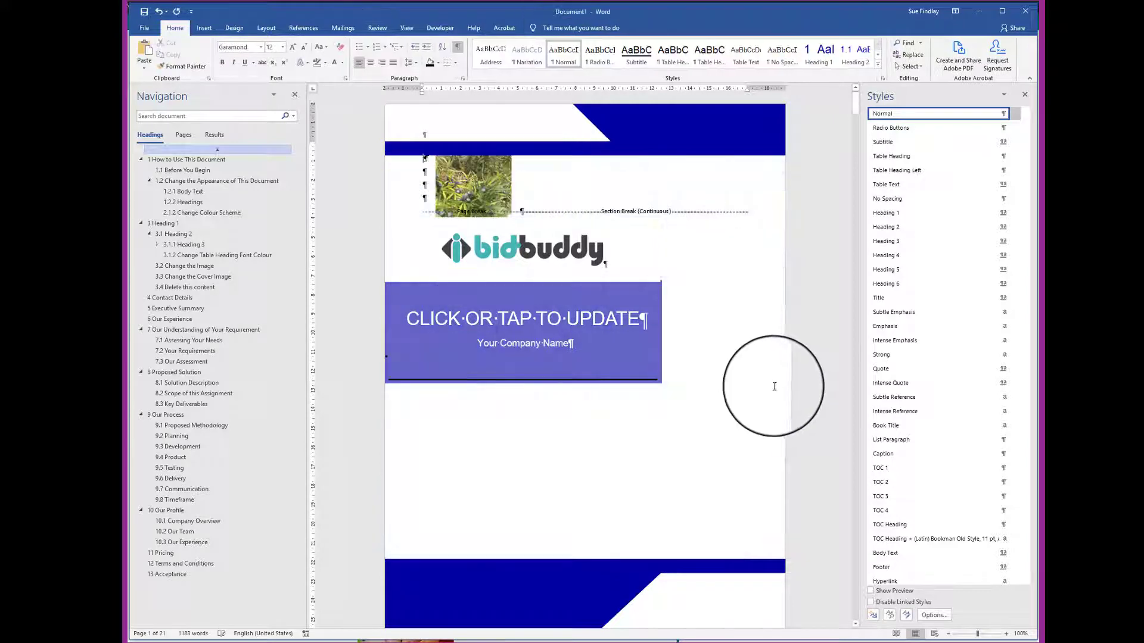
left_click(481, 187)
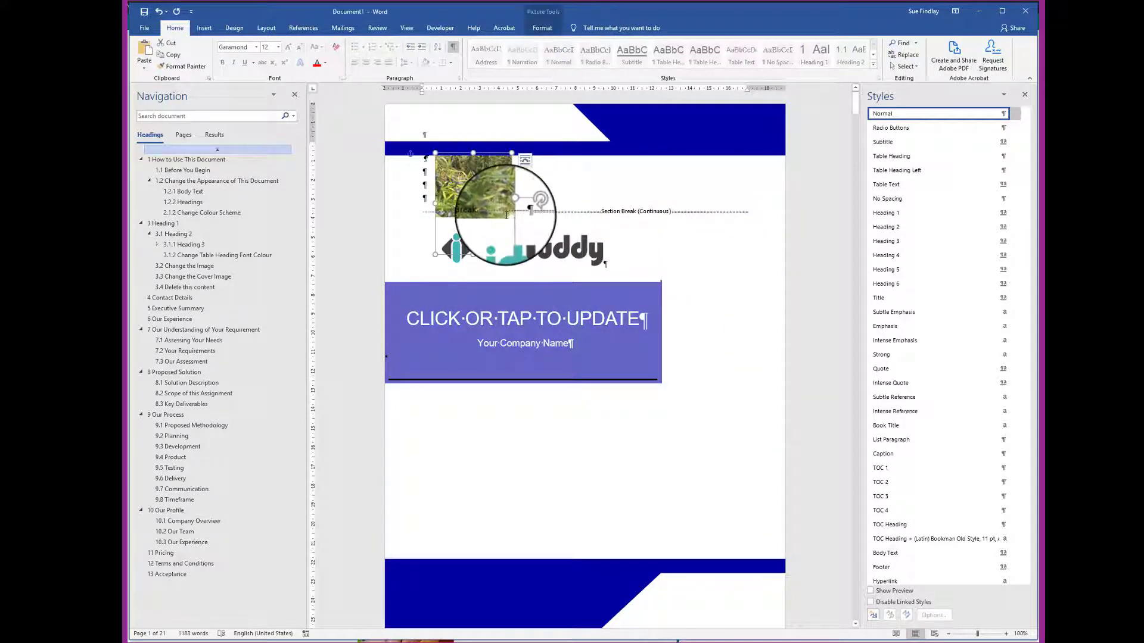
left_click_drag(511, 254, 791, 480)
left_click_drag(692, 449, 641, 401)
left_click_drag(734, 579, 796, 609)
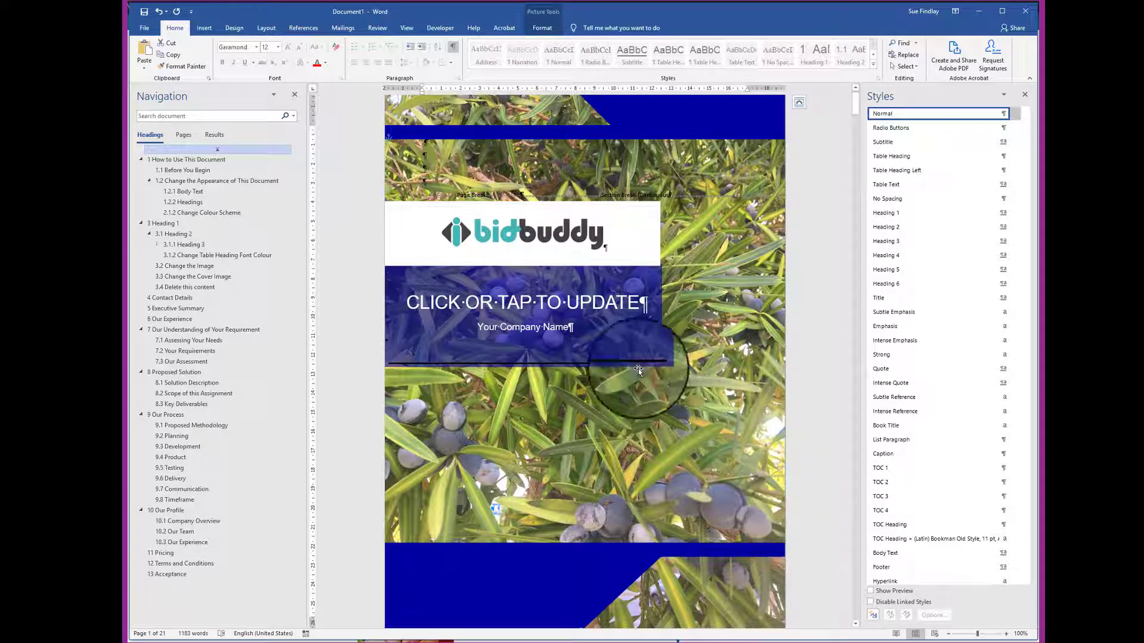
Step: Replace the cover page's title placeholder with "YOUR TENDER TITLE" and the company name placeholder with "My Name"
left_click(524, 303)
double_click(525, 304)
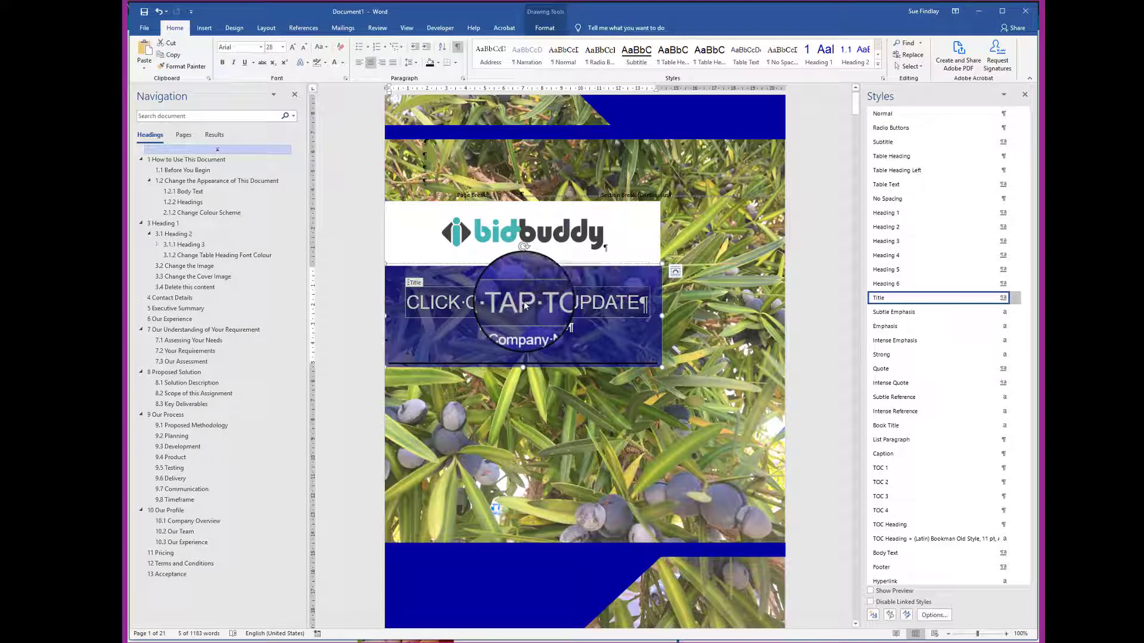
type("YOUR TENDER")
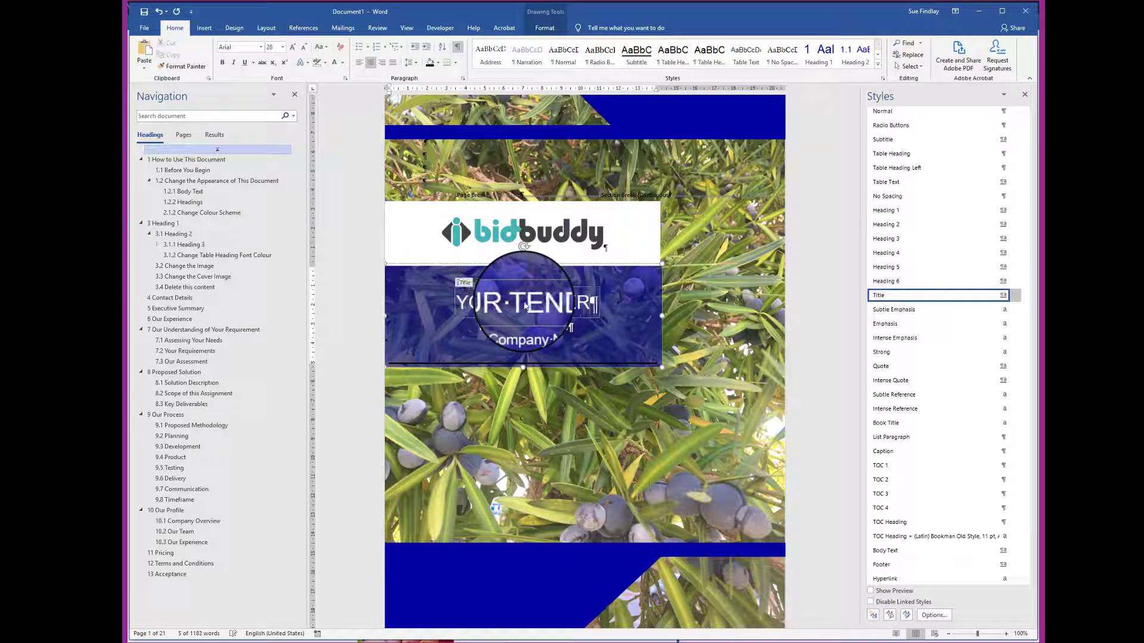
type(" TITLE")
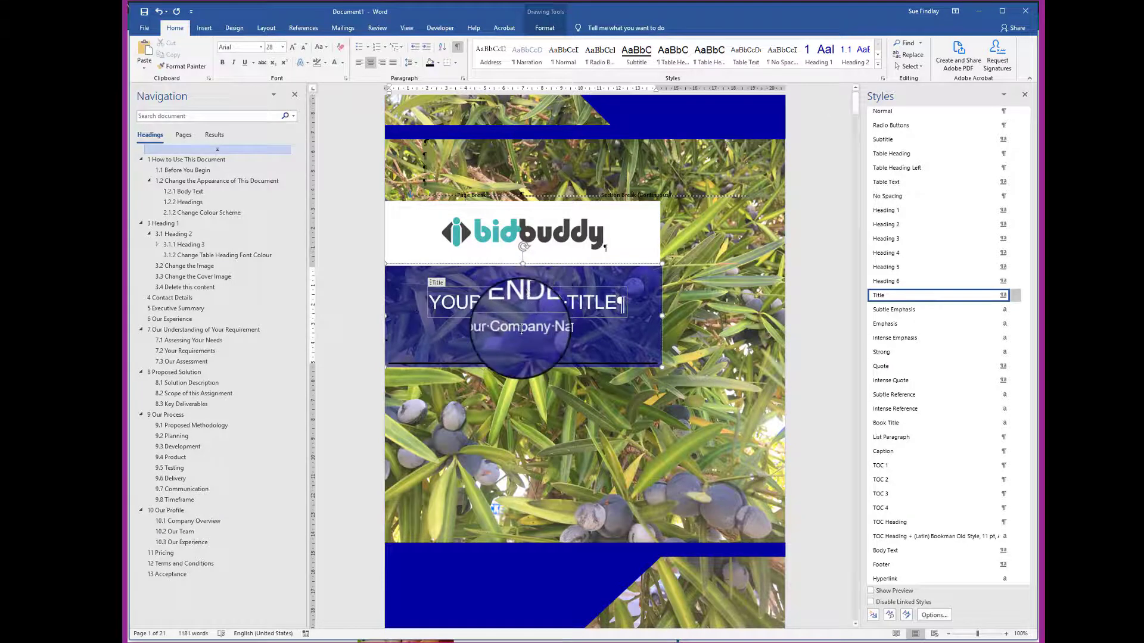
left_click(522, 328)
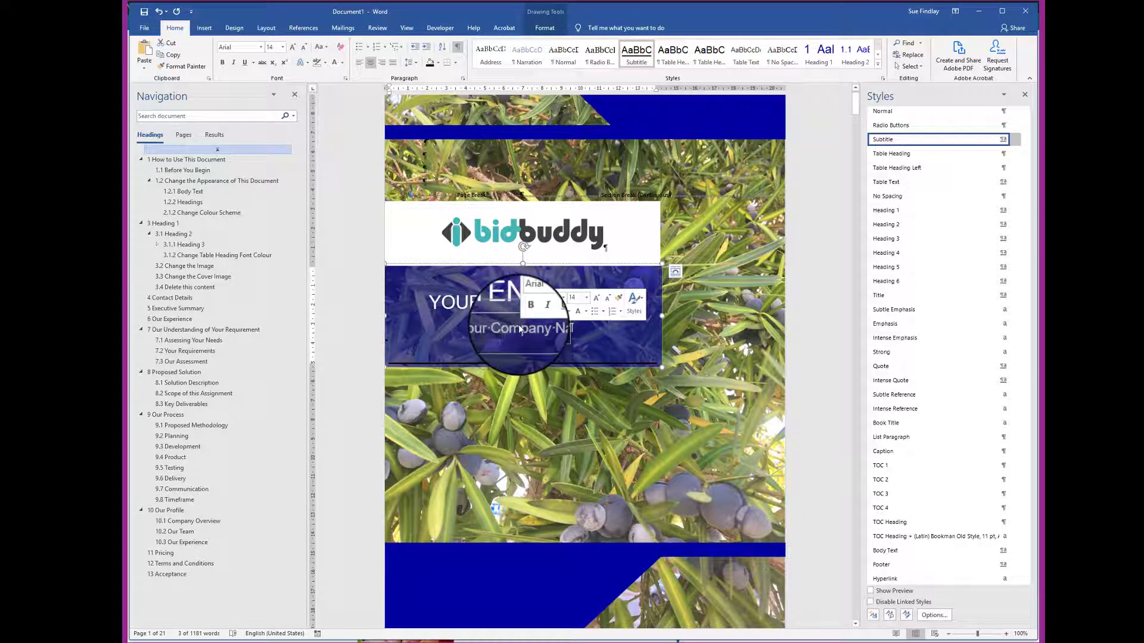
type("My")
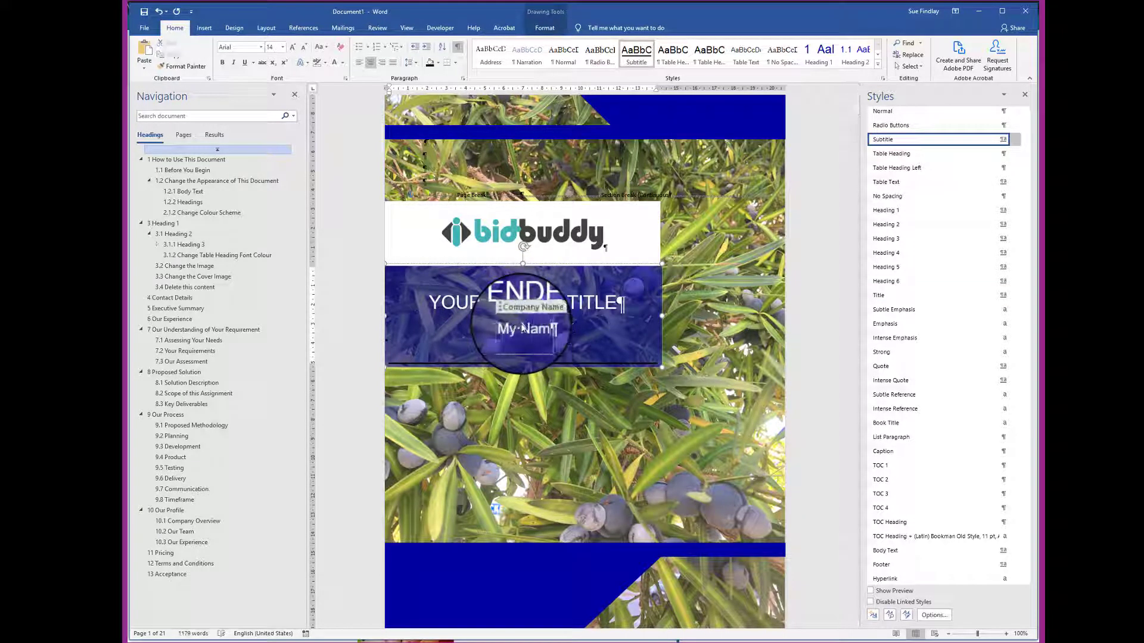
Step: Enlarge the berry picture further so it covers the white strip at the foot of the cover page
scroll(608, 358, "down", 7)
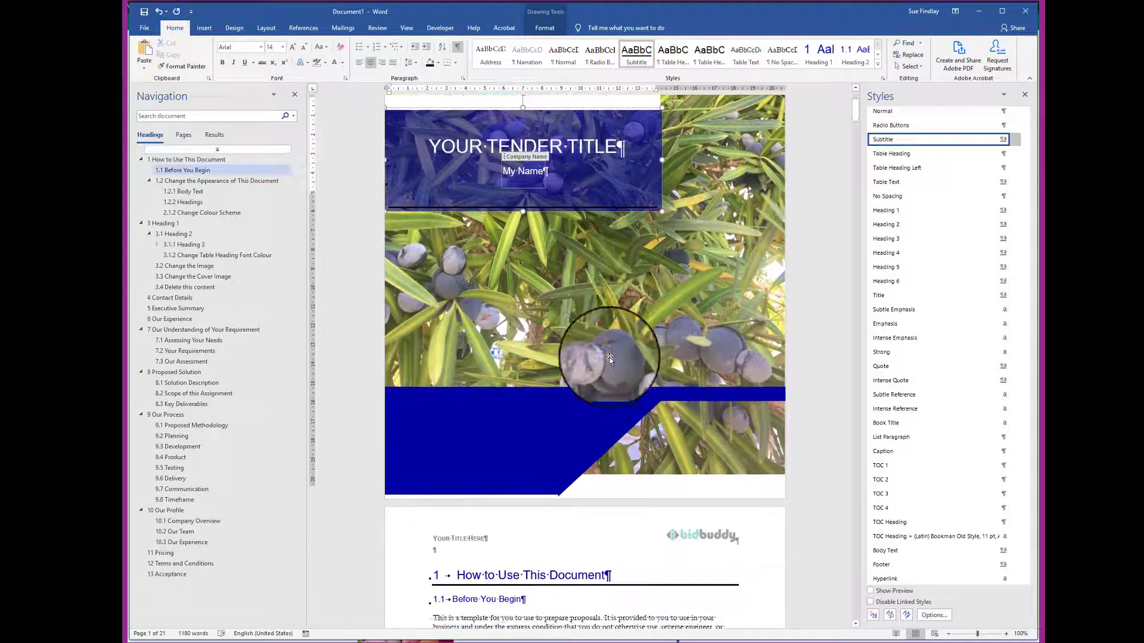
left_click(727, 378)
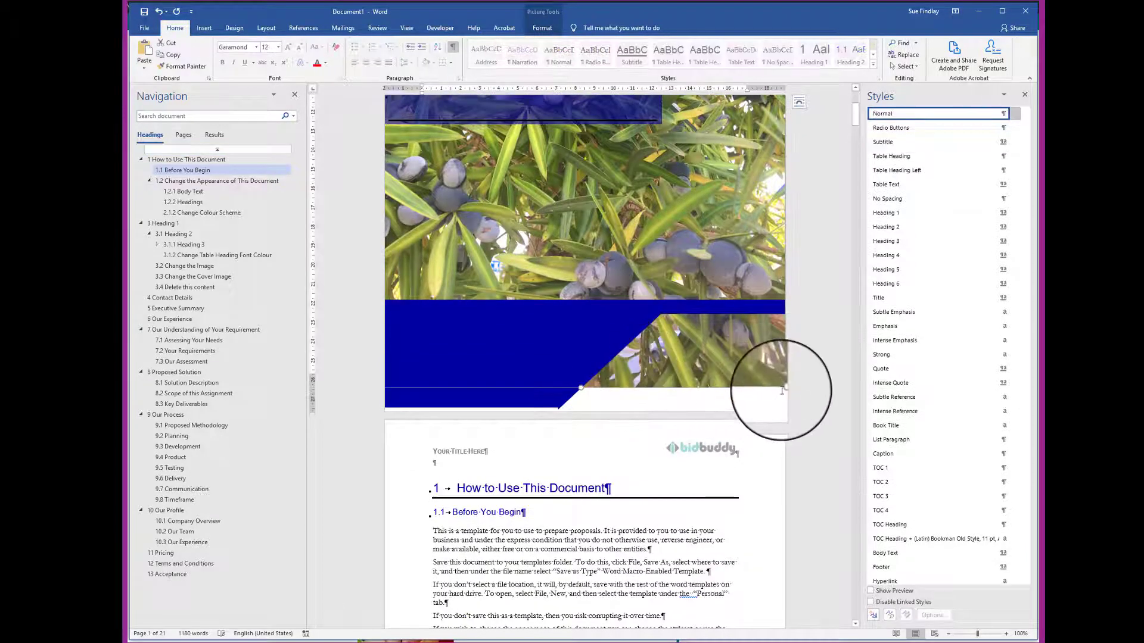
left_click_drag(784, 390, 808, 398)
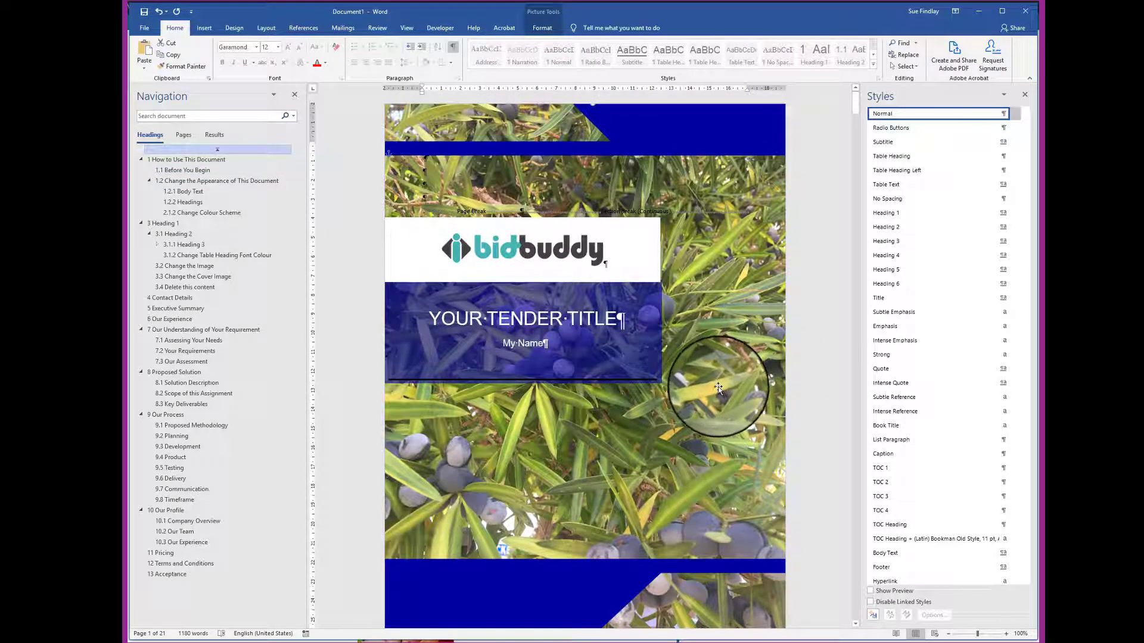
Step: Delete all the instruction content from the How to Use This Document heading through the copyright line ending section 3.4, Delete this content
scroll(719, 387, "down", 20)
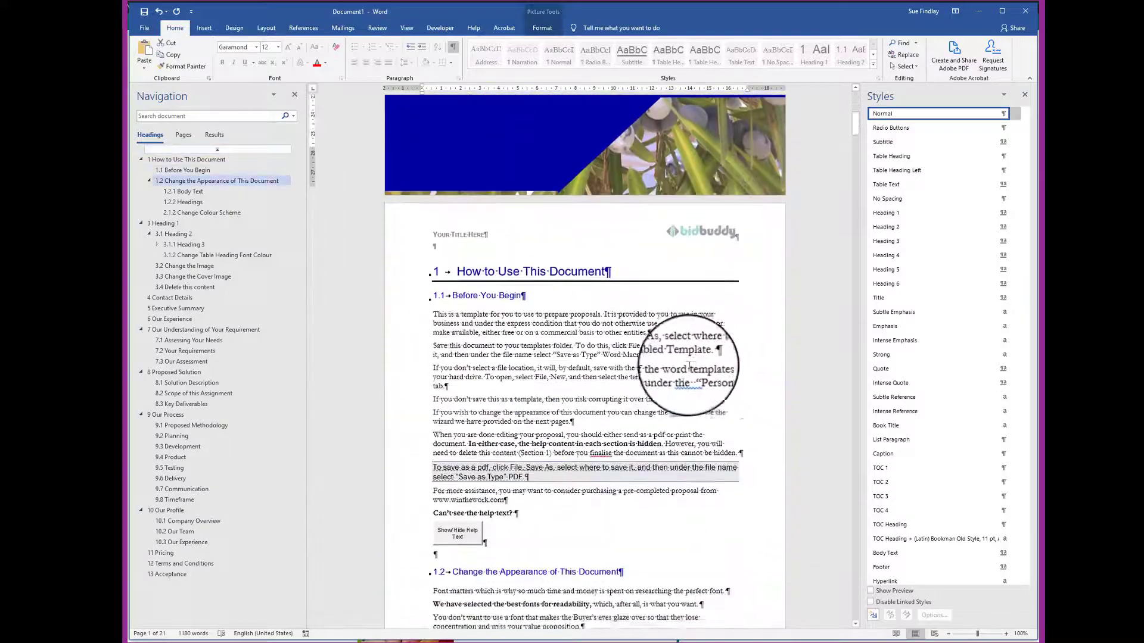
scroll(674, 369, "down", 15)
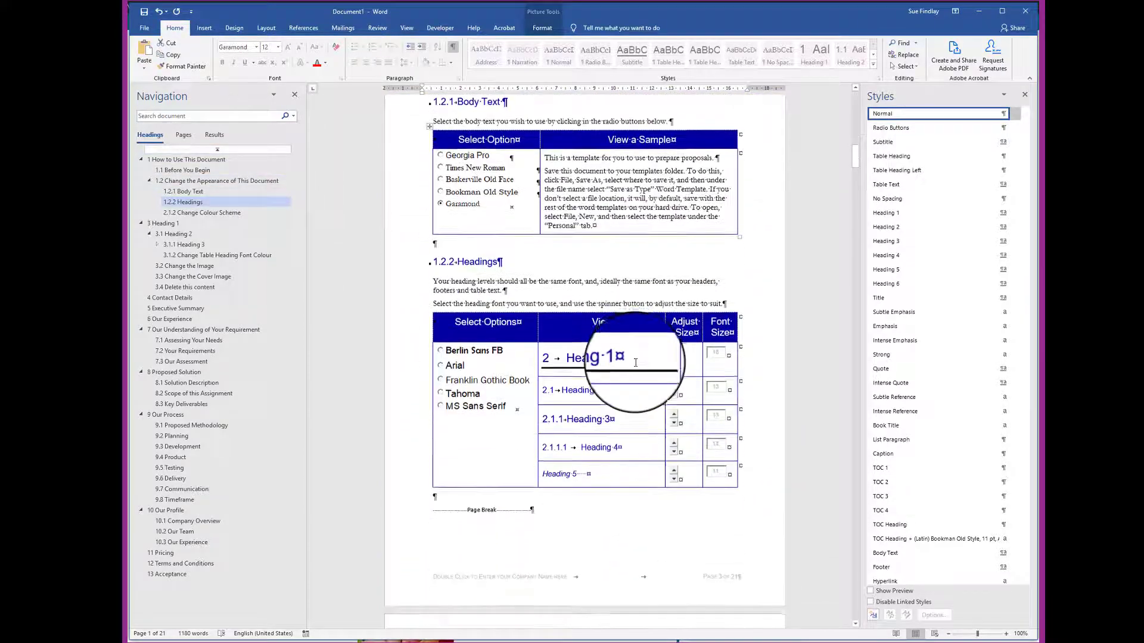
scroll(637, 367, "down", 15)
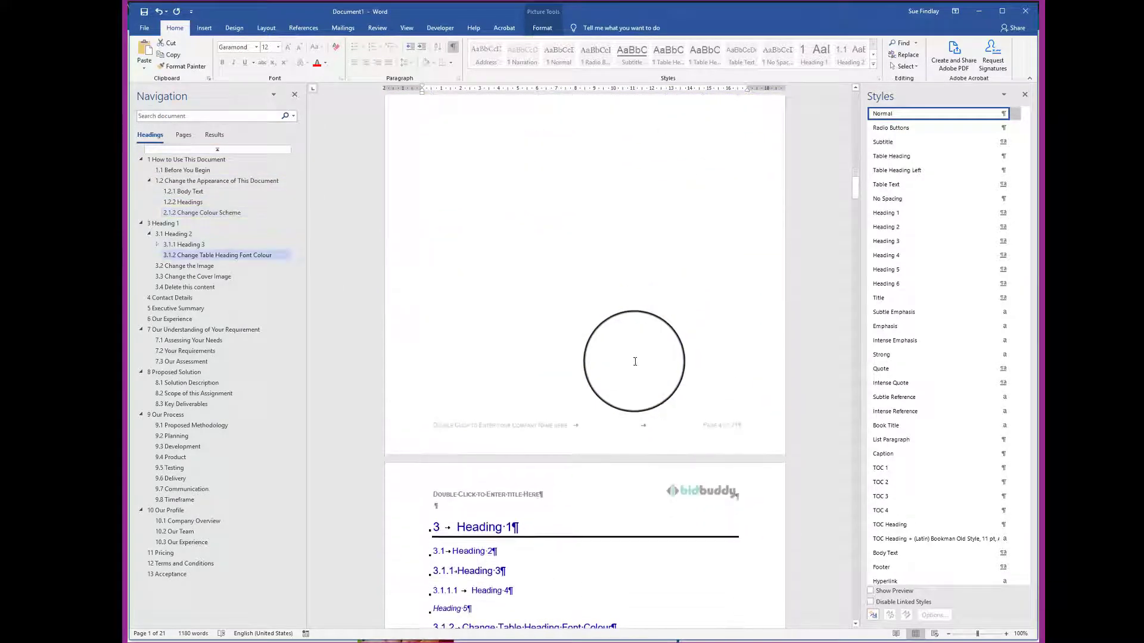
scroll(634, 361, "down", 15)
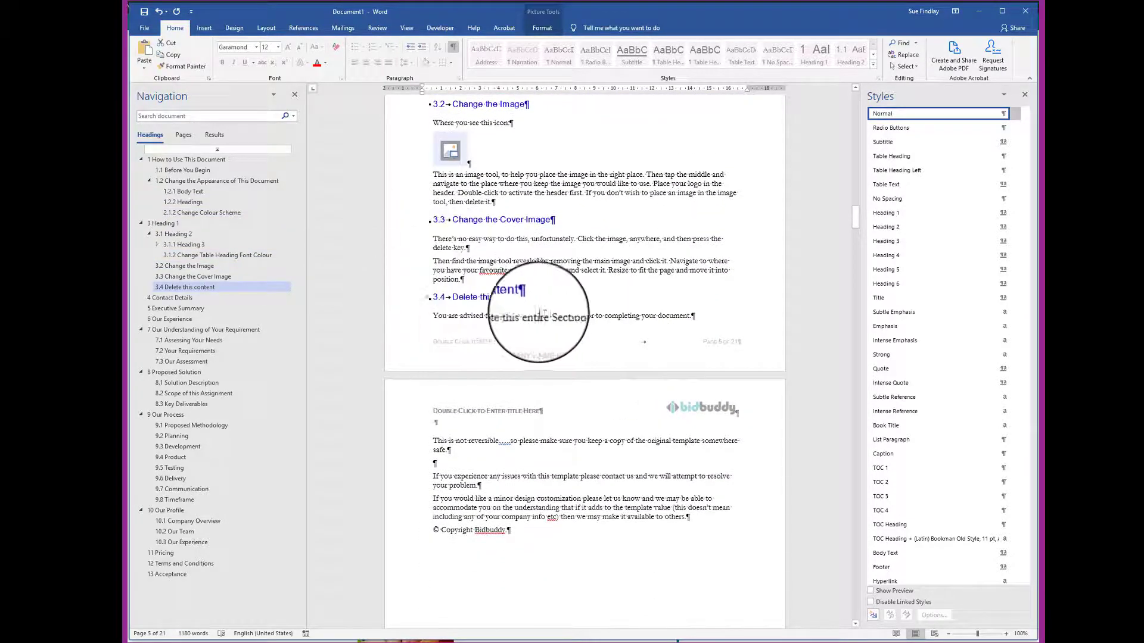
left_click_drag(517, 534, 378, 333)
scroll(555, 205, "up", 5)
scroll(556, 205, "up", 15)
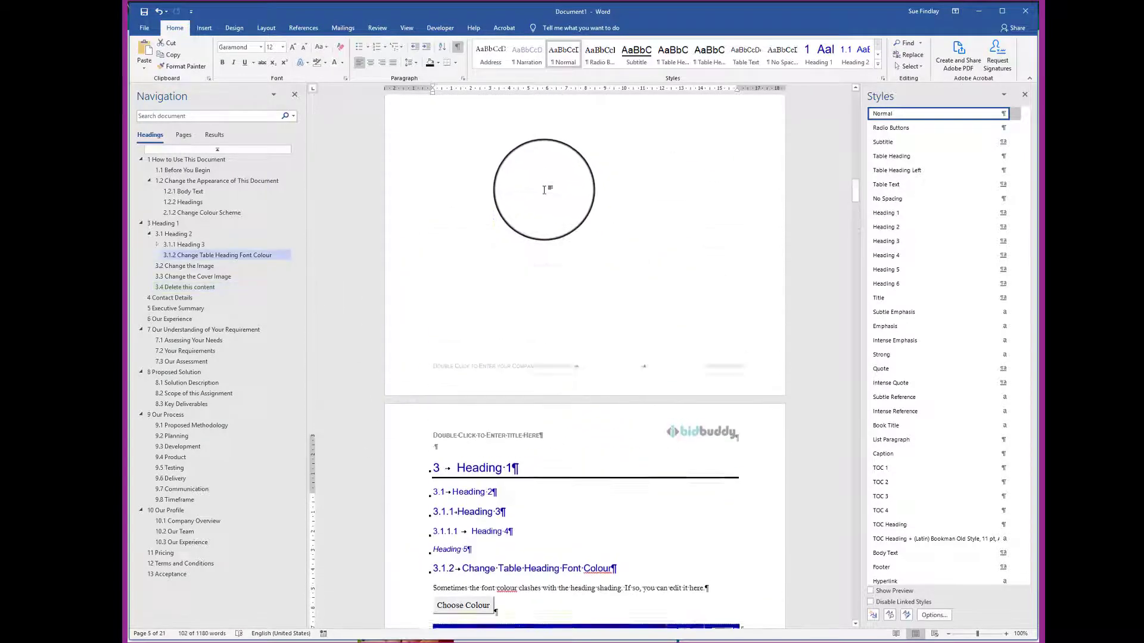
scroll(546, 179, "up", 15)
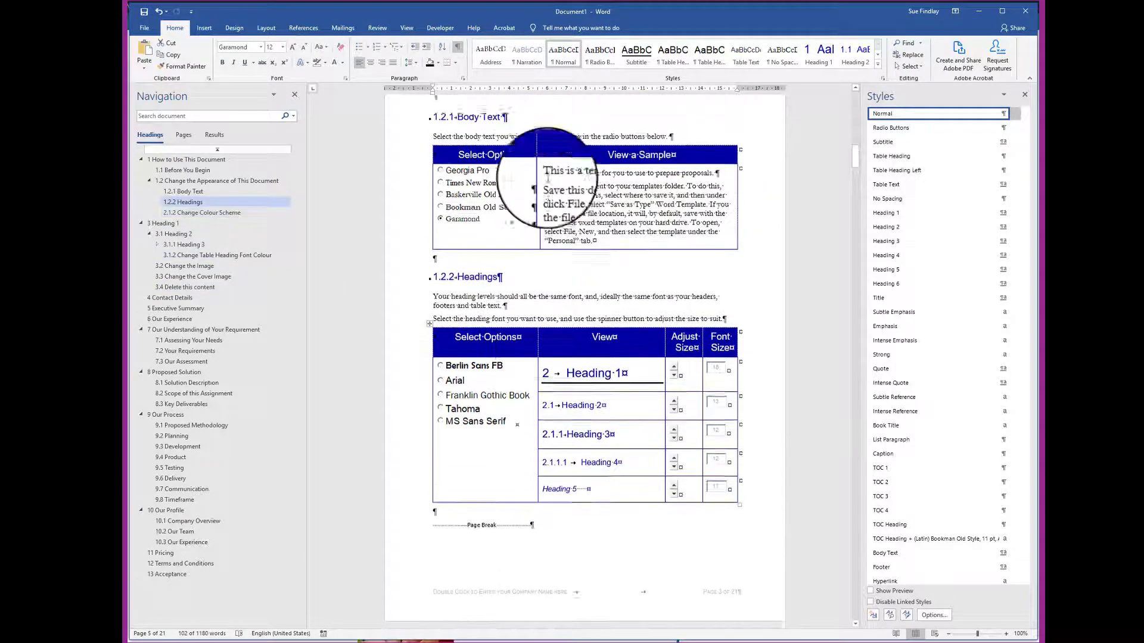
scroll(547, 179, "up", 3)
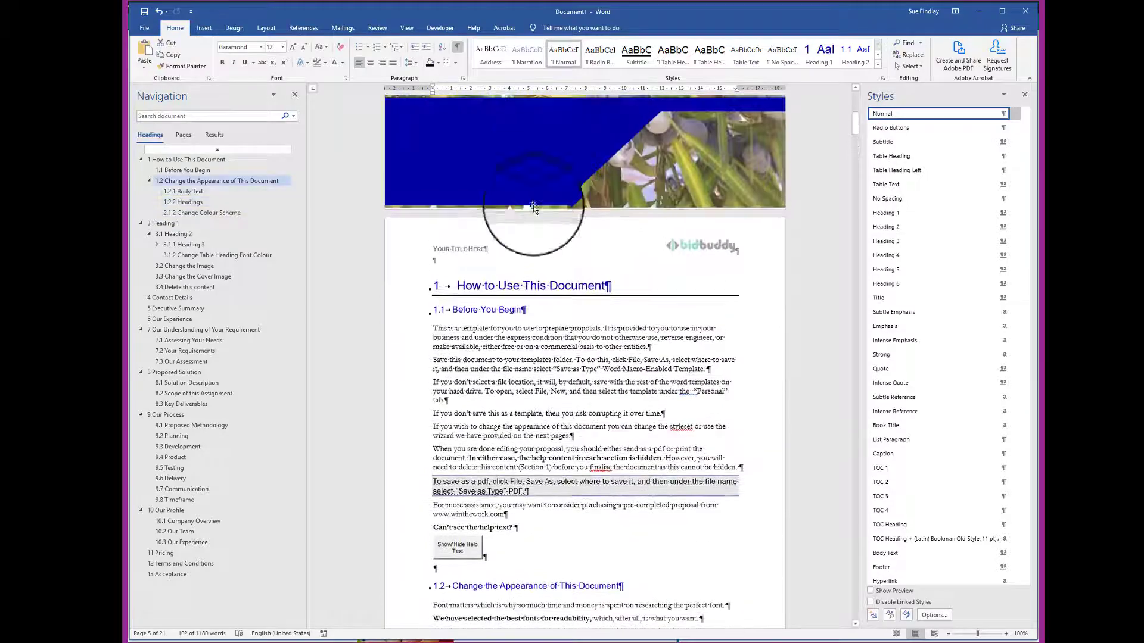
triple_click(416, 294)
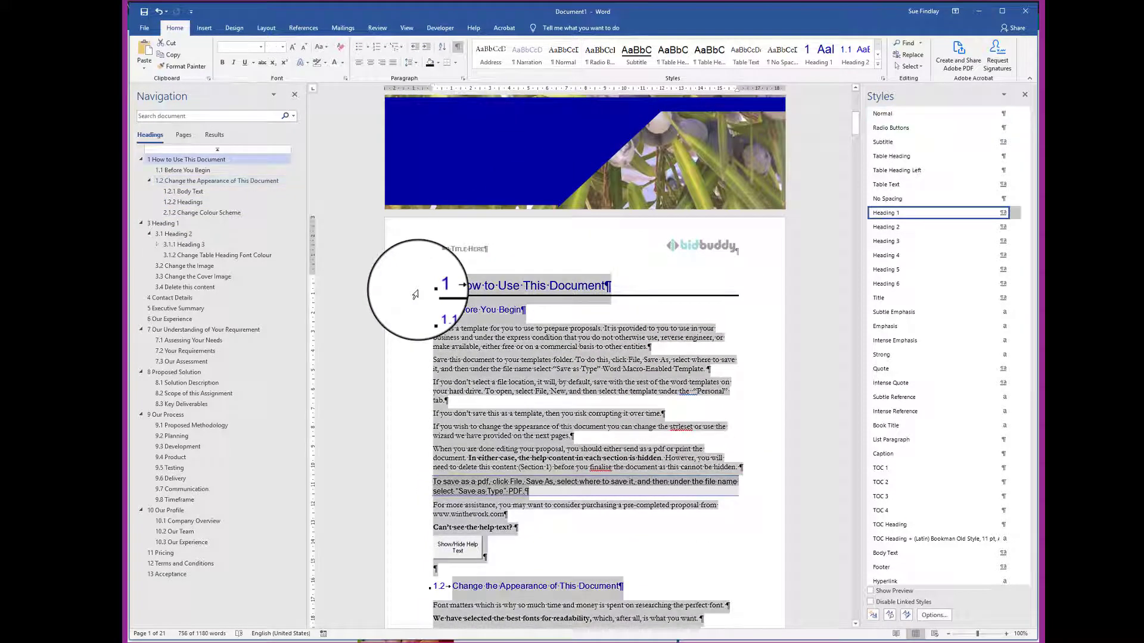
key("Delete")
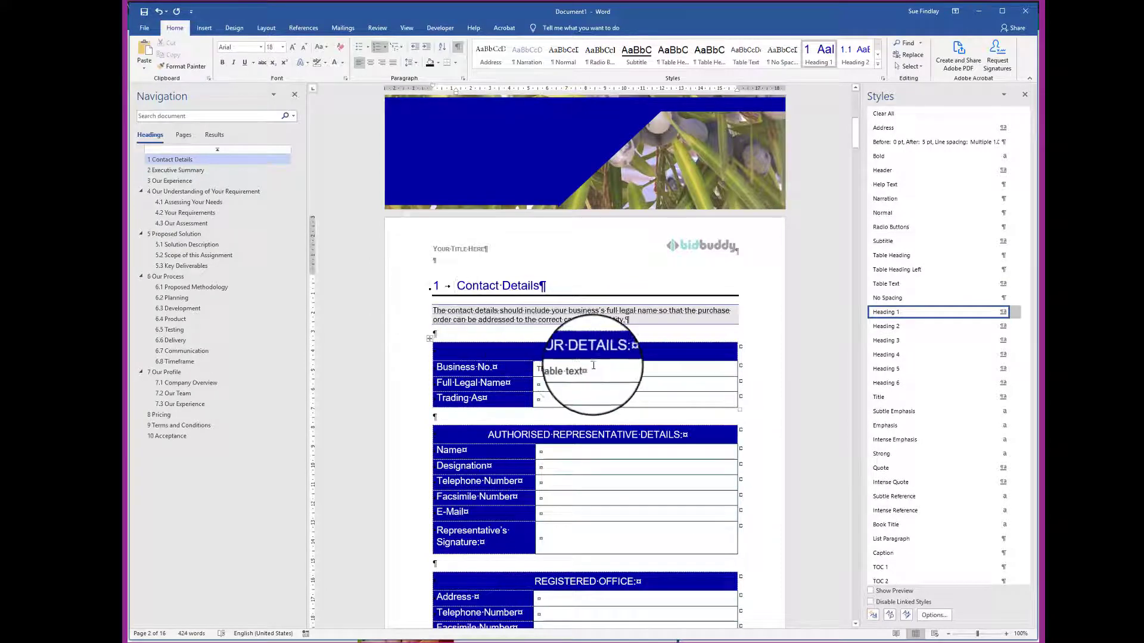
Step: Review the remaining proposal pages from Contact Details through the Executive Summary to the Table of Contents
scroll(621, 378, "down", 2)
scroll(631, 386, "down", 10)
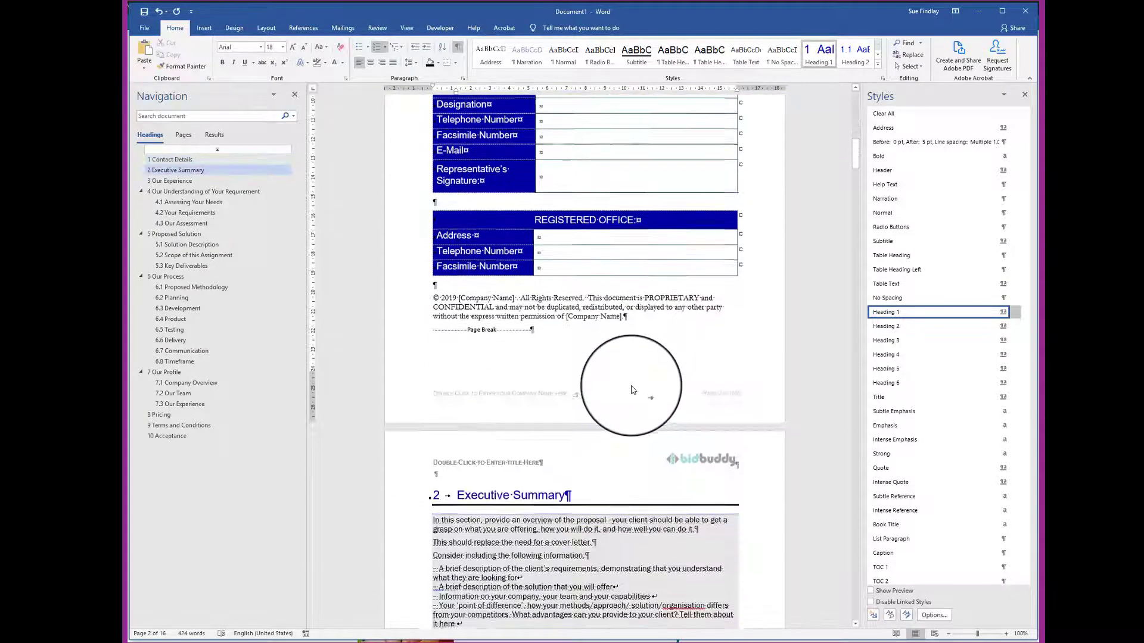
scroll(638, 390, "down", 8)
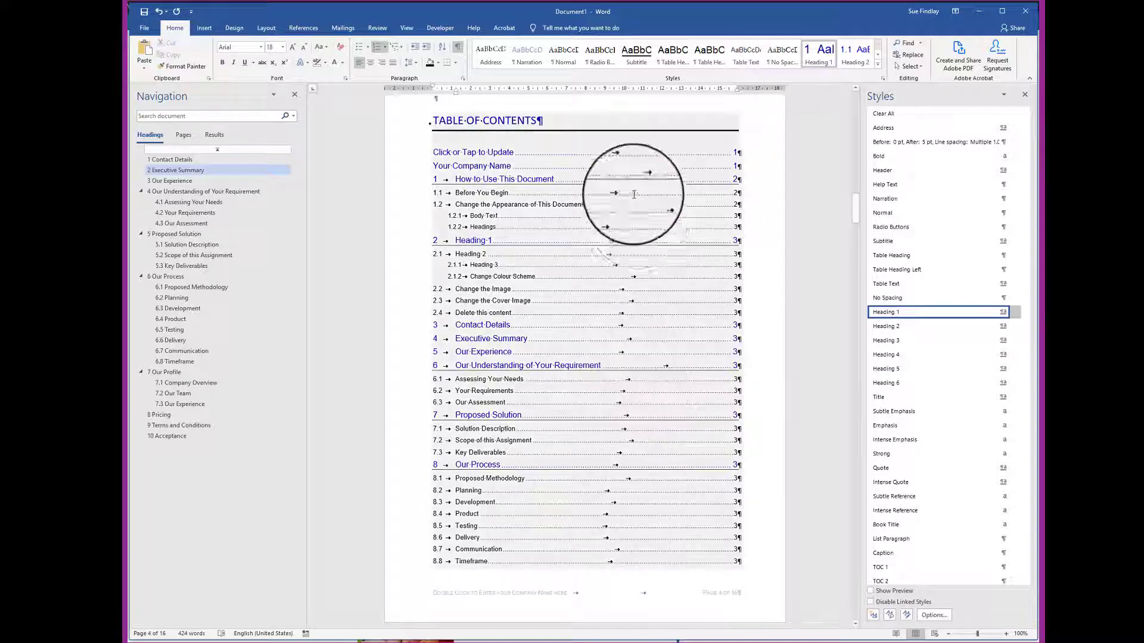
Step: Minimise the proposal, switch to the Invitation to Tender document in reading view, and examine its response schedules and price structure pages
left_click(982, 12)
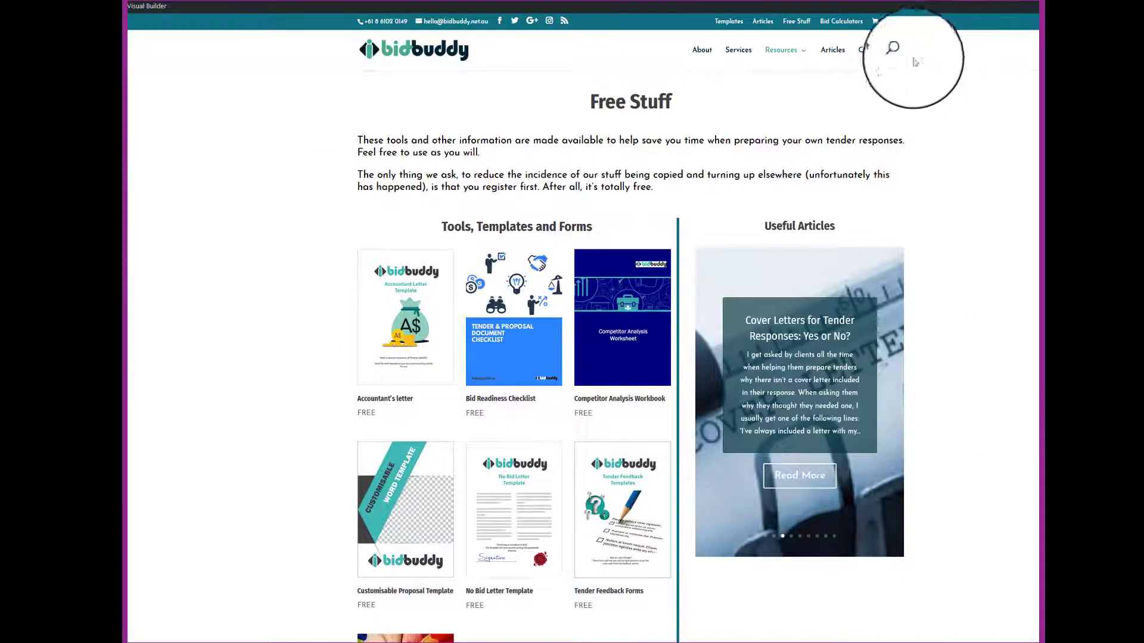
mouse_move(421, 640)
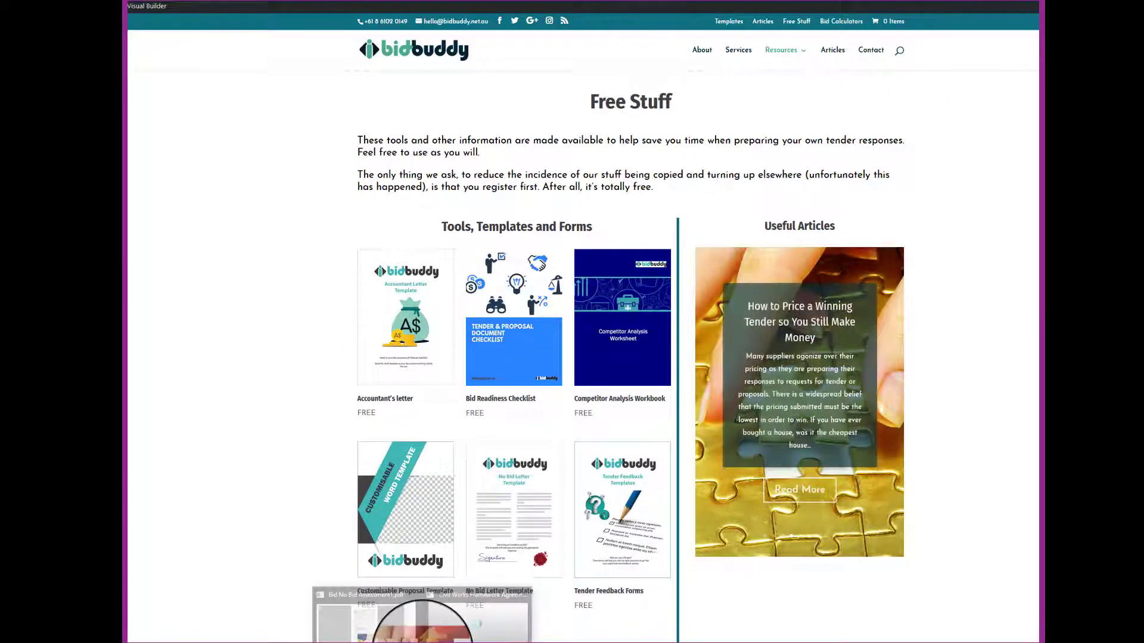
left_click(475, 634)
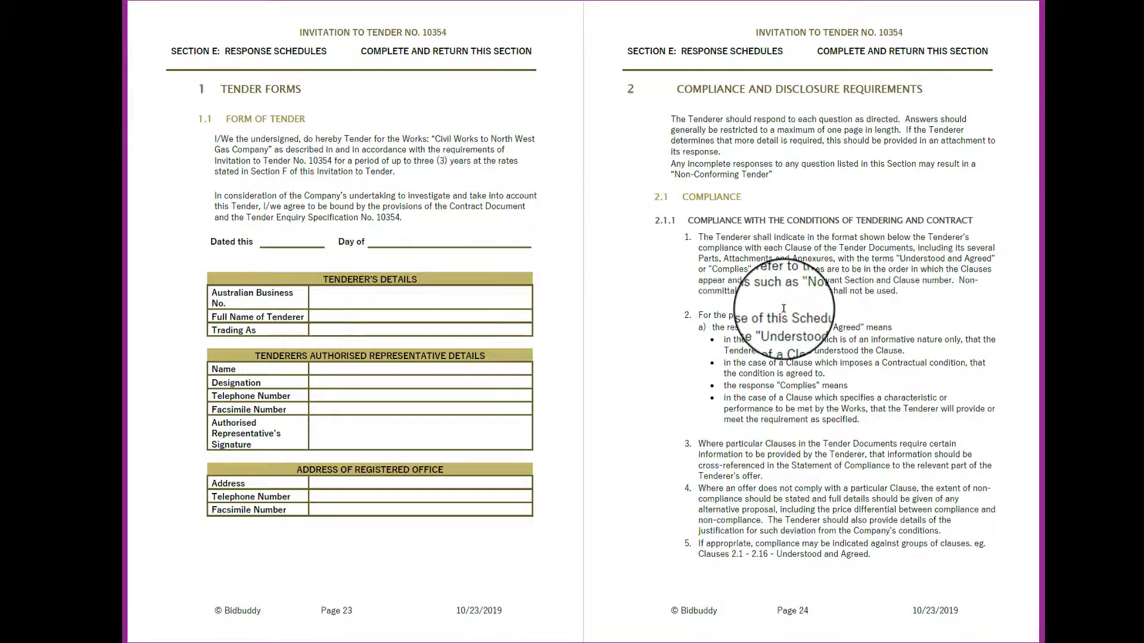
scroll(750, 286, "down", 15)
scroll(790, 306, "down", 4)
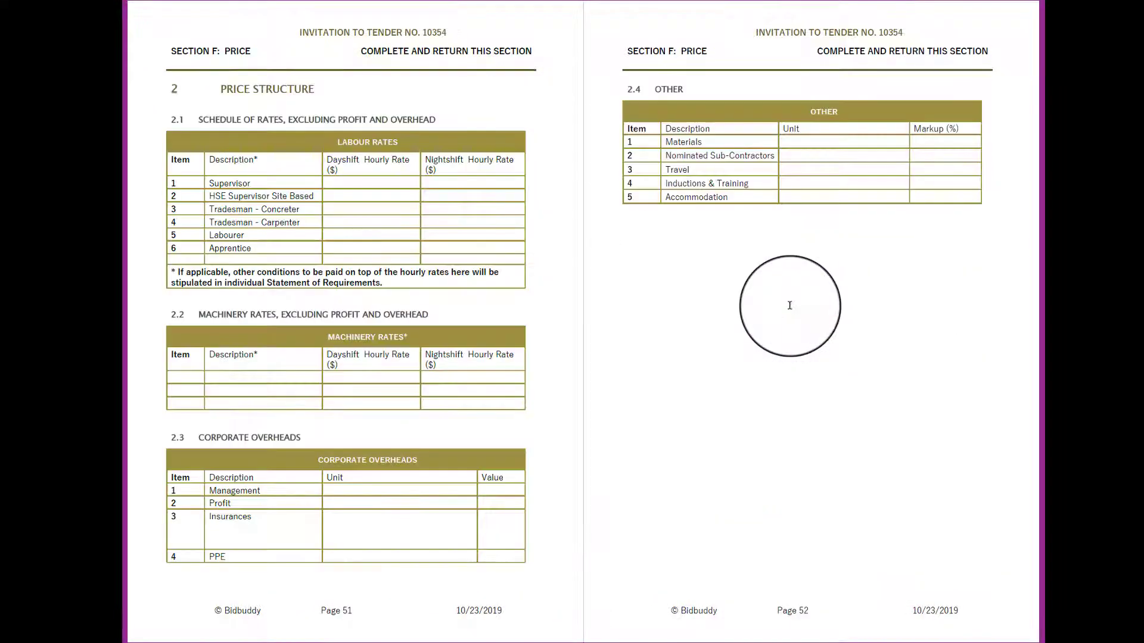
scroll(790, 305, "up", 4)
scroll(790, 307, "up", 4)
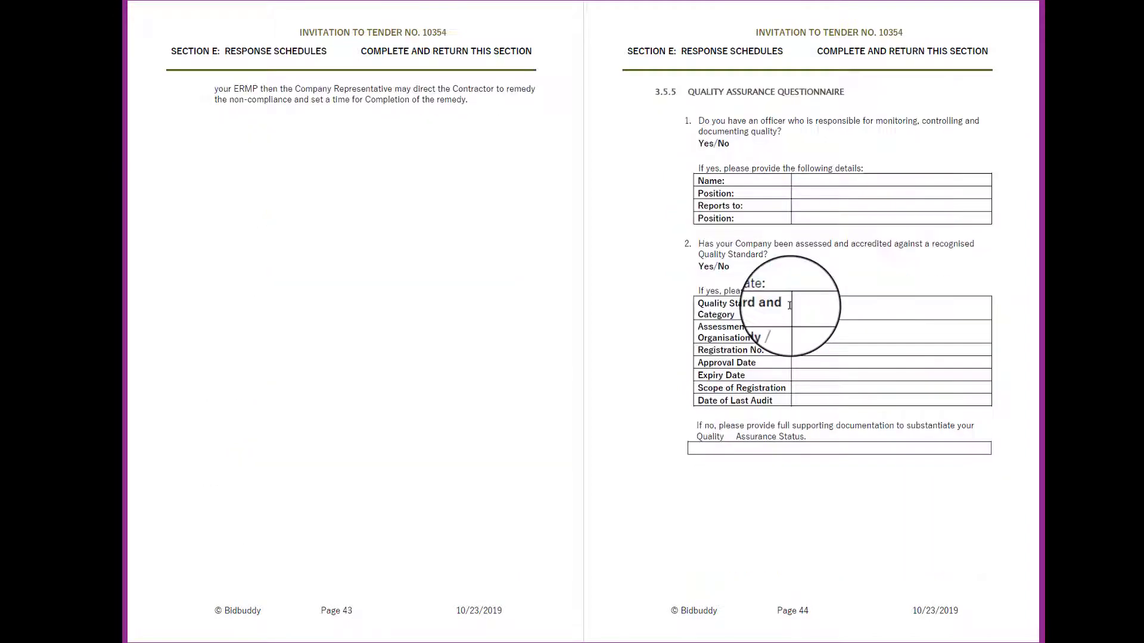
scroll(790, 306, "up", 4)
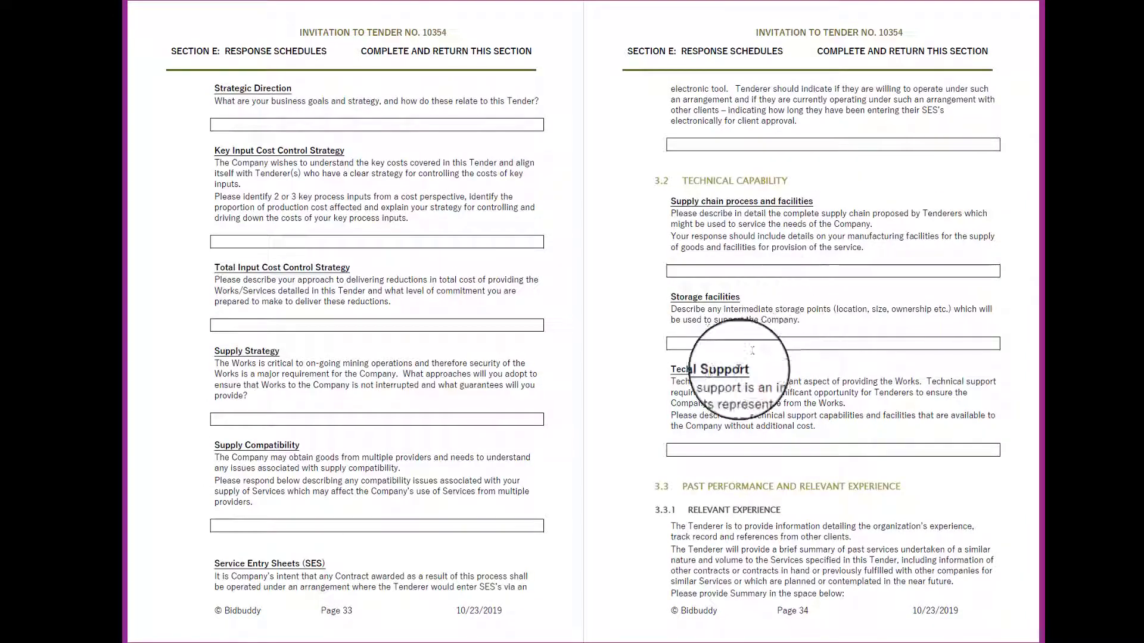
Step: Switch to Civil Works Framework Agreement Tender Request Documents in Word, hide its Navigation pane, and show it again
mouse_move(299, 640)
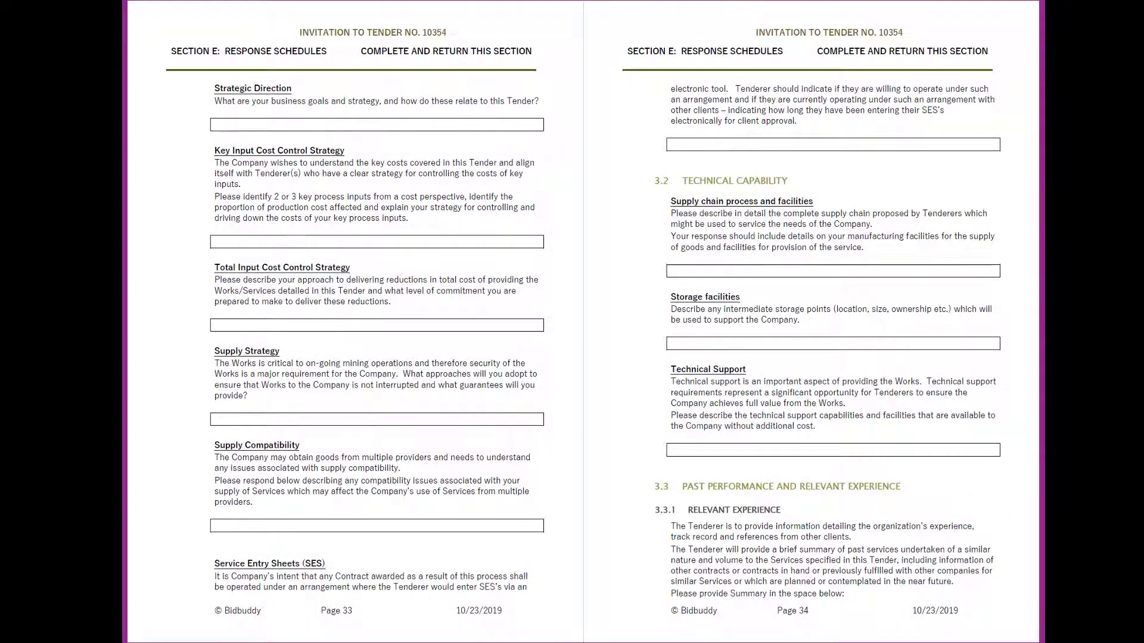
left_click_drag(1039, 66, 448, 7)
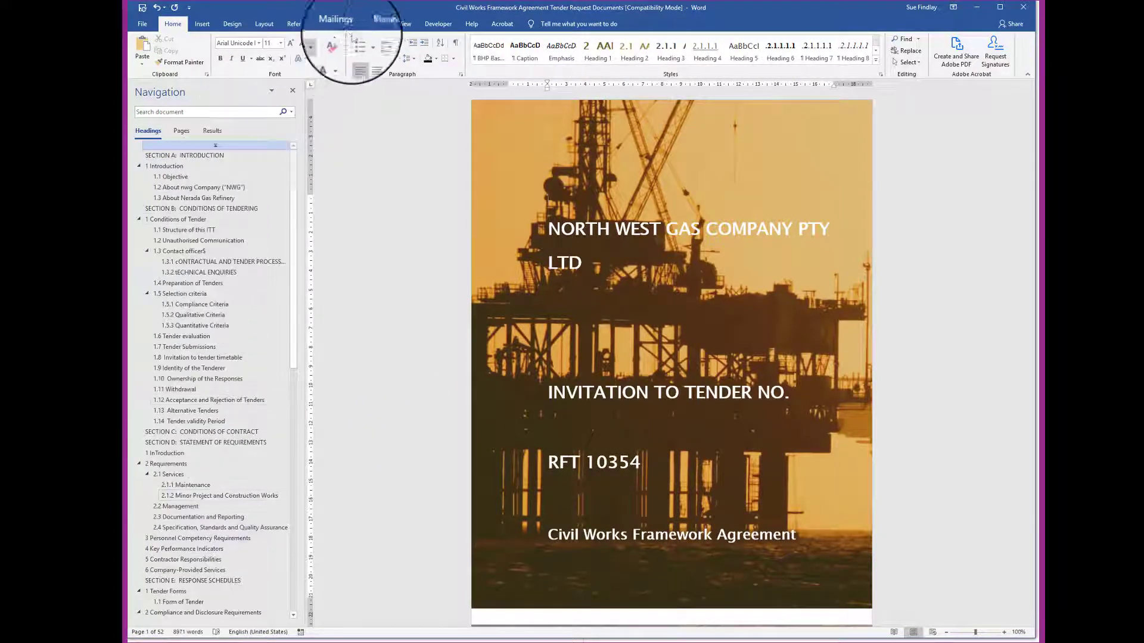
left_click(410, 26)
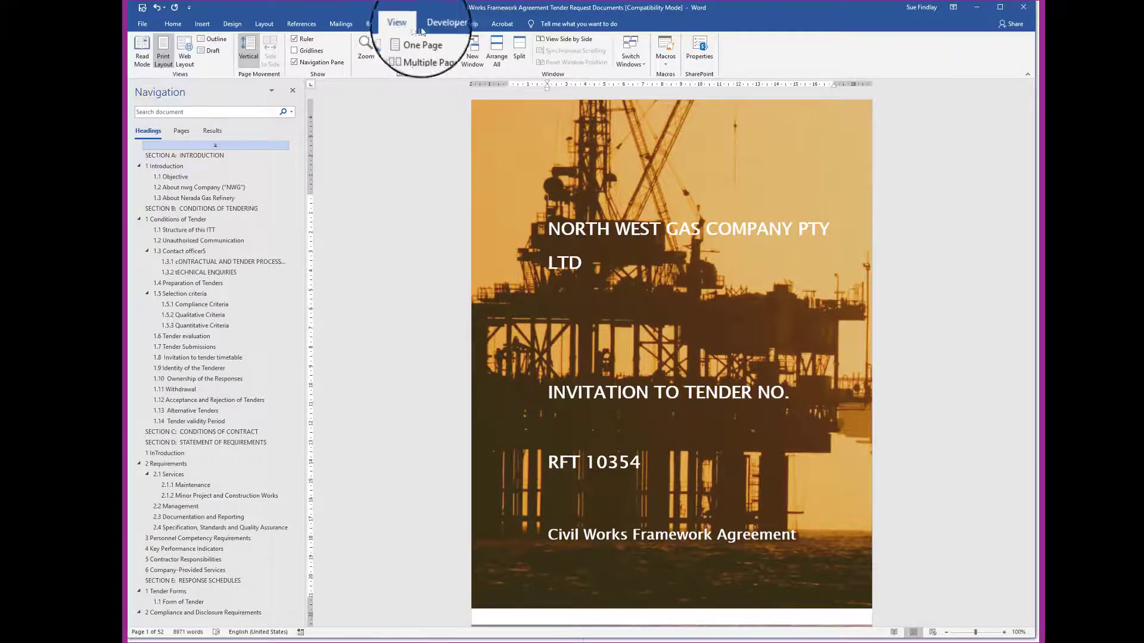
left_click(294, 63)
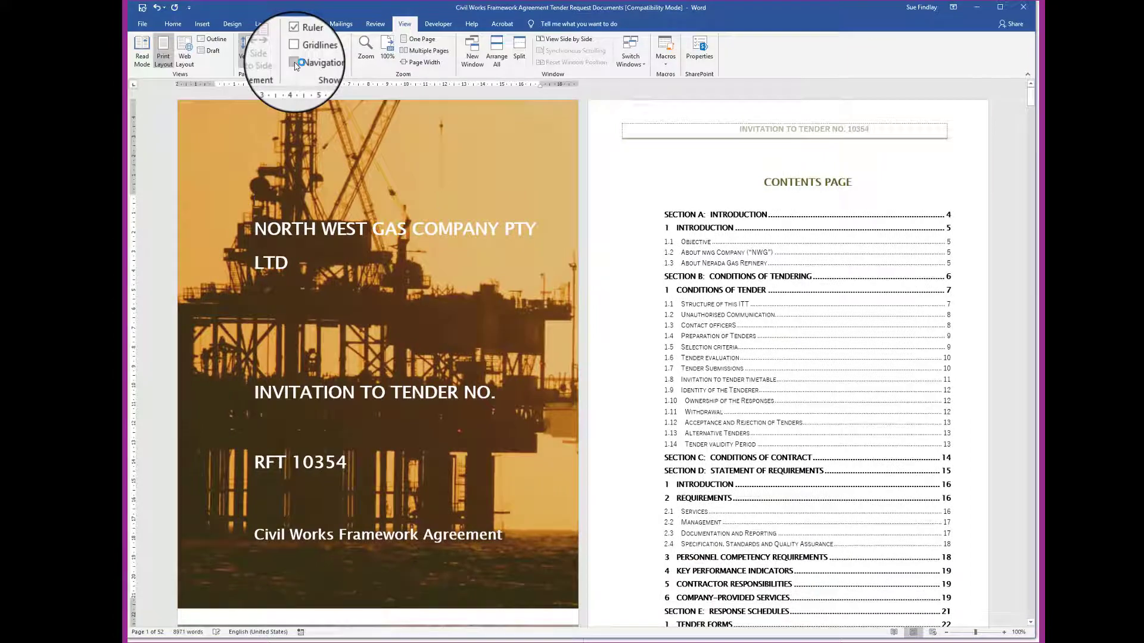
left_click(295, 63)
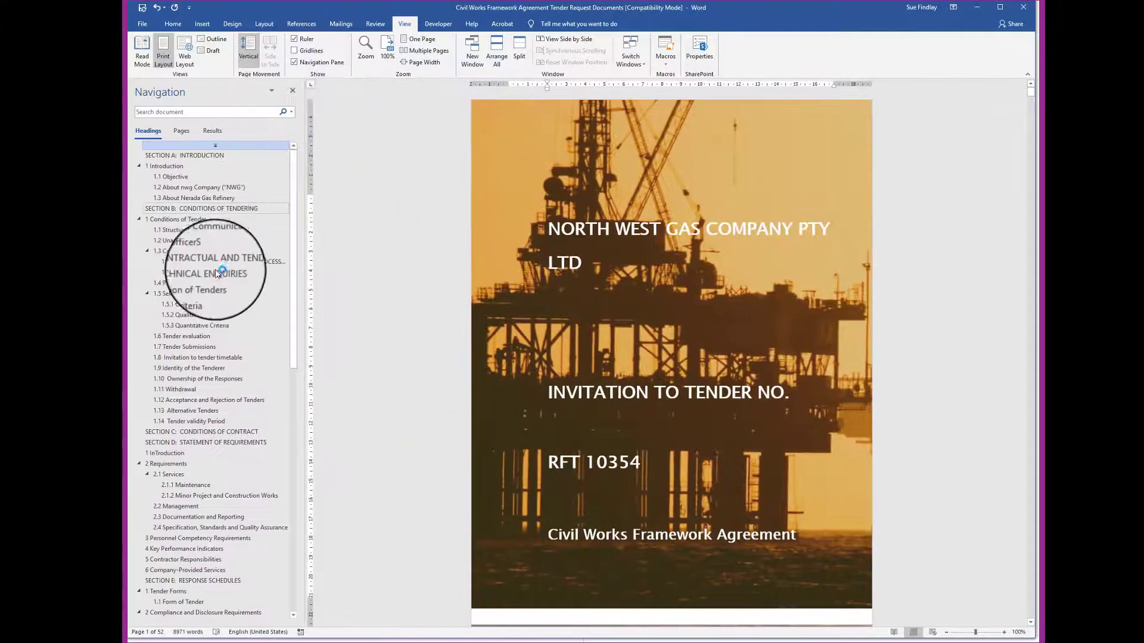
Step: Go to the Section E: Response Schedules heading of the tender document and view the Tender Forms below it
scroll(194, 512, "down", 7)
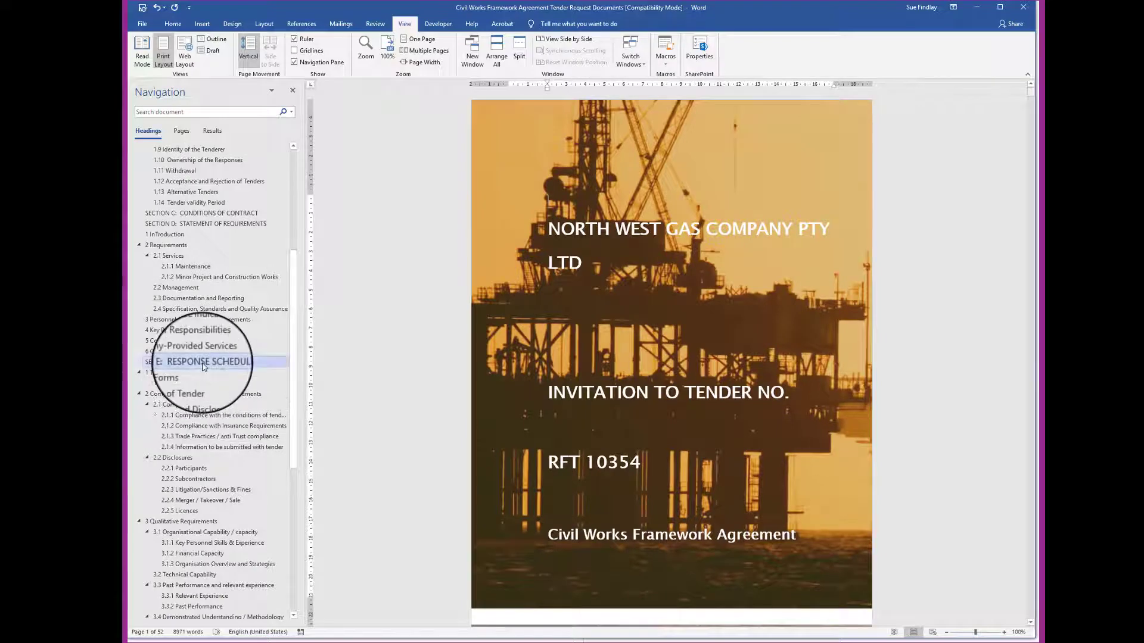
left_click(203, 364)
scroll(638, 402, "down", 2)
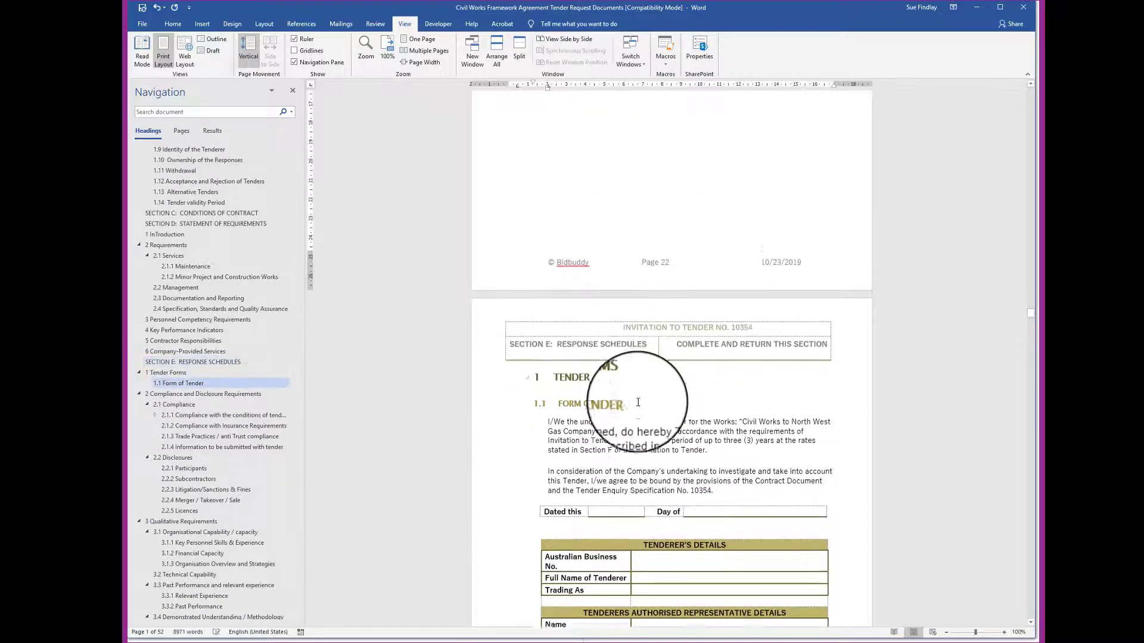
Step: View the Form of Tender tables in the tender document and look through its full list of styles
scroll(637, 403, "down", 3)
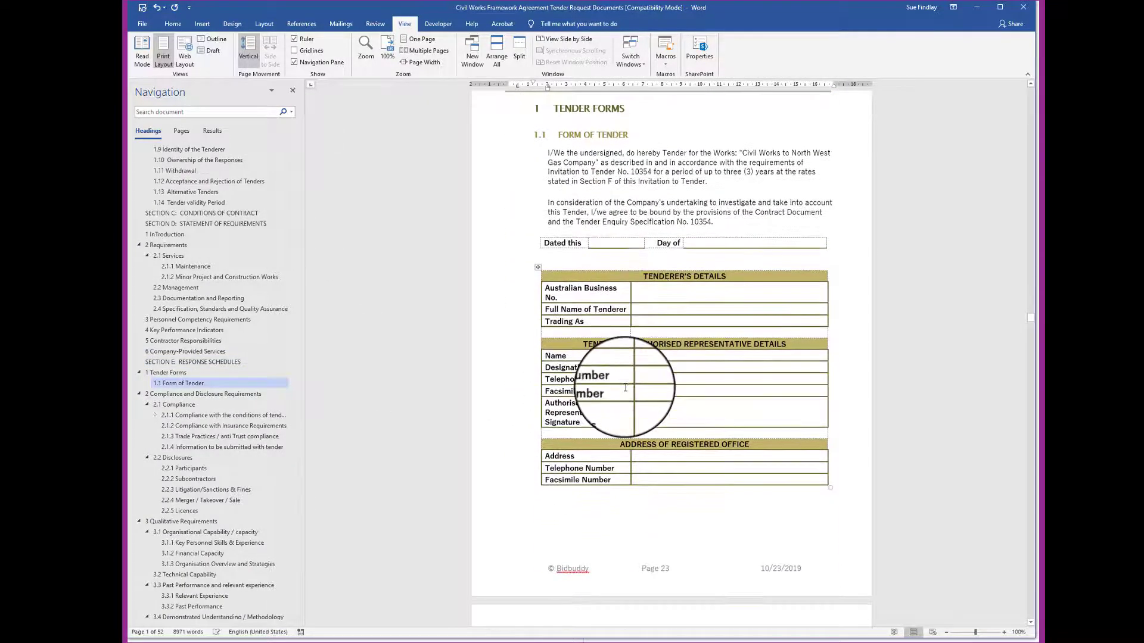
left_click(697, 400)
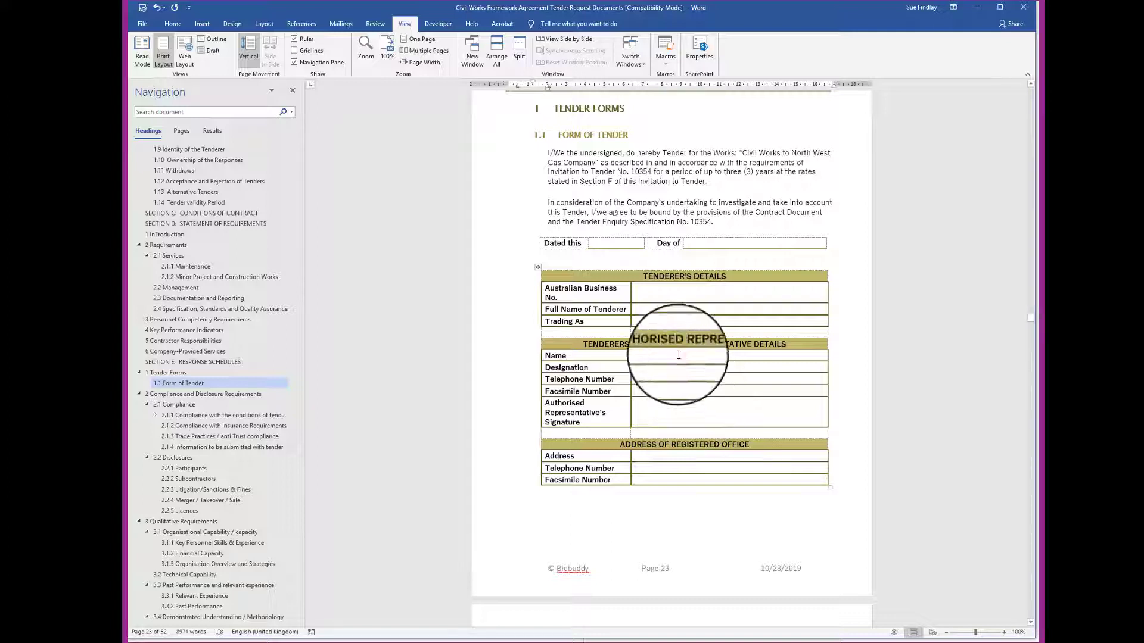
left_click(172, 25)
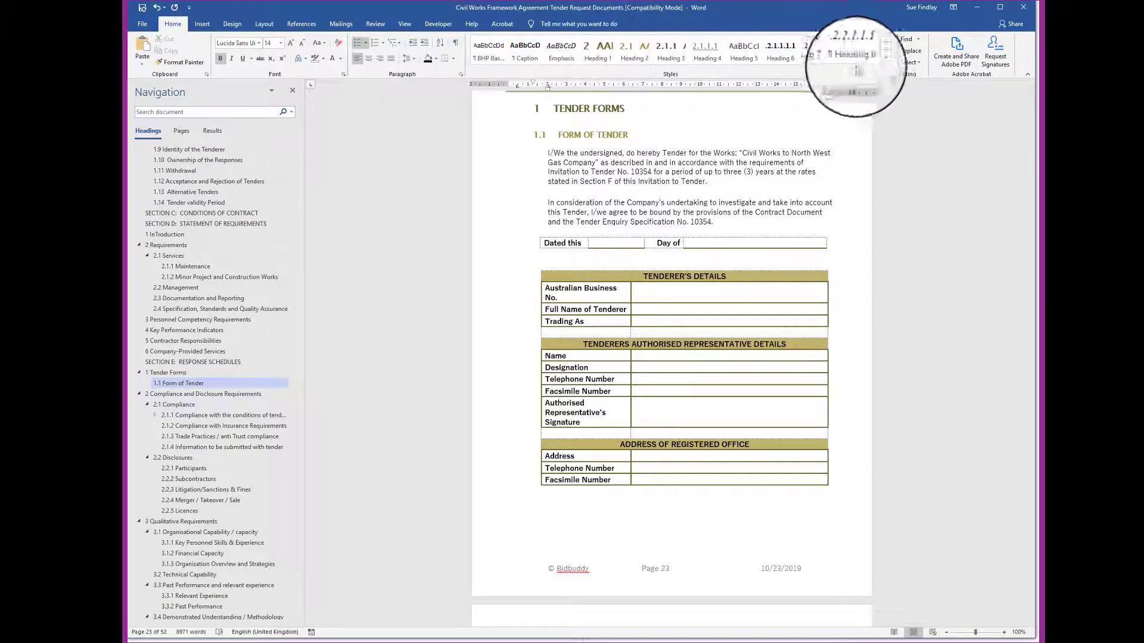
left_click(881, 76)
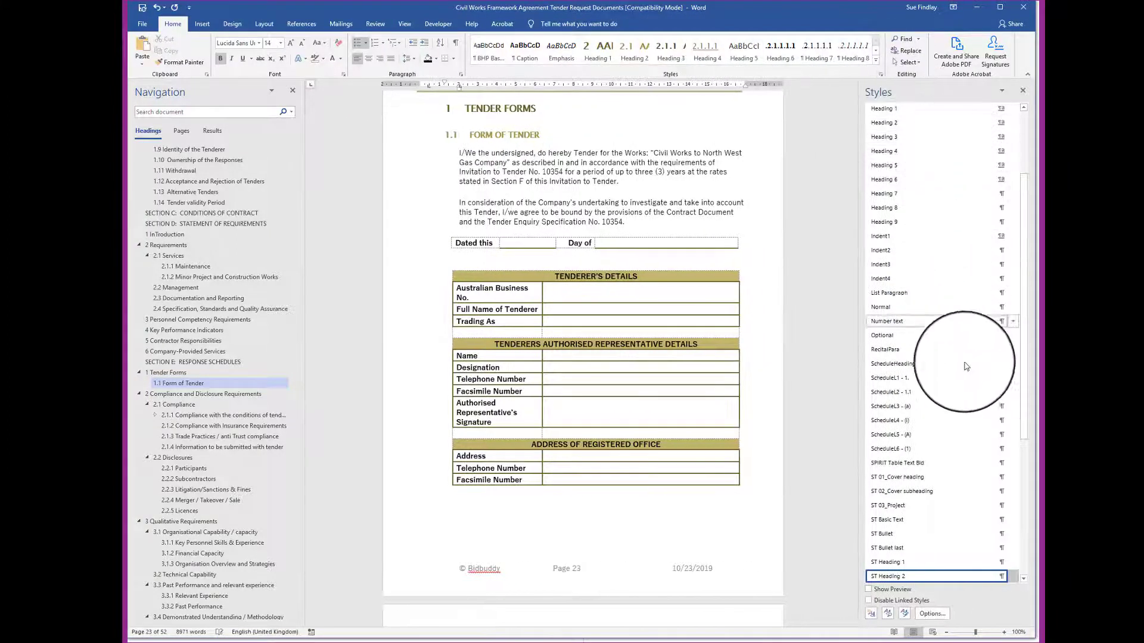
scroll(1023, 396, "down", 6)
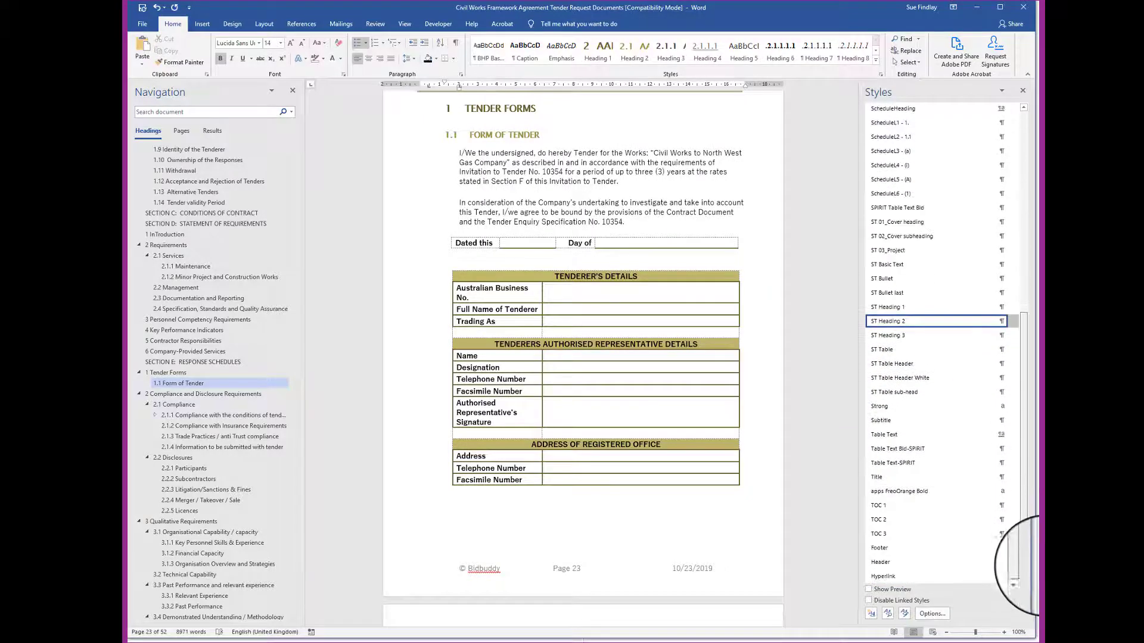
scroll(1029, 495, "up", 2)
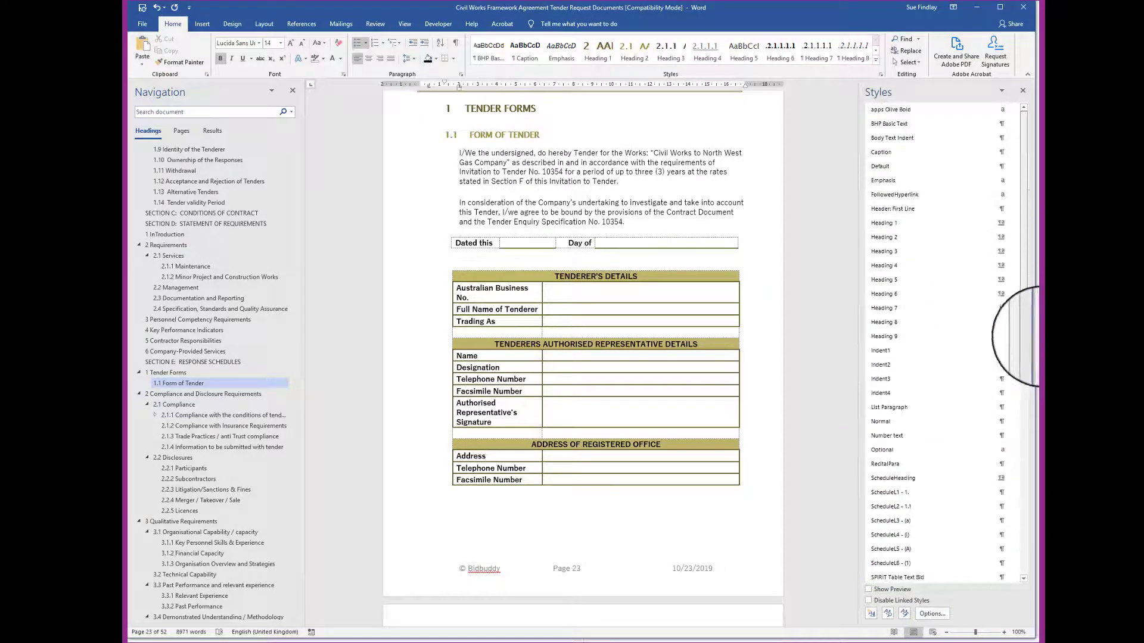
scroll(1013, 501, "down", 1)
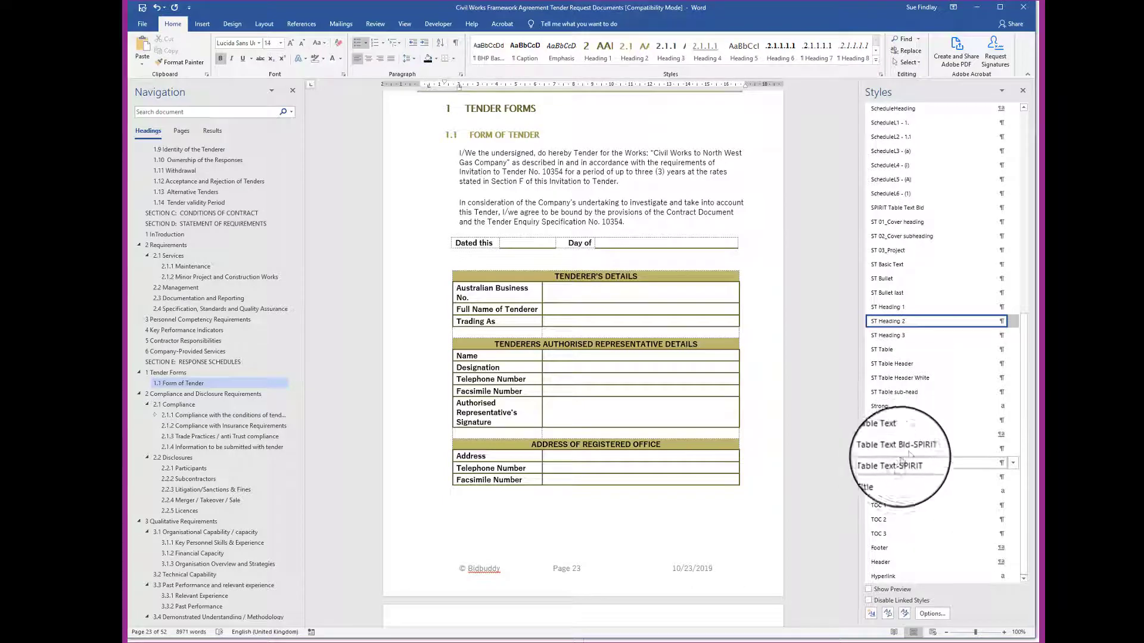
scroll(942, 263, "up", 4)
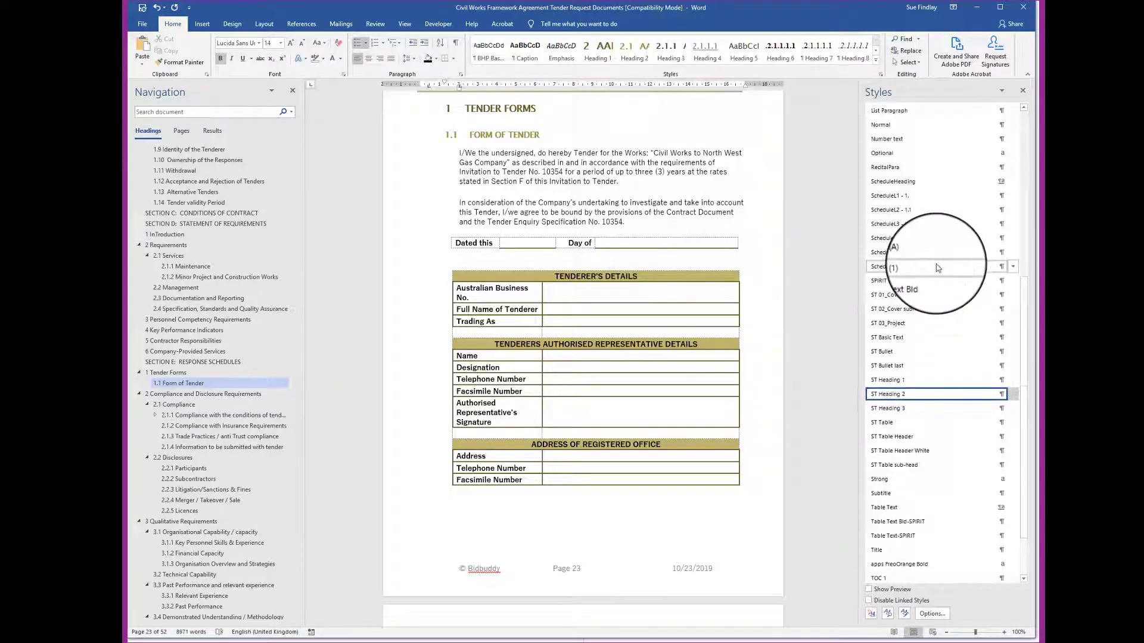
scroll(939, 265, "up", 5)
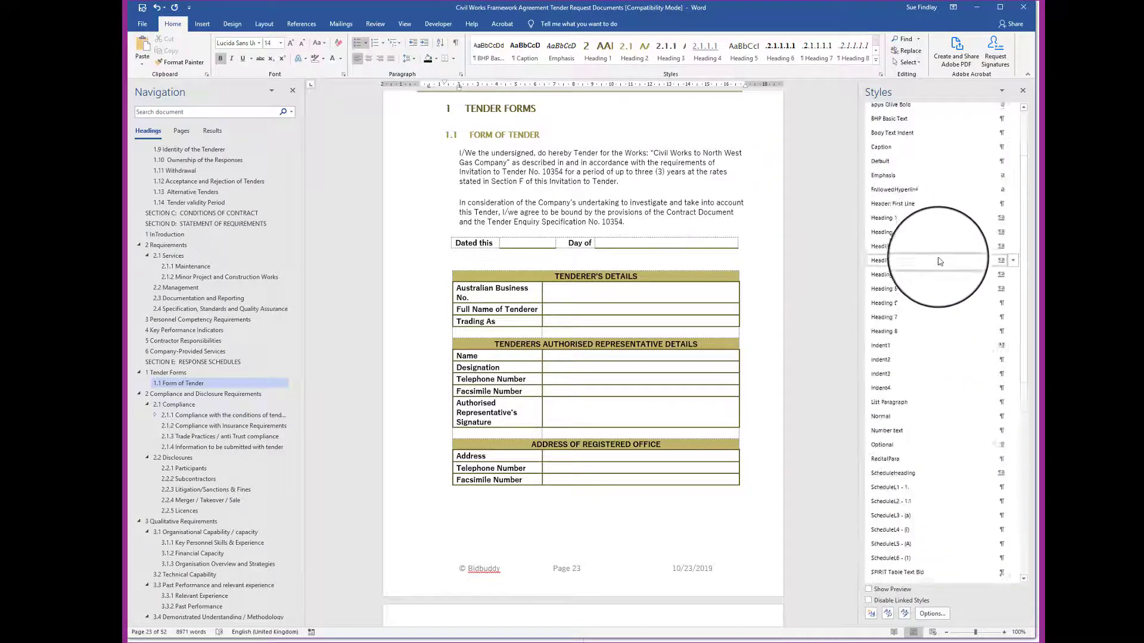
left_click(1023, 93)
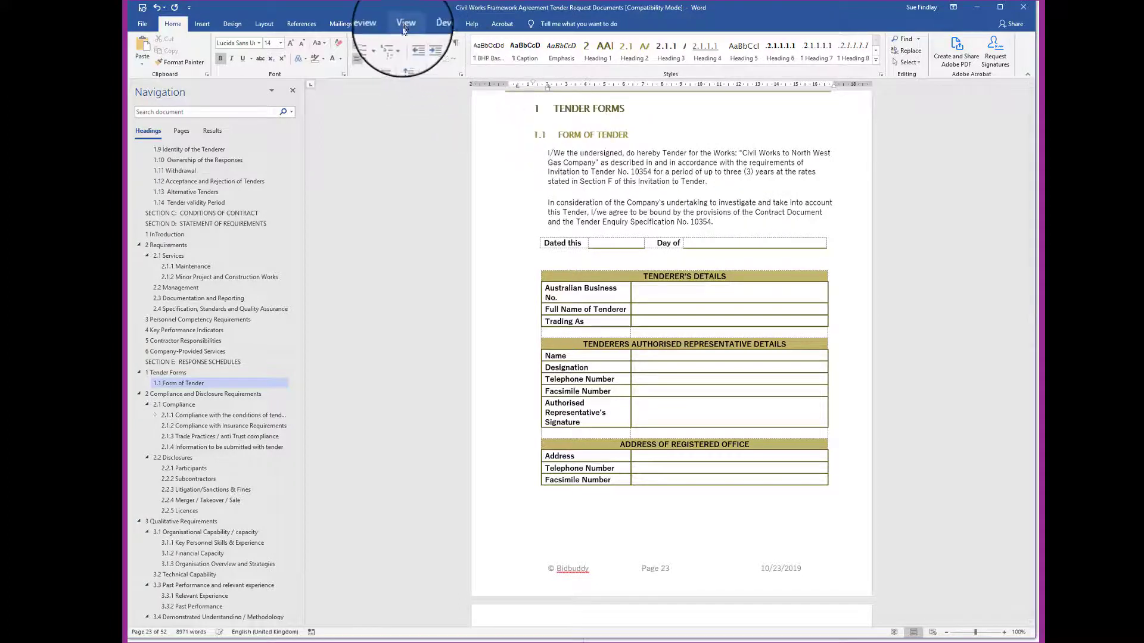
Step: View the tender document side by side with the proposal, choosing Document2 for the comparison
left_click(404, 24)
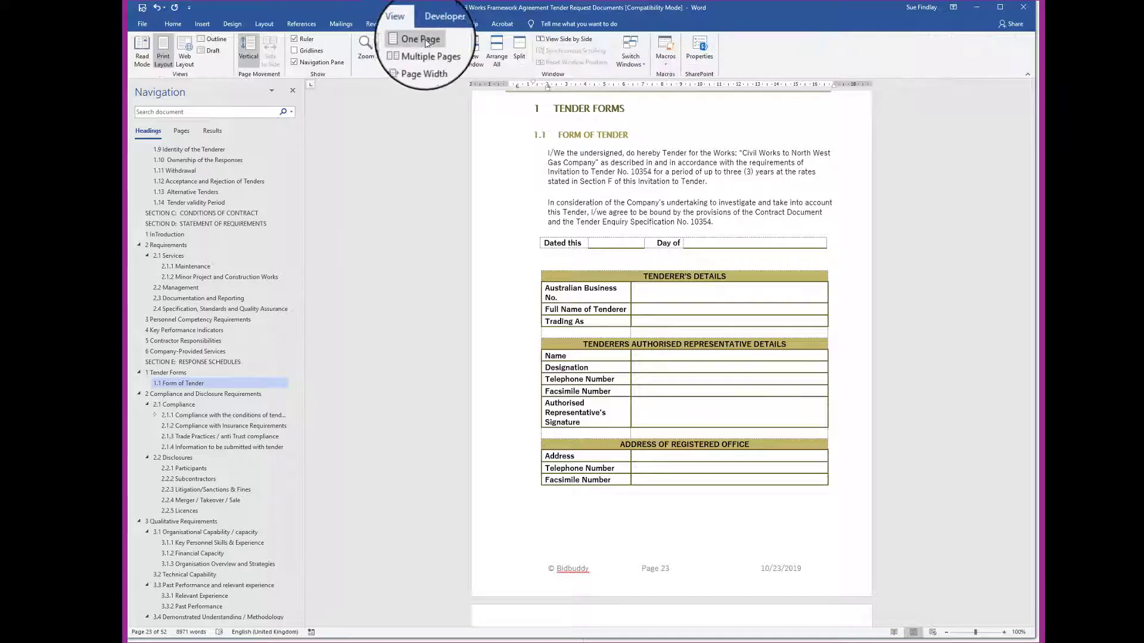
left_click(567, 41)
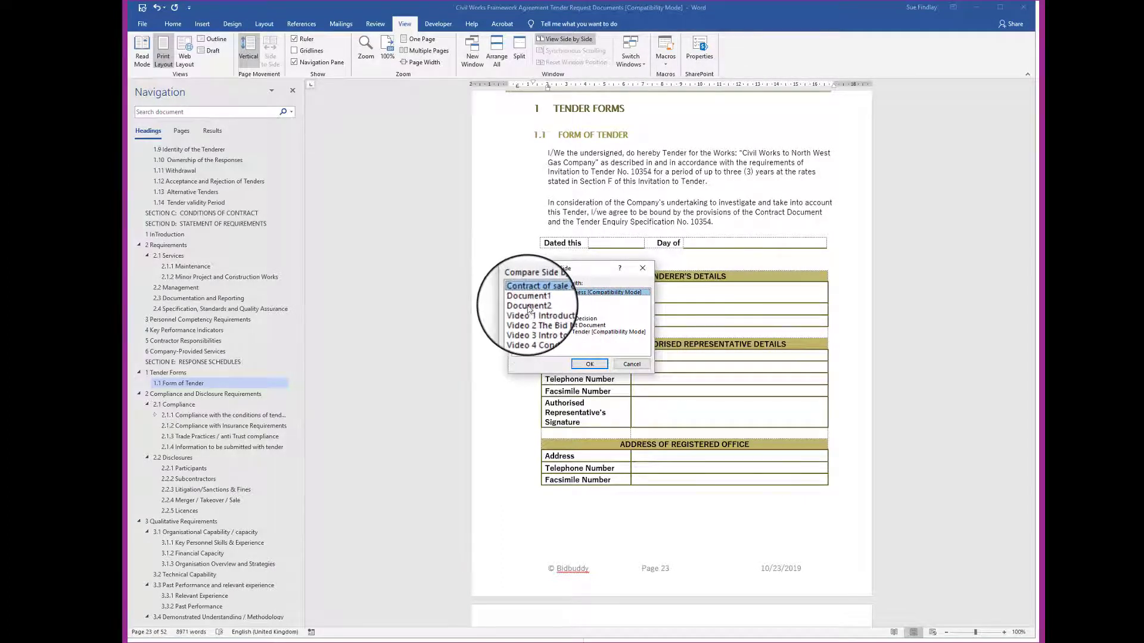
left_click(531, 306)
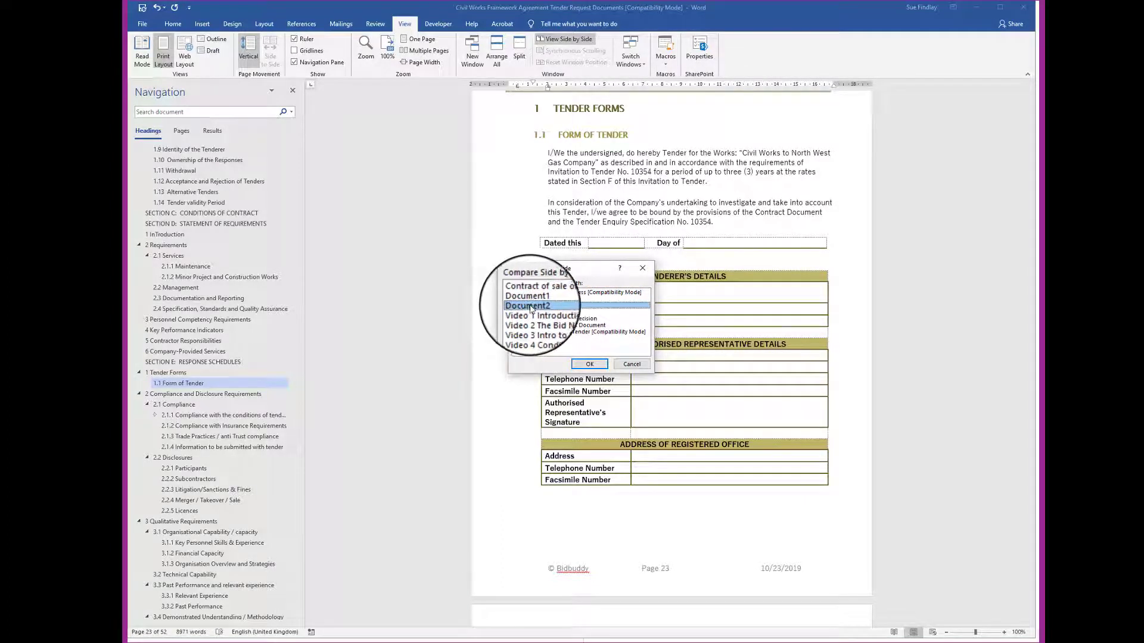
left_click(588, 368)
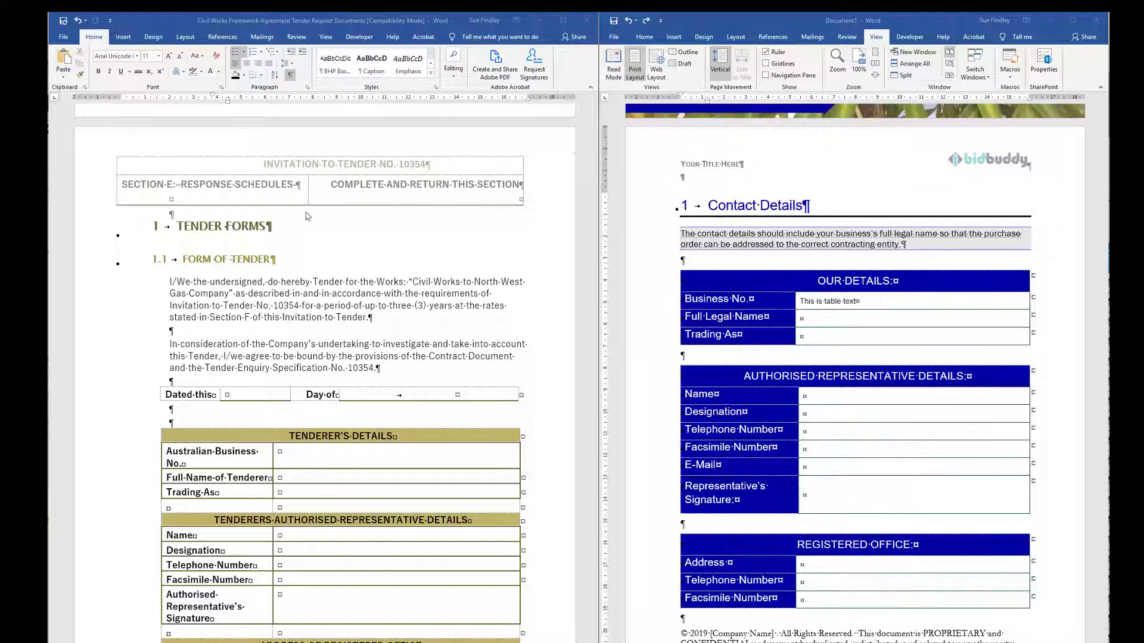
Step: Replace the proposal's Contact Details heading text with Tender Forms to match the client's first response schedule heading
left_click(234, 224)
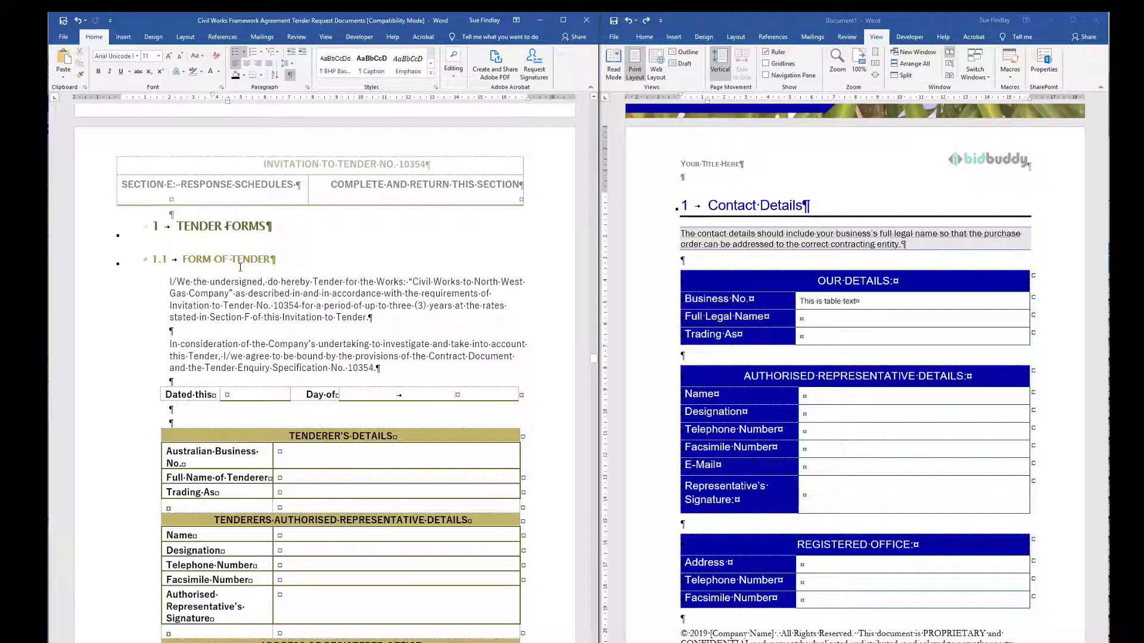
left_click(708, 205)
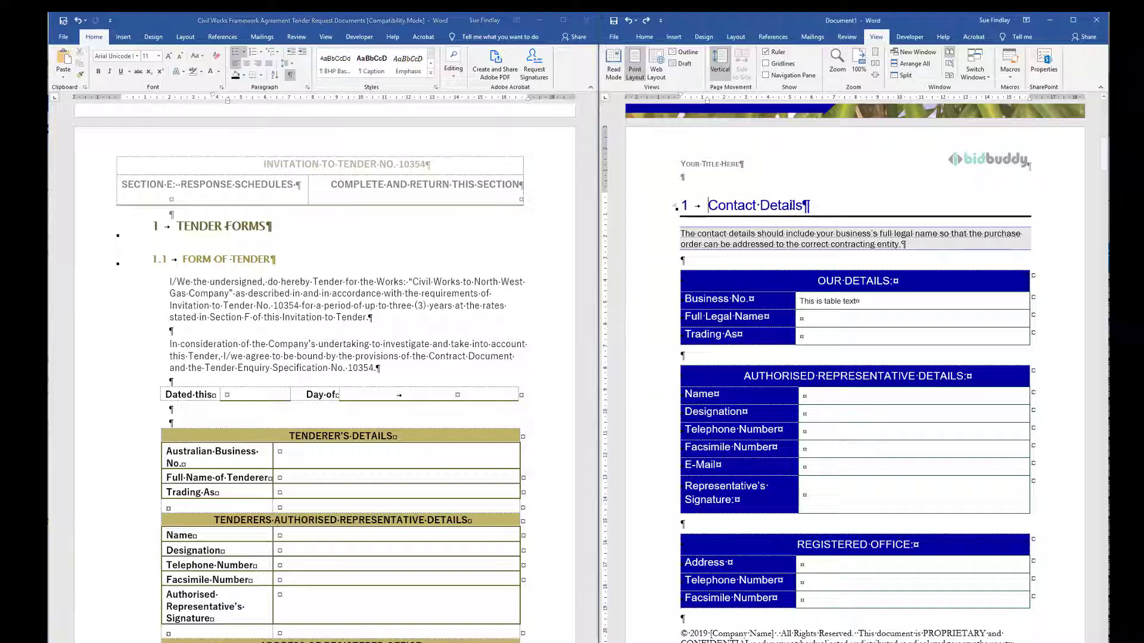
left_click_drag(745, 205, 786, 212)
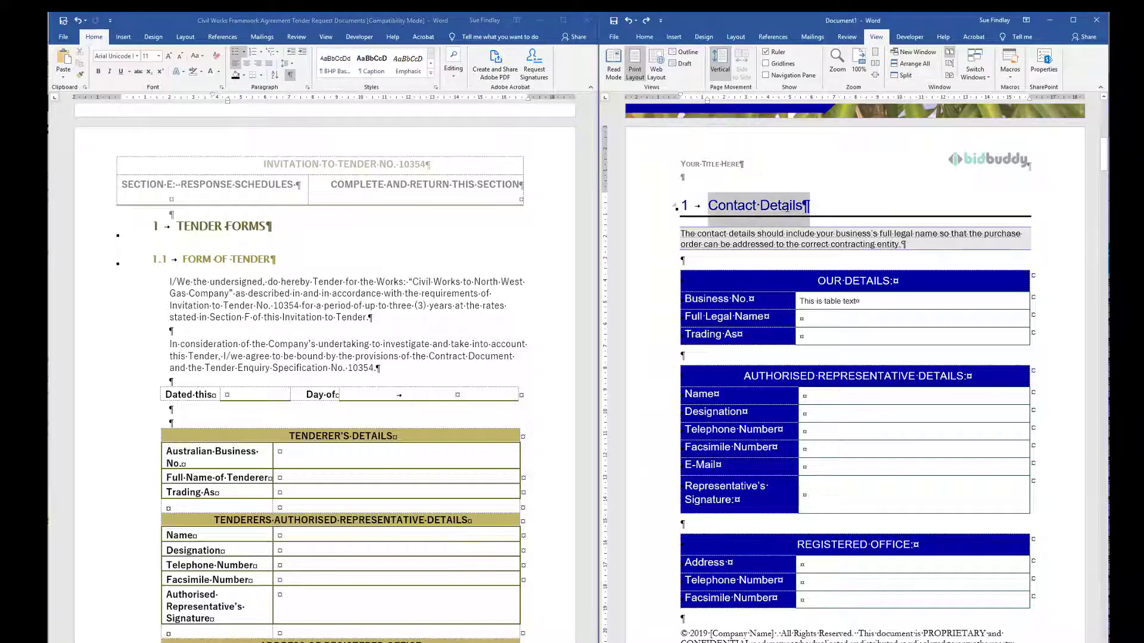
type("TE")
key("BackSpace")
key("BackSpace")
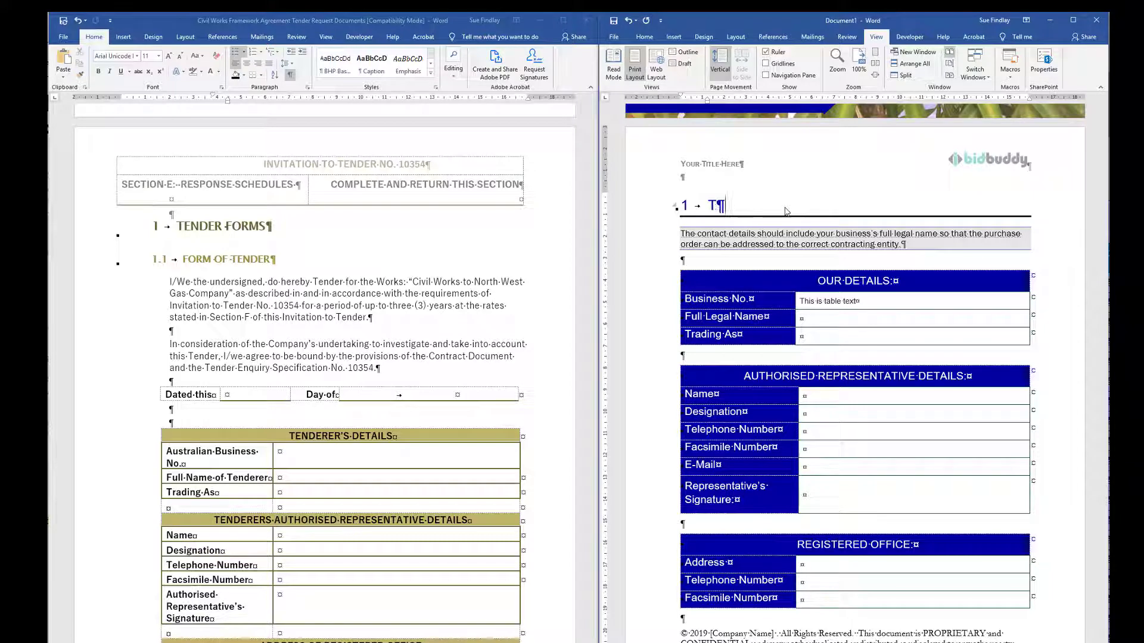
type("Tender fo")
key("BackSpace")
key("BackSpace")
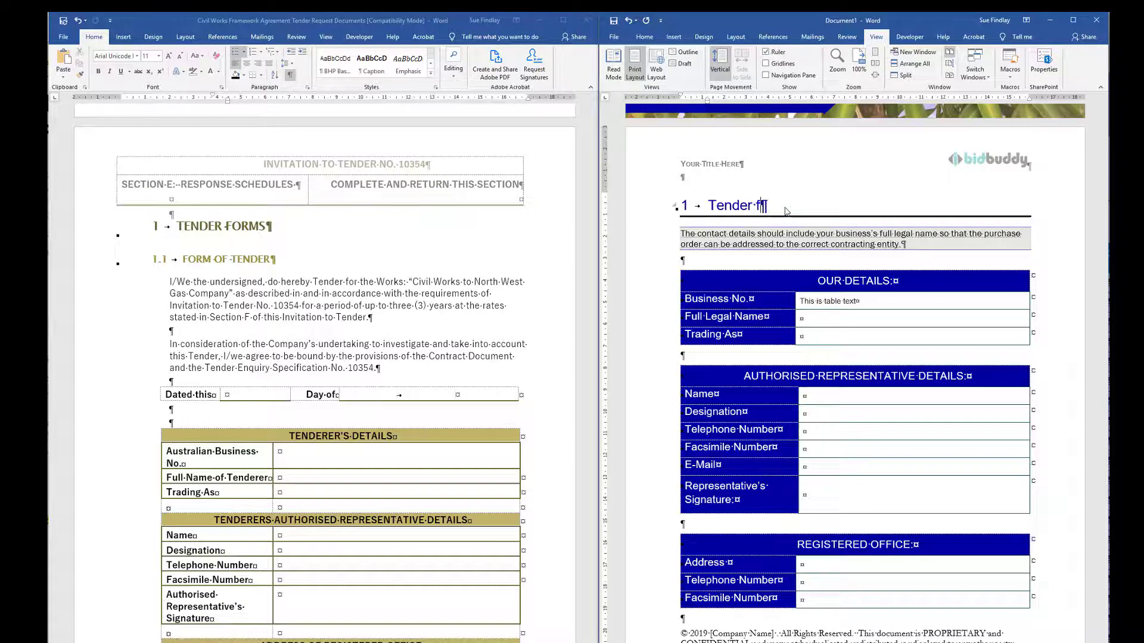
type("Forms")
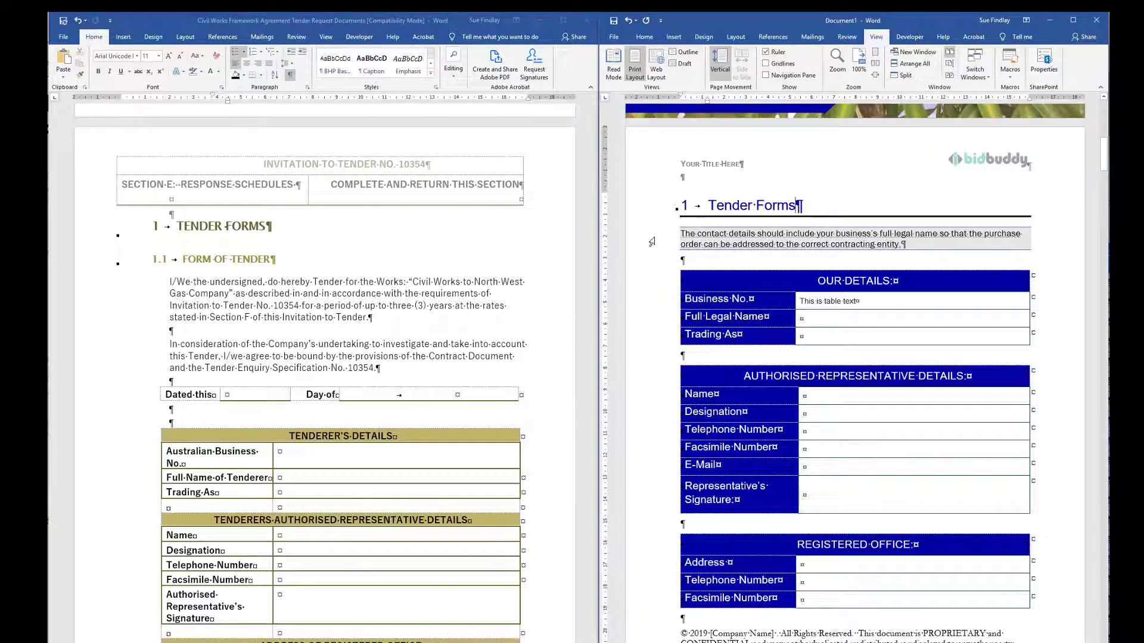
Step: Replace the contact details instruction paragraph under the proposal's Tender Forms heading with Form of Tender, followed by an empty line
left_click_drag(654, 246, 655, 240)
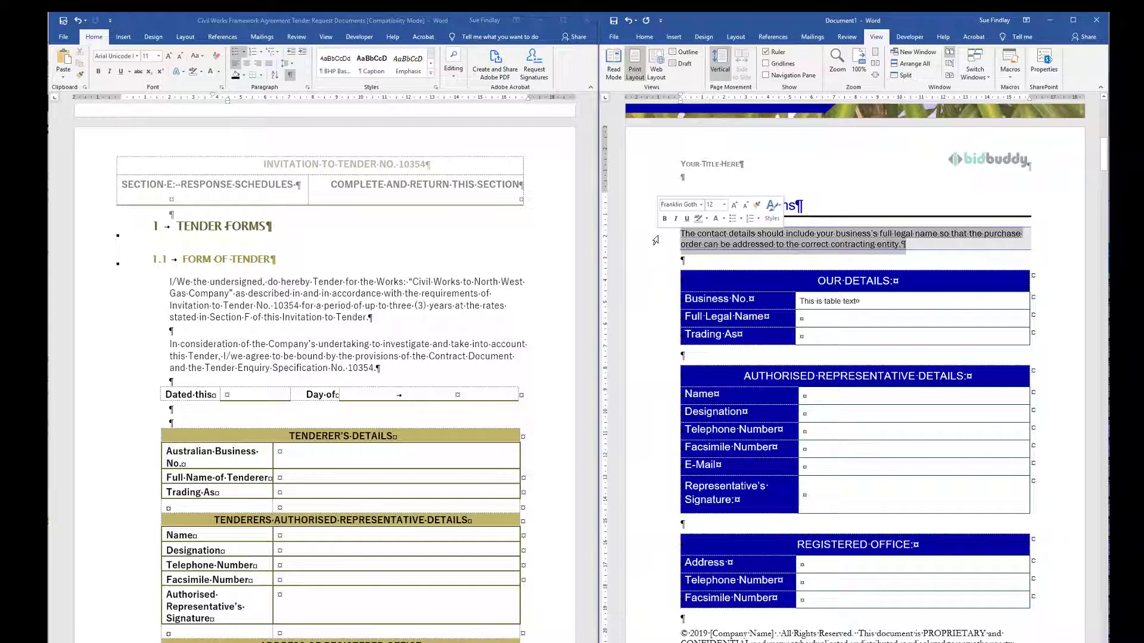
key("Delete")
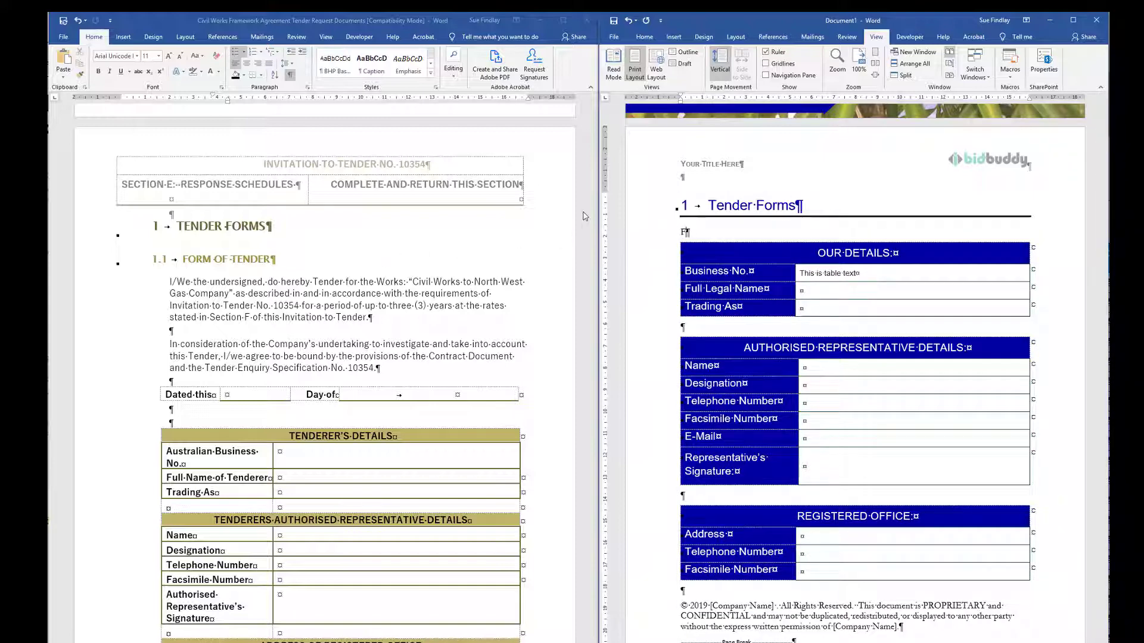
type("Form of Tender")
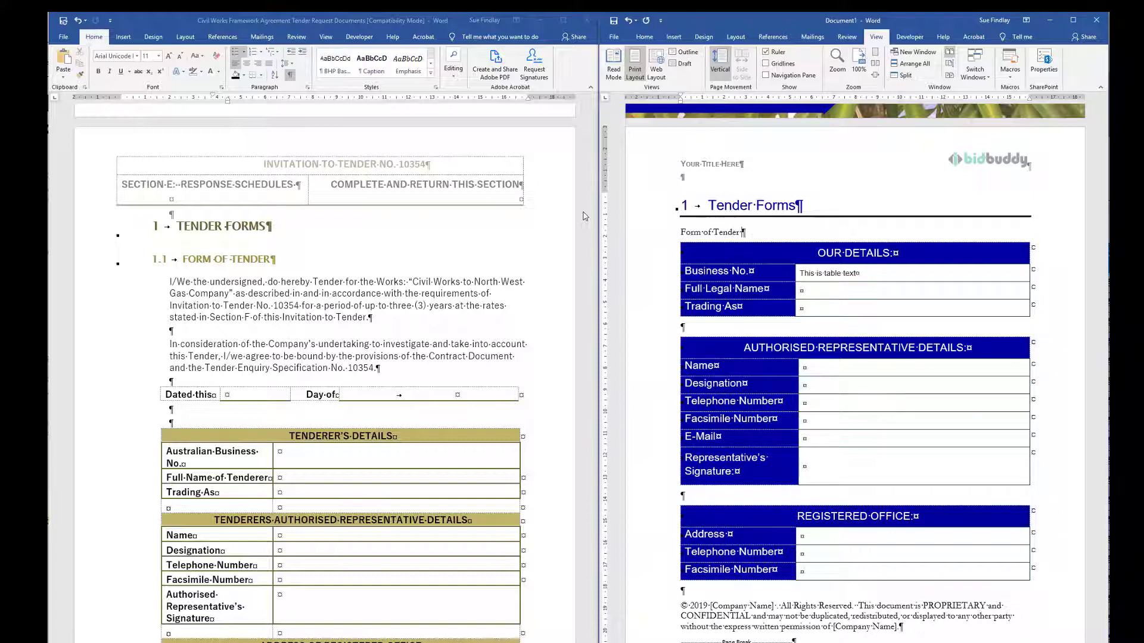
key("Return")
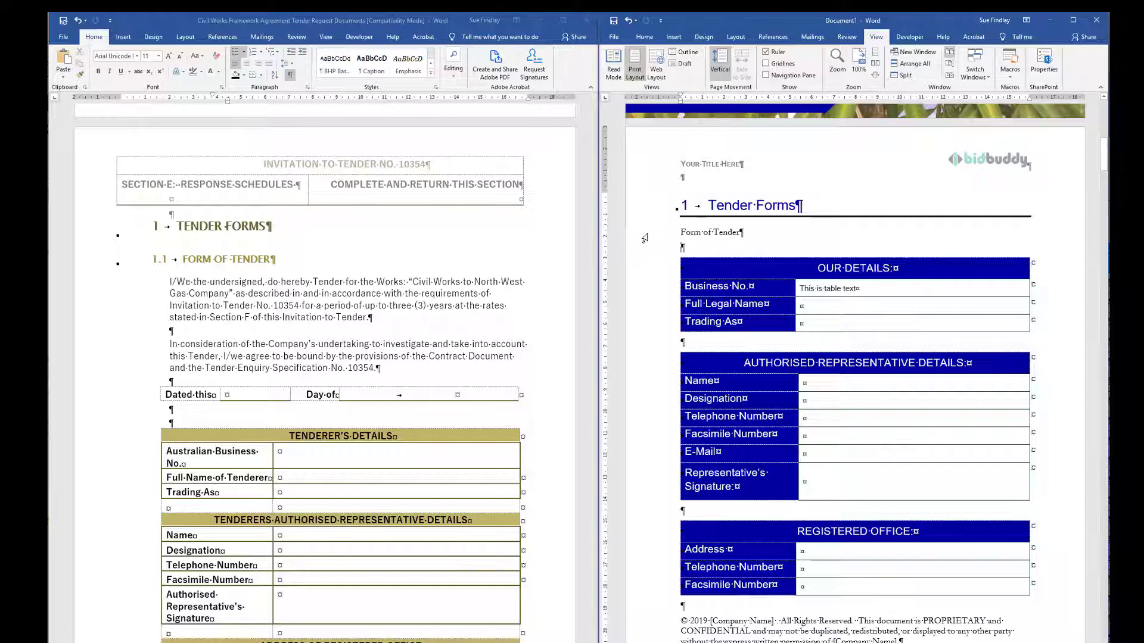
Step: Apply the Heading 2 style to the Form of Tender line in the proposal and check it in the full style list
left_click(645, 237)
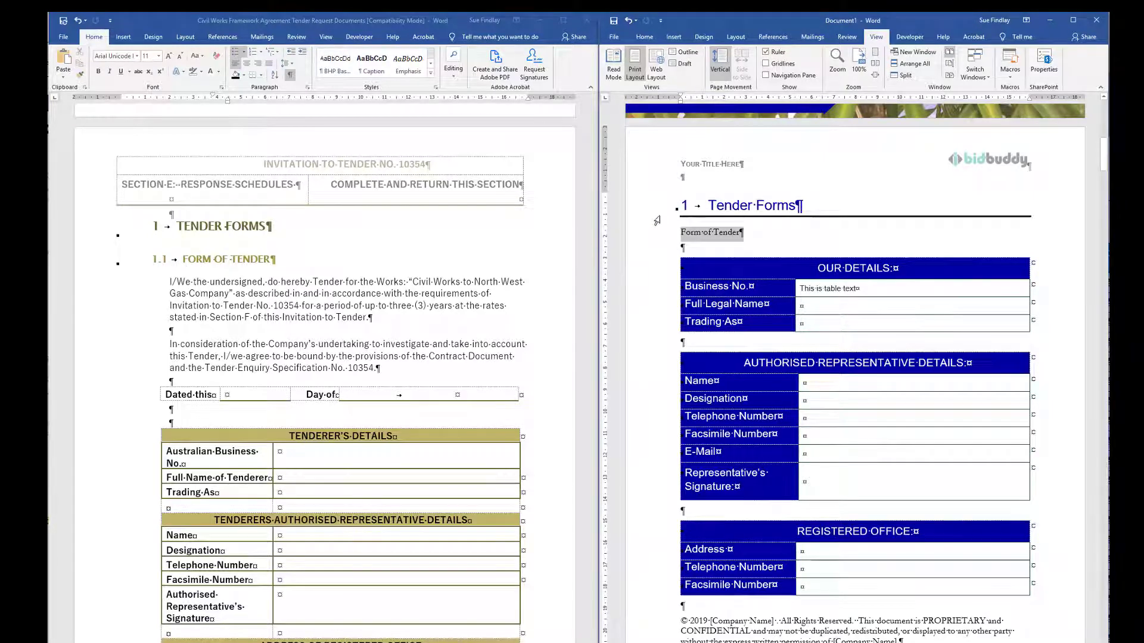
left_click(651, 237)
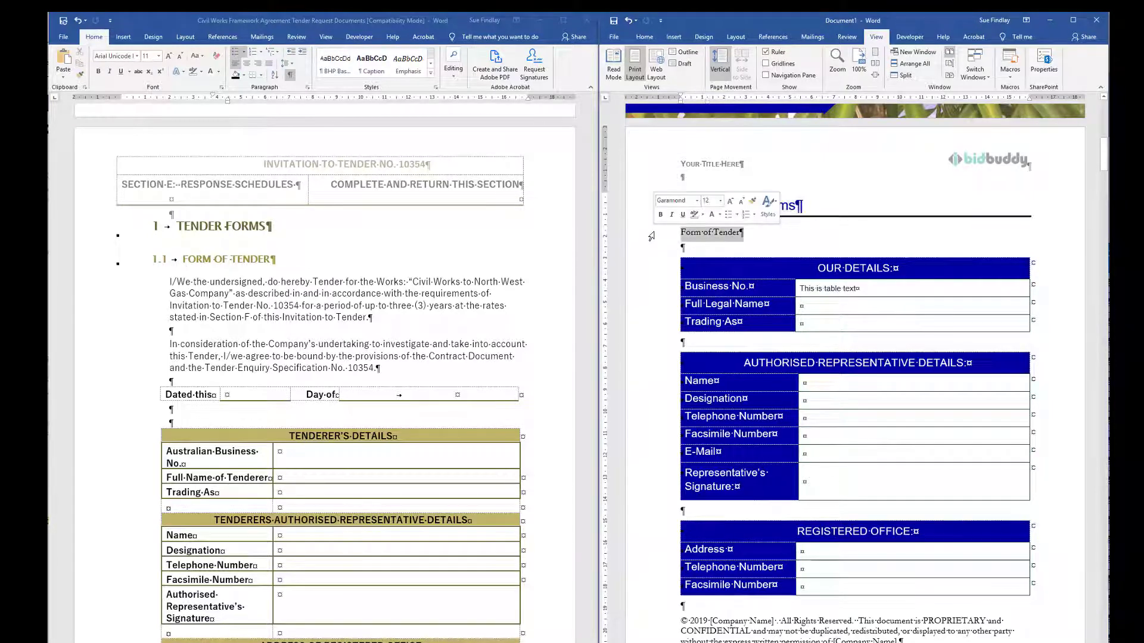
left_click(644, 36)
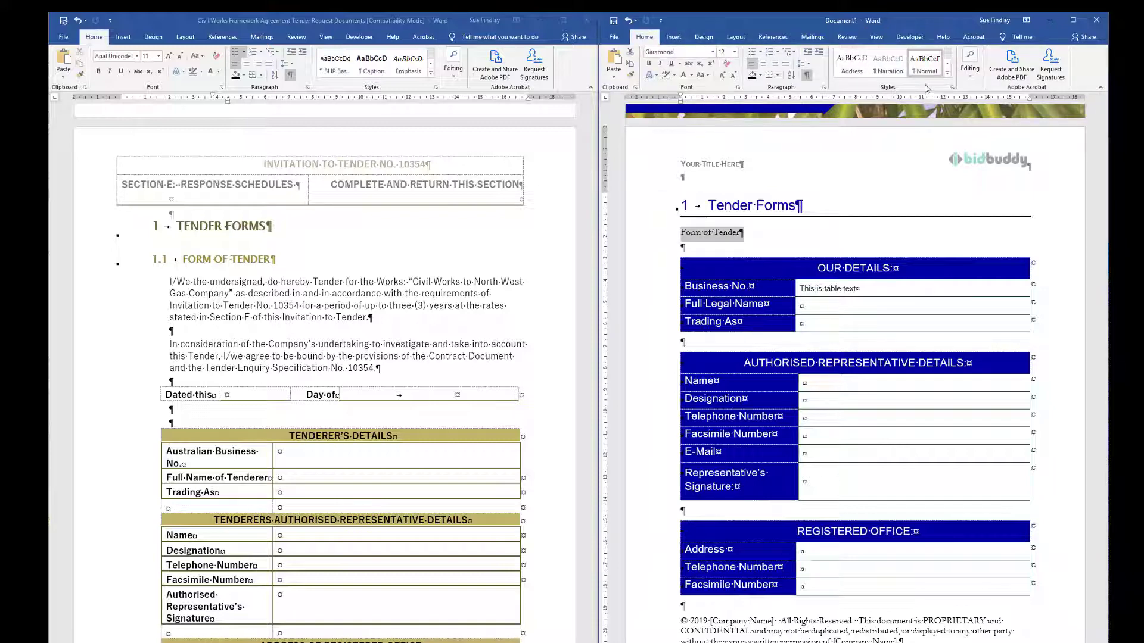
left_click(947, 76)
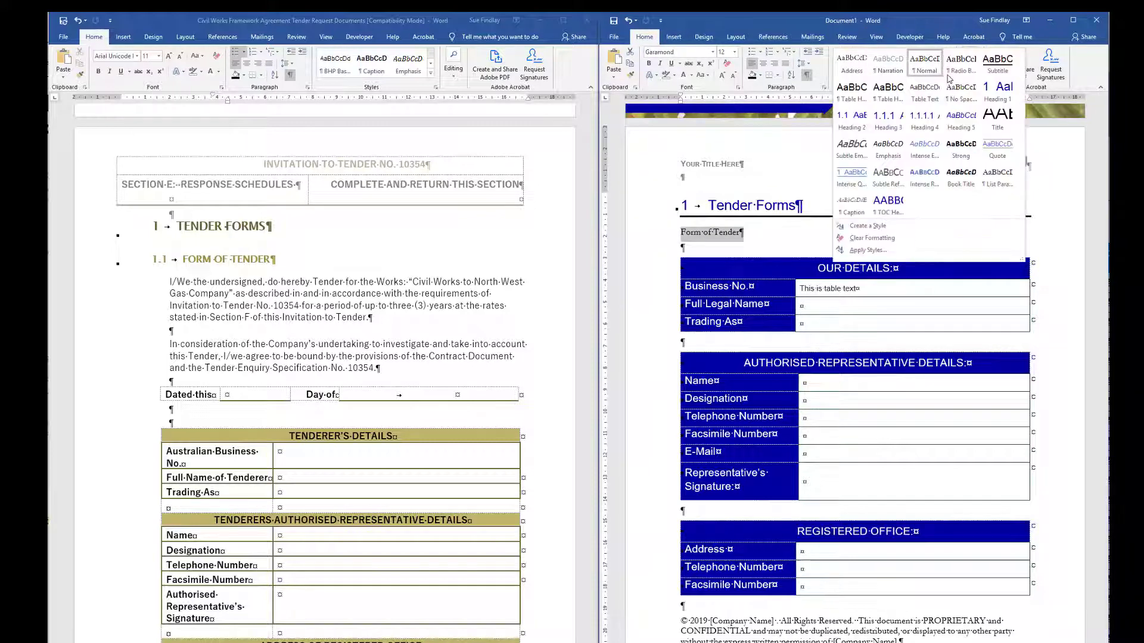
left_click(851, 121)
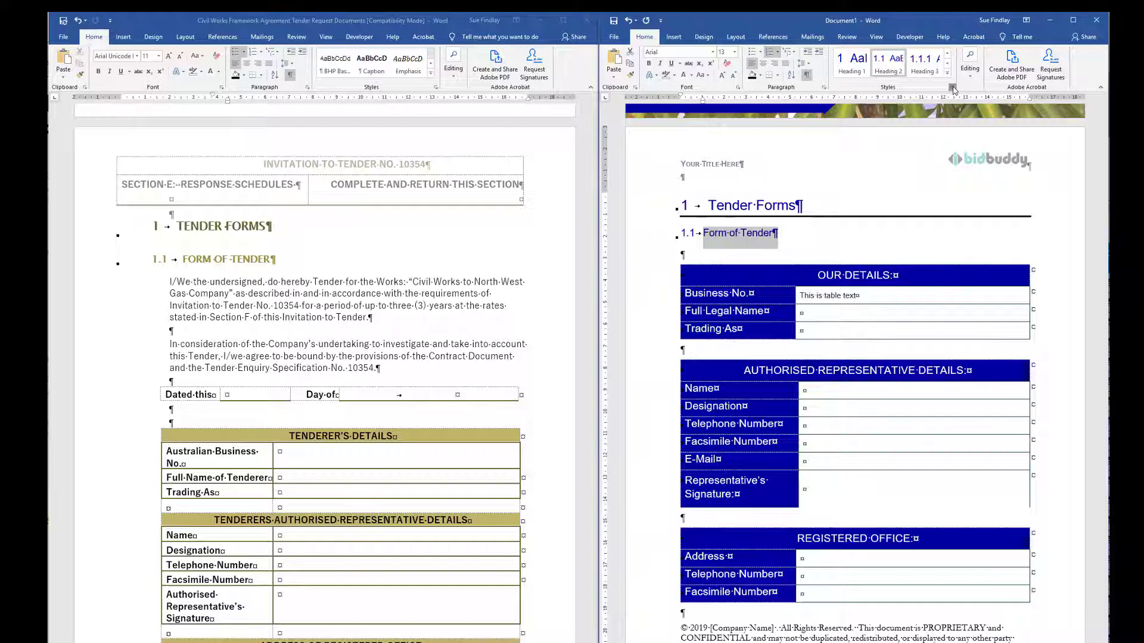
left_click(953, 90)
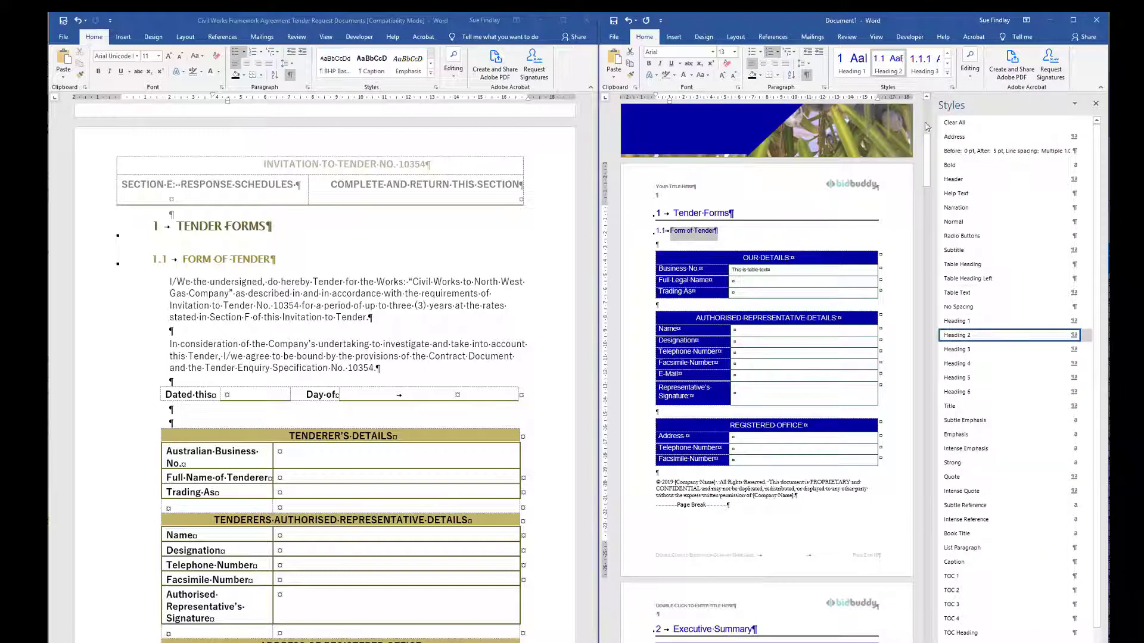
left_click(1095, 105)
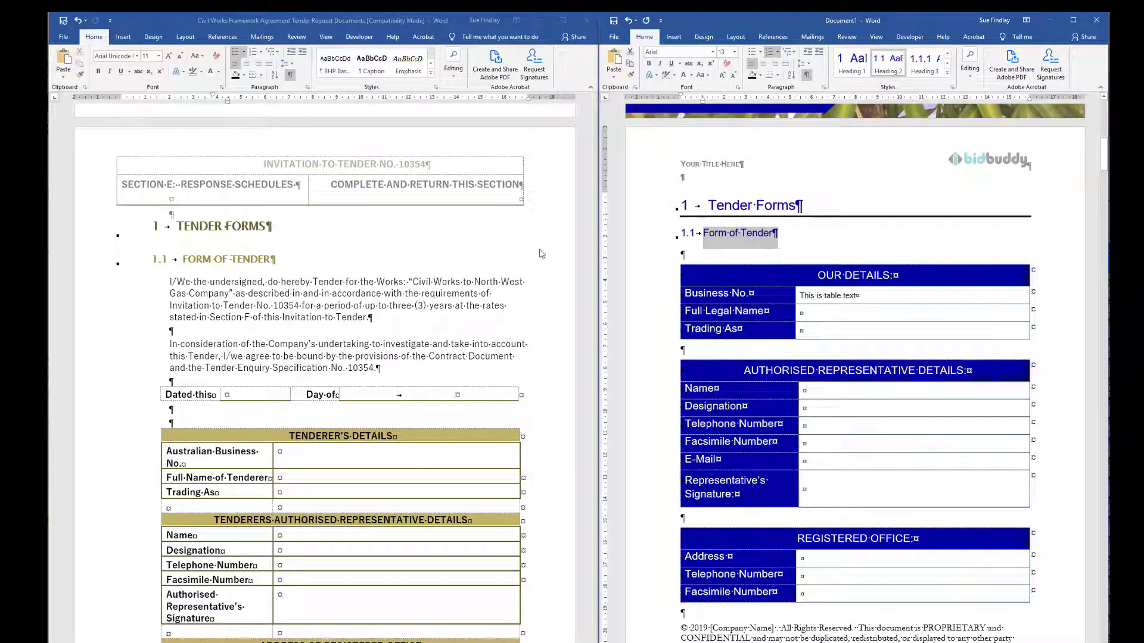
Step: Copy the two Form of Tender declaration paragraphs and the Dated this row from the tender document
left_click_drag(172, 285, 399, 366)
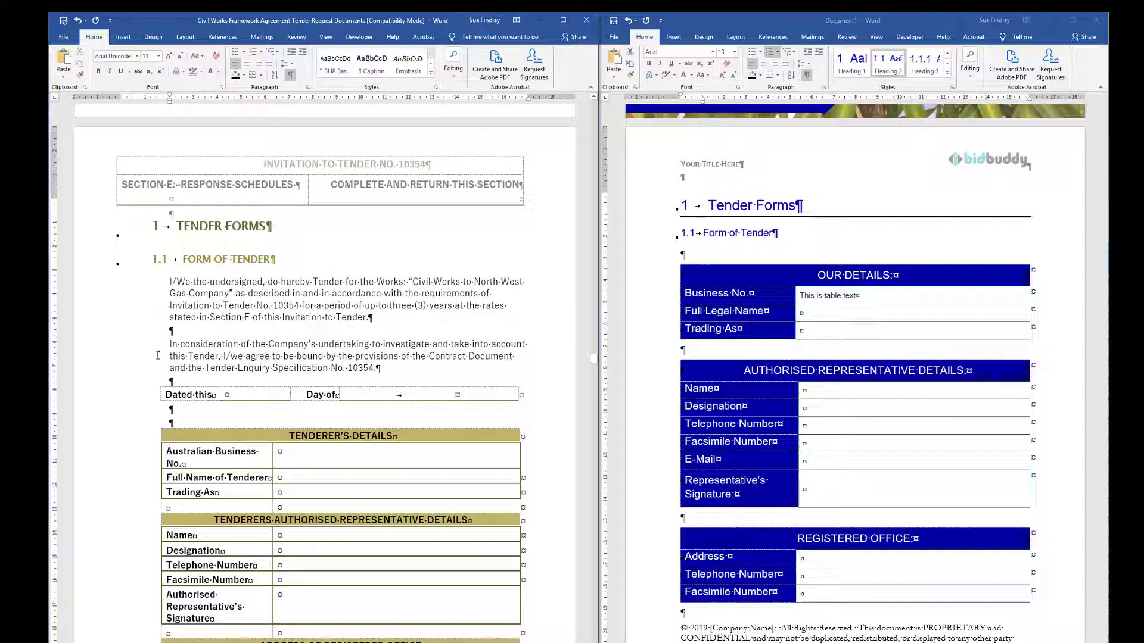
left_click_drag(141, 403, 141, 283)
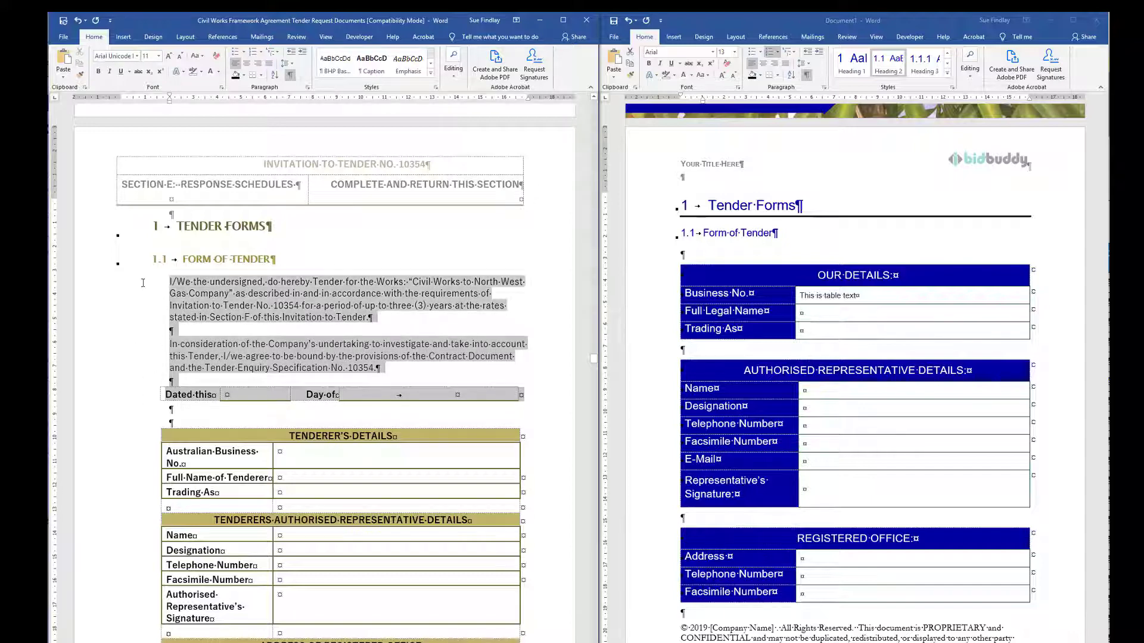
right_click(211, 301)
left_click(243, 317)
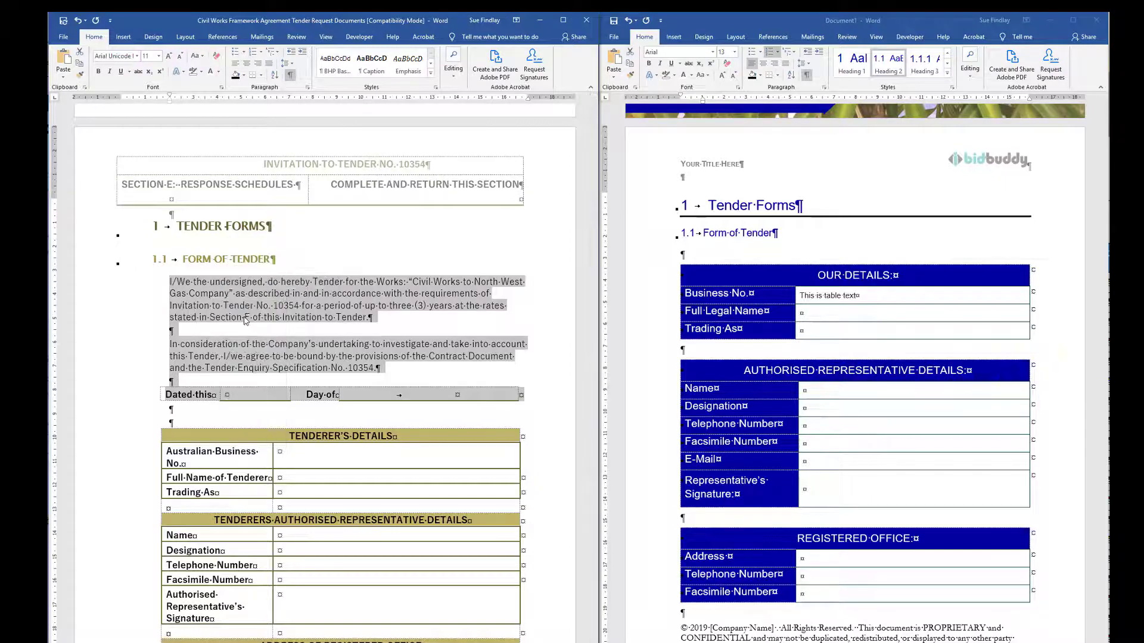
Step: Paste the declaration below the proposal's Form of Tender heading with Keep Text Only, and delete the empty paragraph between its two paragraphs
left_click(694, 257)
left_click(694, 257)
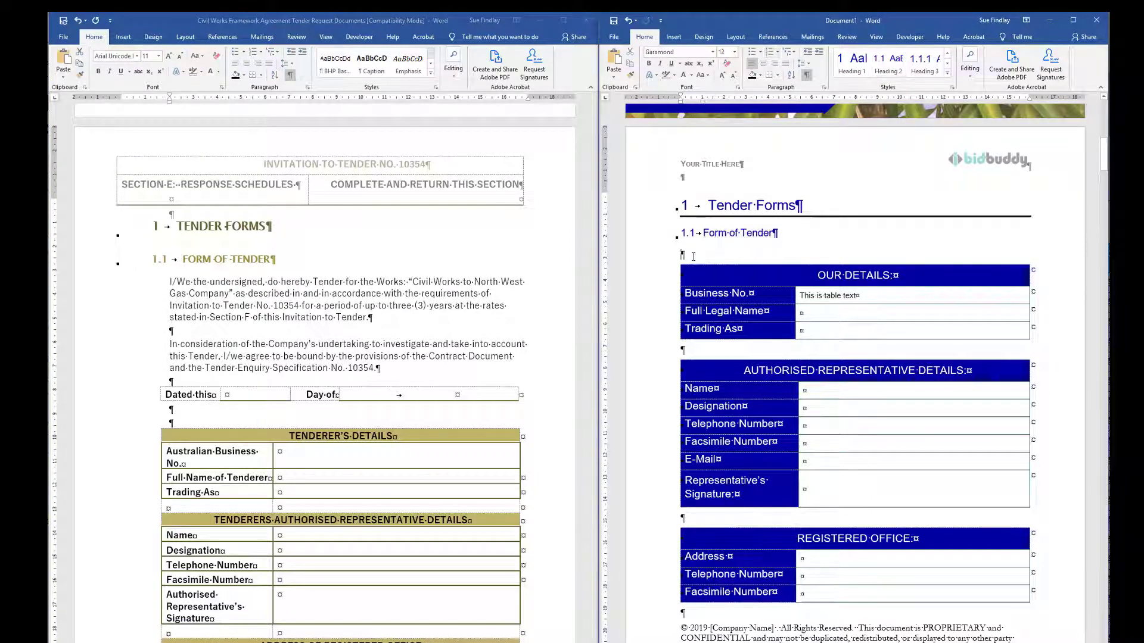
right_click(694, 257)
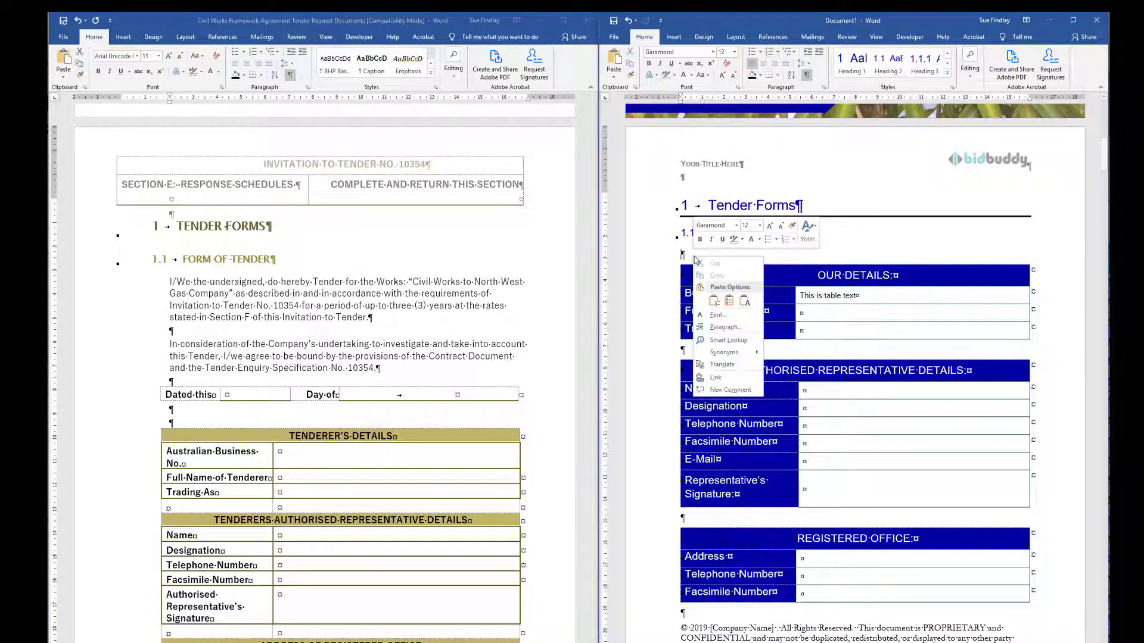
left_click(744, 301)
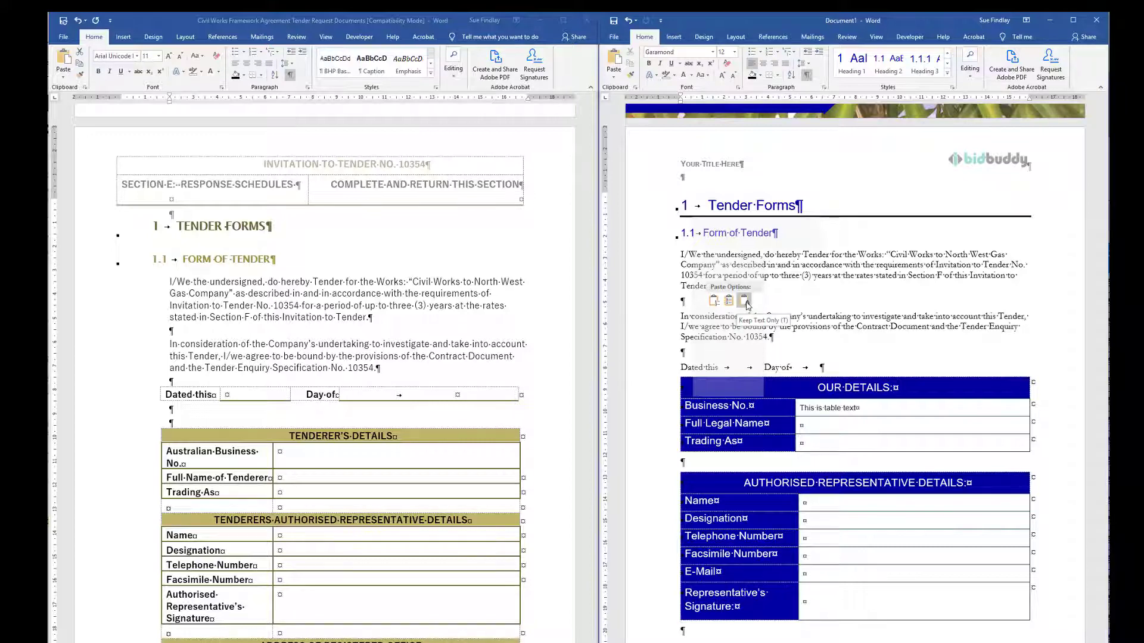
right_click(686, 253)
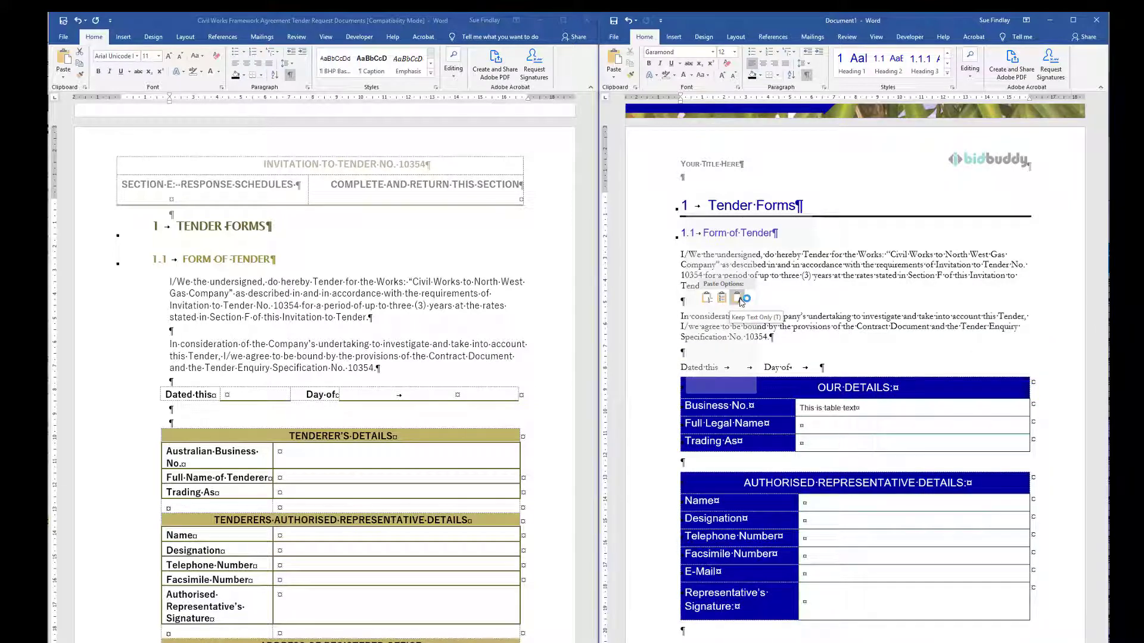
left_click(739, 298)
left_click(657, 306)
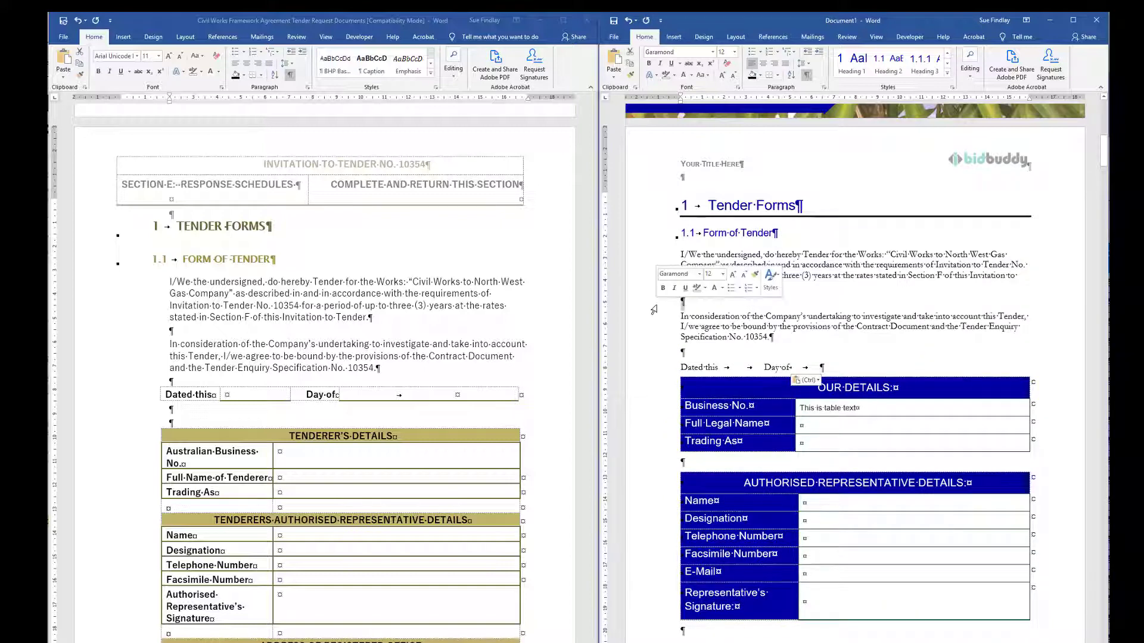
key("Delete")
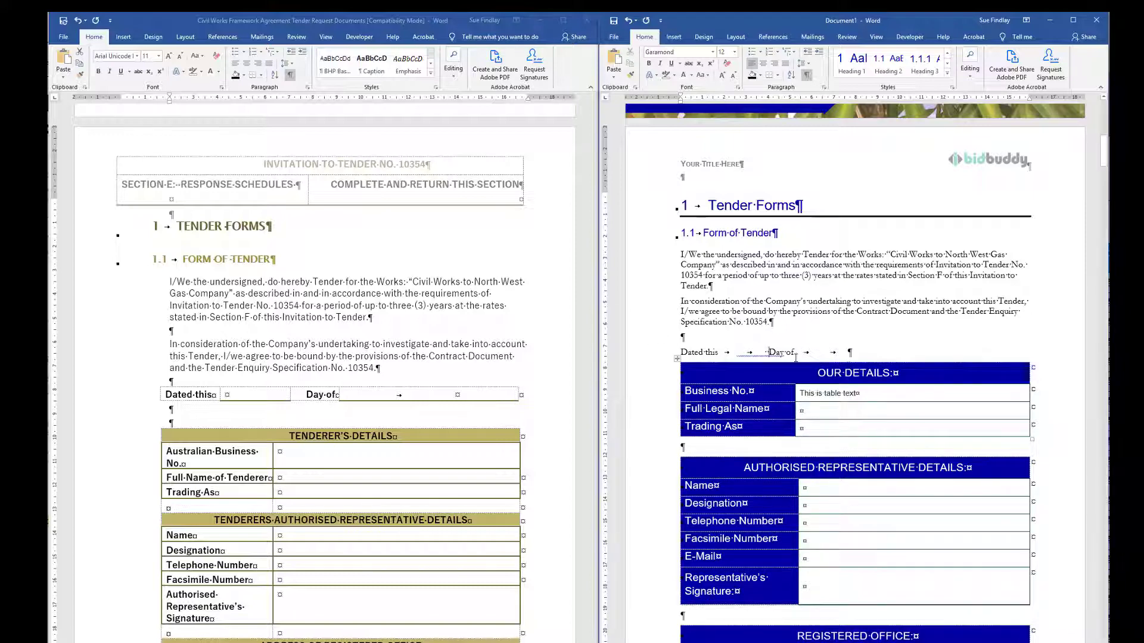
Step: Copy the tender's TENDERER'S DETAILS title and label cells into the label column of the proposal's OUR DETAILS table as text only
scroll(858, 409, "down", 1)
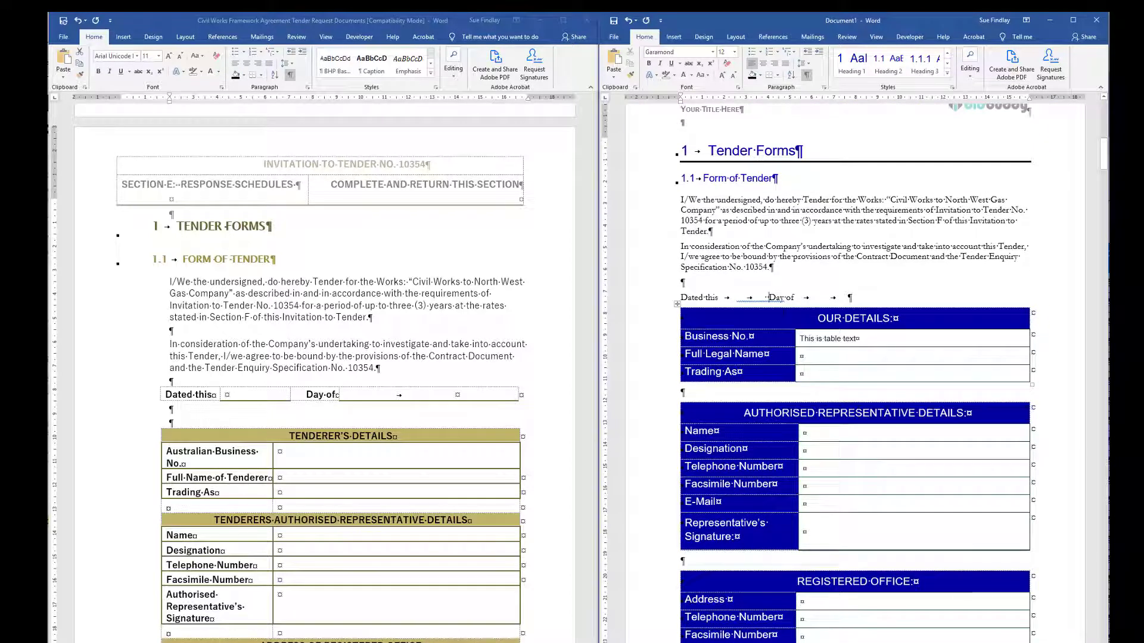
scroll(320, 417, "down", 1)
scroll(319, 417, "down", 3)
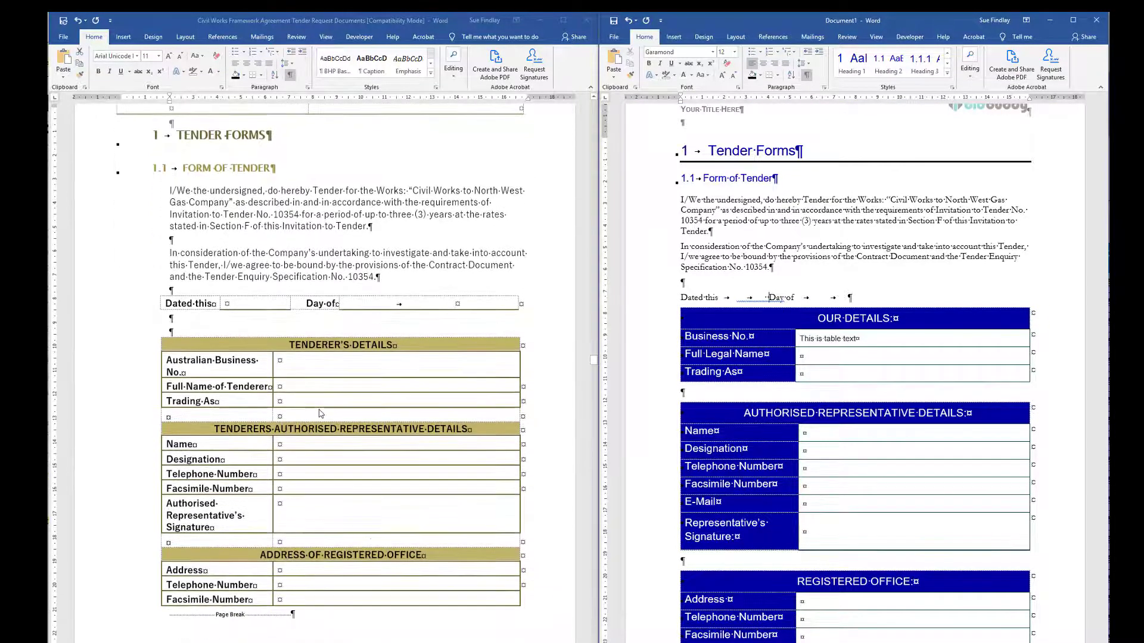
left_click(208, 331)
left_click_drag(209, 330, 206, 369)
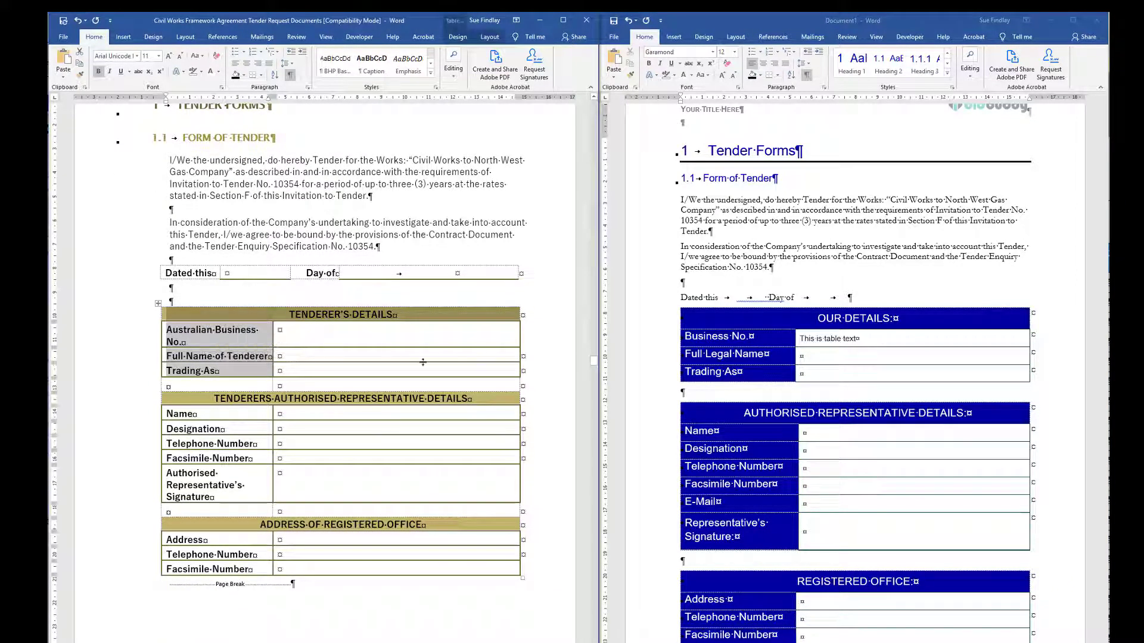
left_click_drag(730, 337, 721, 372)
right_click(720, 371)
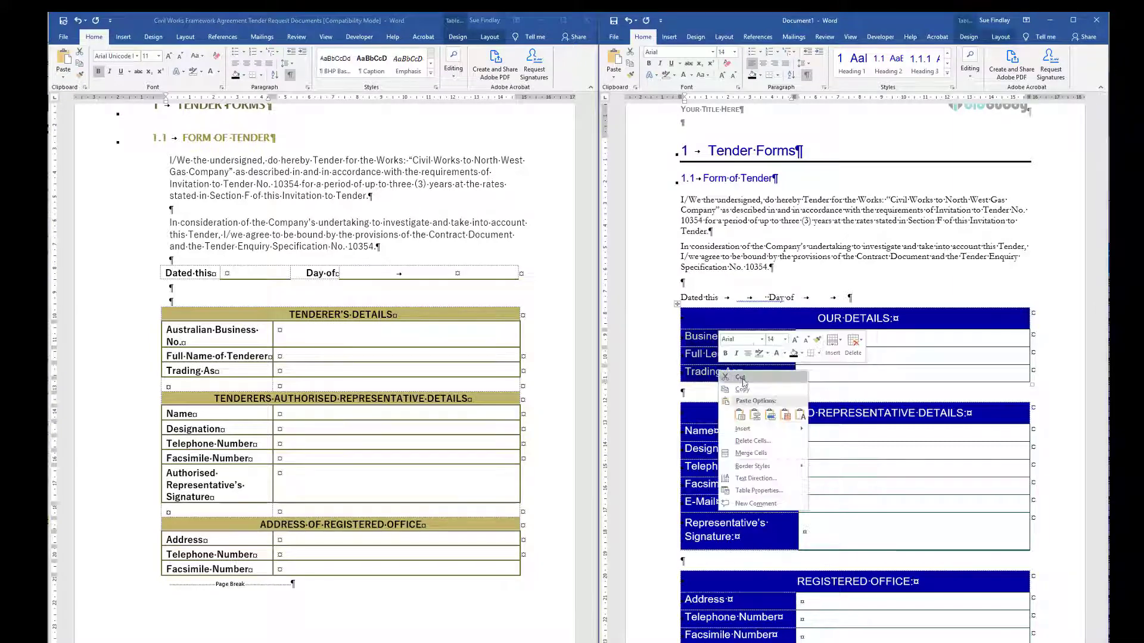
left_click(801, 416)
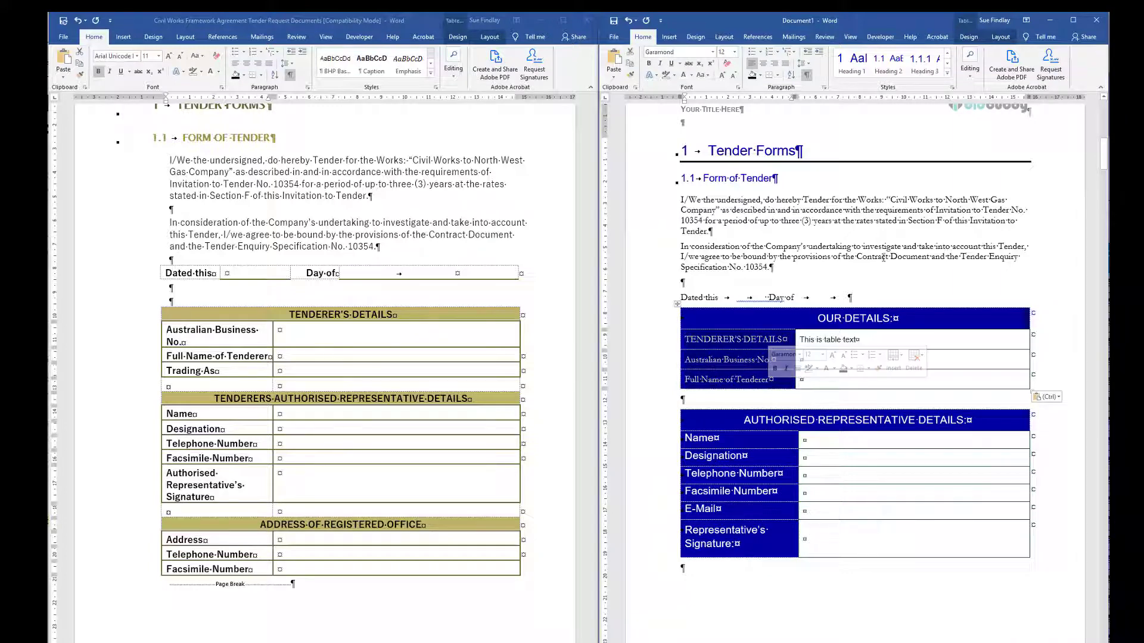
Step: Apply the Table Heading Left style to the pasted labels in the OUR DETAILS table
left_click(952, 88)
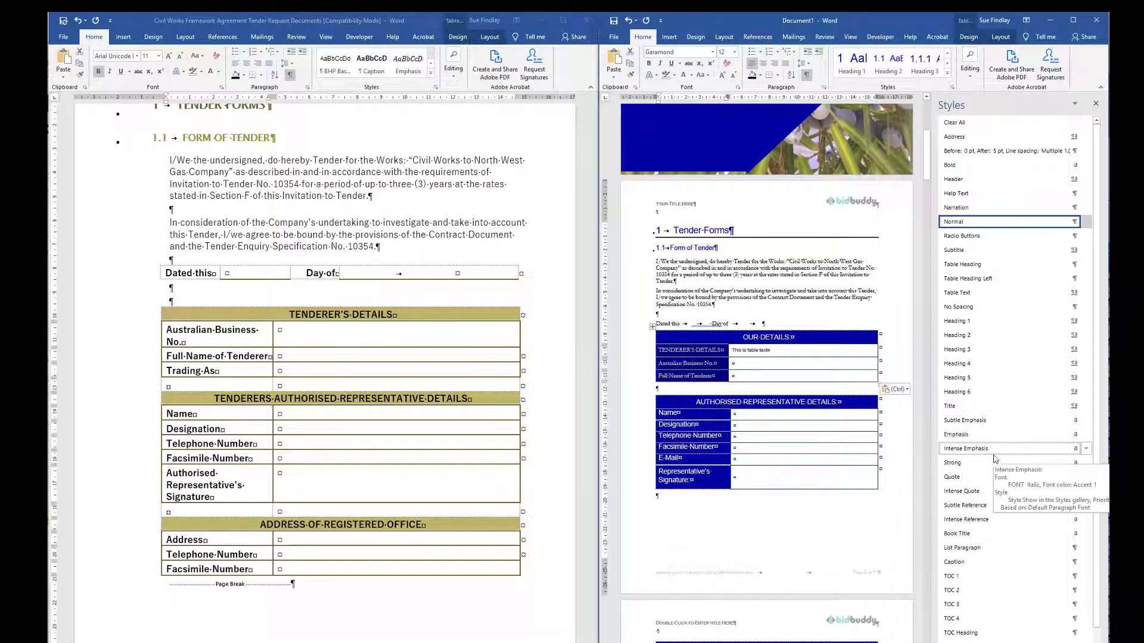
scroll(990, 462, "down", 1)
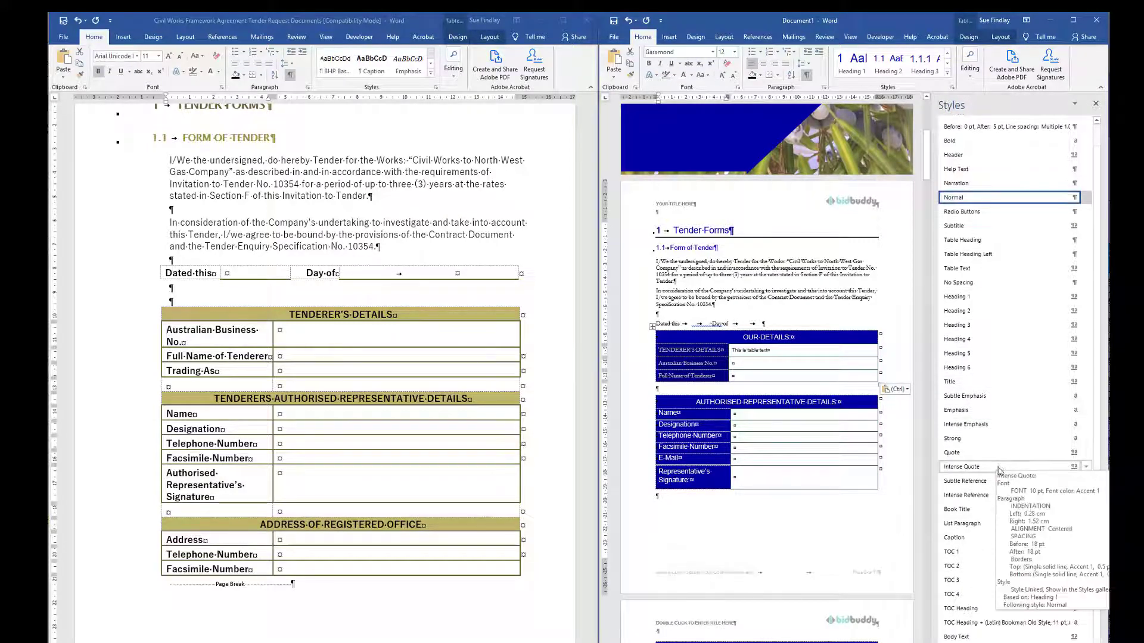
left_click(962, 255)
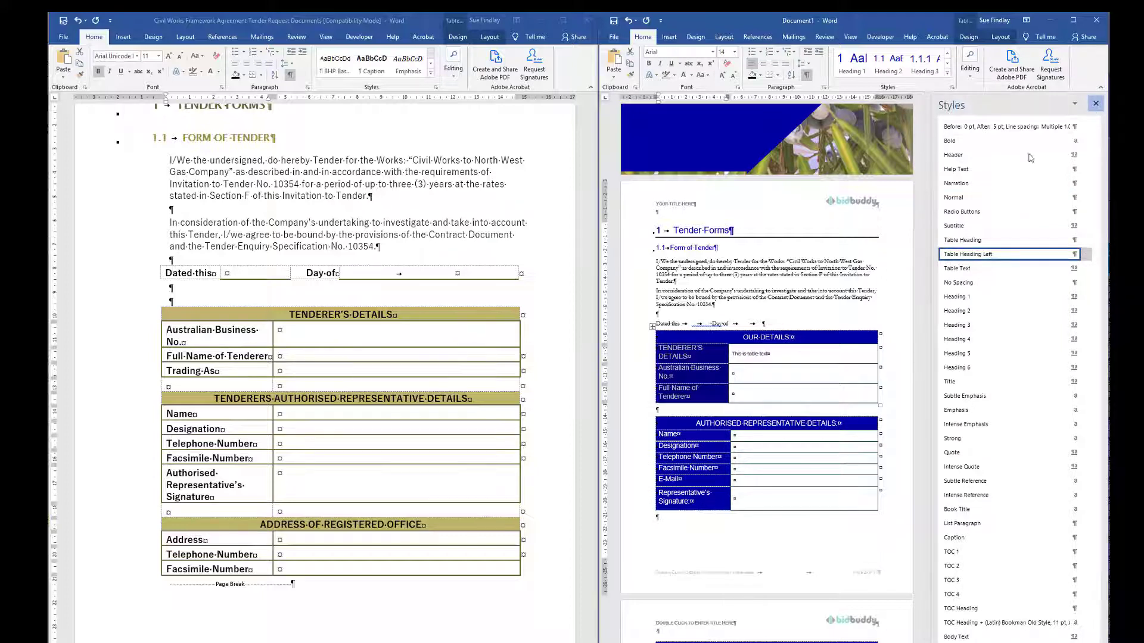
left_click(1096, 105)
Step: Copy the tender's authorised representative labels into the label column of the proposal's AUTHORISED REPRESENTATIVE DETAILS table as text only
mouse_move(179, 414)
left_mouse_down()
mouse_move(191, 357)
mouse_move(210, 486)
left_mouse_up()
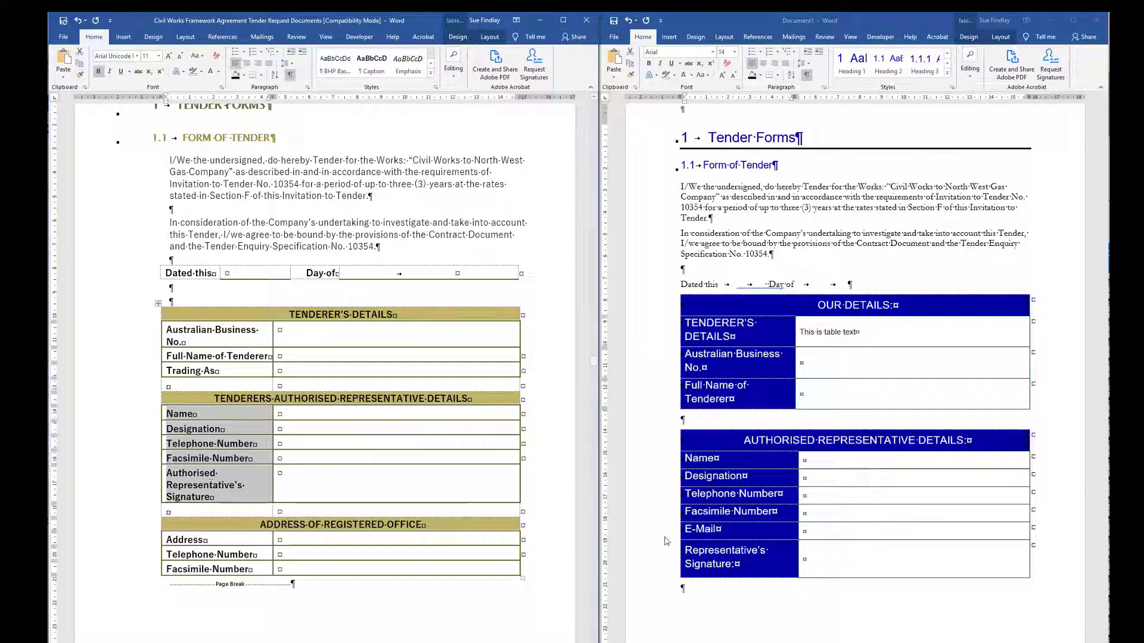
left_click(739, 362)
left_click_drag(726, 461, 730, 561)
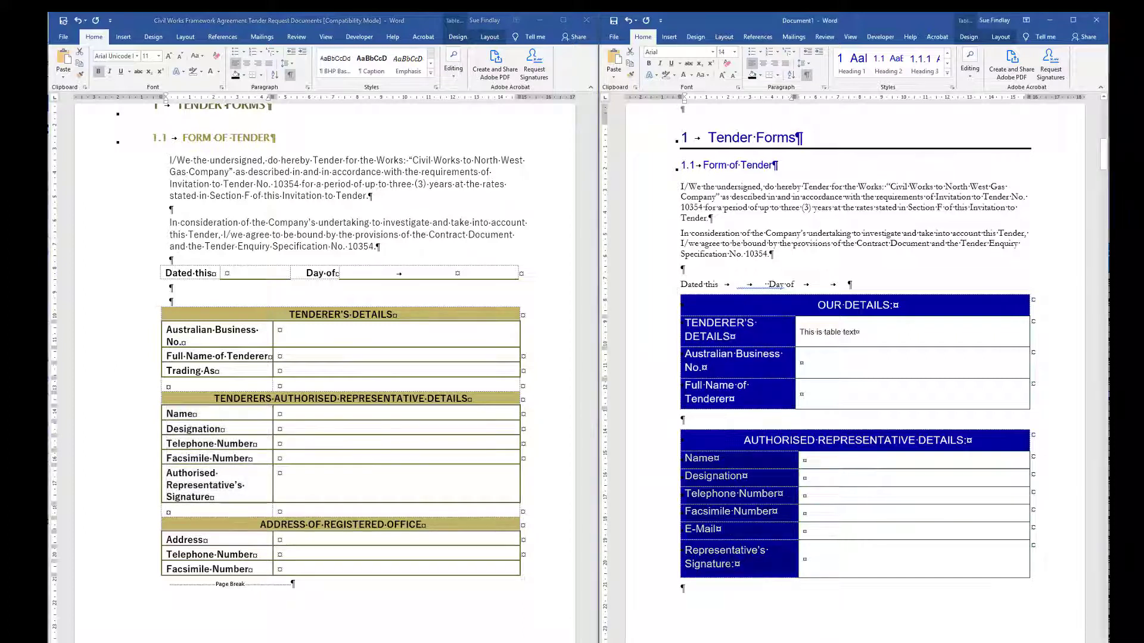
right_click(730, 561)
left_click(811, 606)
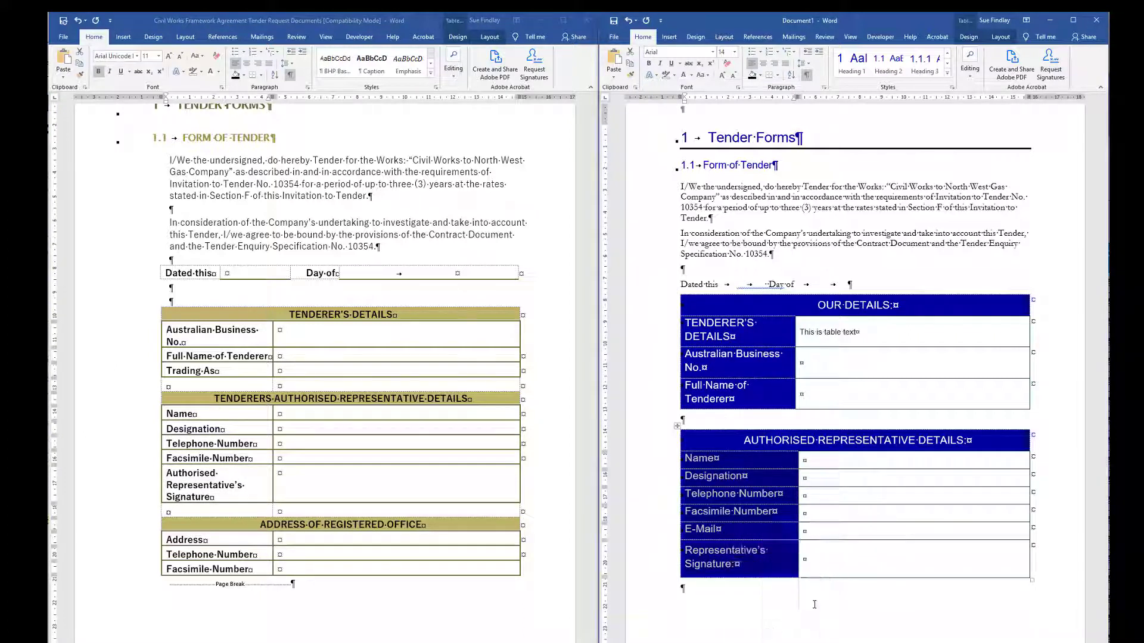
Step: Apply the Table Heading Left style to the pasted labels in the AUTHORISED REPRESENTATIVE DETAILS table
left_click_drag(715, 462, 718, 575)
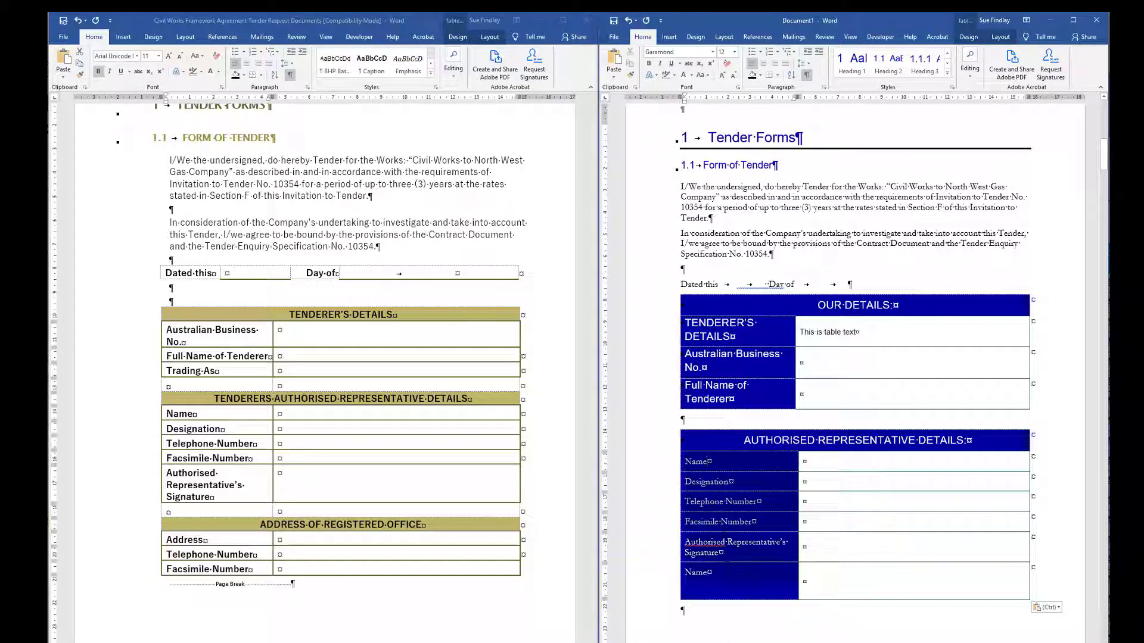
left_click(953, 87)
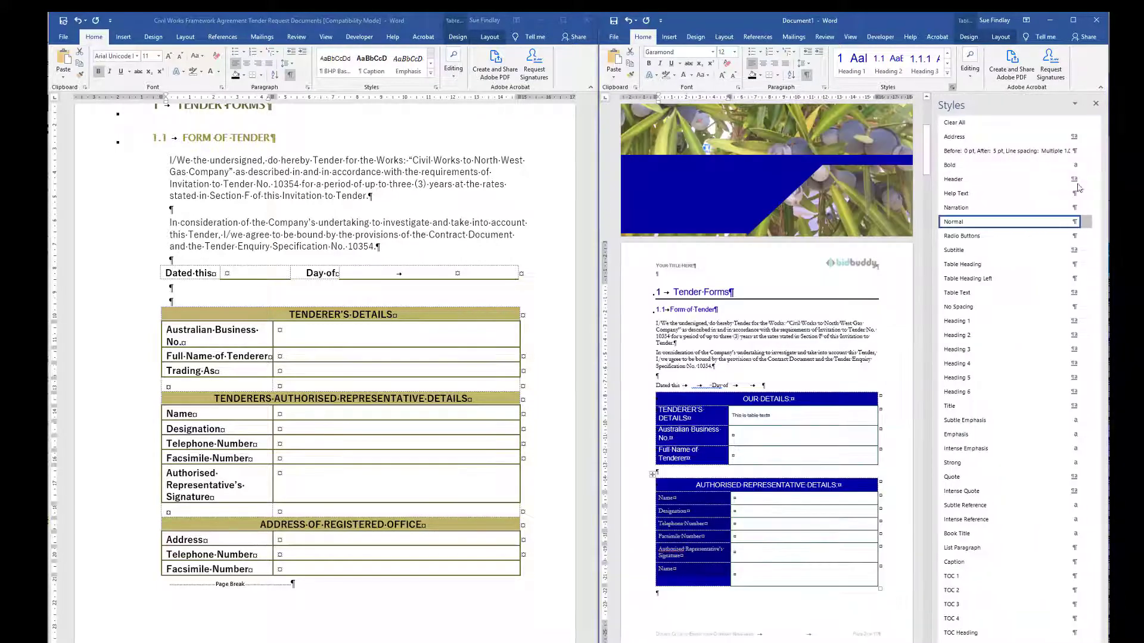
left_click(971, 278)
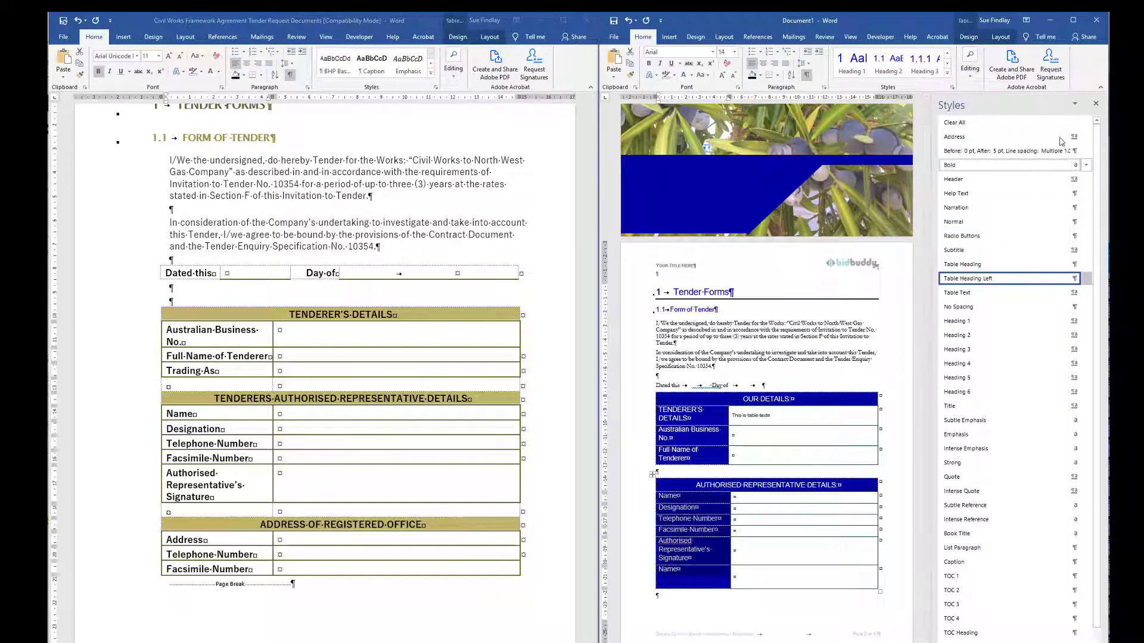
left_click(1095, 103)
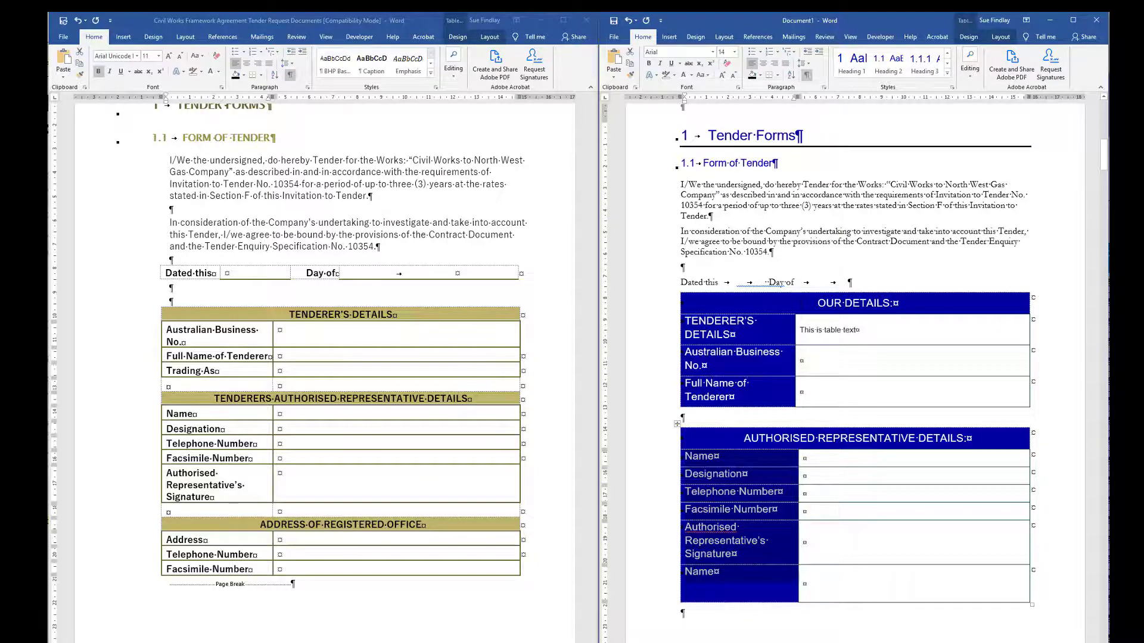
Step: Delete the empty paragraph above the Dated this line in the proposal's Form of Tender section
scroll(855, 369, "down", 10)
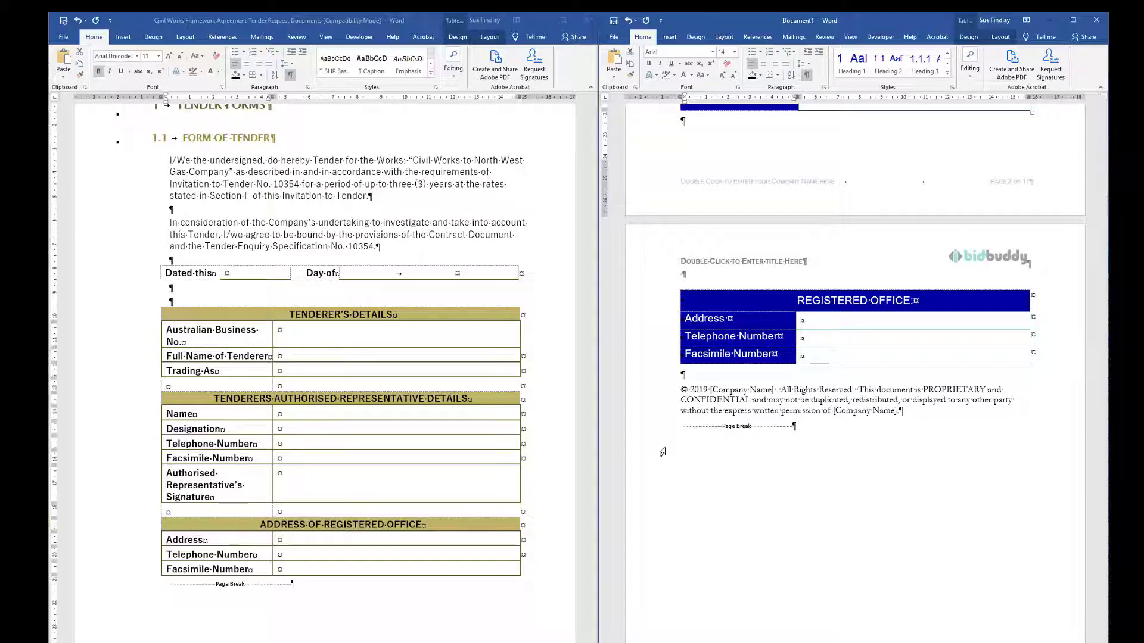
scroll(887, 344, "down", 6)
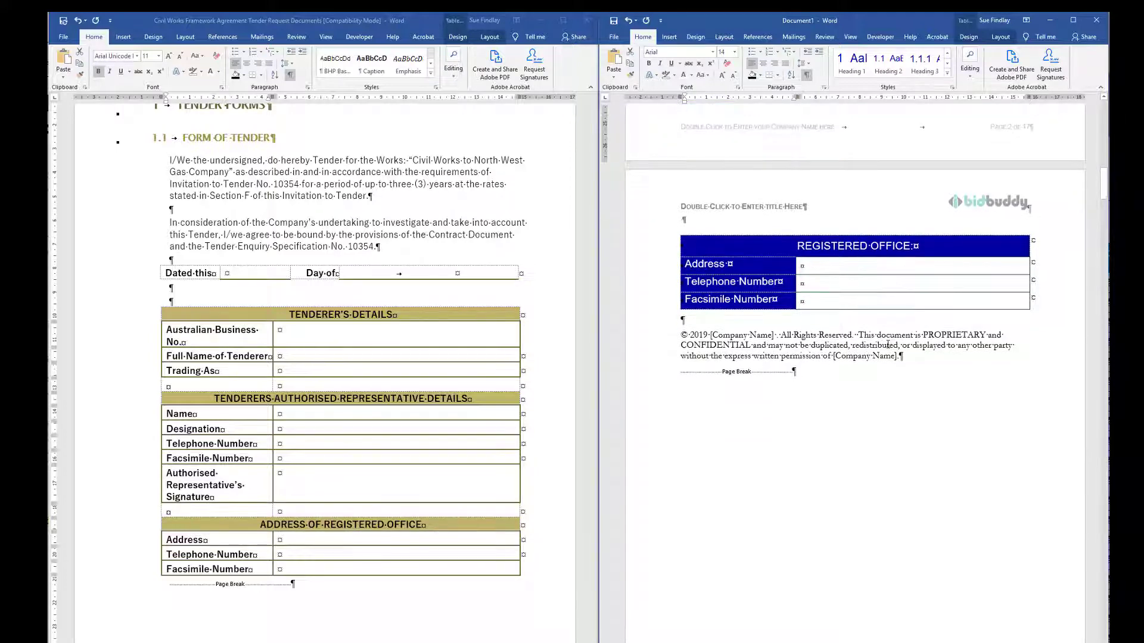
scroll(887, 342, "down", 5)
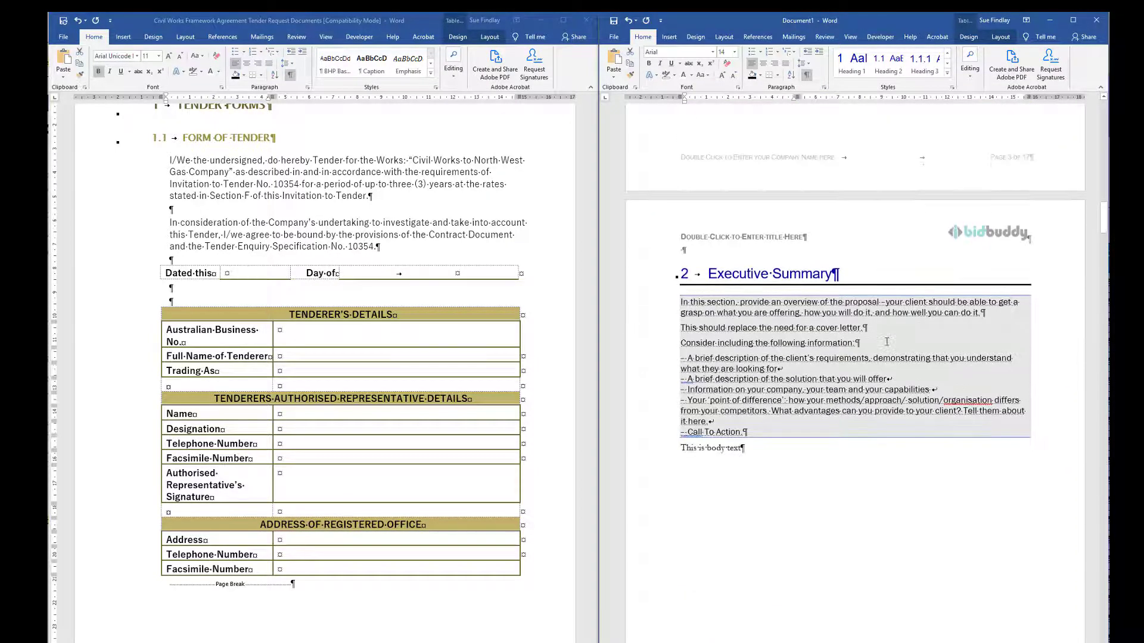
scroll(885, 338, "up", 12)
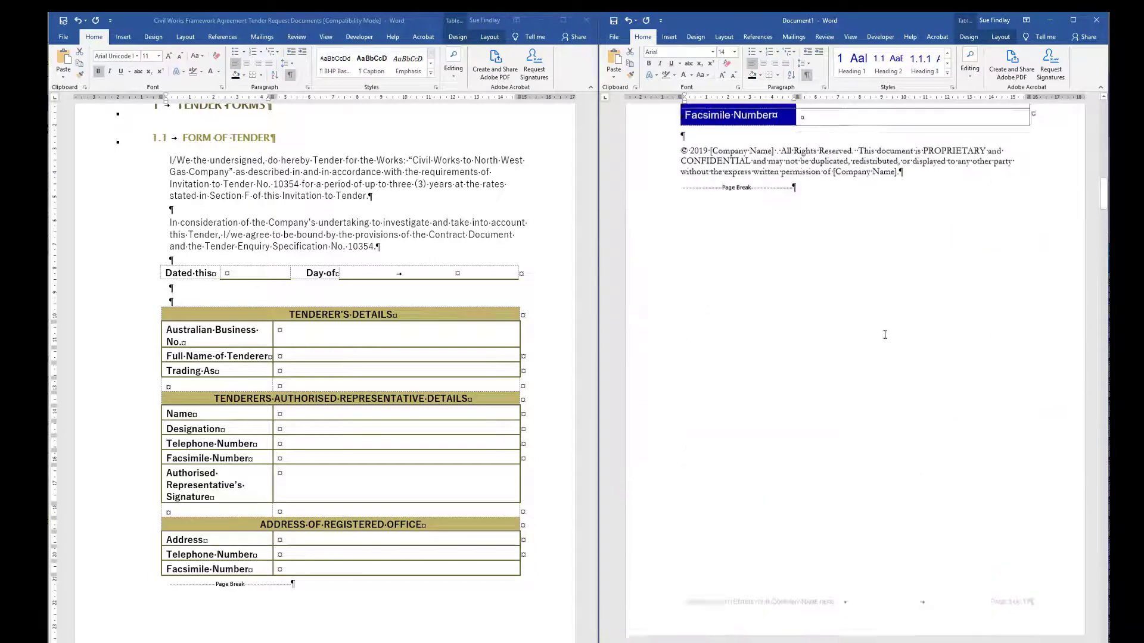
scroll(886, 338, "up", 5)
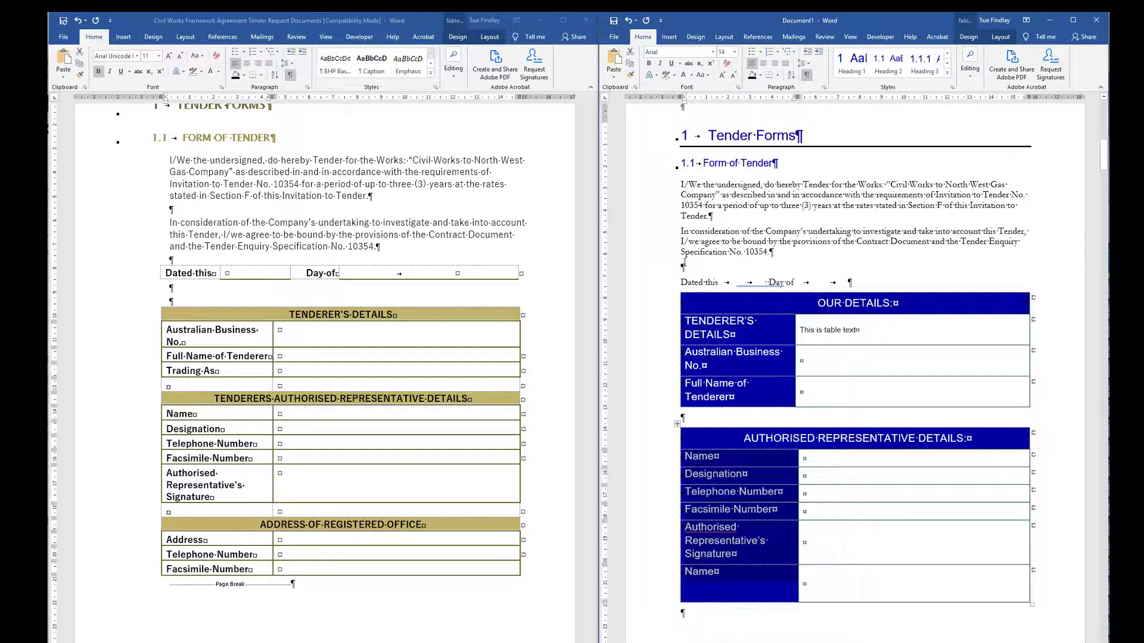
left_click(685, 265)
key("Delete")
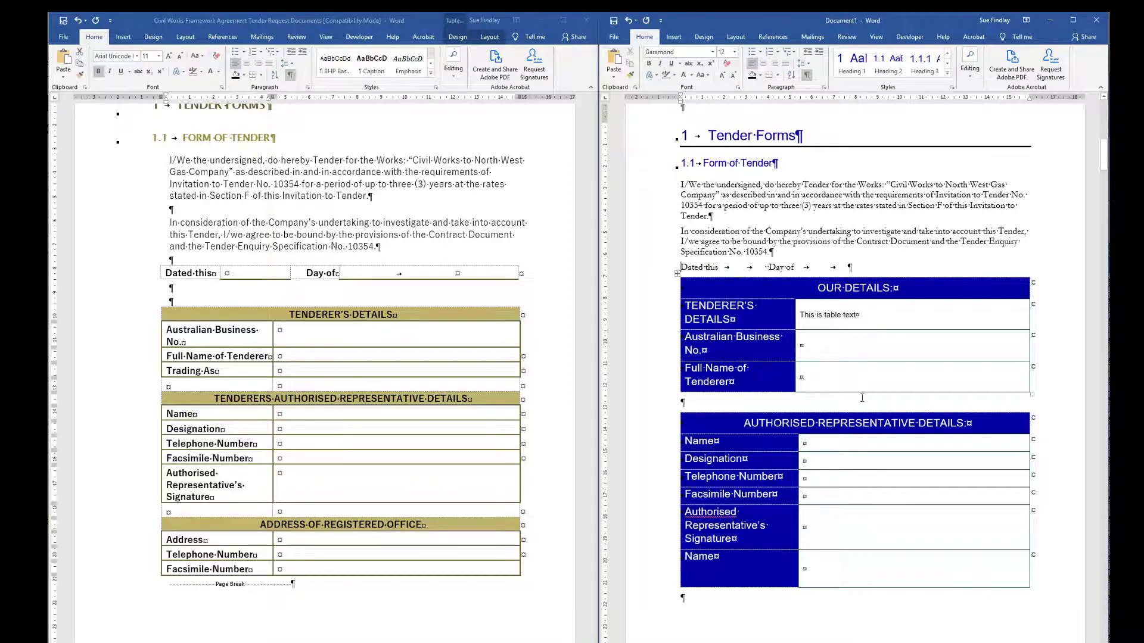
Step: Cut the whole Executive Summary section, including its heading, guidance text and body text, from the proposal
scroll(862, 398, "down", 9)
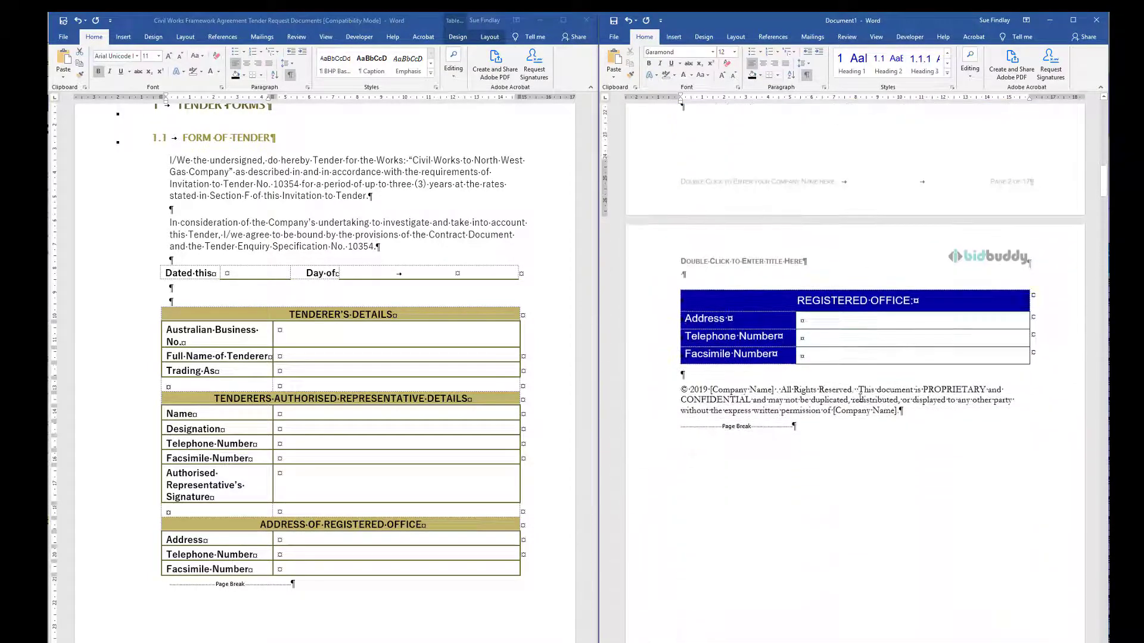
scroll(860, 396, "down", 10)
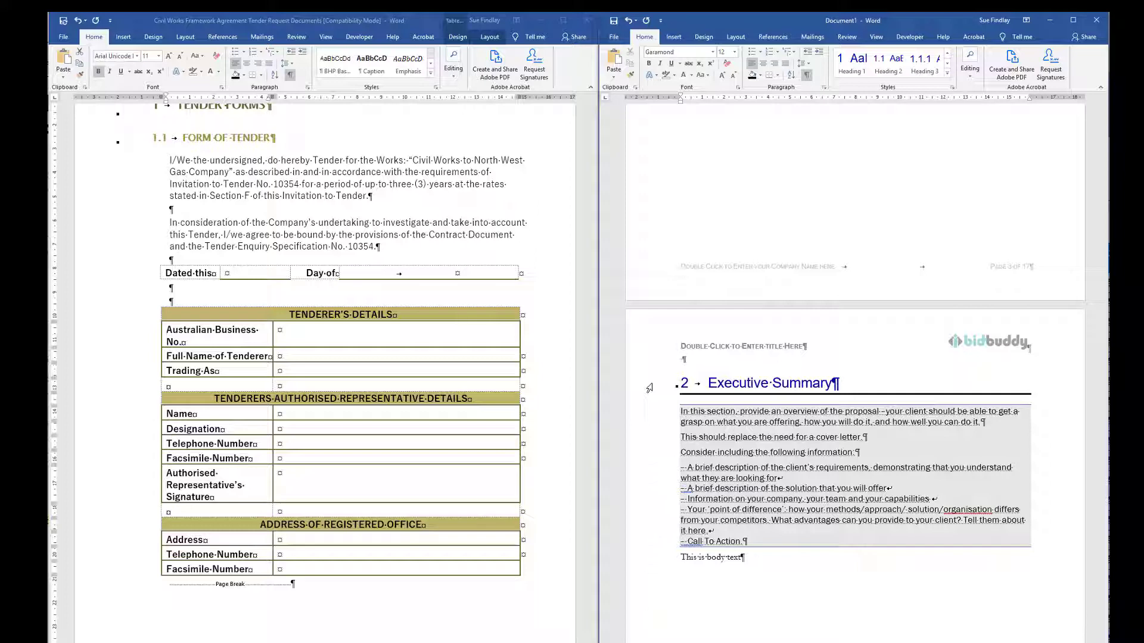
left_click_drag(650, 388, 687, 561)
key("ctrl+x")
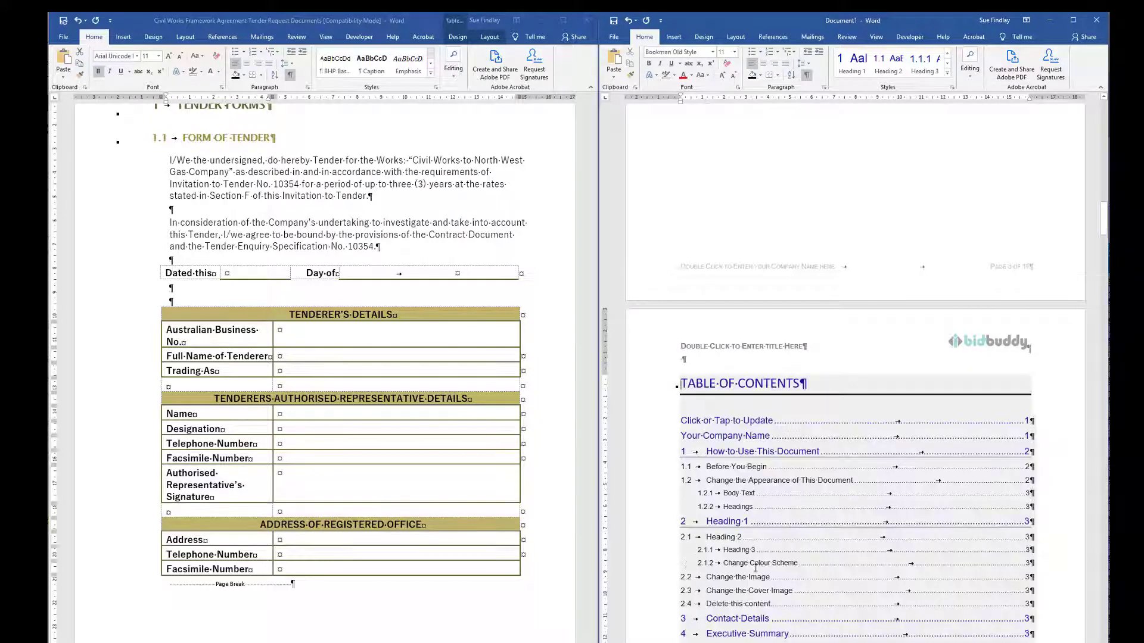
Step: Update the proposal's table of contents field to match the current headings
scroll(755, 567, "down", 6)
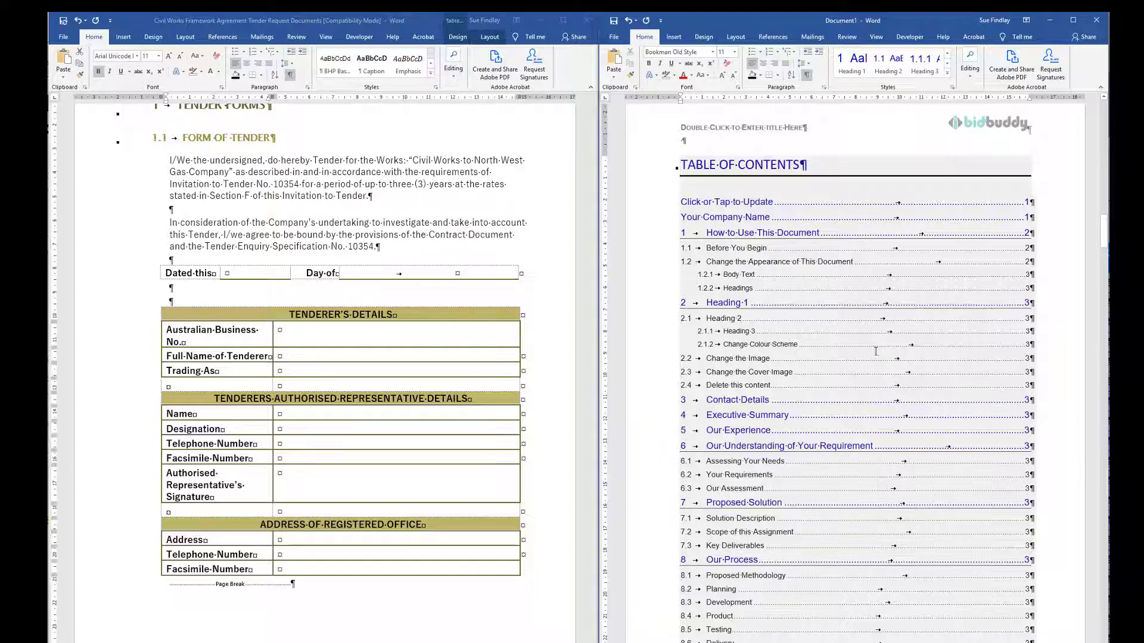
right_click(817, 287)
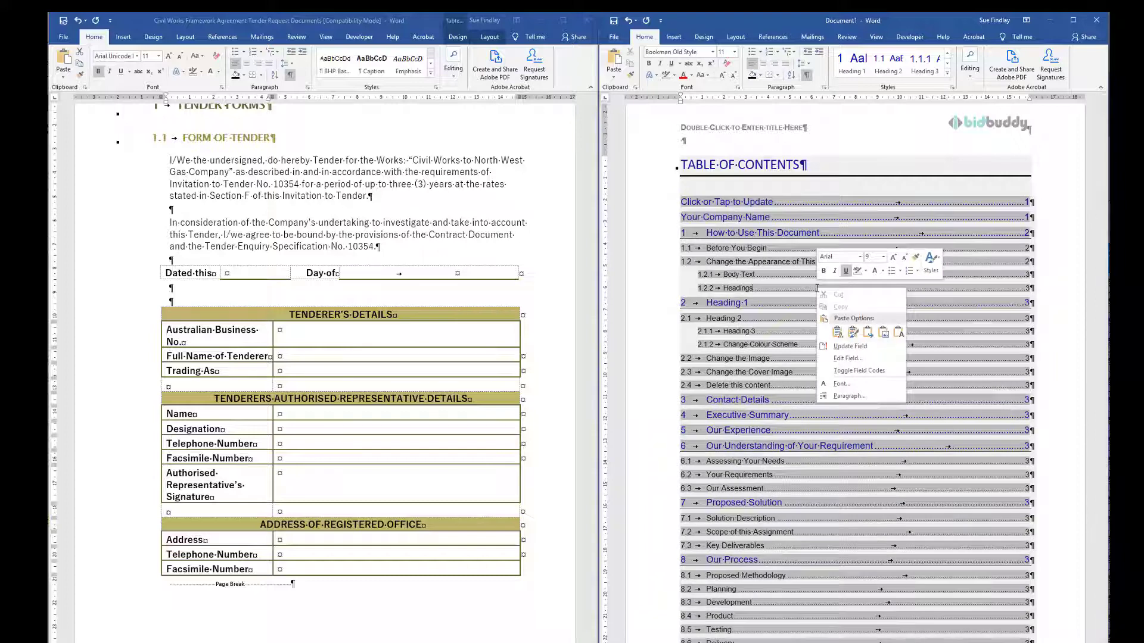
left_click(848, 347)
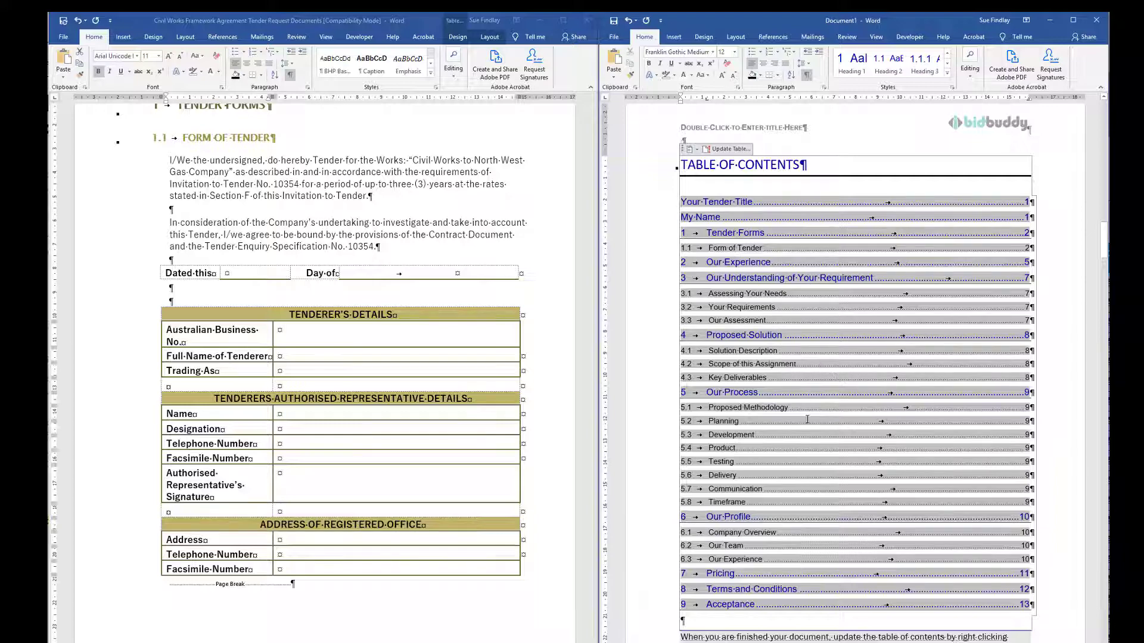
Step: Delete the shaded guidance paragraph about updating the field beneath the table of contents
scroll(829, 453, "down", 3)
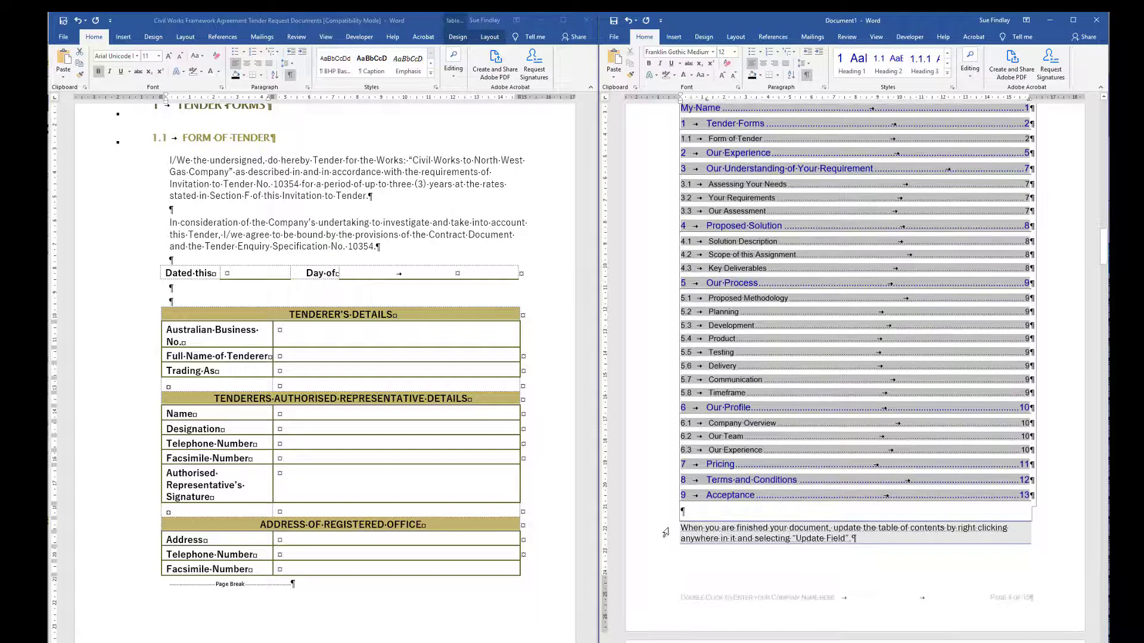
left_click_drag(652, 531, 652, 543)
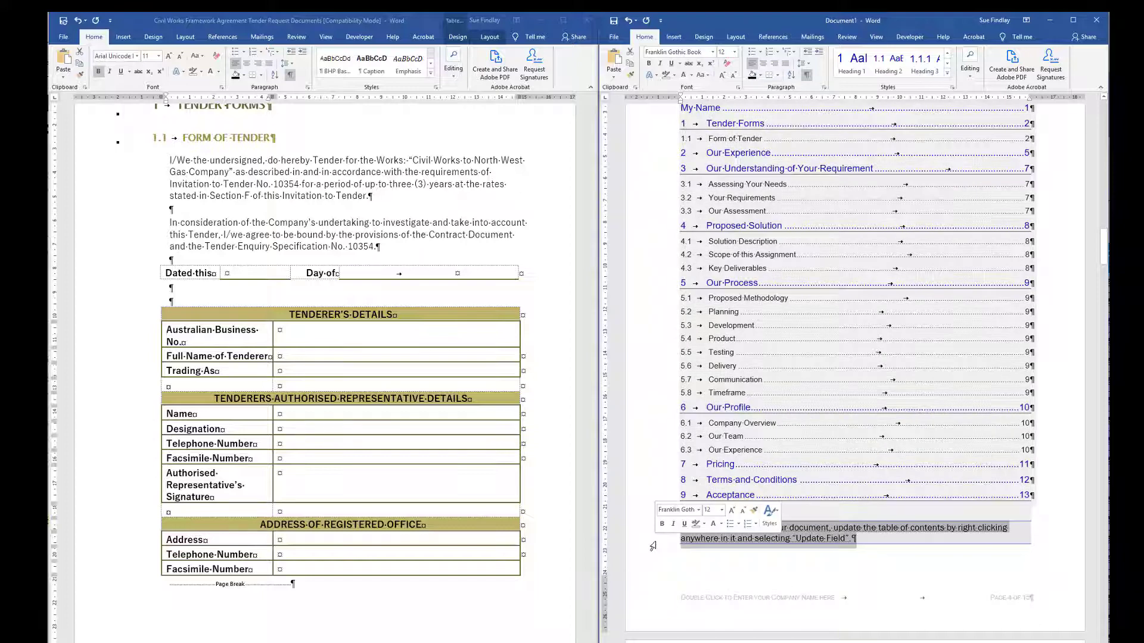
key("Delete")
scroll(765, 389, "up", 3)
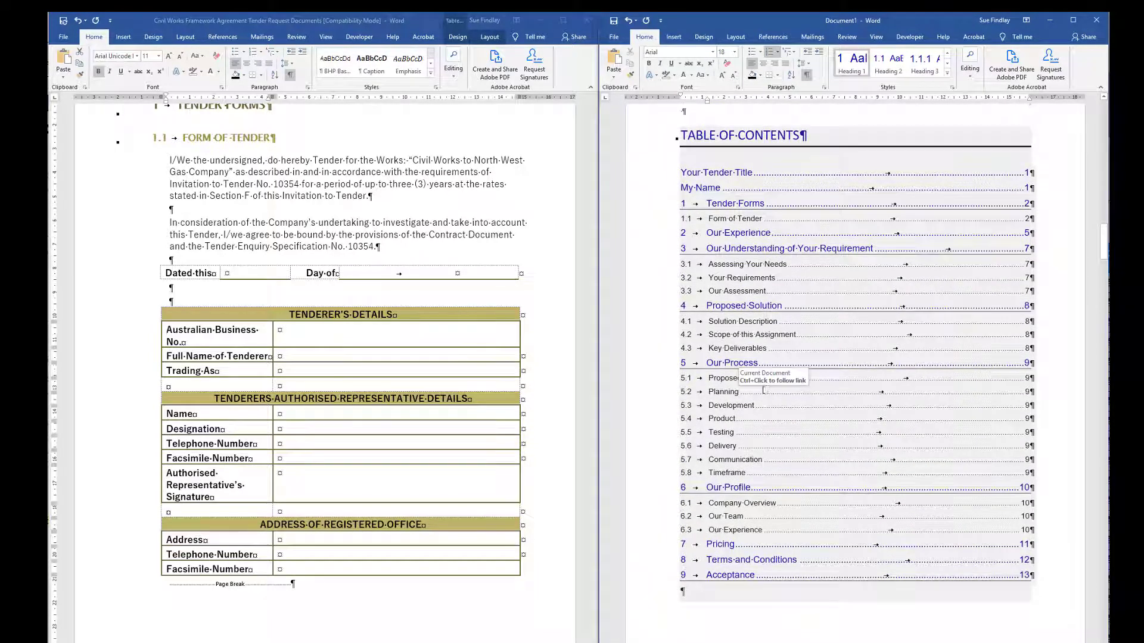
Step: Insert a new empty level 1 heading above Our Experience in the proposal for the tender's second response section
scroll(431, 393, "down", 5)
scroll(431, 393, "down", 15)
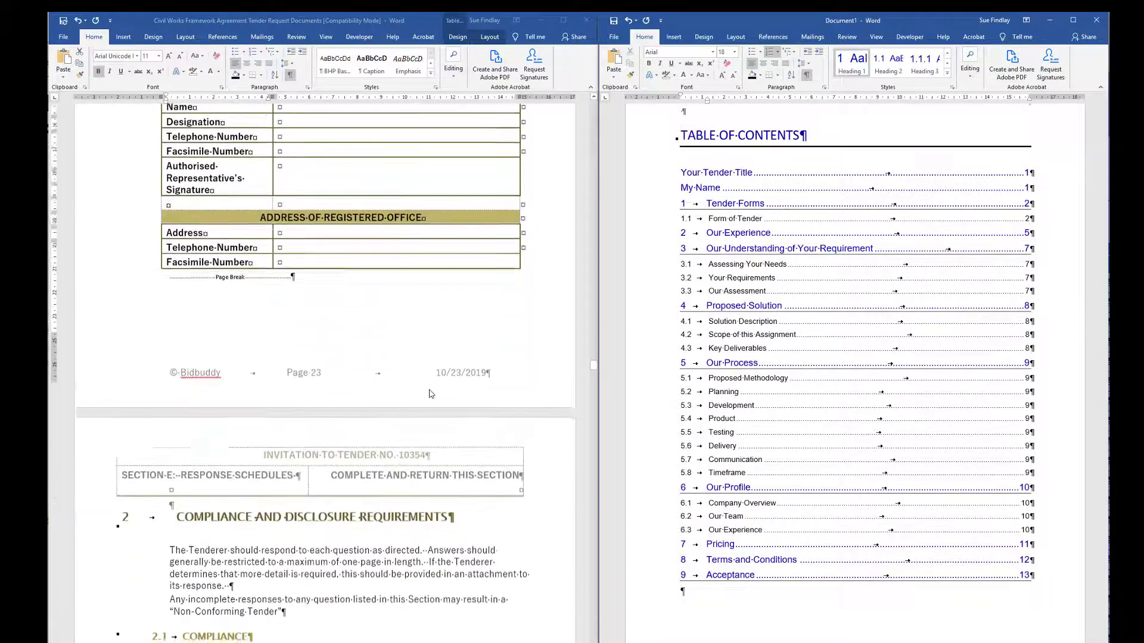
scroll(431, 389, "down", 1)
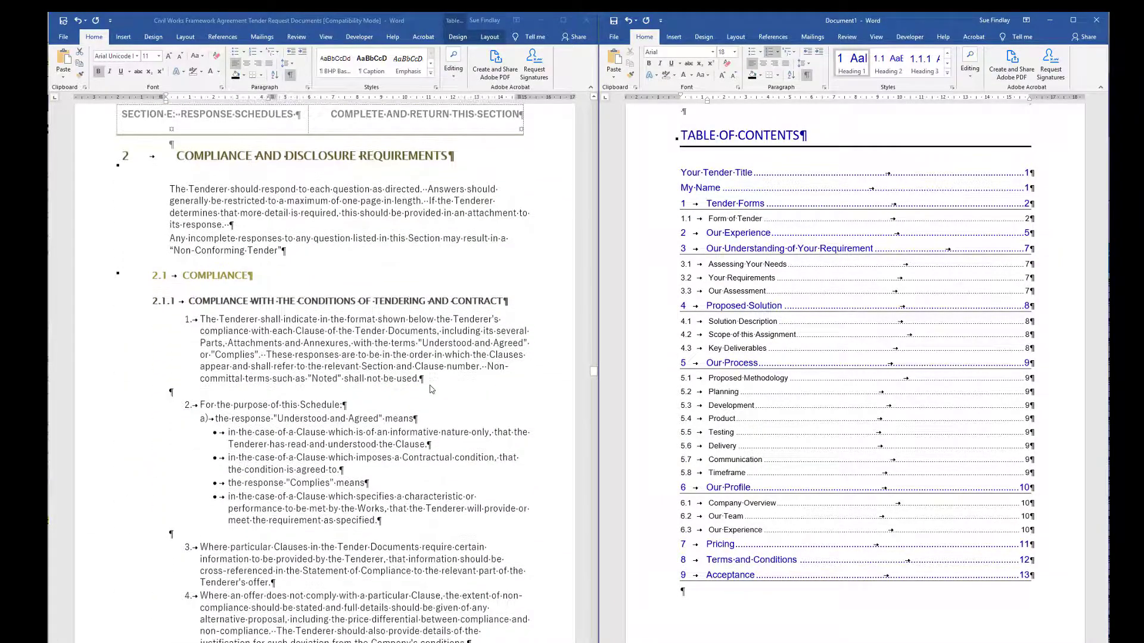
scroll(842, 427, "down", 11)
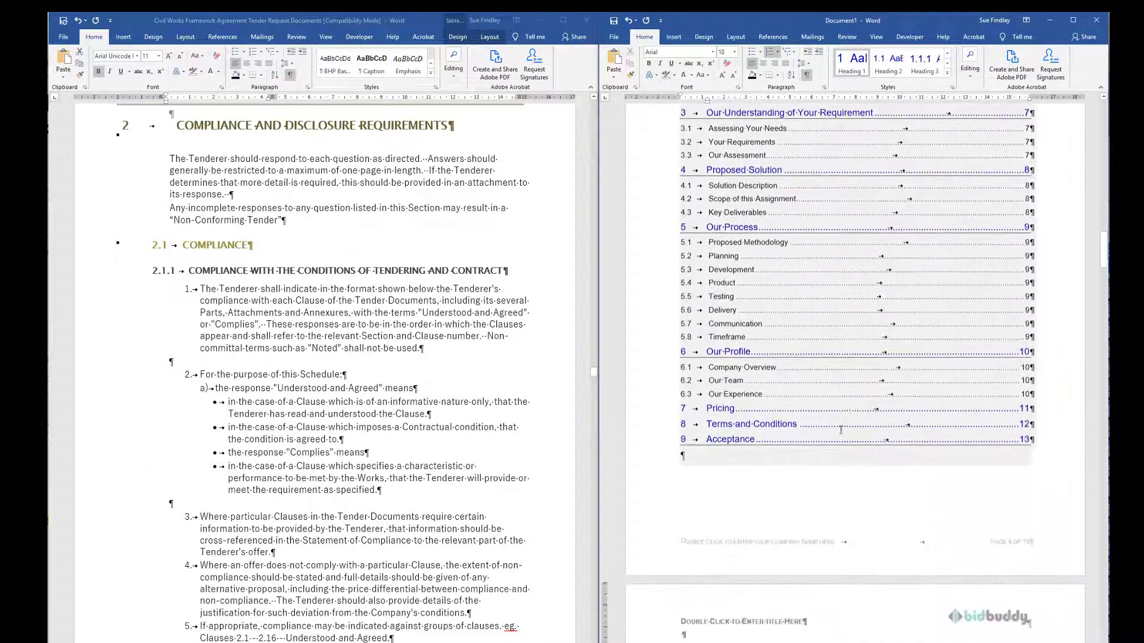
scroll(842, 429, "down", 1)
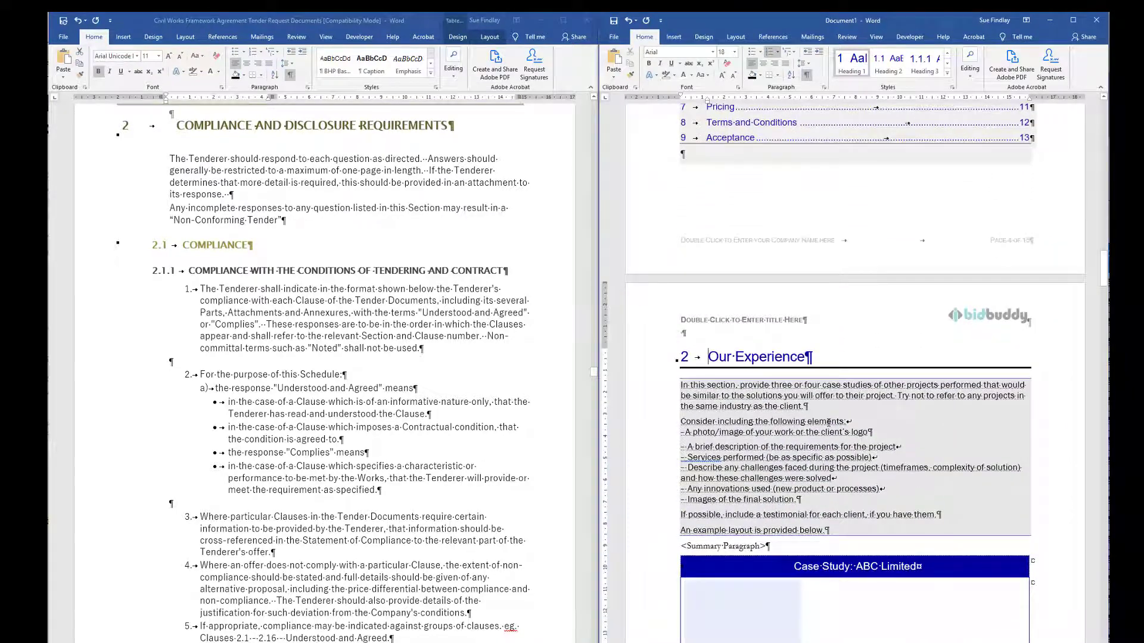
key("Return")
scroll(818, 366, "up", 7)
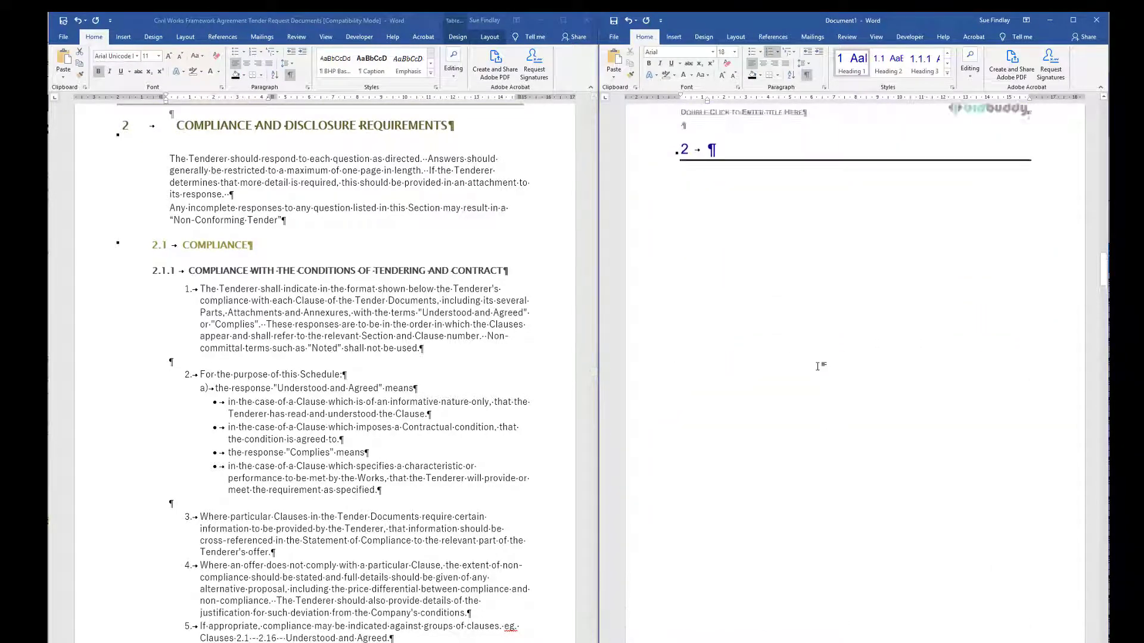
scroll(818, 366, "up", 2)
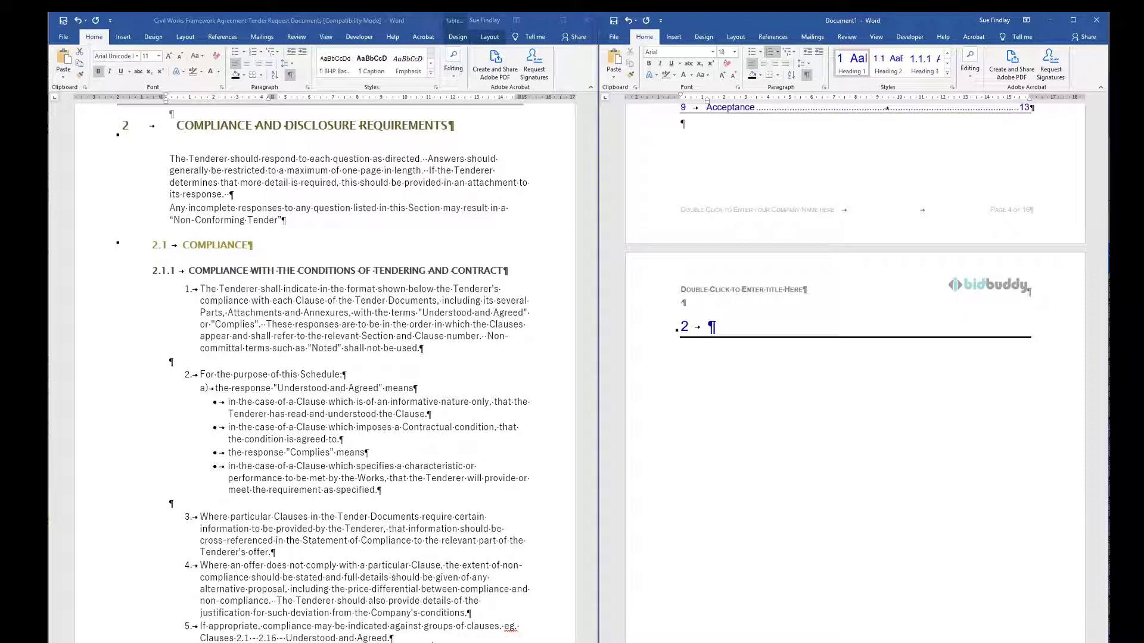
Step: Title the empty section 2 heading "Compliance and Disclosure Requirements" and add a "Compliance" line beneath it
mouse_move(395, 641)
left_mouse_down()
mouse_move(393, 624)
mouse_move(395, 639)
left_mouse_up()
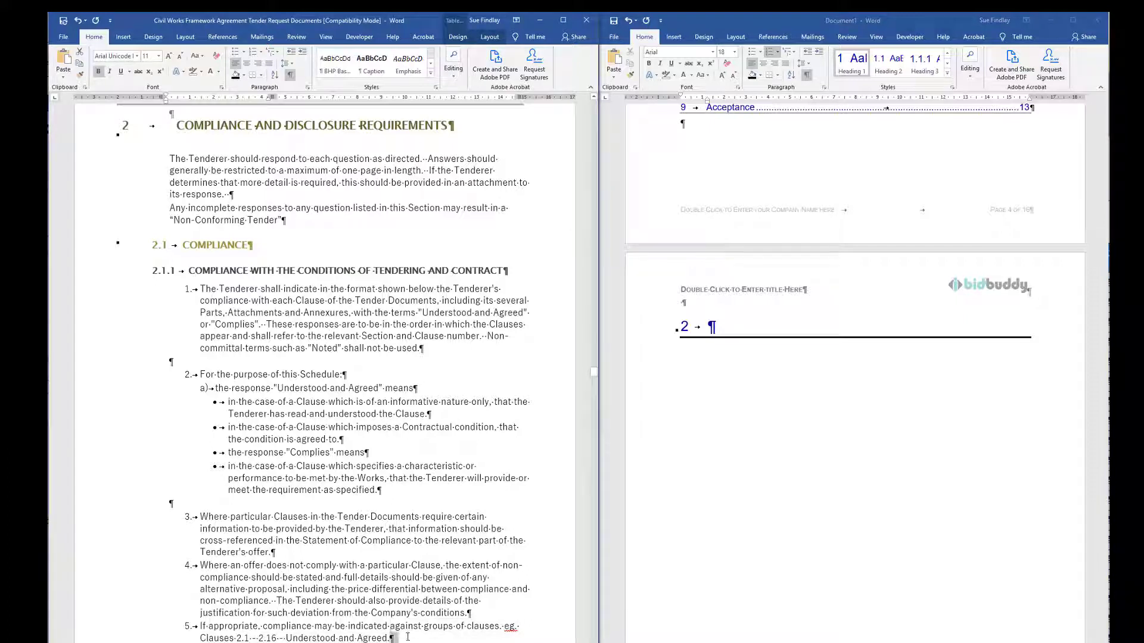
scroll(350, 491, "down", 3)
scroll(349, 491, "down", 5)
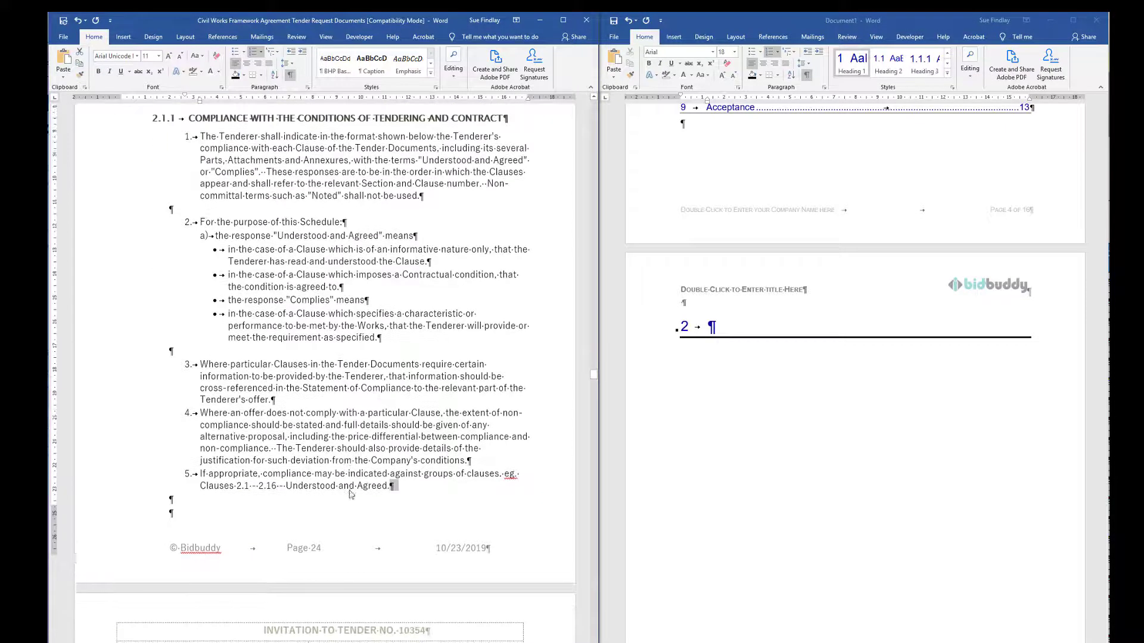
scroll(351, 484, "up", 8)
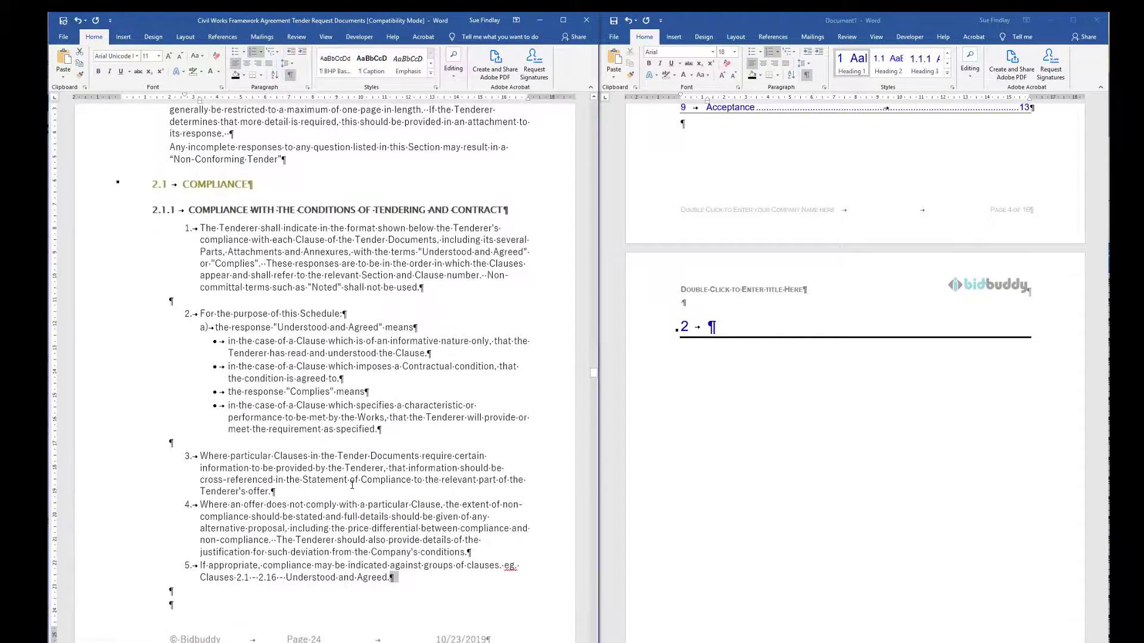
scroll(351, 485, "down", 1)
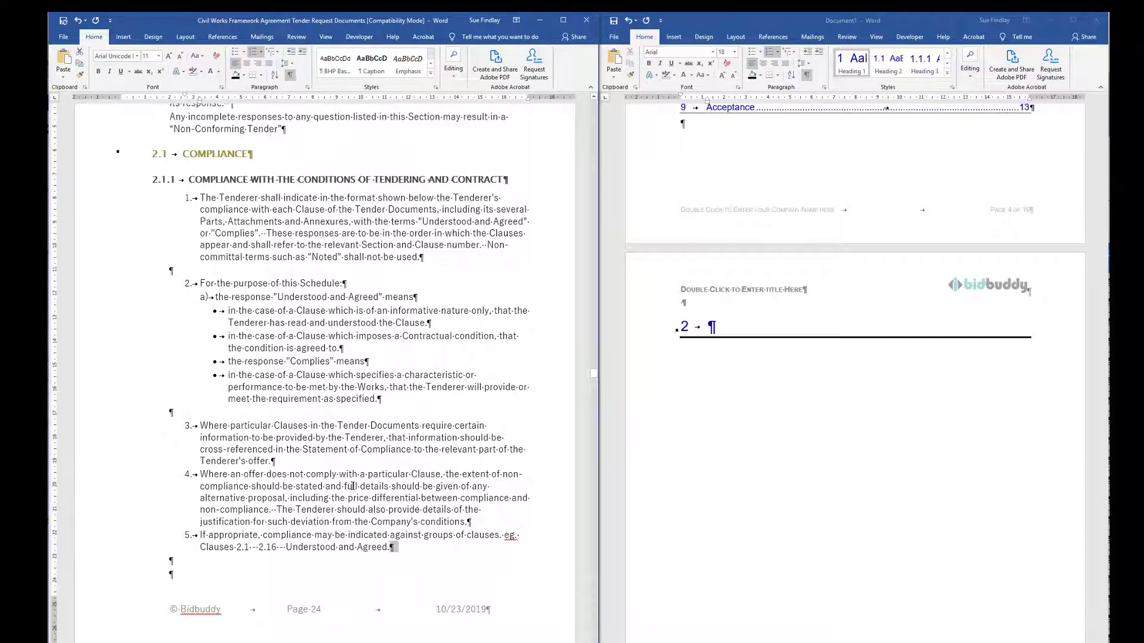
scroll(352, 486, "up", 4)
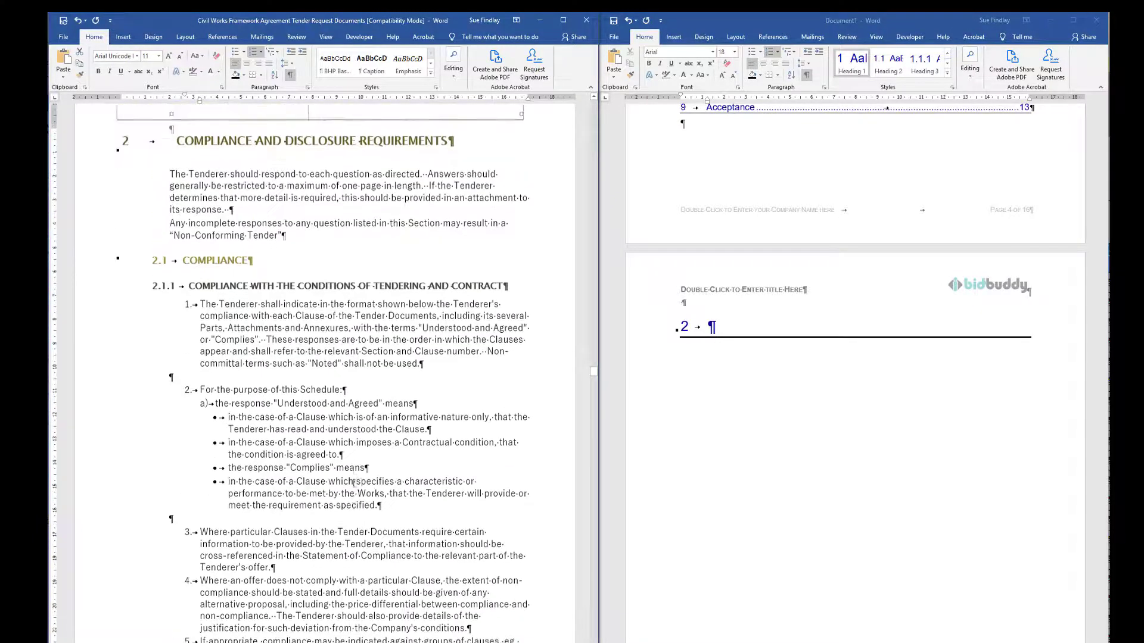
left_click(726, 335)
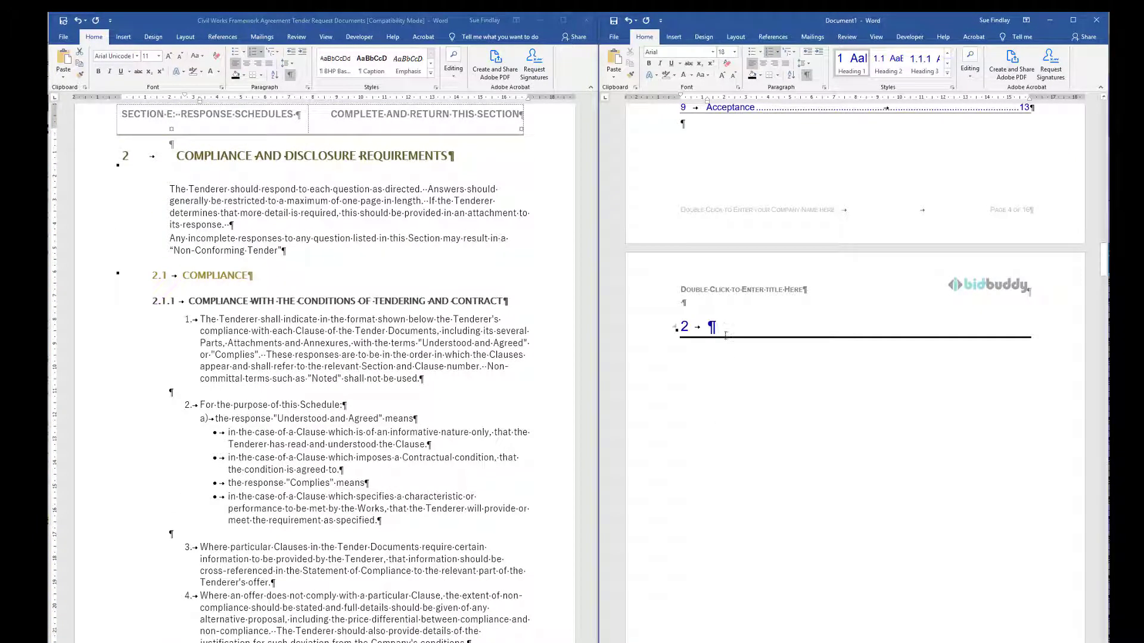
type("Compli")
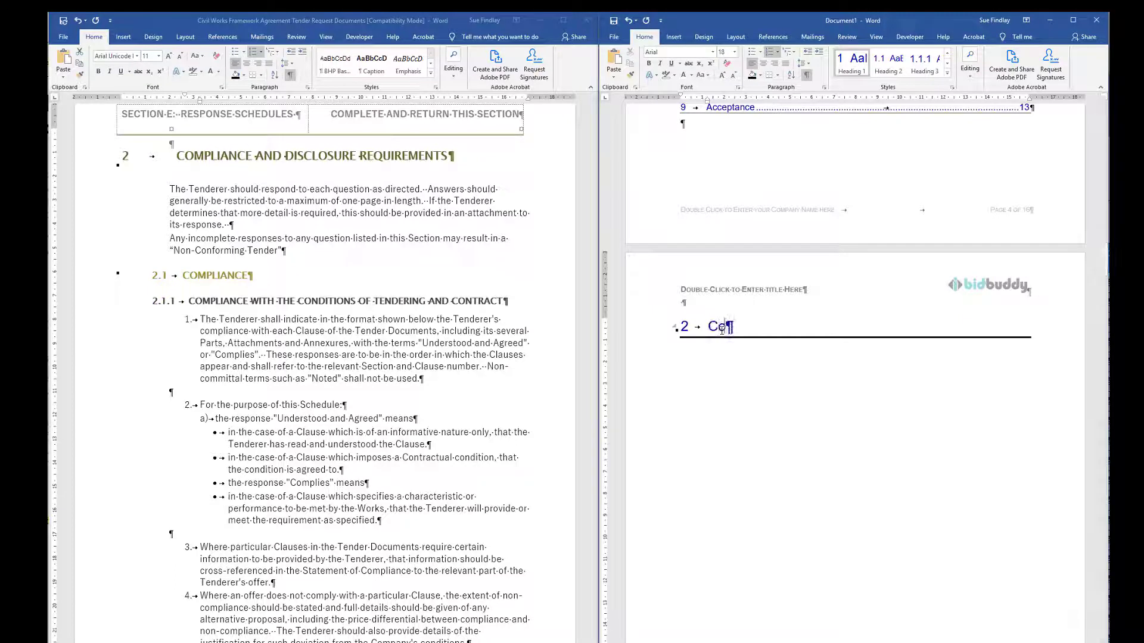
type("an")
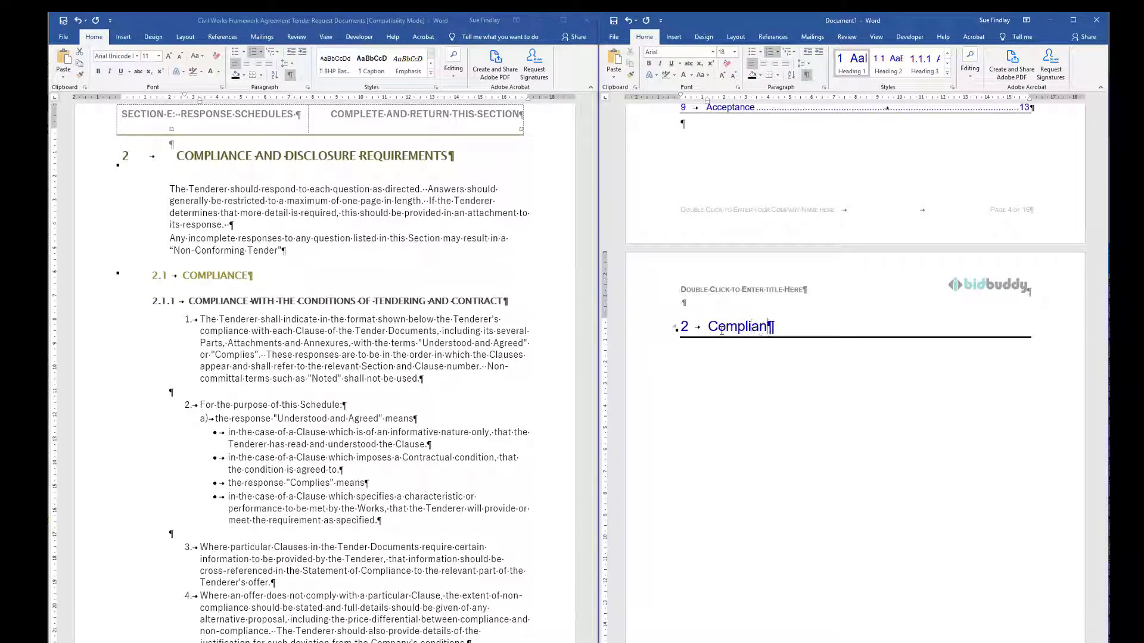
type("ce and Disclosure R")
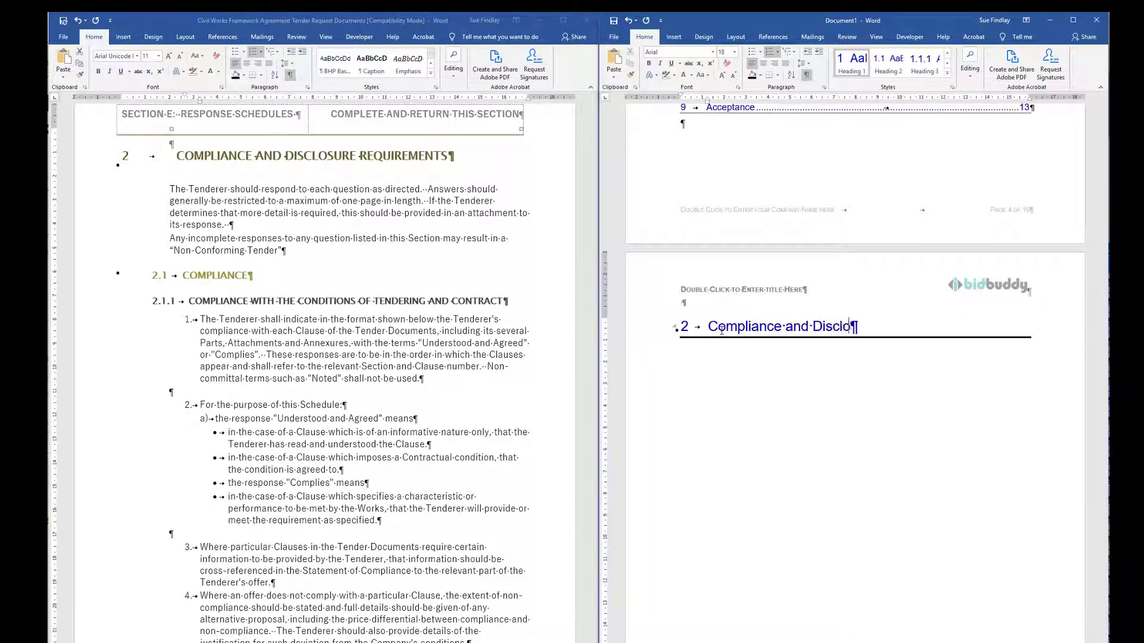
key("BackSpace")
type("Requirements")
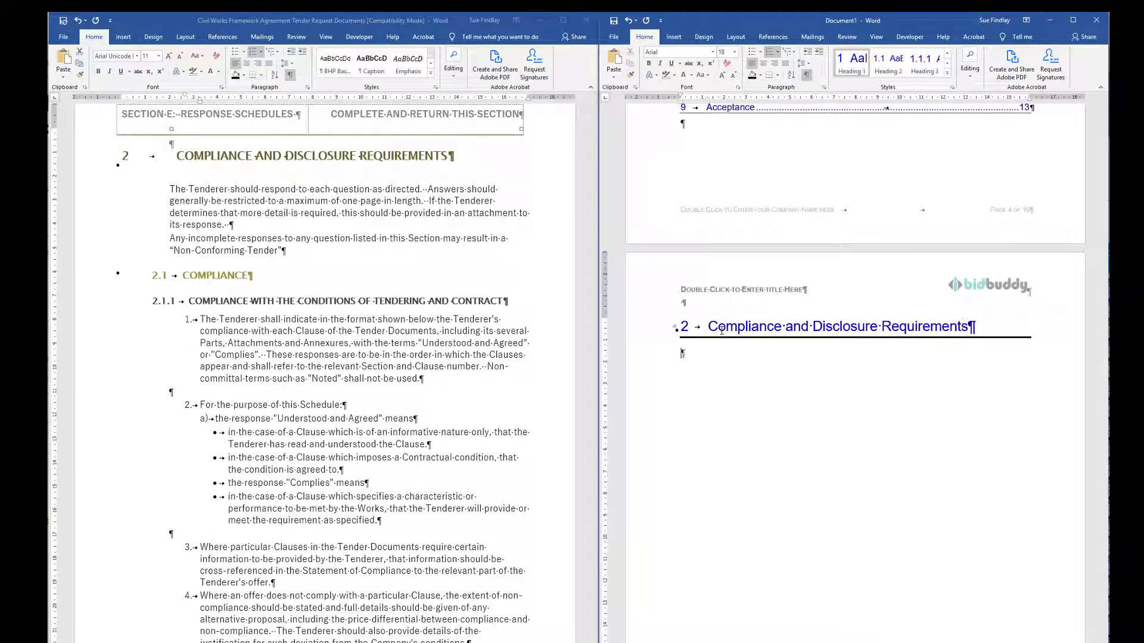
key("Down")
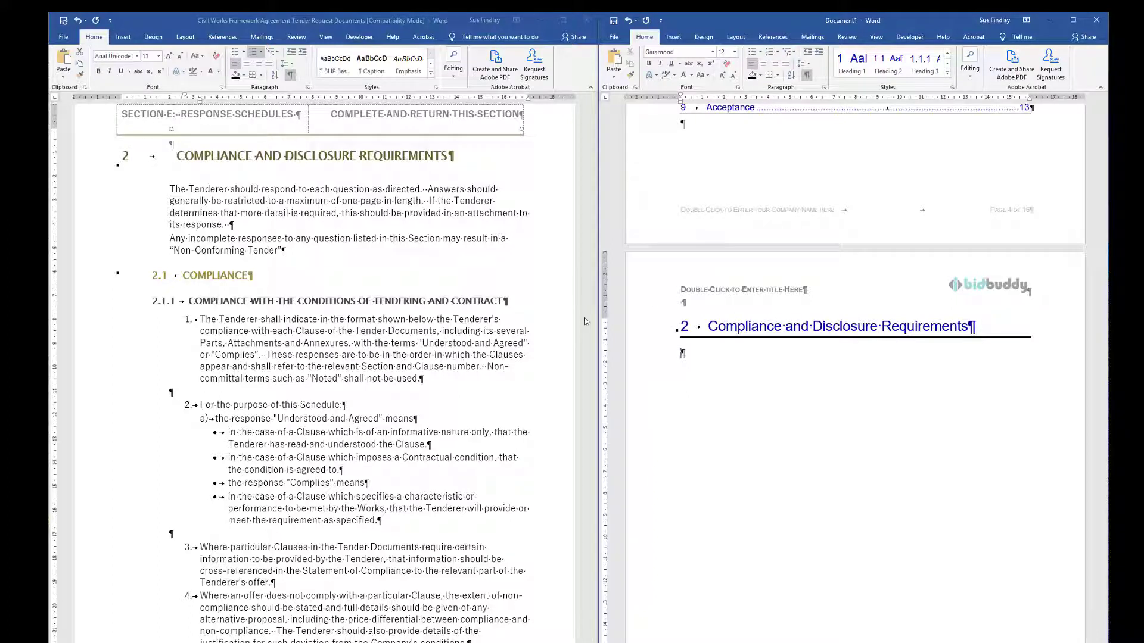
type("Compliance")
Step: Copy the tender's 2.1.1 Compliance with the Conditions of Tendering and Contract heading below the proposal's Compliance line as text only
scroll(341, 364, "down", 9)
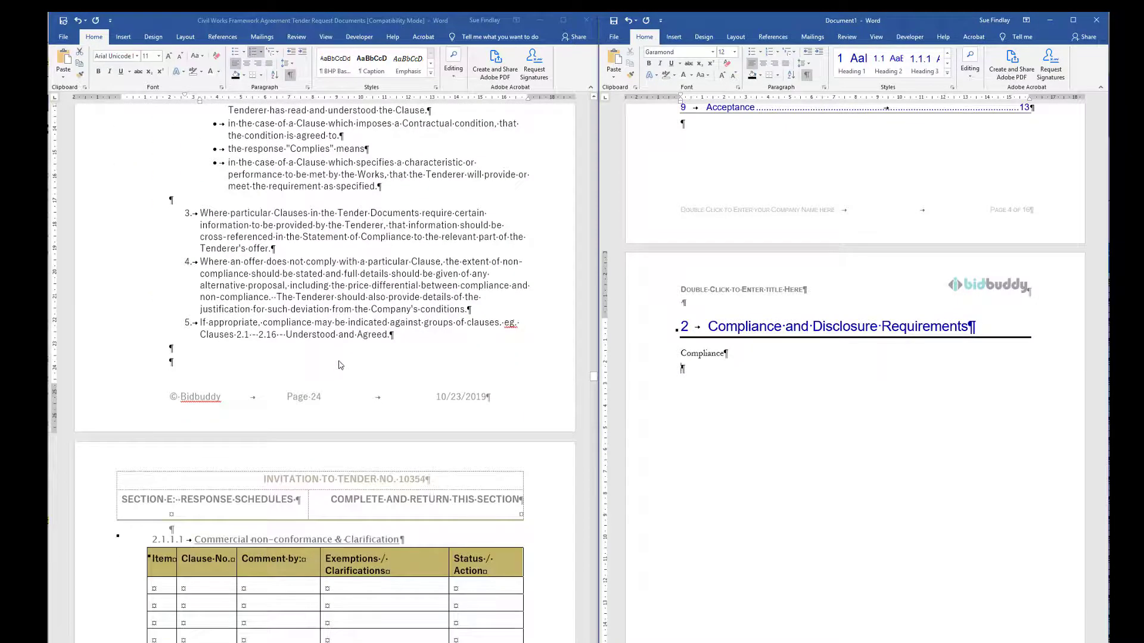
scroll(340, 365, "up", 6)
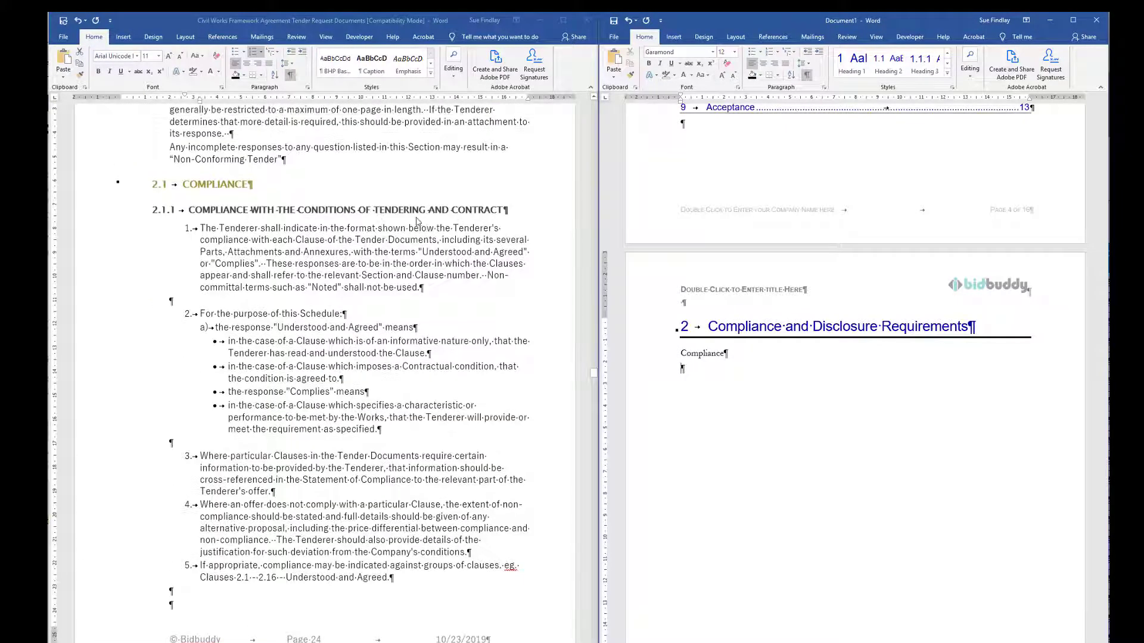
left_click(465, 208)
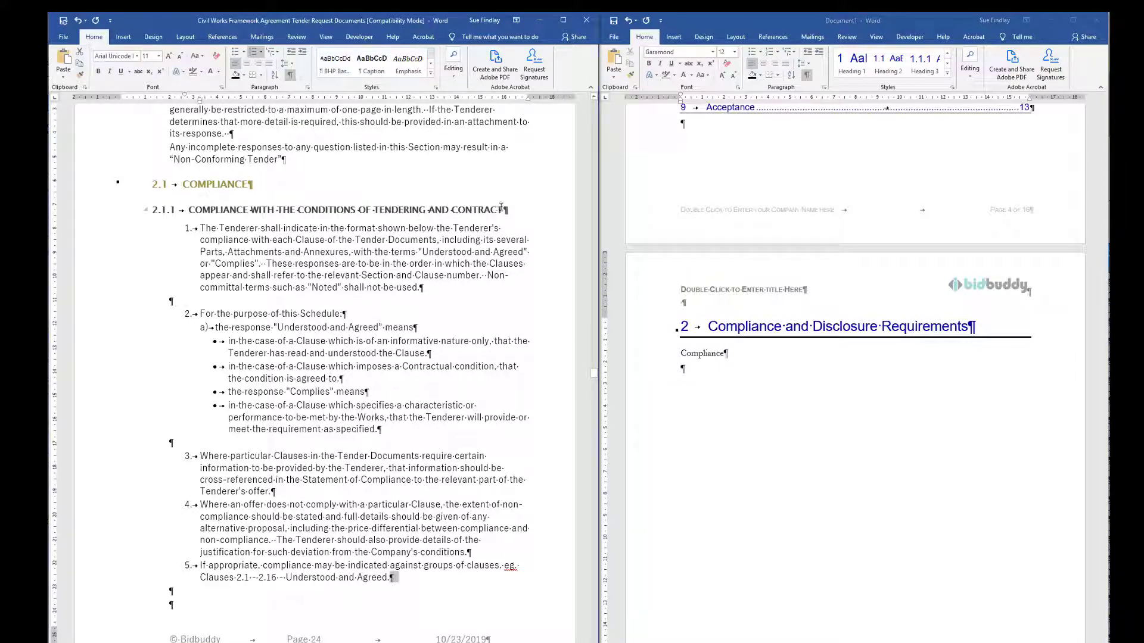
left_click_drag(501, 208, 204, 208)
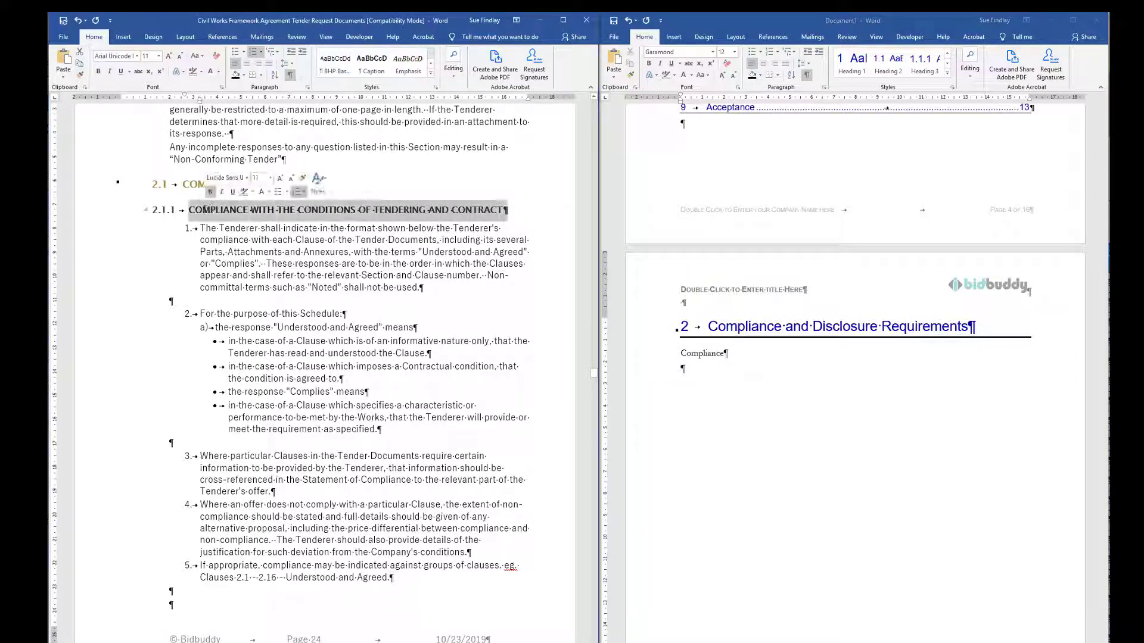
right_click(205, 208)
left_click(240, 229)
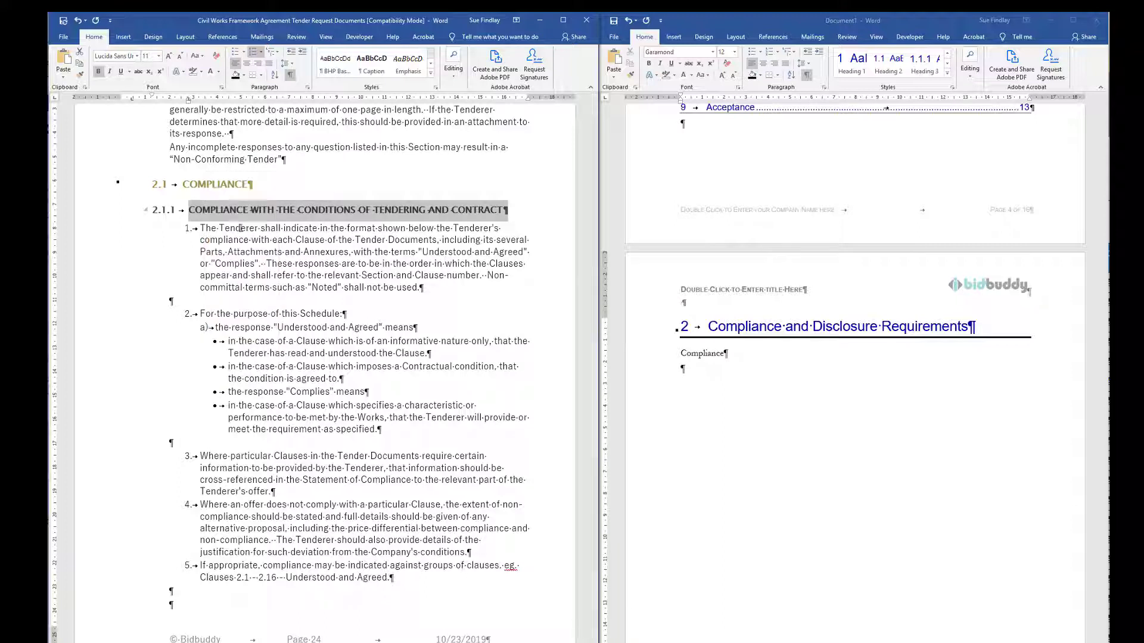
left_click(683, 369)
right_click(683, 369)
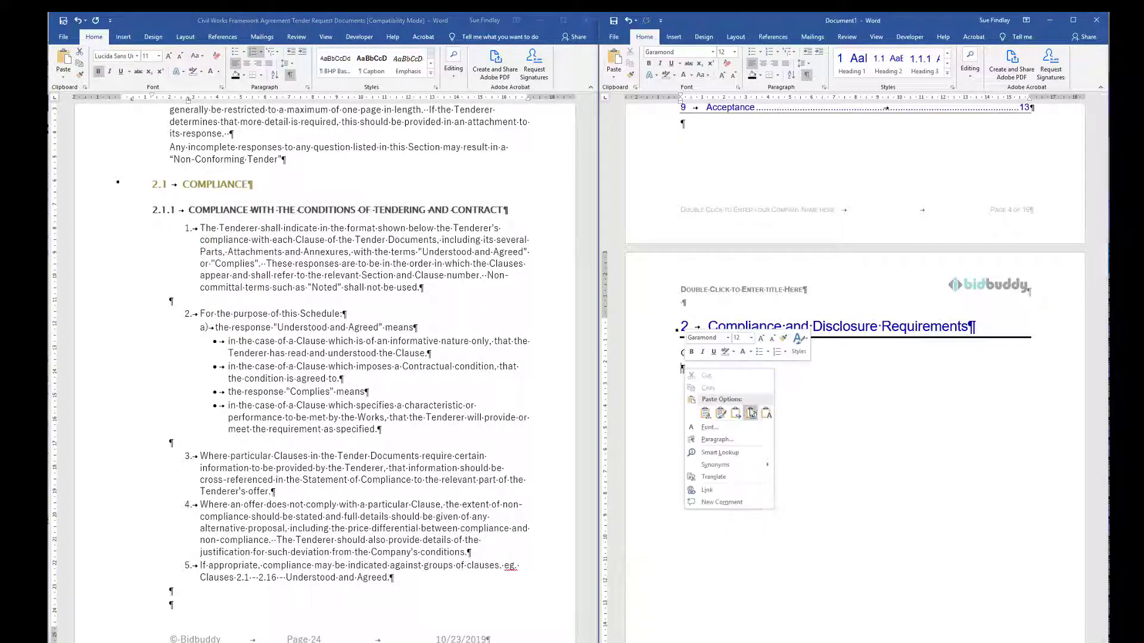
left_click(766, 414)
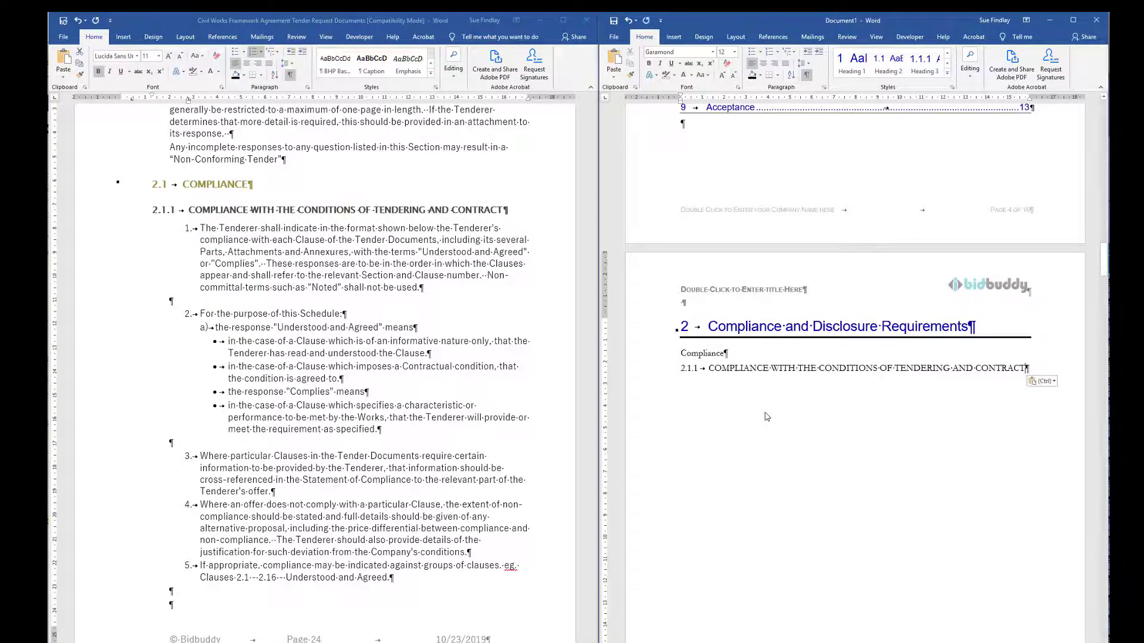
Step: Remove the 2.1.1 number and its tab from the start of the pasted heading line
key("BackSpace")
key("BackSpace")
key("BackSpace")
key("BackSpace")
key("BackSpace")
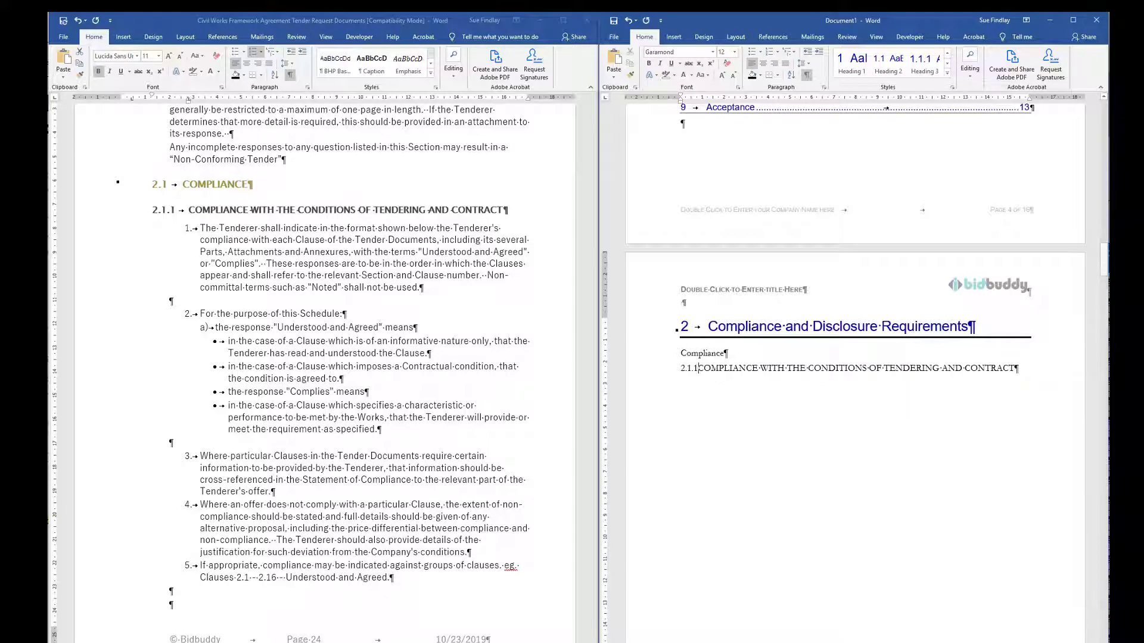
key("BackSpace")
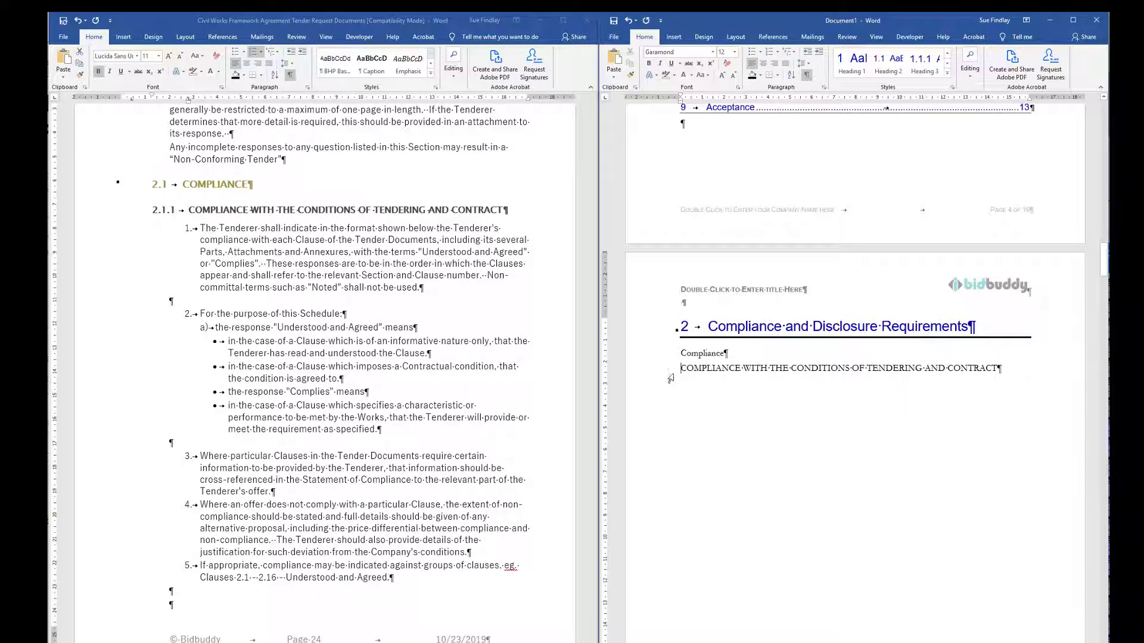
Step: Change the pasted all-caps 2.1.1 heading line in the proposal to Capitalize Each Word case
left_click(672, 378)
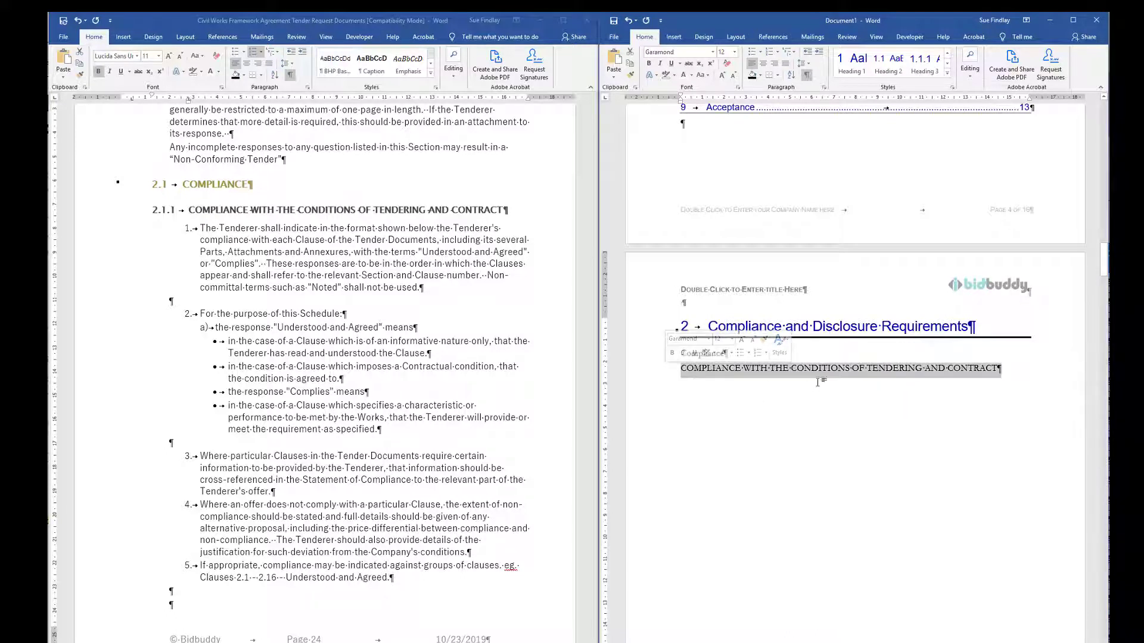
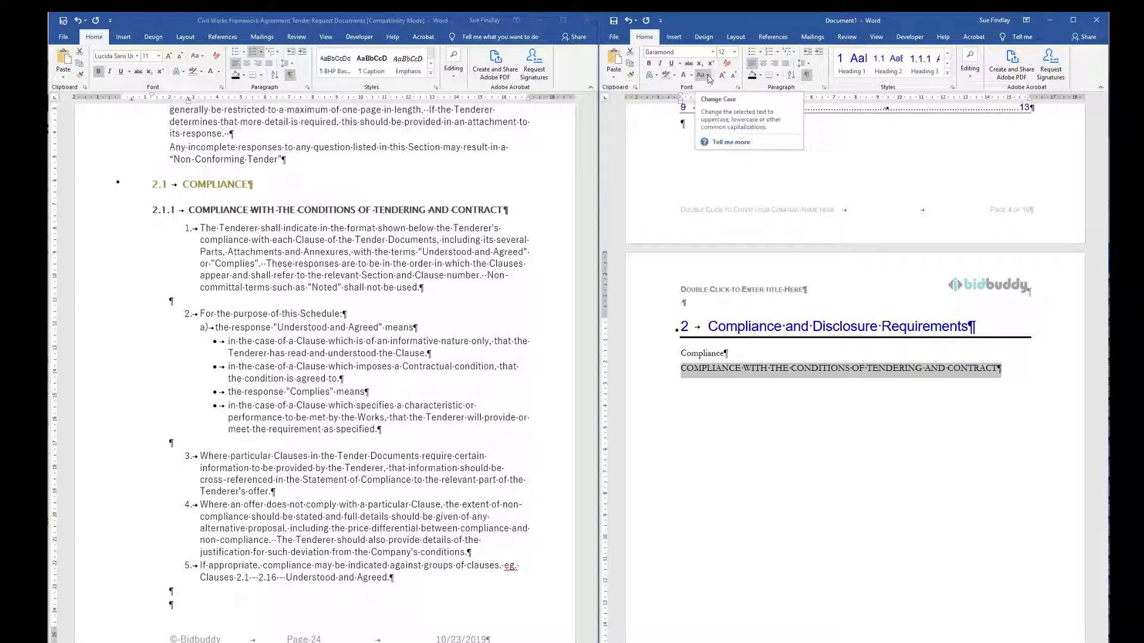
left_click(708, 76)
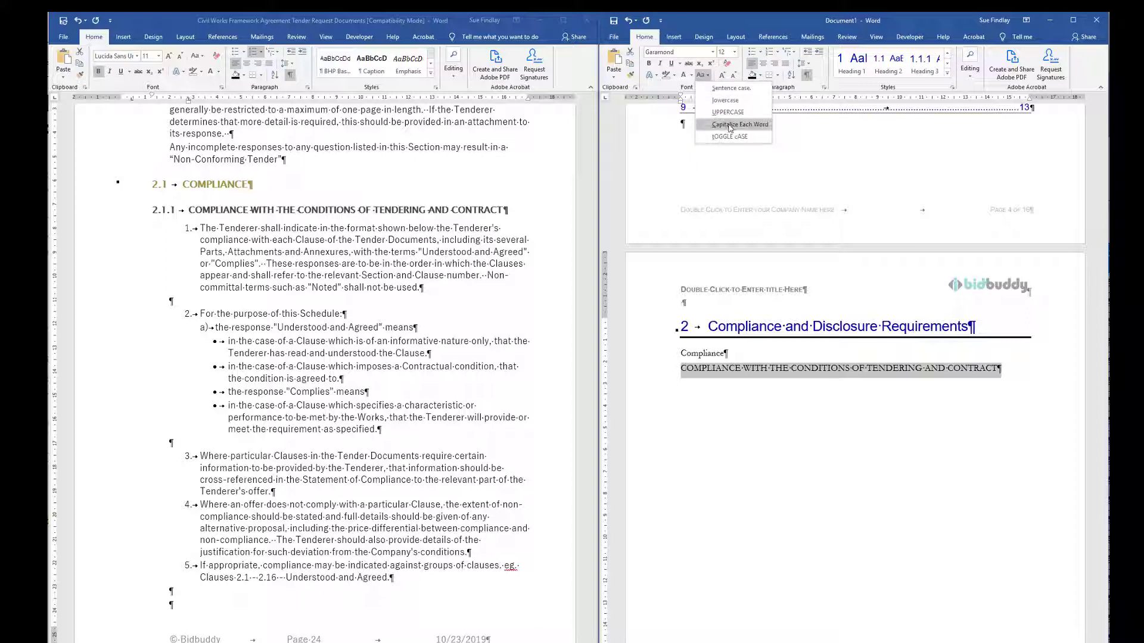
left_click(730, 124)
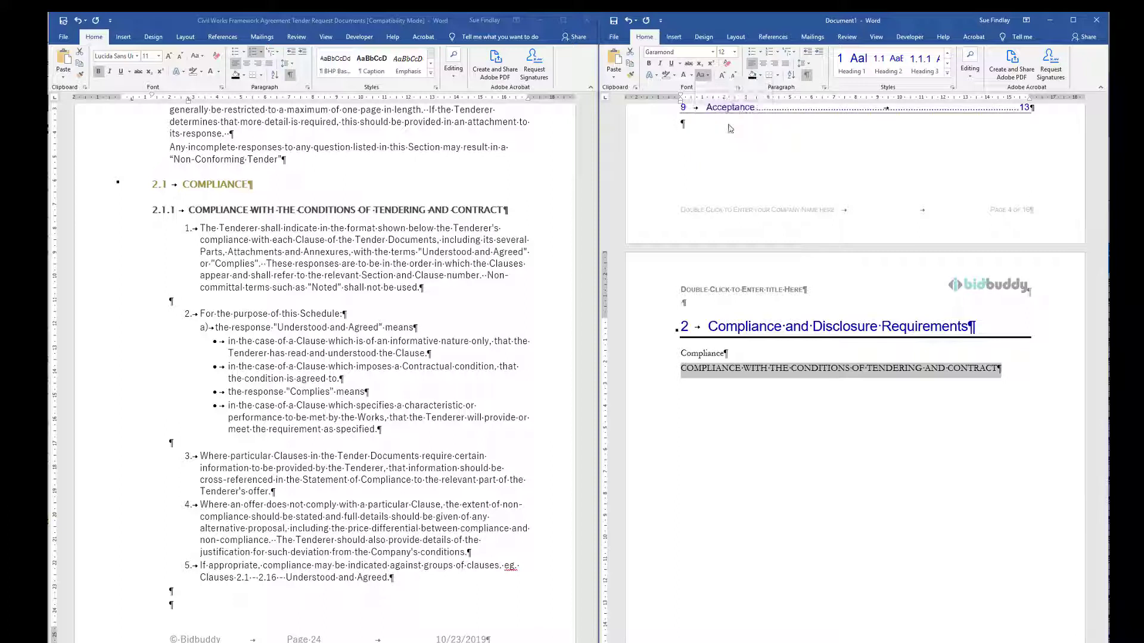
Step: Lowercase the minor words in the pasted line so it reads "Compliance with the Conditions of Tendering and Contract"
left_click(733, 372)
key("BackSpace")
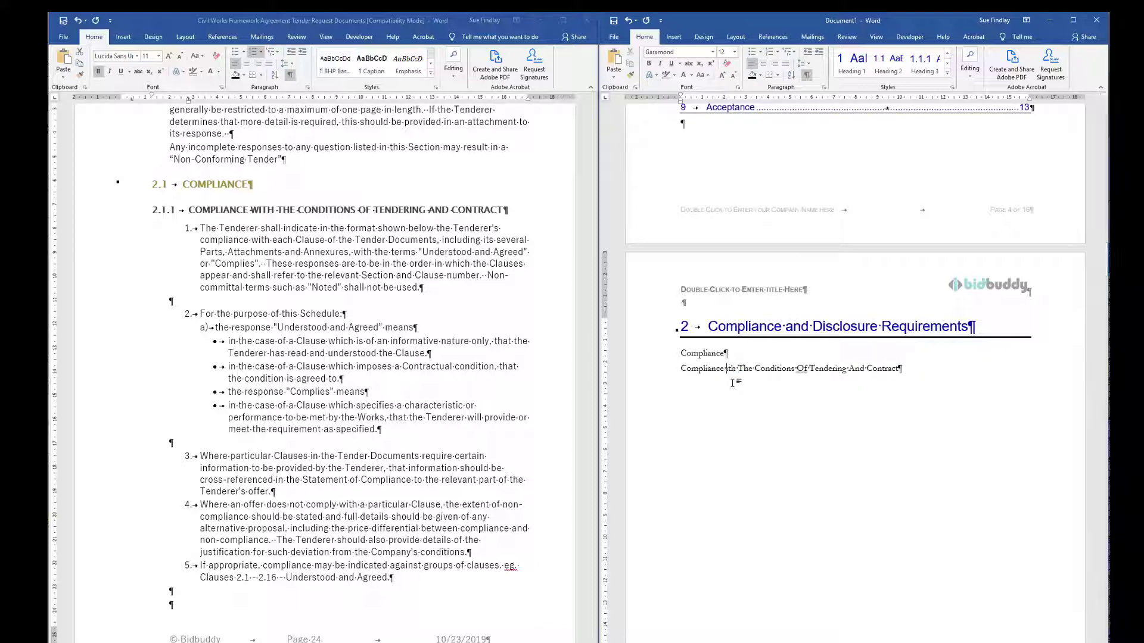
type("w")
left_click_drag(744, 369, 805, 369)
type("ti")
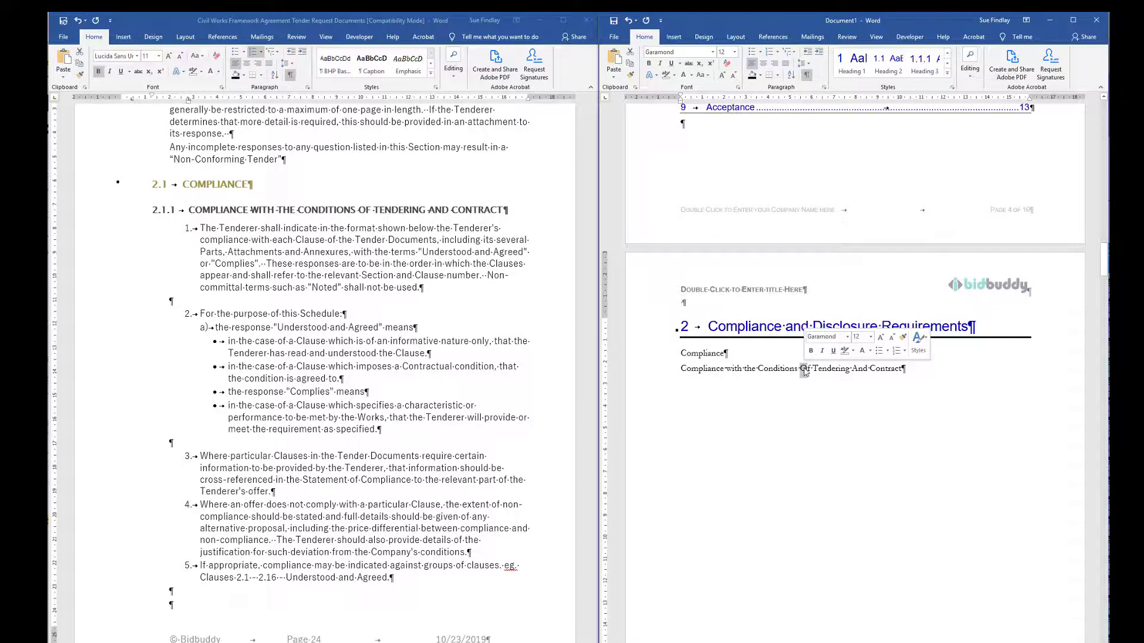
type("o")
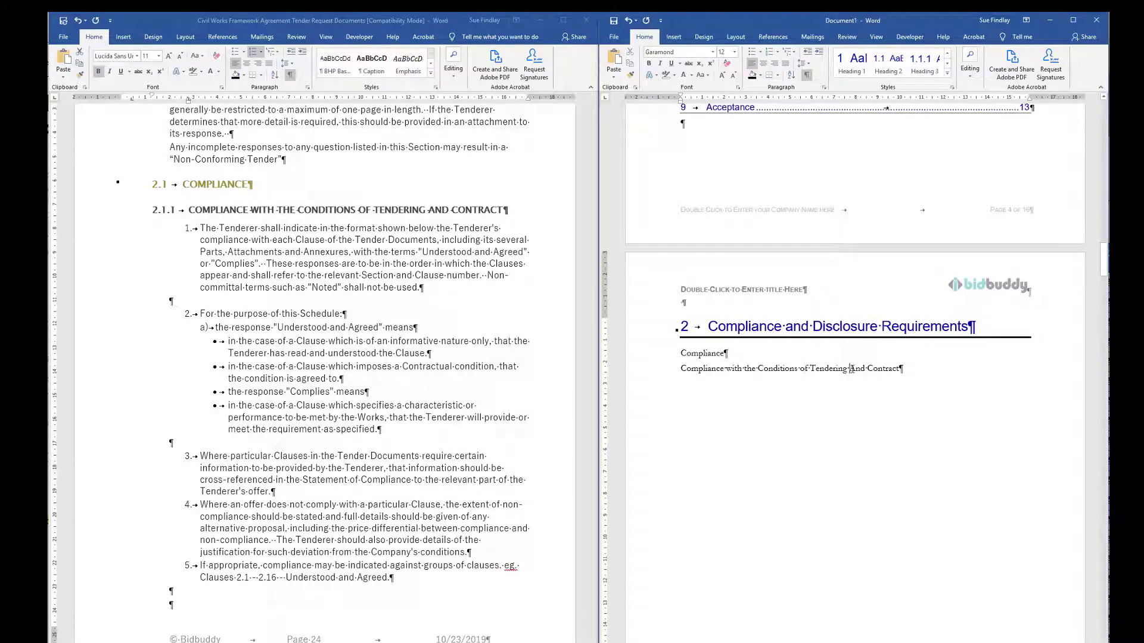
left_click_drag(851, 369, 856, 368)
type("a")
Step: Apply Heading 2 to the Compliance line and Heading 3 to the line below it, and add an empty line after them
left_click(662, 354)
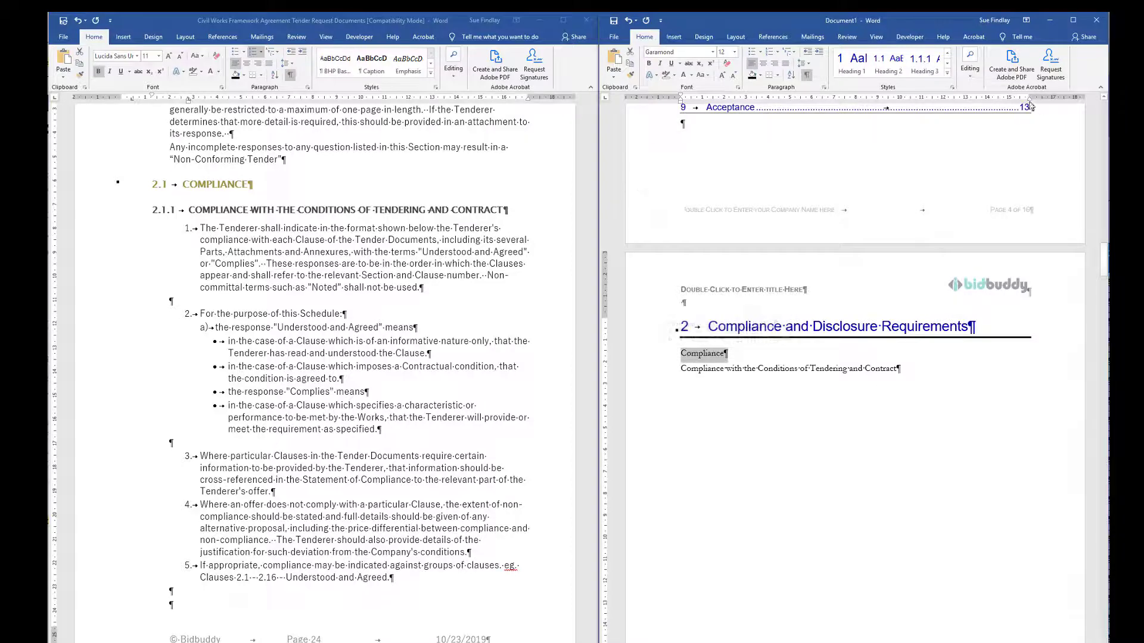
left_click(952, 87)
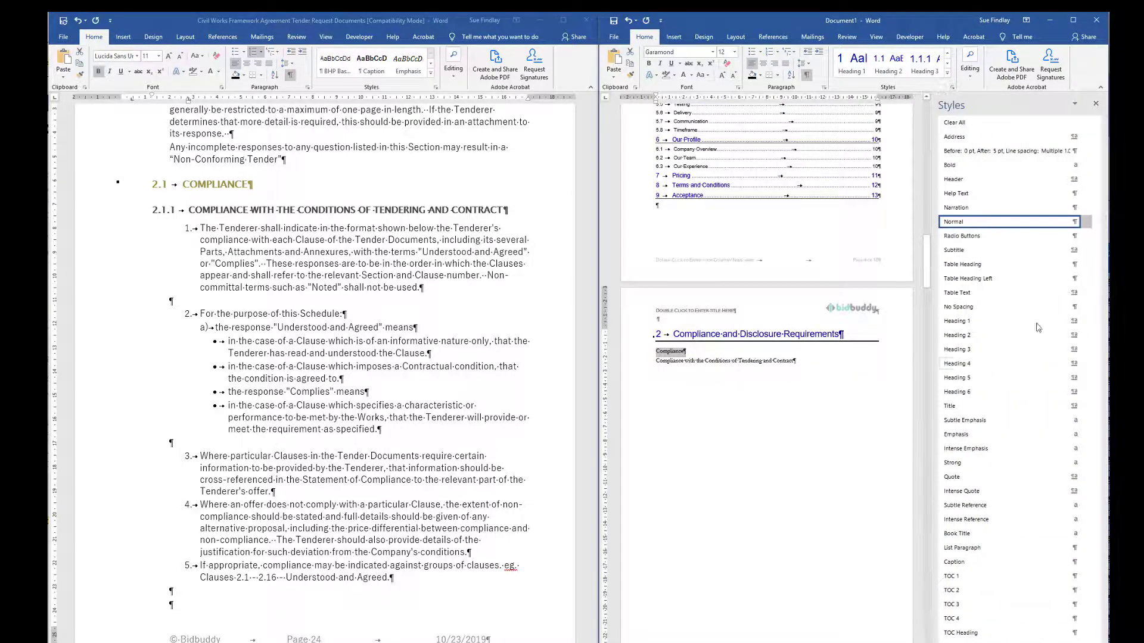
left_click(958, 335)
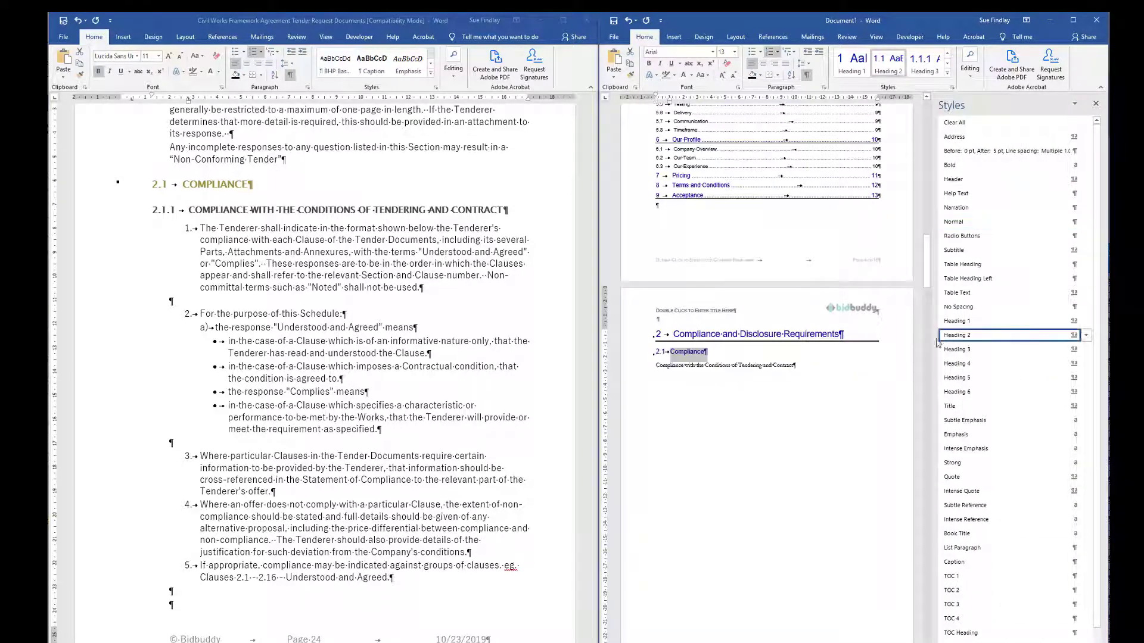
left_click(632, 366)
left_click(957, 350)
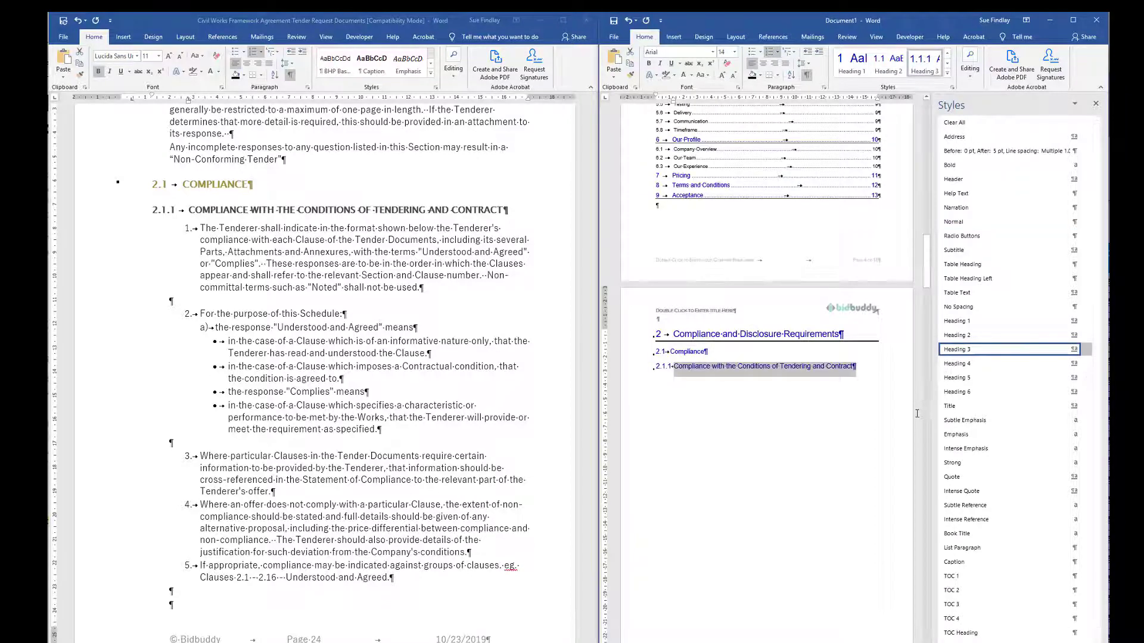
left_click(881, 393)
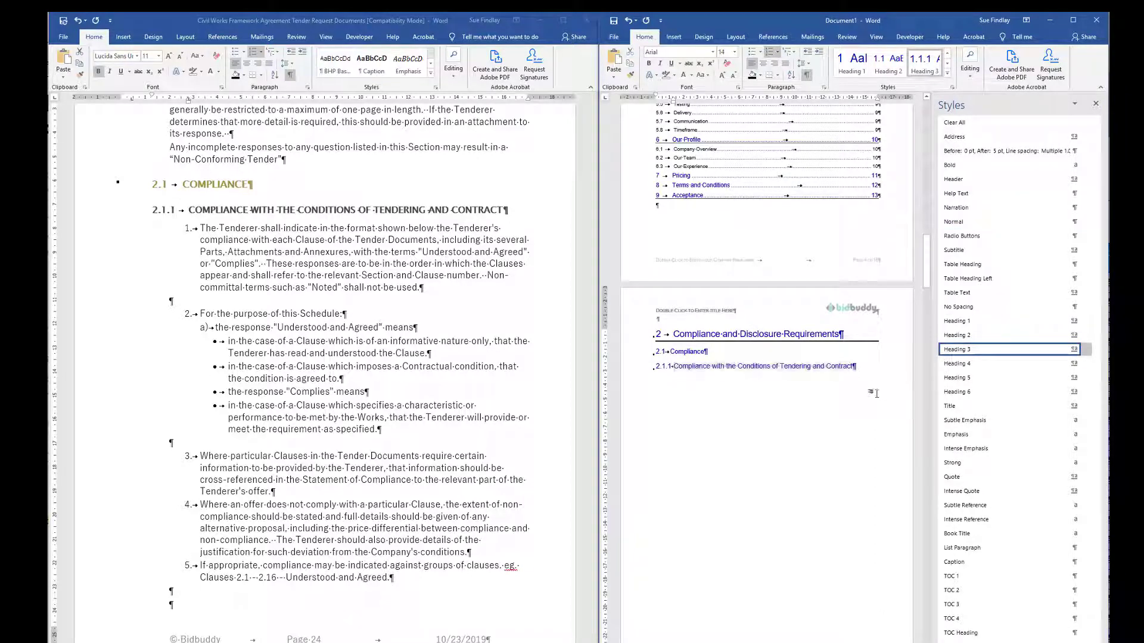
key("Return")
Step: Copy the tender's 2.1.1.1 Commercial non-conformance & Clarification table below the proposal's 2.1.1 heading as text only
scroll(343, 394, "down", 6)
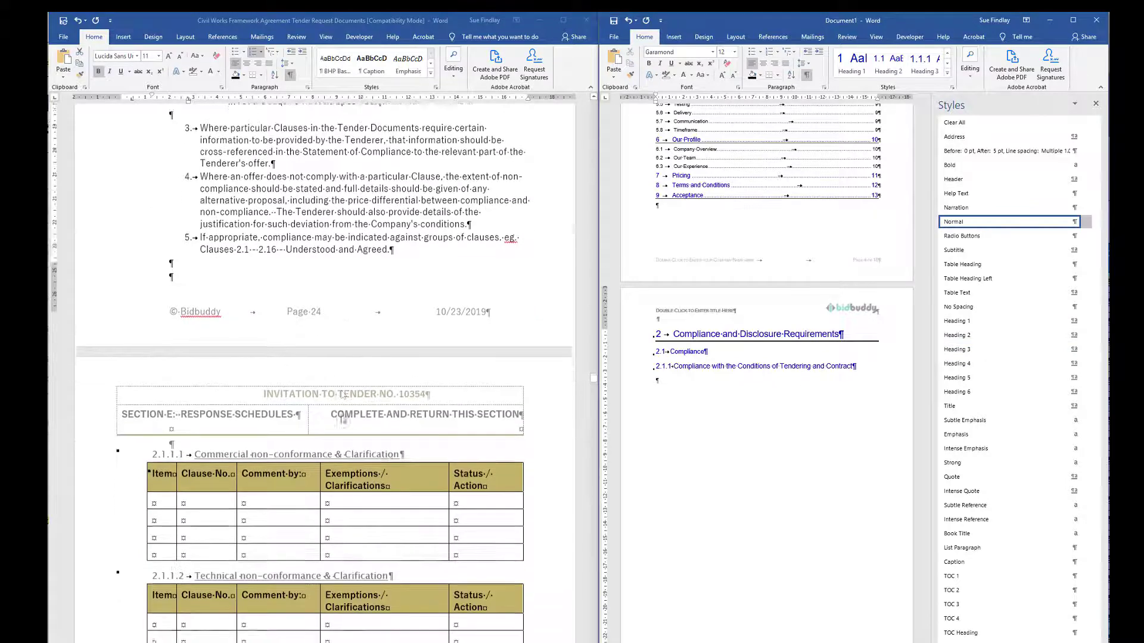
scroll(343, 395, "down", 4)
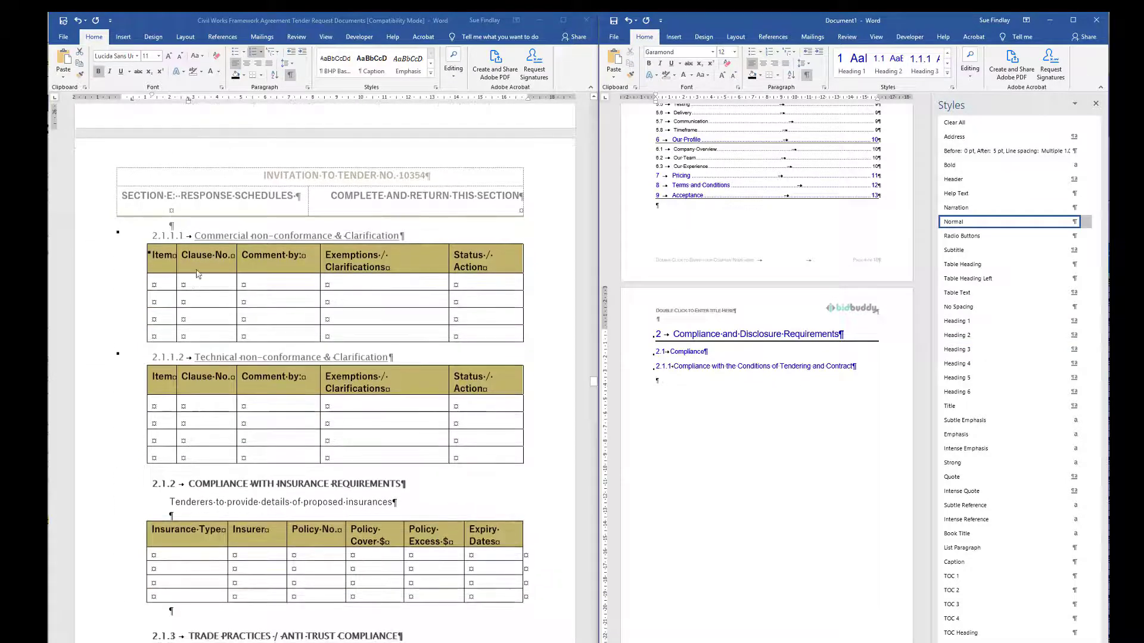
left_click(152, 251)
left_click(144, 242)
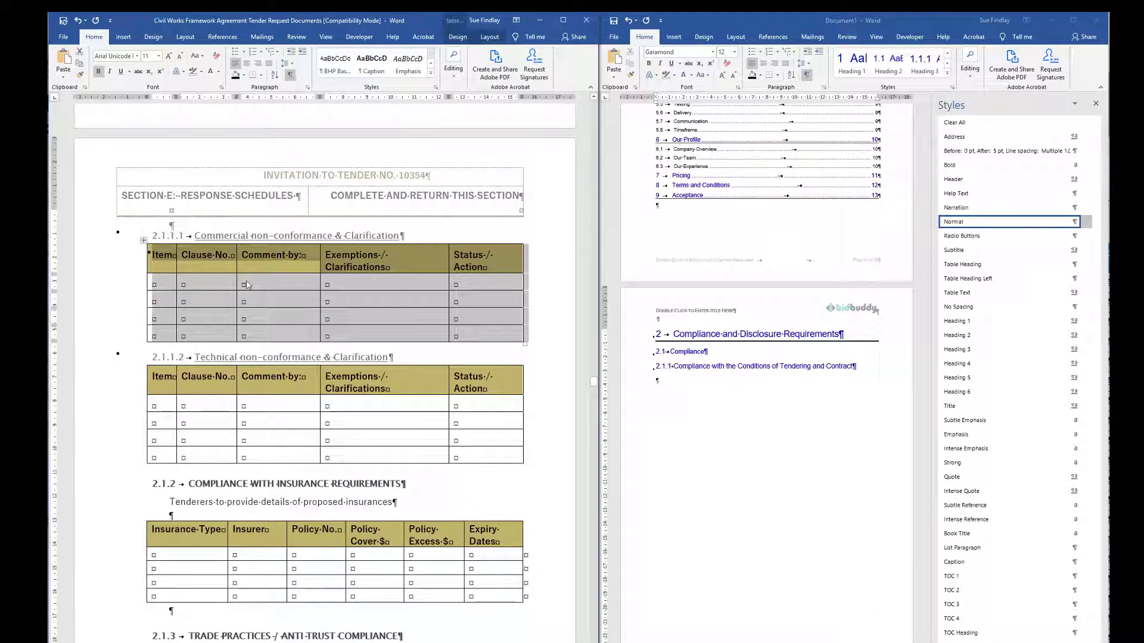
left_click_drag(111, 240, 152, 240)
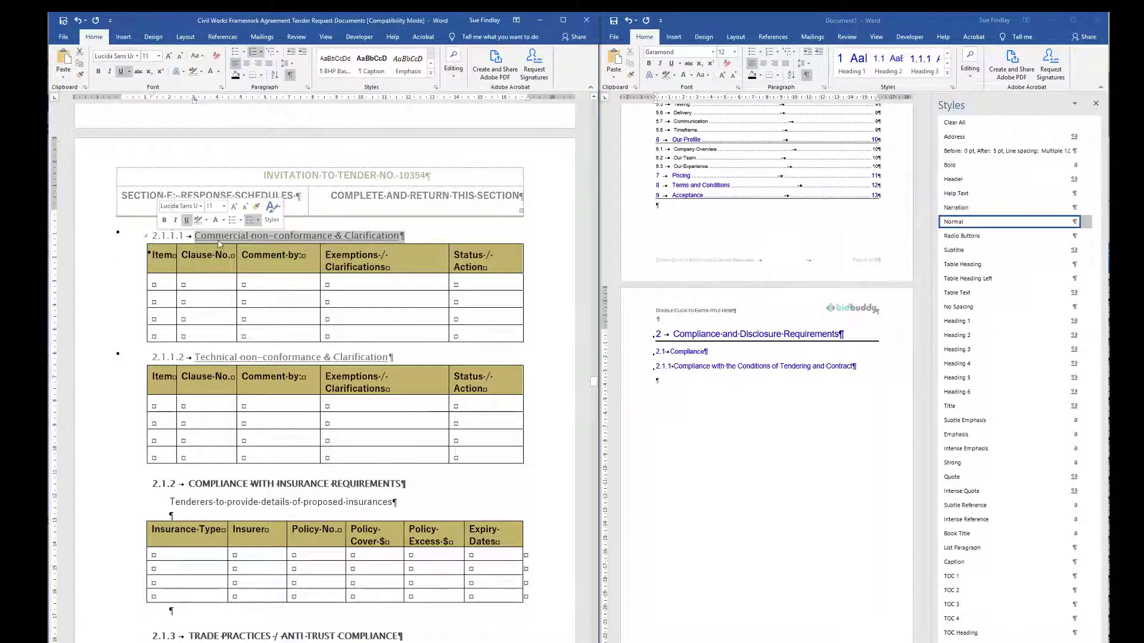
left_click(161, 249)
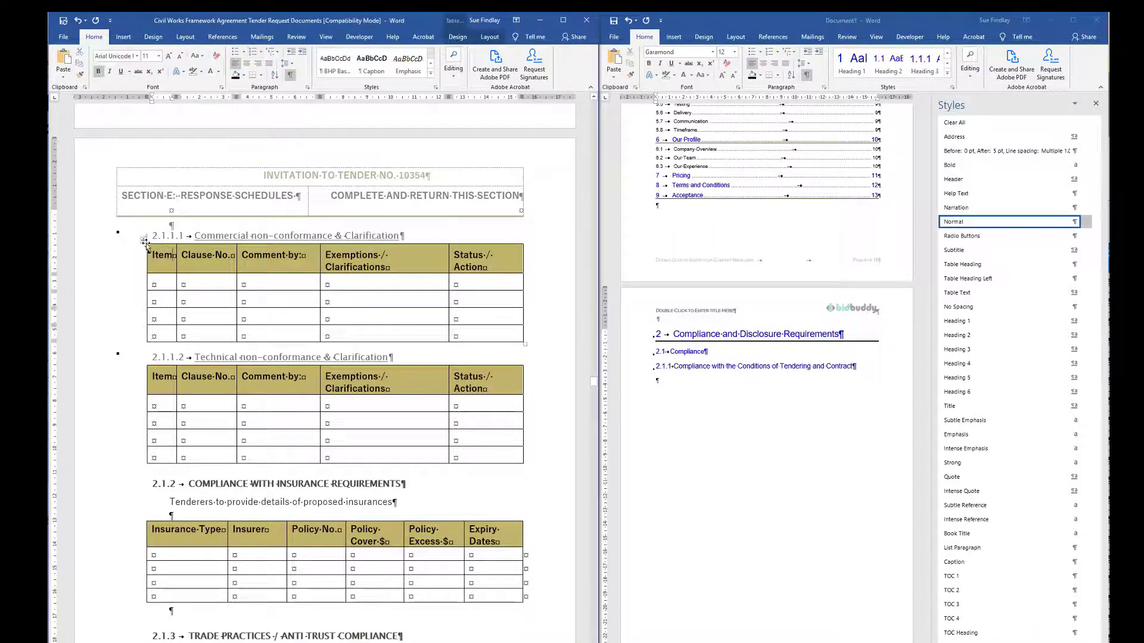
left_click(144, 242)
right_click(183, 260)
left_click(210, 285)
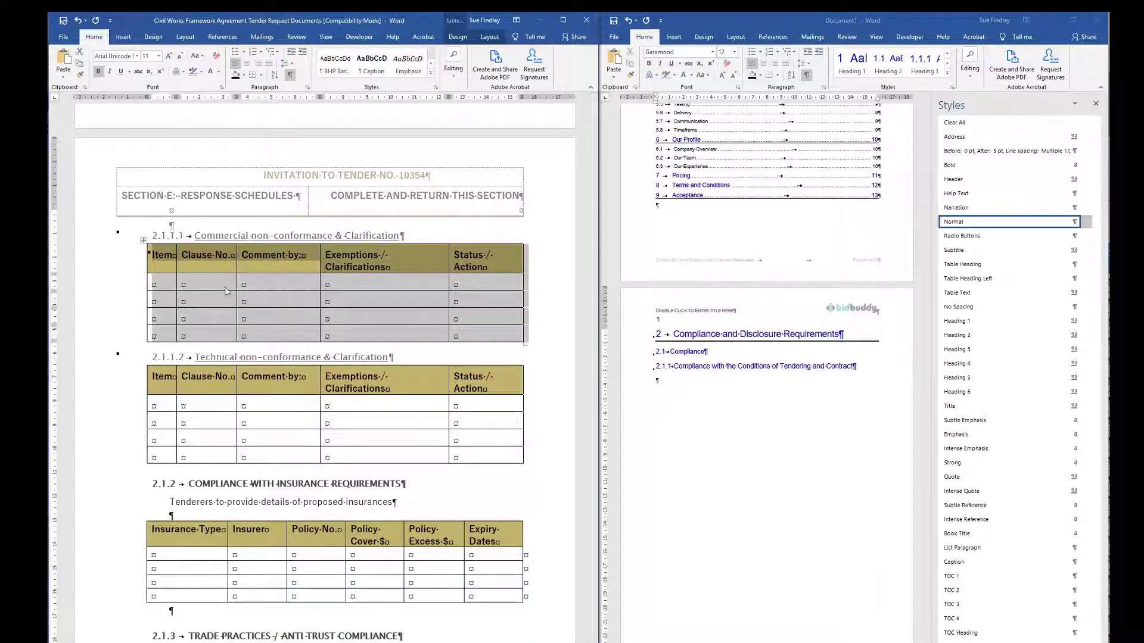
left_click(661, 381)
right_click(665, 385)
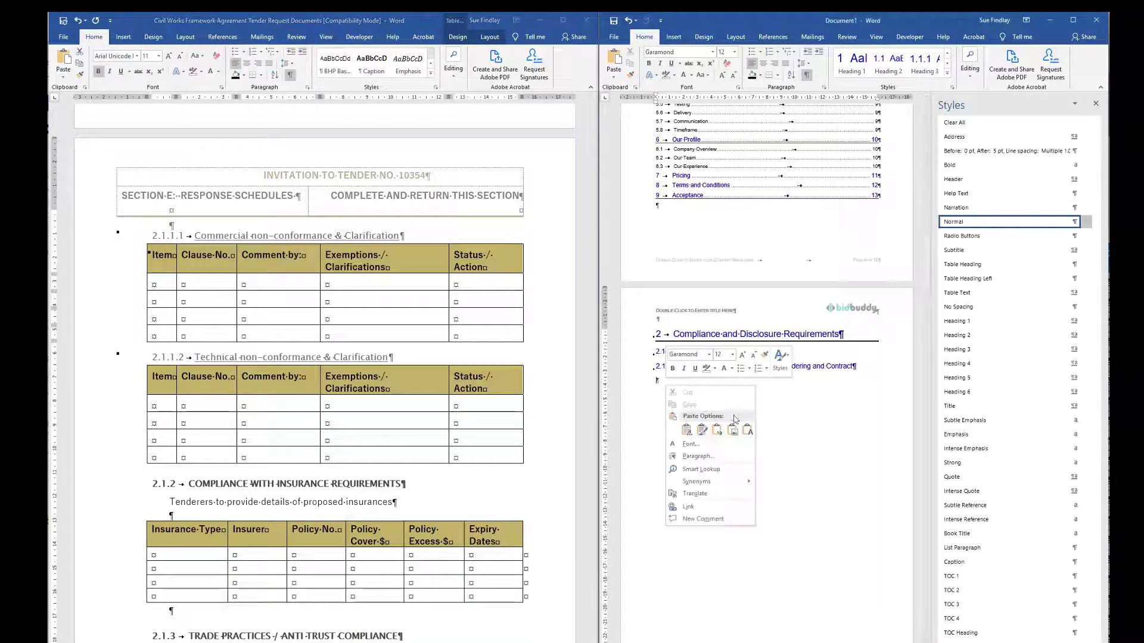
left_click(748, 429)
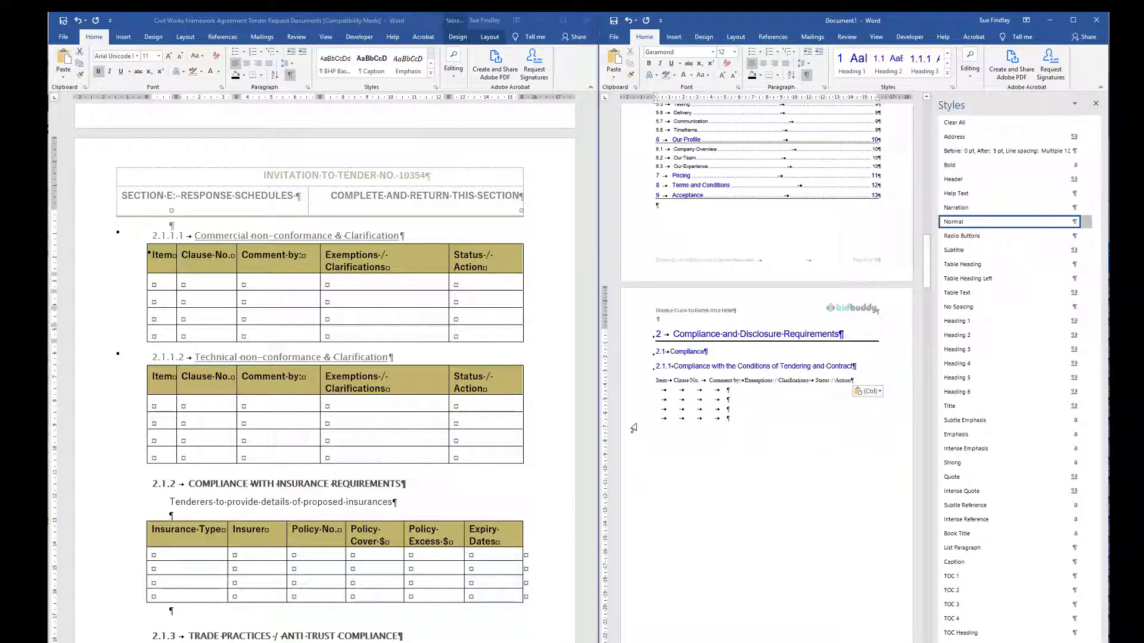
Step: Convert the pasted five-column text into a table, separating the text at tabs
left_click_drag(633, 428, 633, 390)
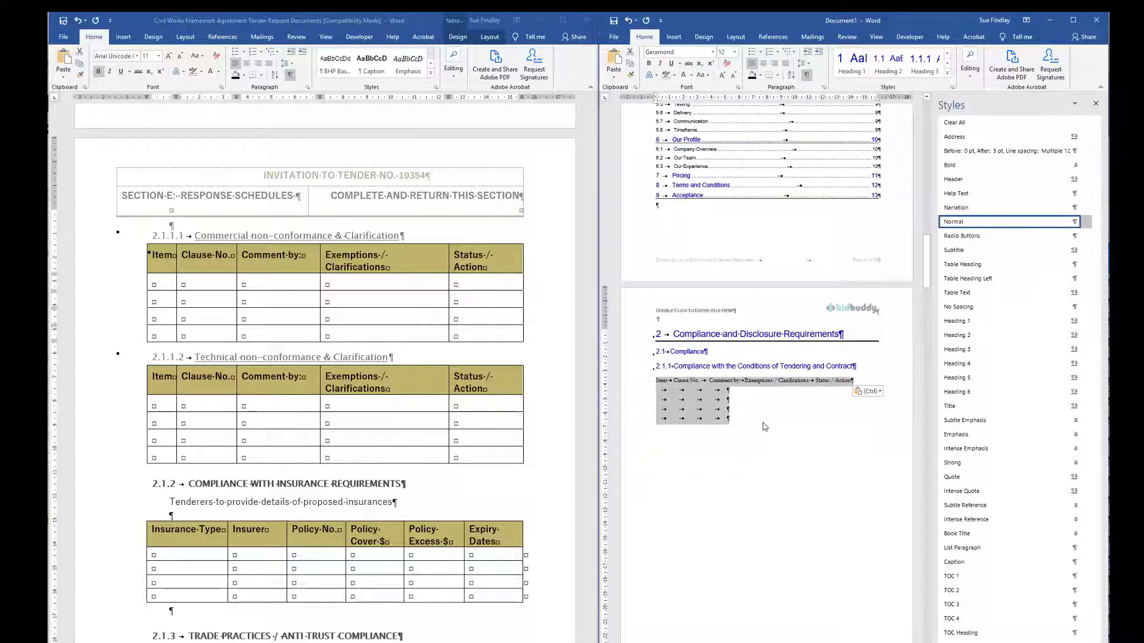
left_click(705, 36)
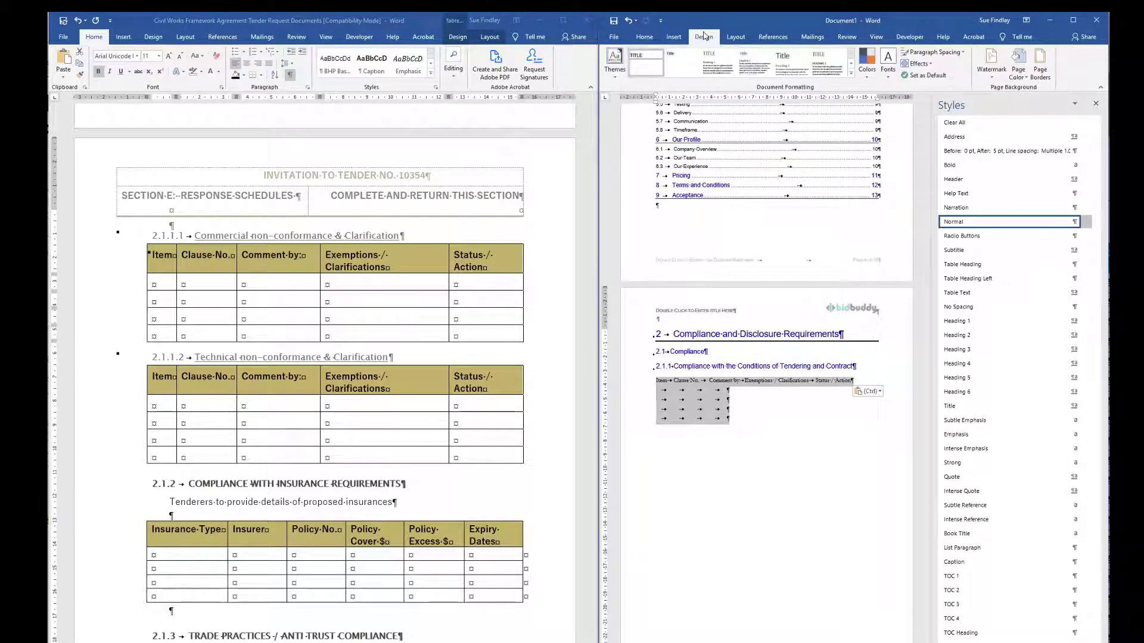
left_click(736, 37)
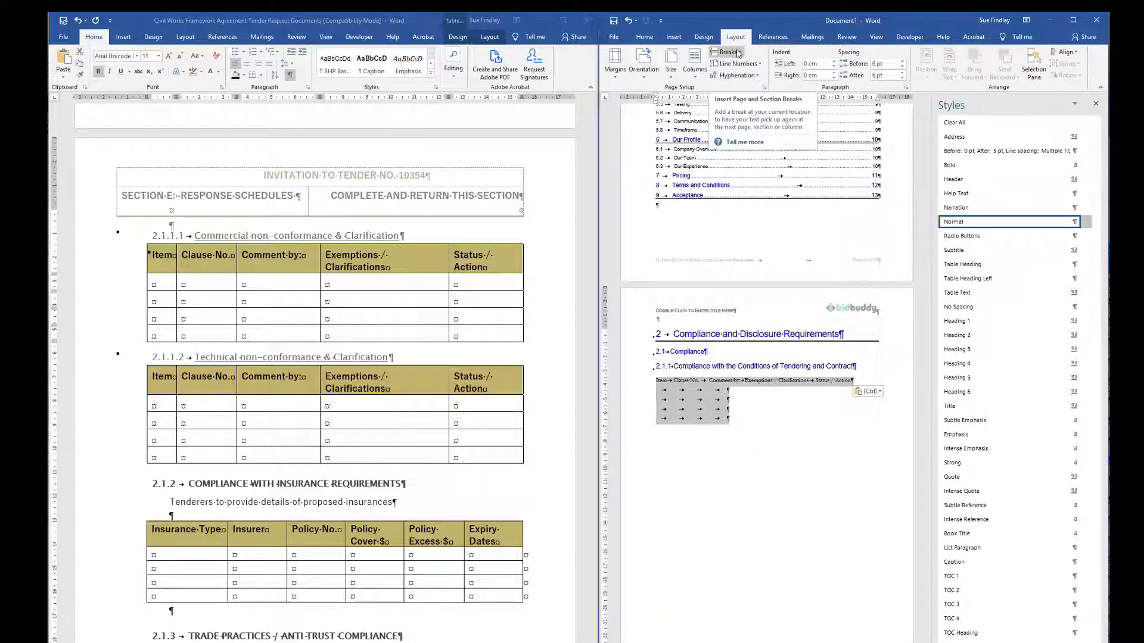
left_click(673, 37)
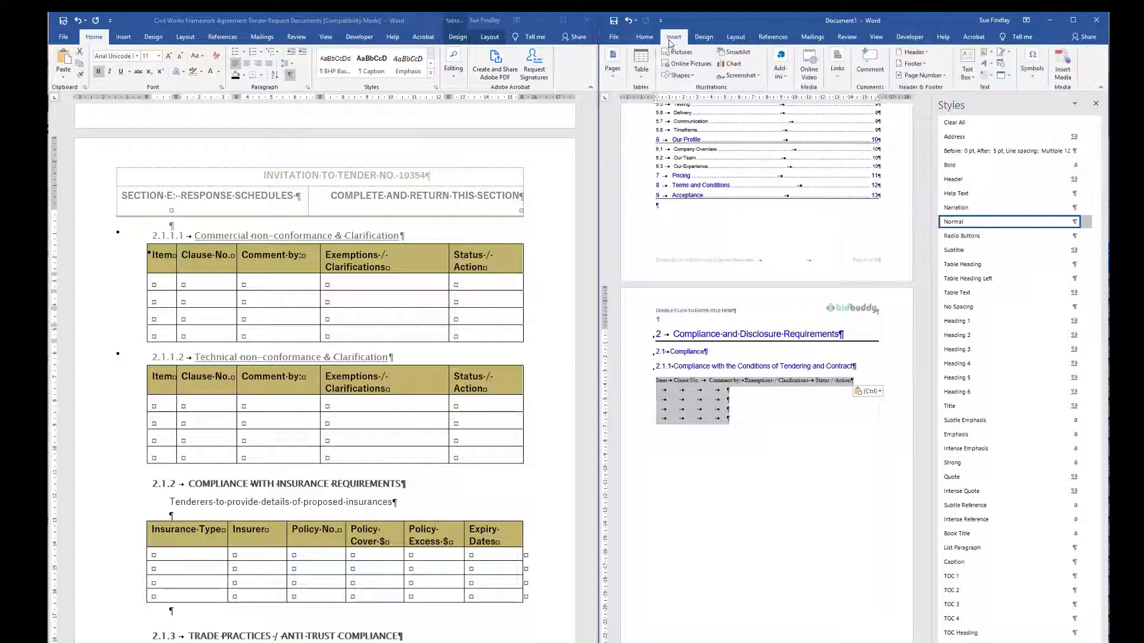
left_click(642, 70)
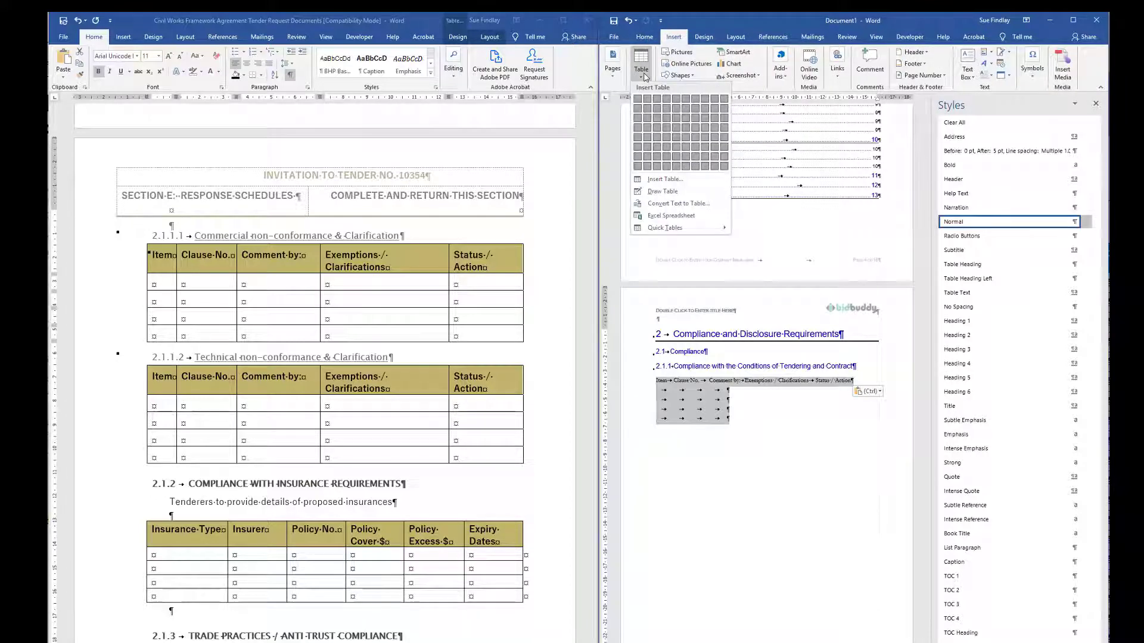
left_click(677, 205)
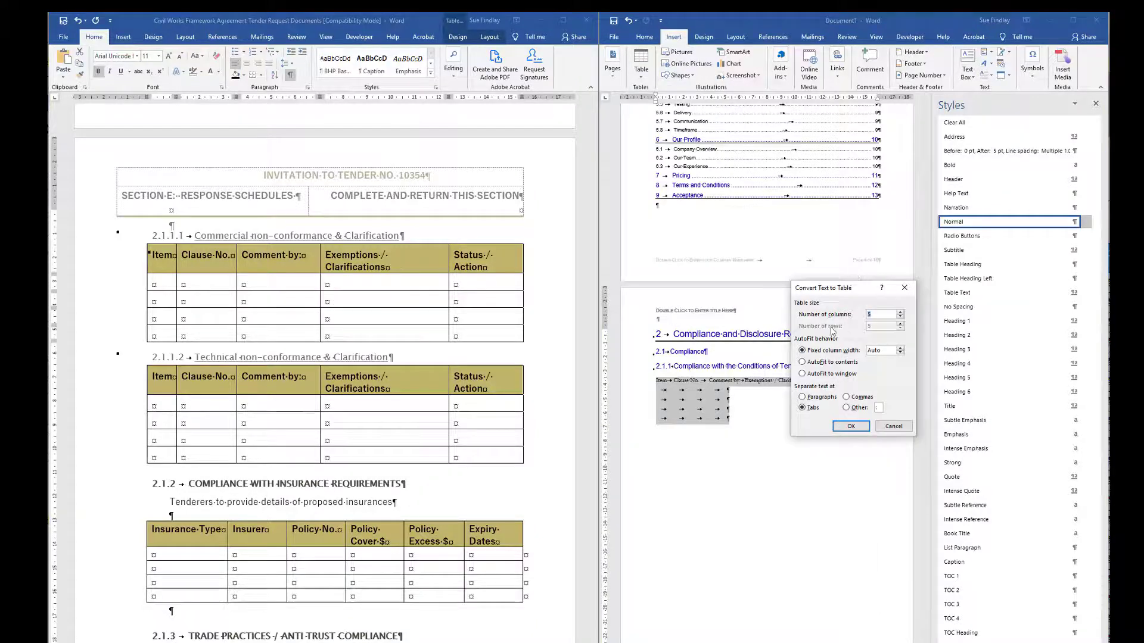
left_click(846, 427)
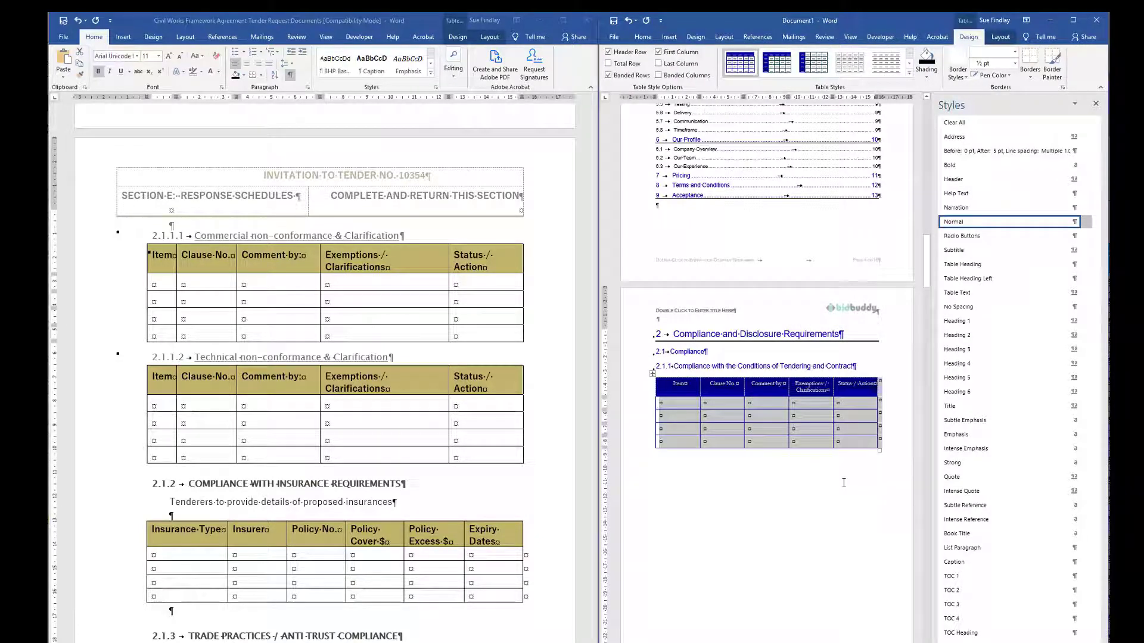
Step: Apply the Table Heading style to the header row of the new table
left_click(631, 394)
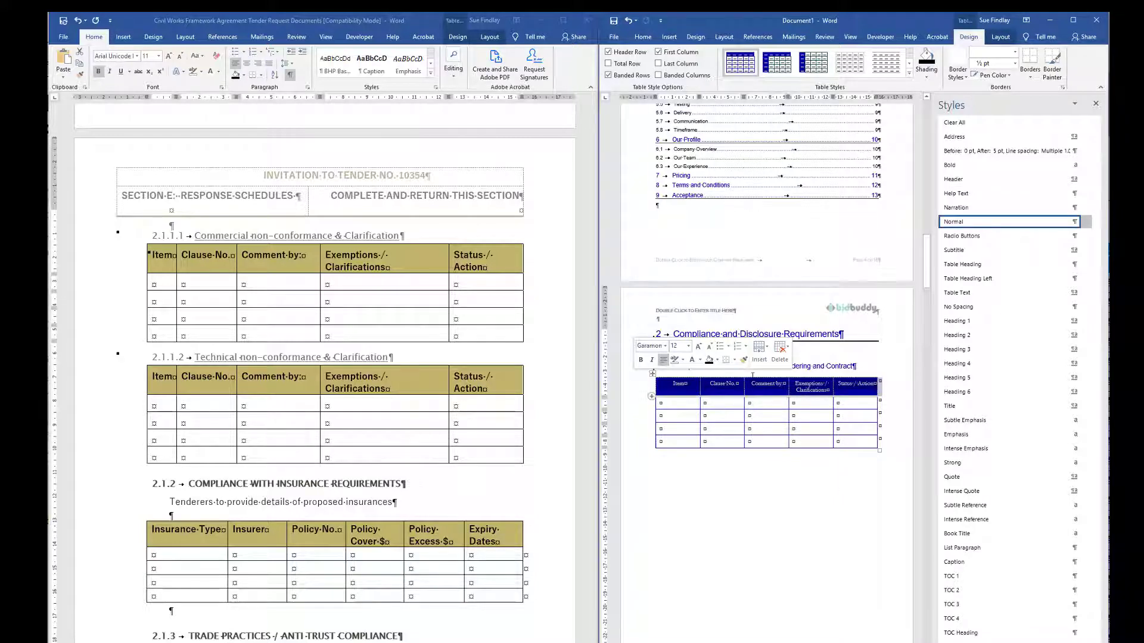
left_click(975, 266)
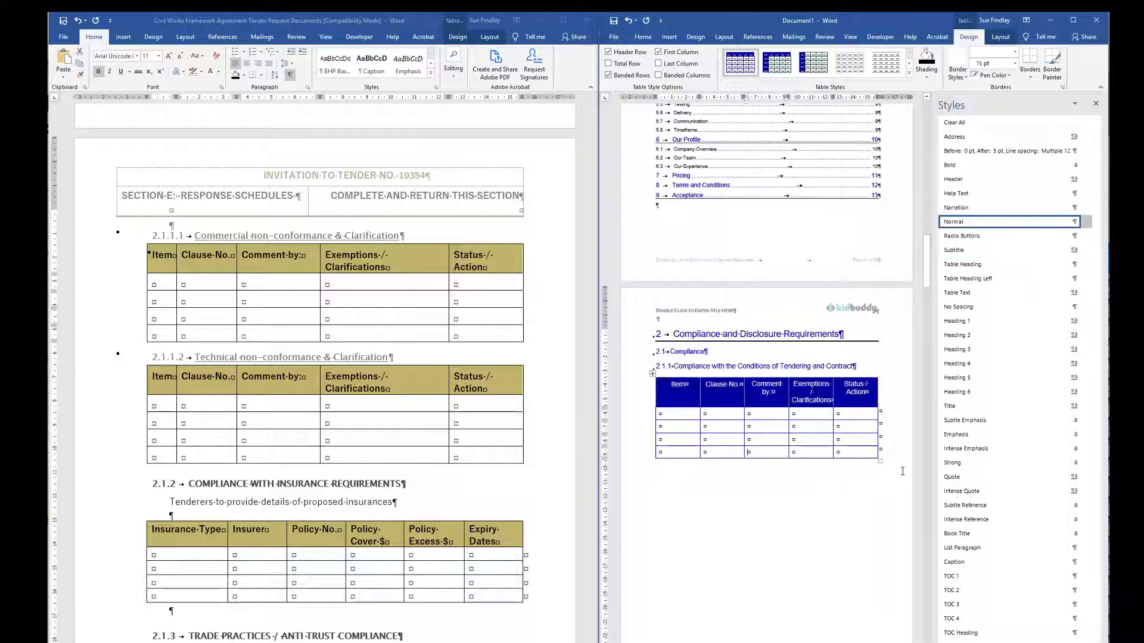
left_click(868, 481)
key("Return")
key("BackSpace")
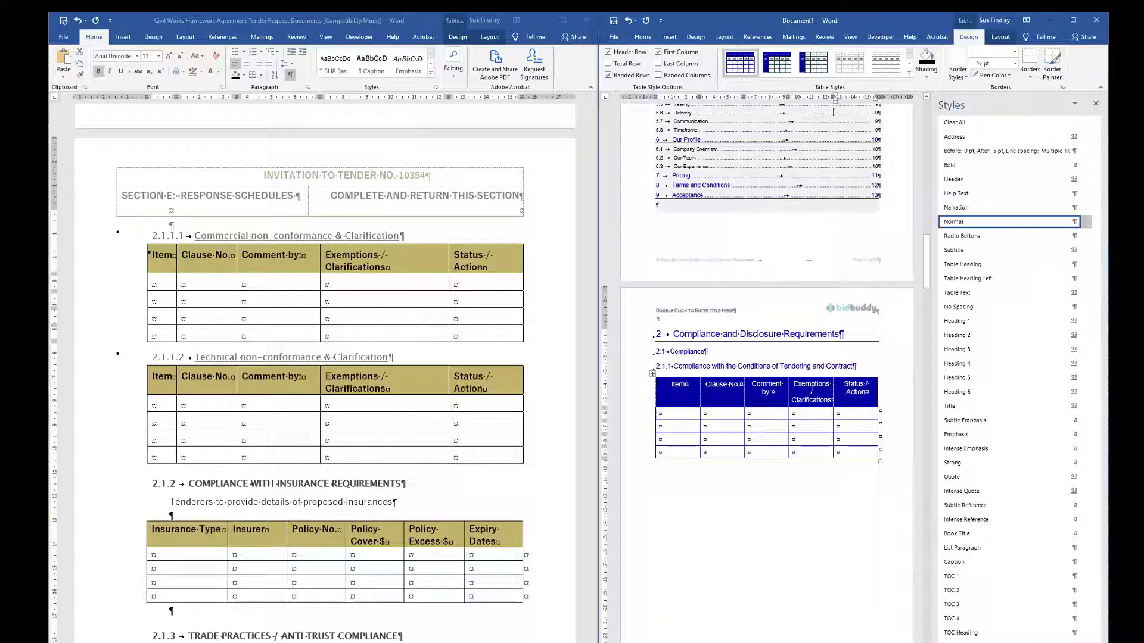
Step: Split the table at its last row and add two extra empty lines between the two parts
left_click(999, 37)
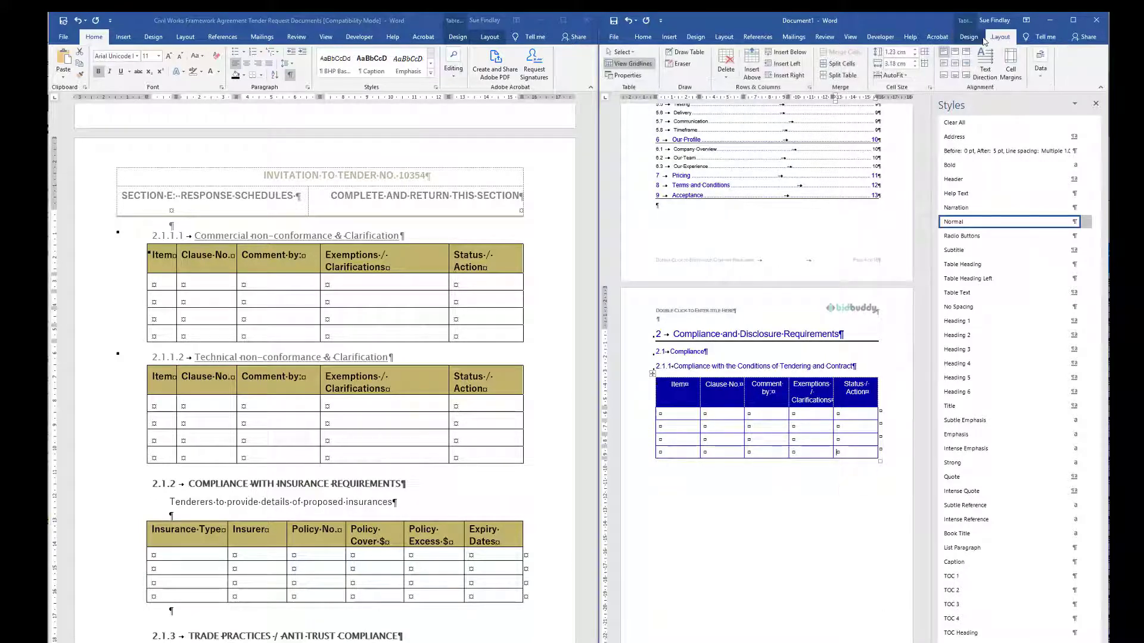
left_click(843, 76)
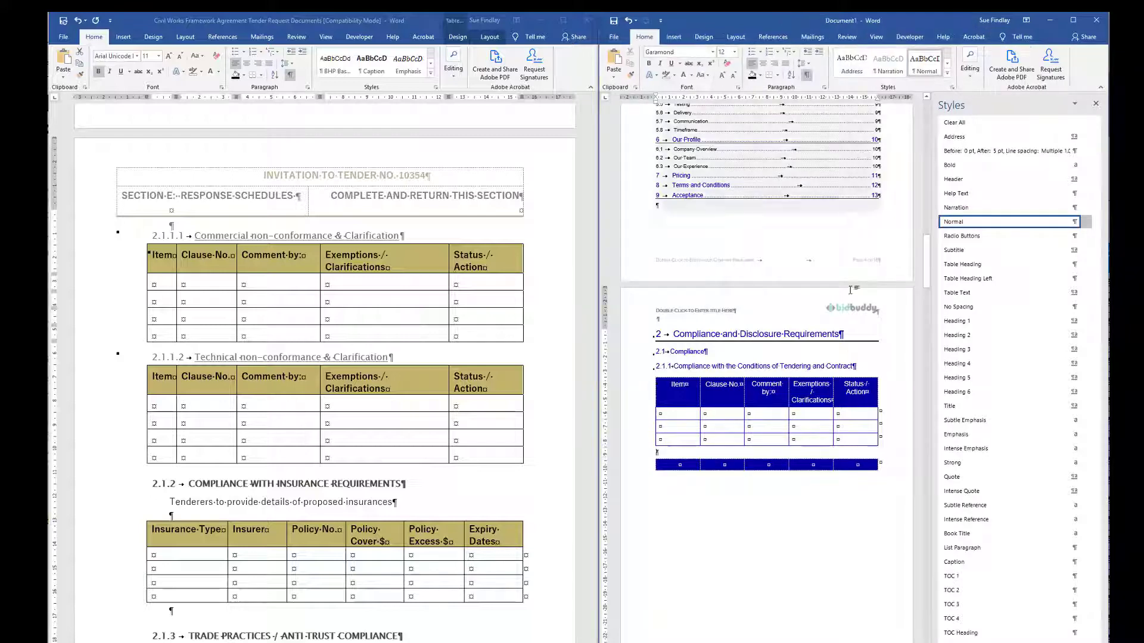
key("Return")
key("Return")
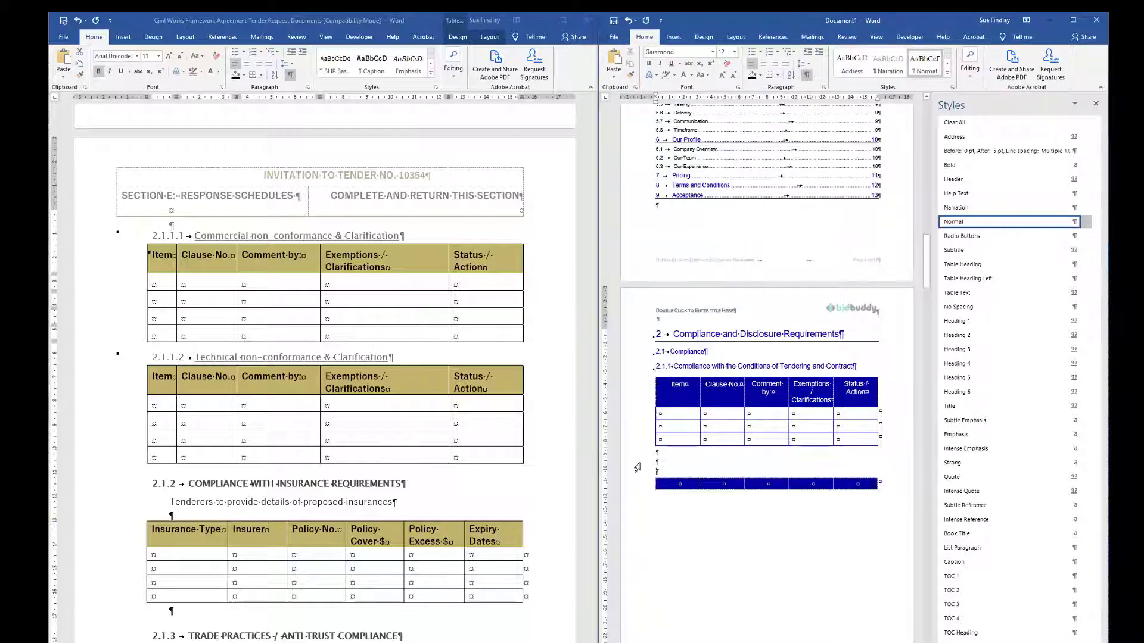
Step: Add a new row beneath the single row of the split-off table
left_click(639, 485)
left_click(813, 484)
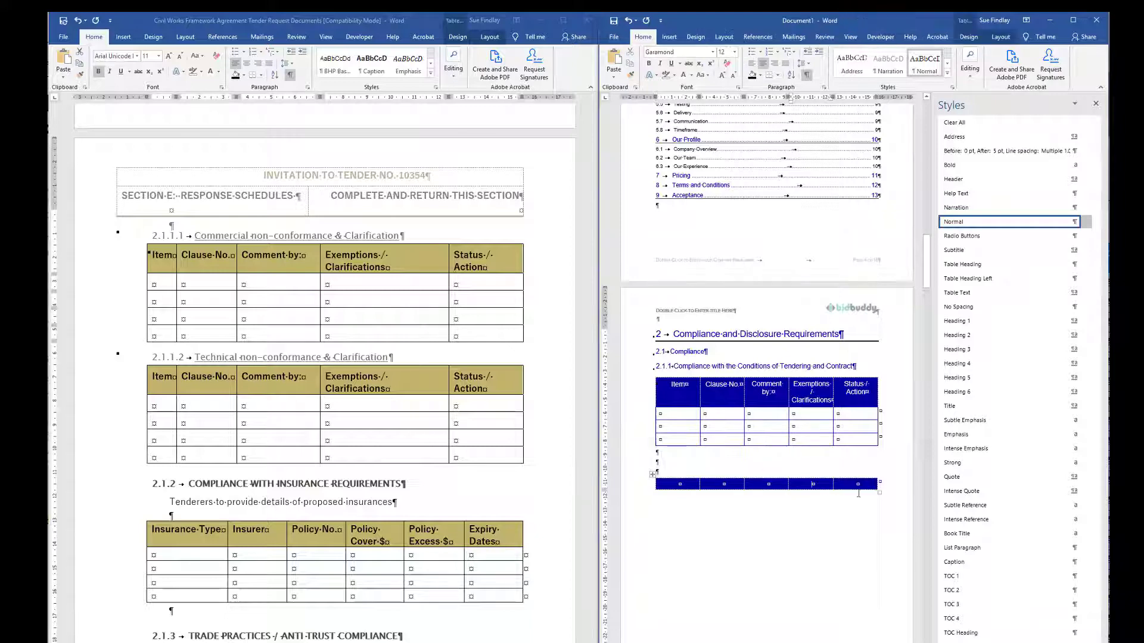
left_click(884, 486)
key("Return")
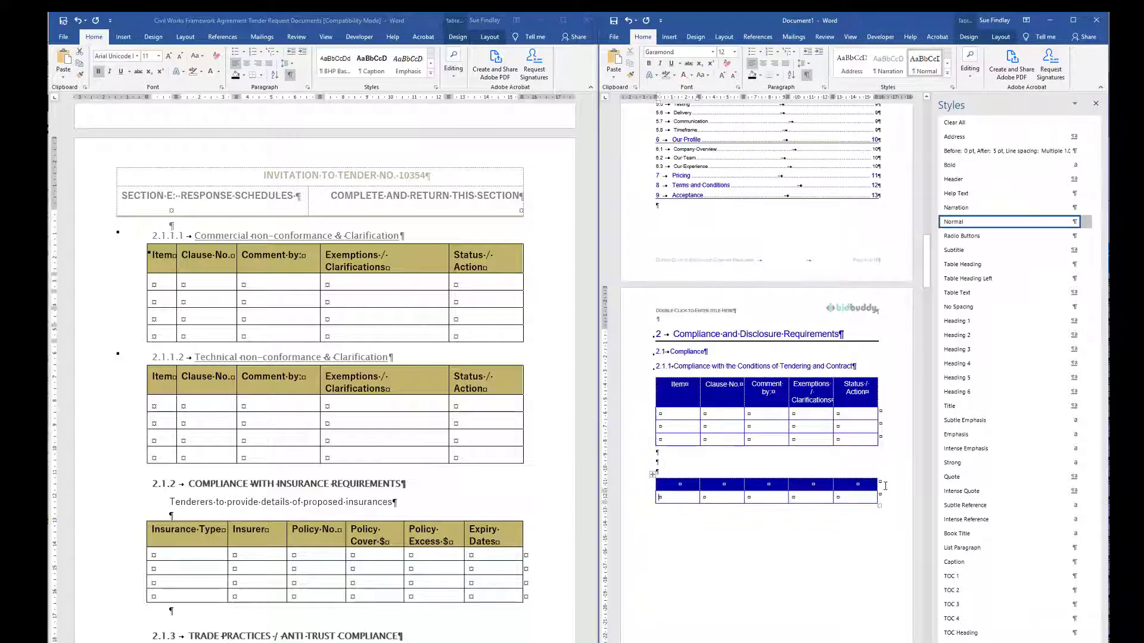
Step: Add three more empty rows beneath the header row of the second compliance table
left_click(884, 497)
key("Return")
left_click(882, 496)
key("Return")
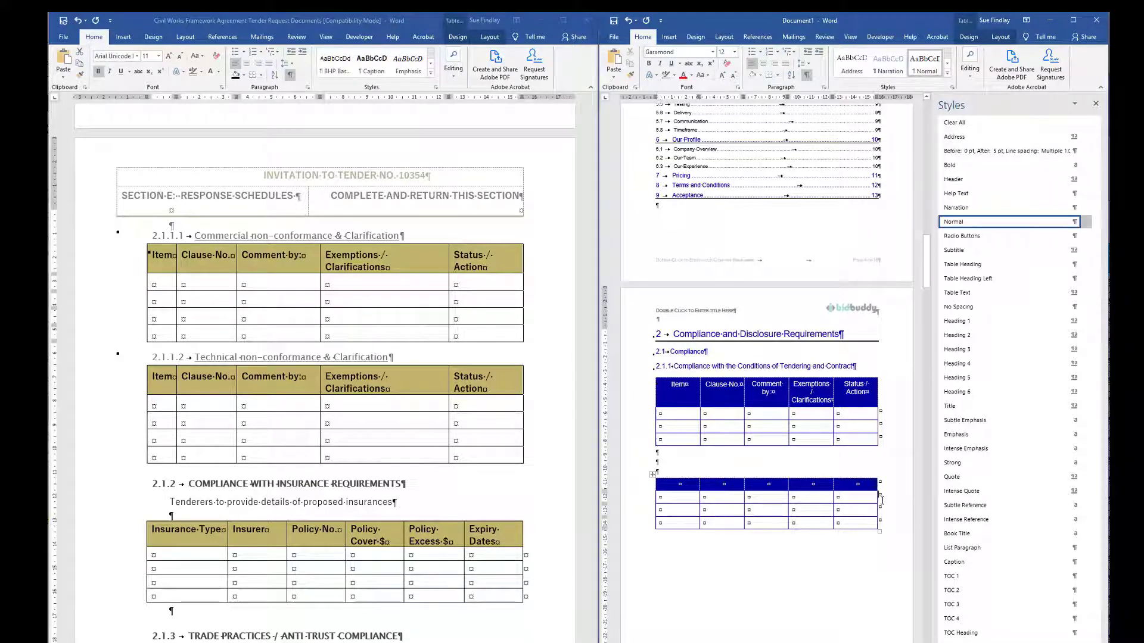
left_click(880, 501)
key("Return")
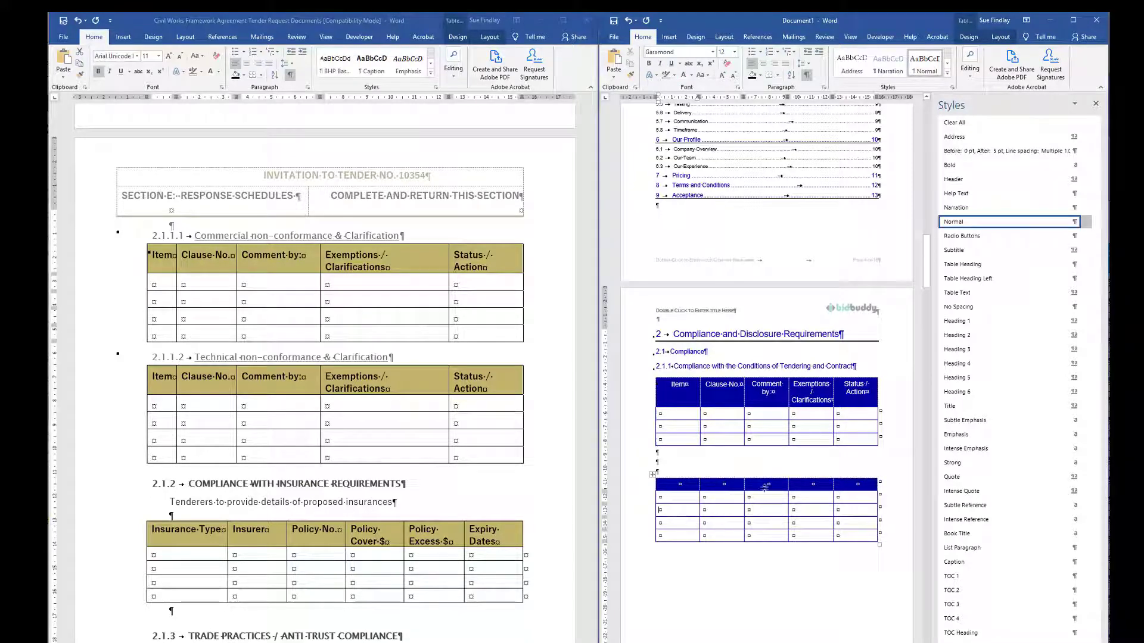
Step: Copy the header row of the Technical non-conformance & Clarification table in the tender document
left_click(261, 368)
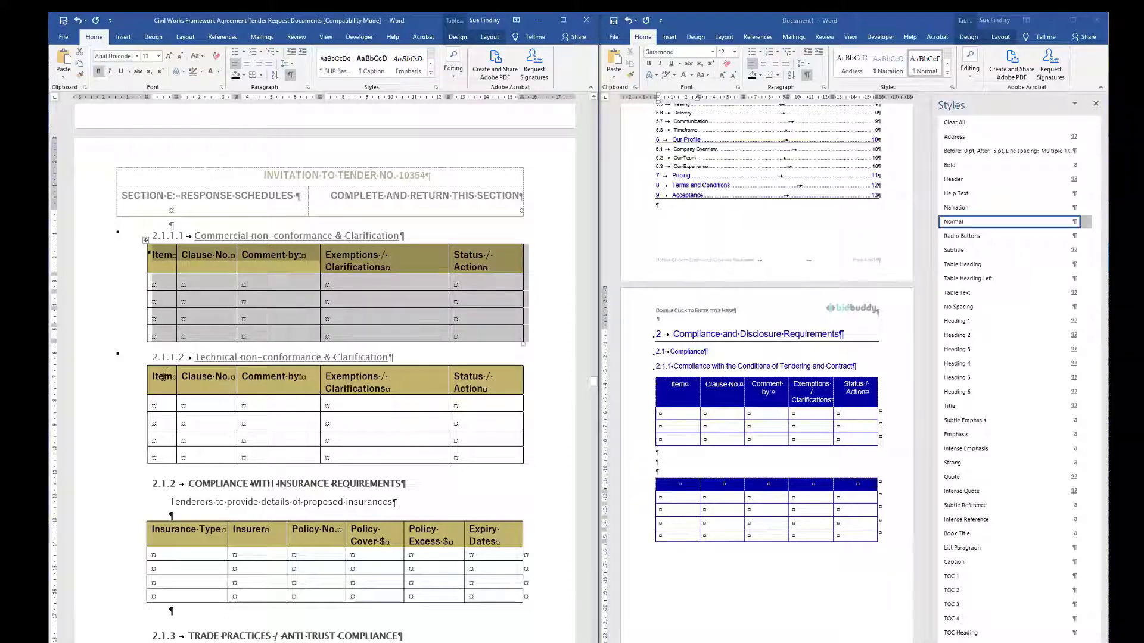
left_click_drag(163, 376, 482, 392)
key("ctrl+c")
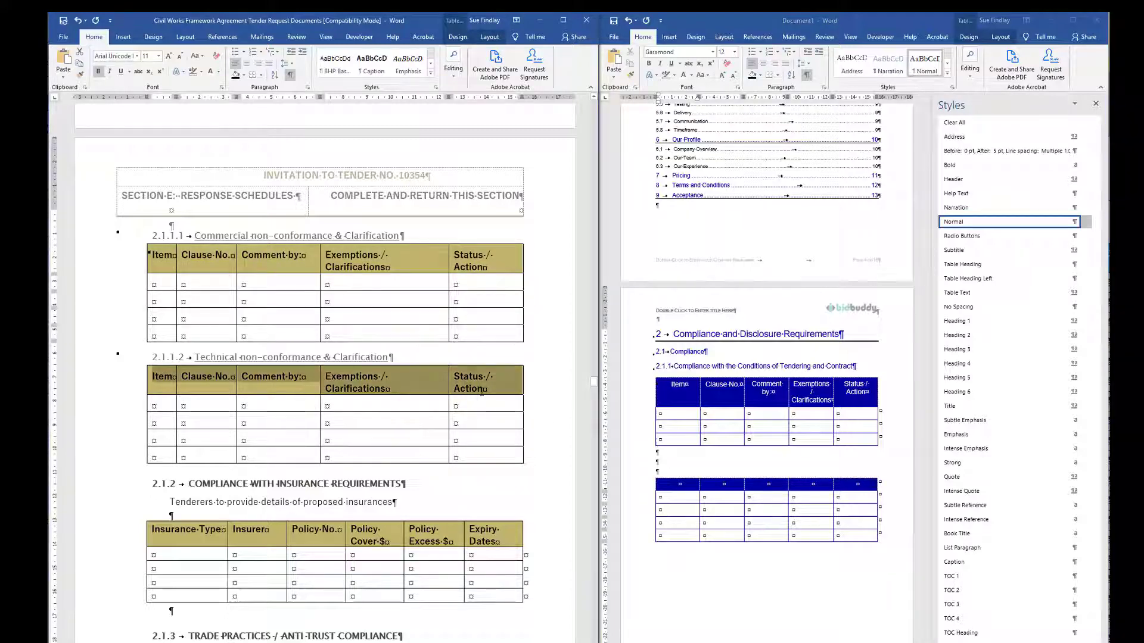
right_click(681, 483)
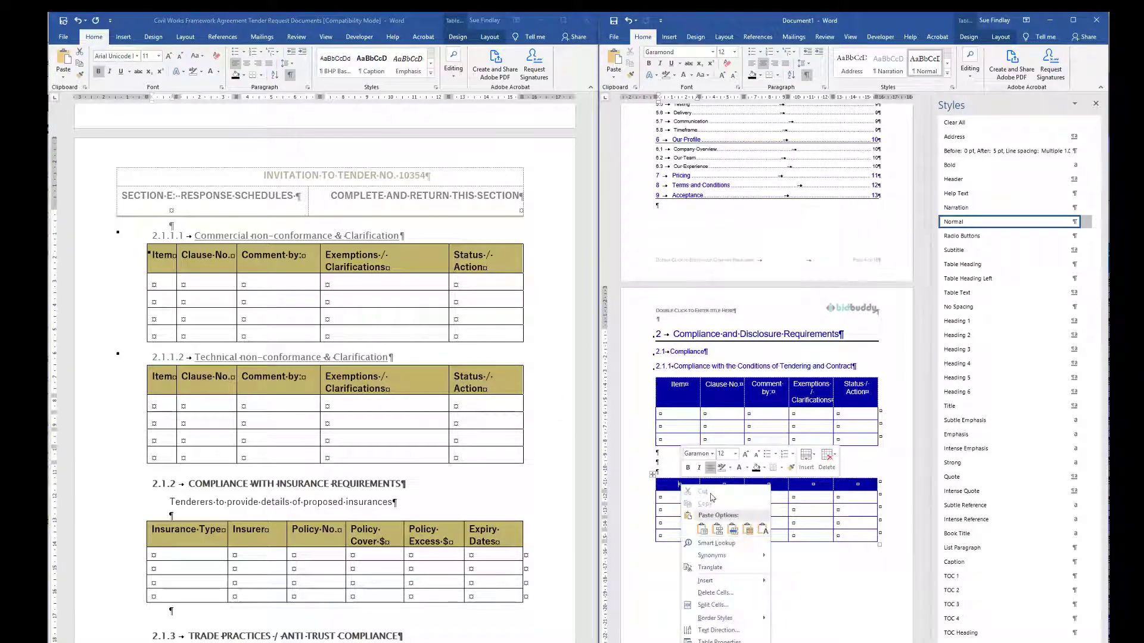
left_click(763, 530)
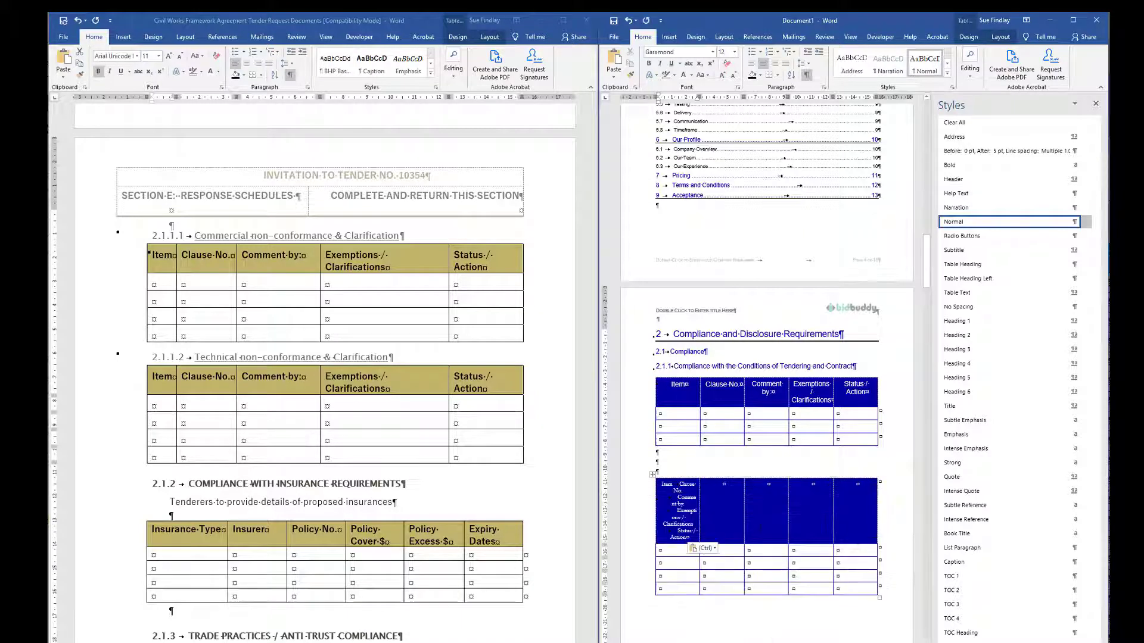
key("ctrl+z")
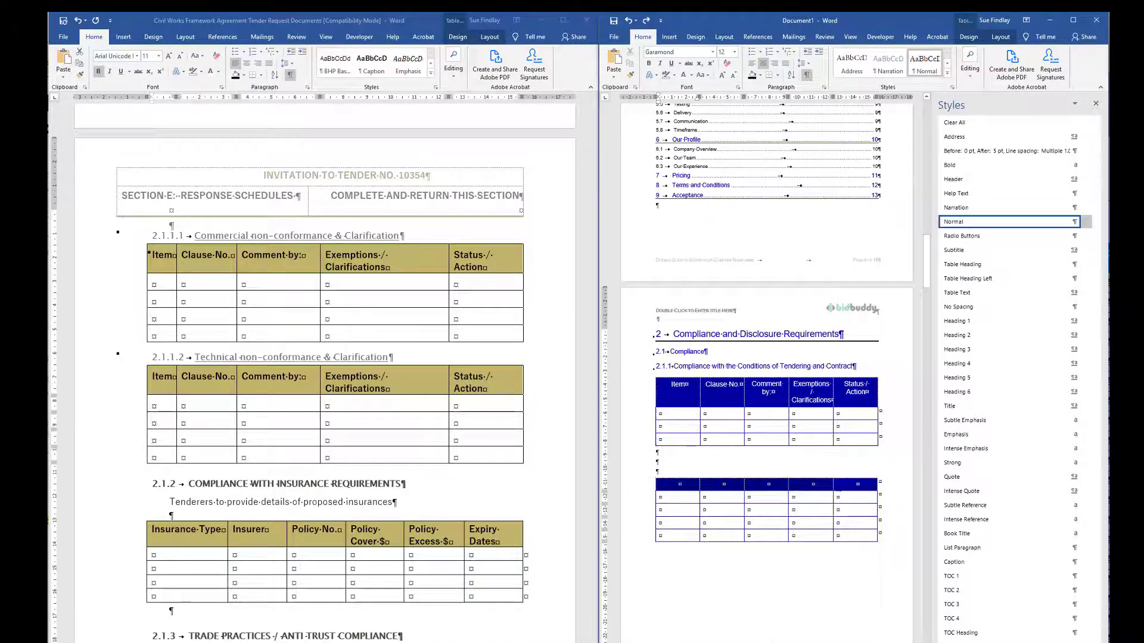
Step: Paste the copied column titles as text only across the second table's header row and apply the Table Heading style
right_click(845, 485)
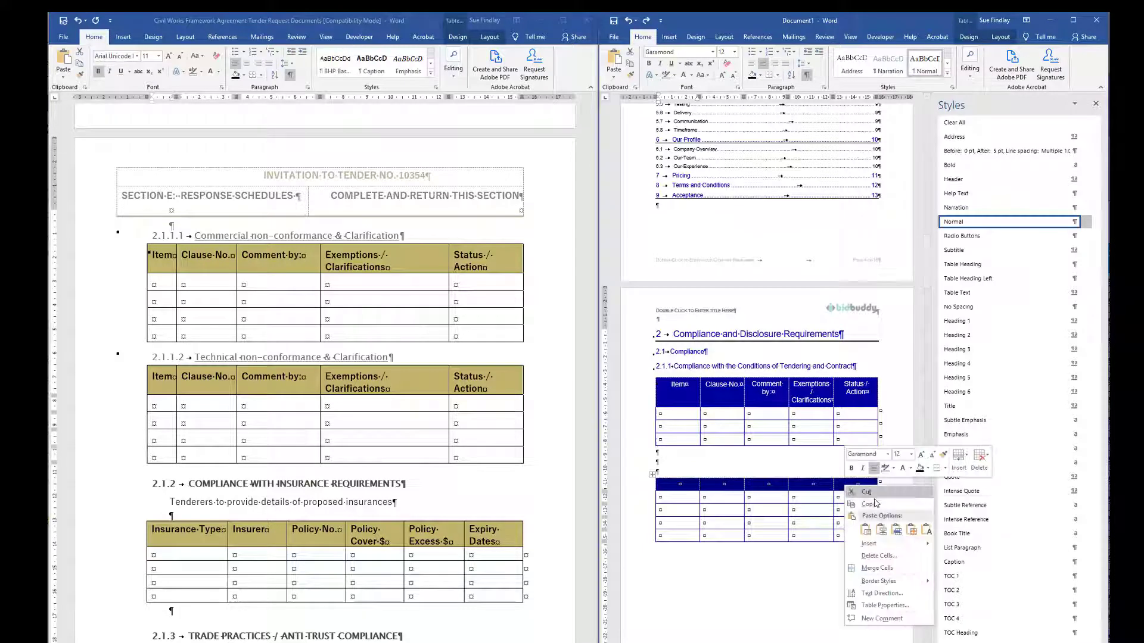
left_click(926, 530)
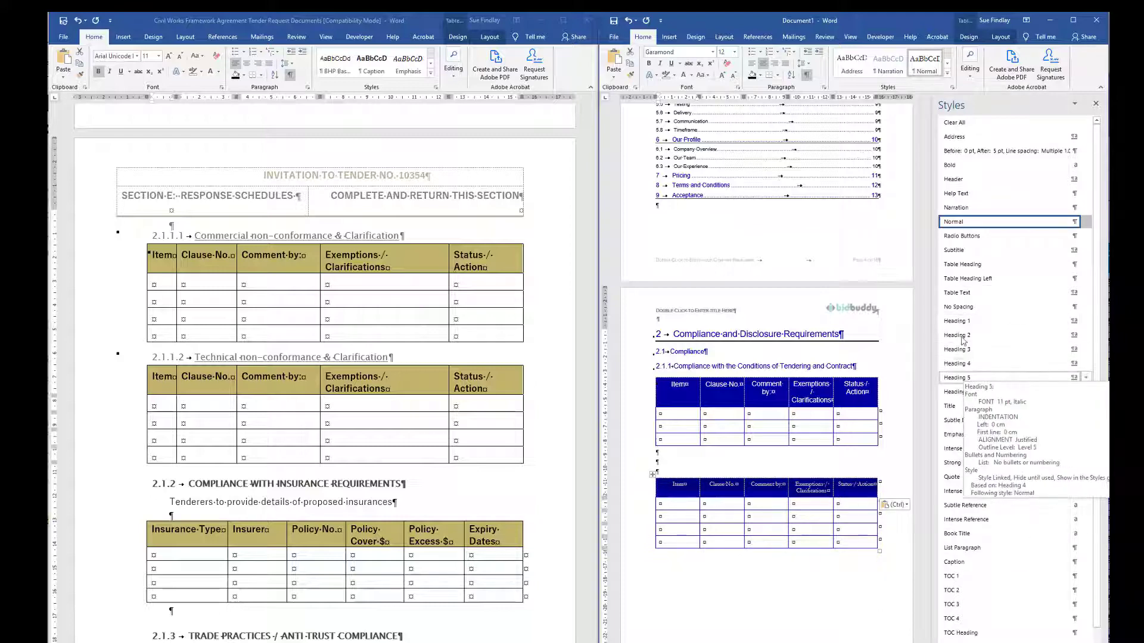
left_click(962, 264)
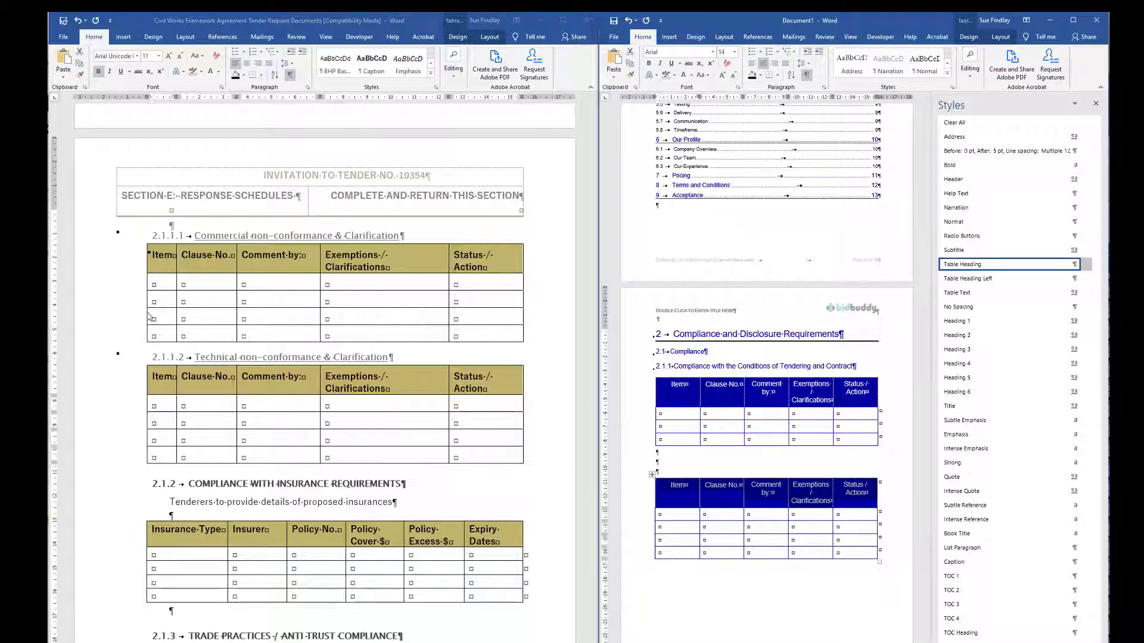
Step: Copy the tender's "Commercial non-conformance & Clarification" heading and paste it as text only on a new line beneath proposal heading 2.1.1
left_click(104, 240)
left_click_drag(197, 235, 401, 233)
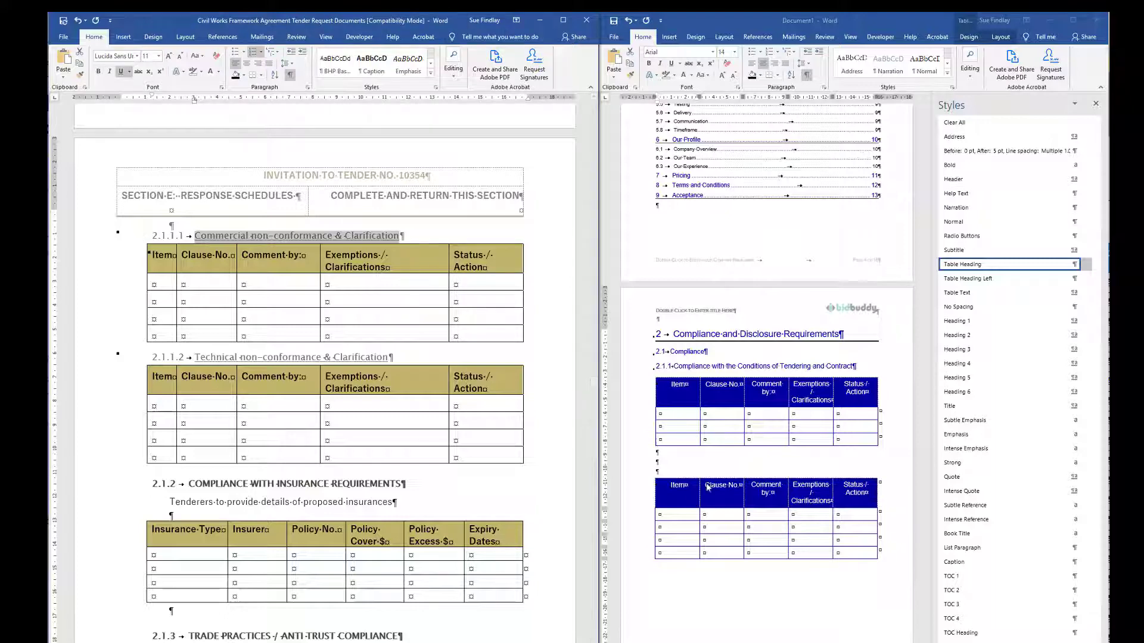
left_click(665, 459)
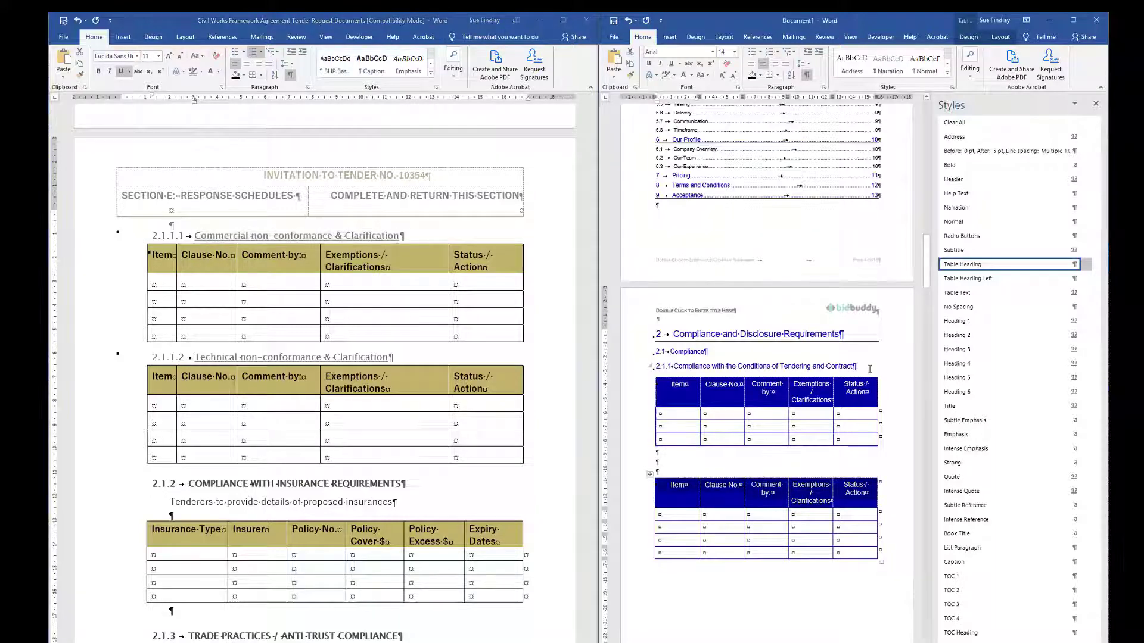
left_click(870, 369)
key("Return")
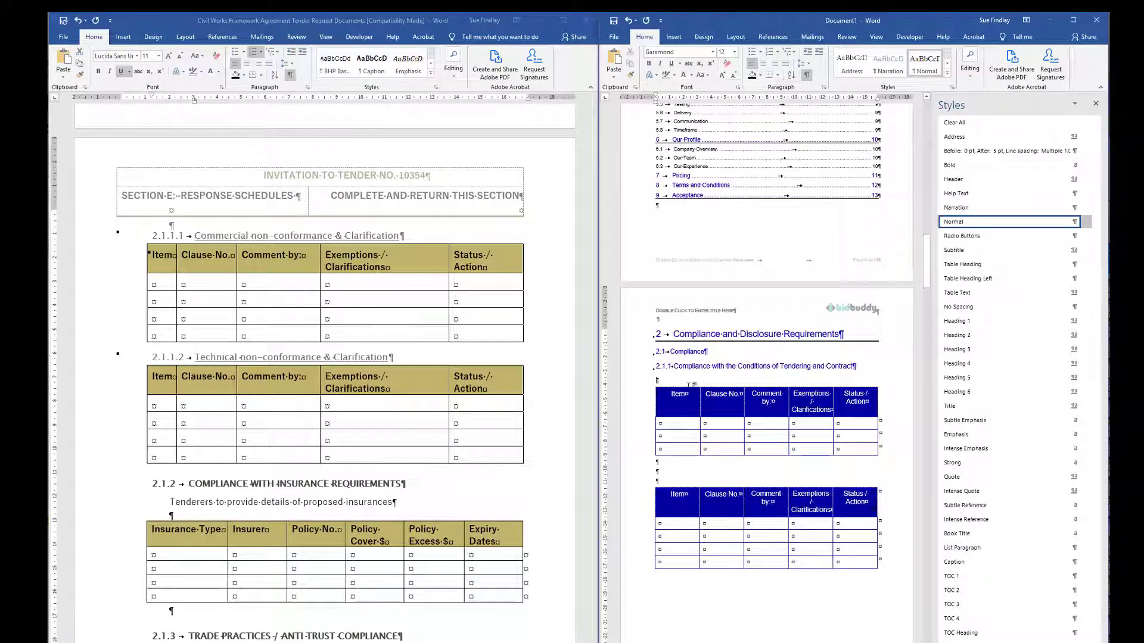
right_click(659, 380)
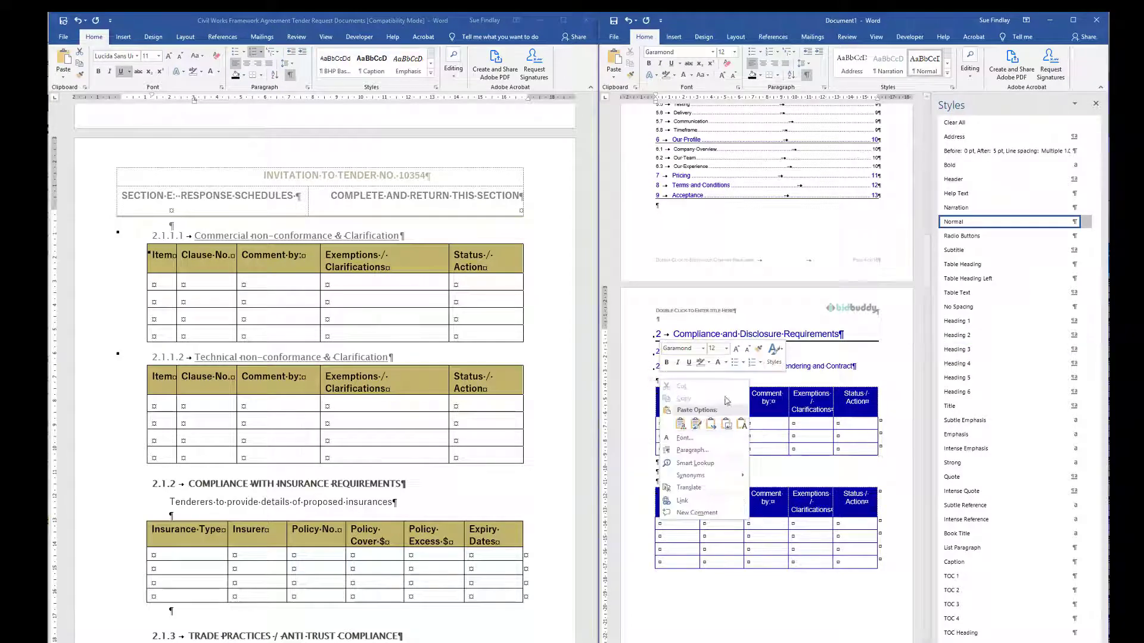
left_click(740, 423)
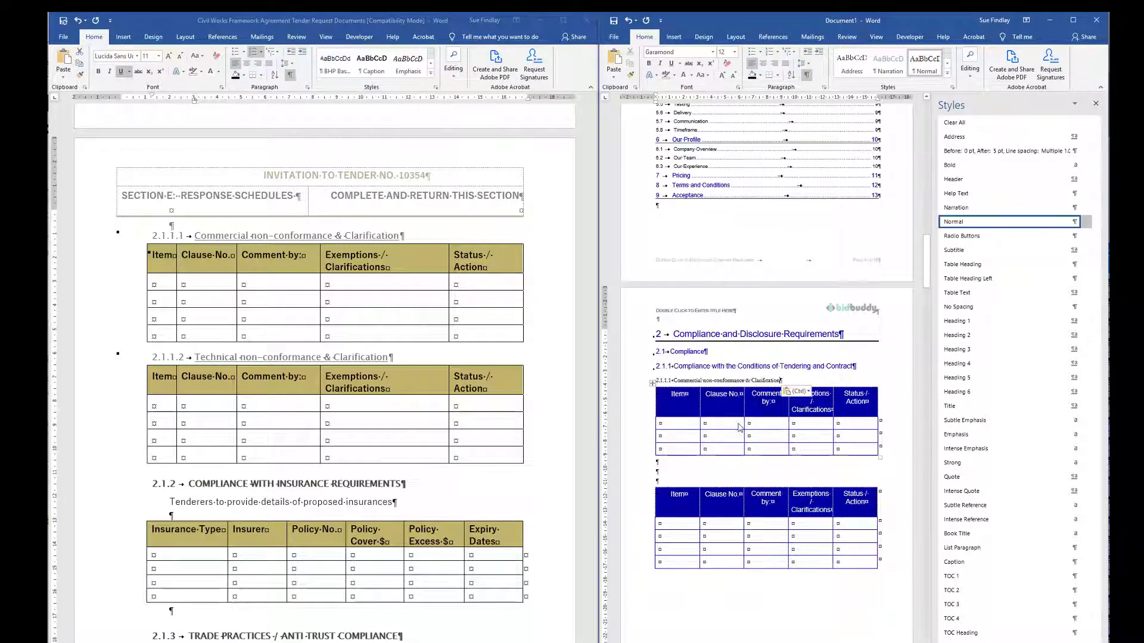
Step: Apply the Heading 4 style to the pasted Commercial non-conformance heading and delete its duplicate pasted number
left_click(635, 381)
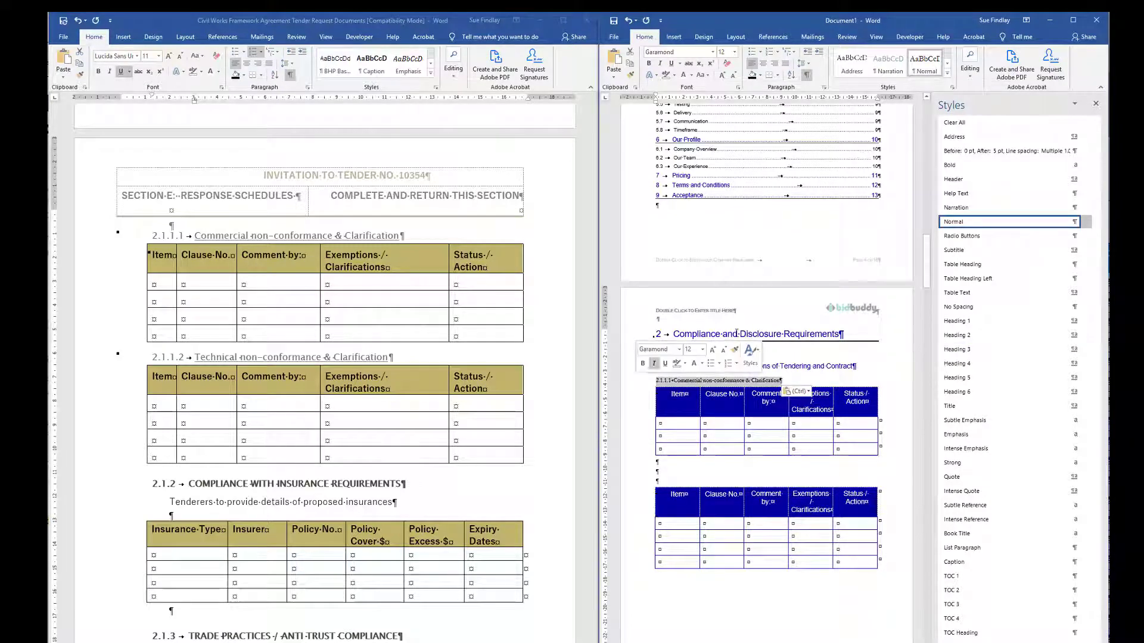
left_click(977, 363)
left_click(713, 384)
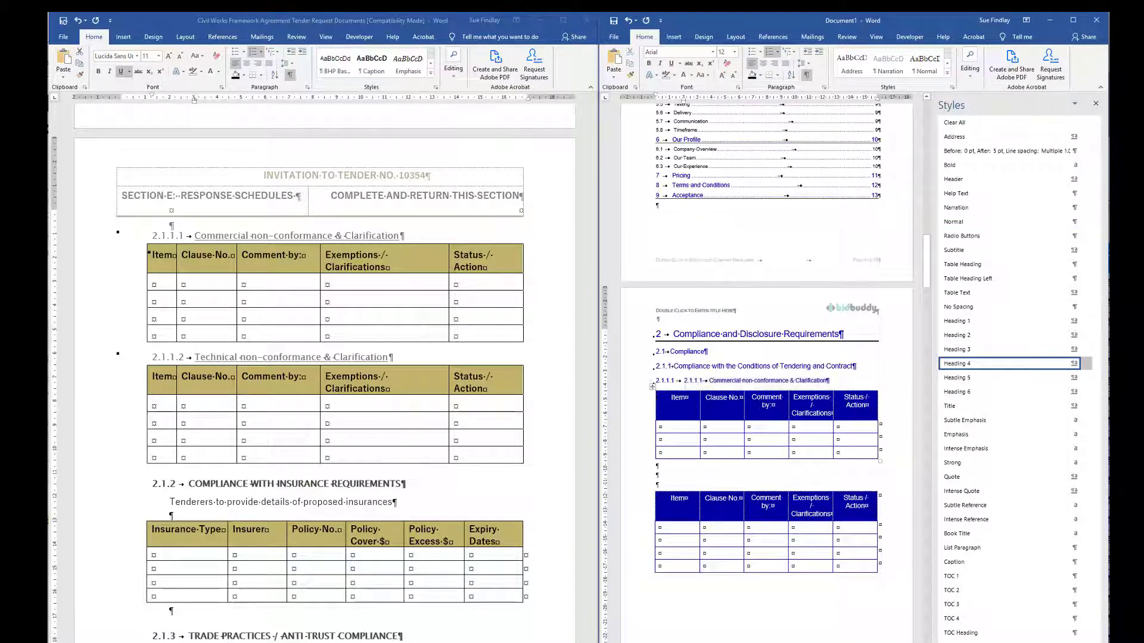
key("BackSpace")
key("BackSpace")
key("BackSpace")
key("BackSpace")
key("BackSpace")
key("BackSpace")
key("BackSpace")
key("BackSpace")
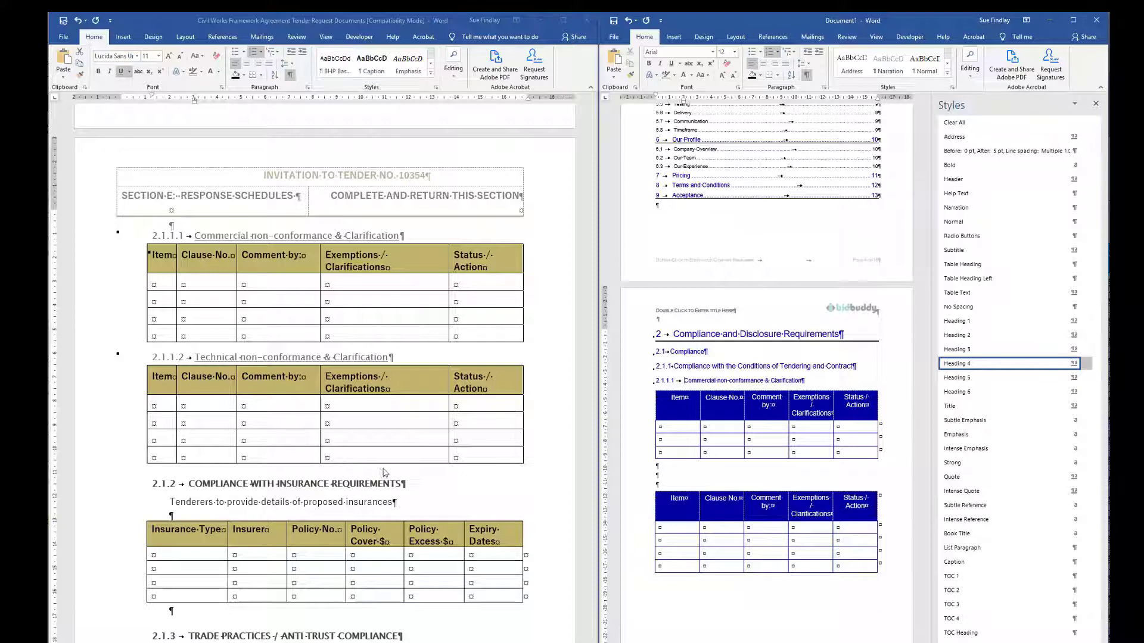
Step: Copy the "Trade Practices / Anti-Trust Compliance" heading and its instruction paragraph from the tender document
scroll(388, 447, "down", 3)
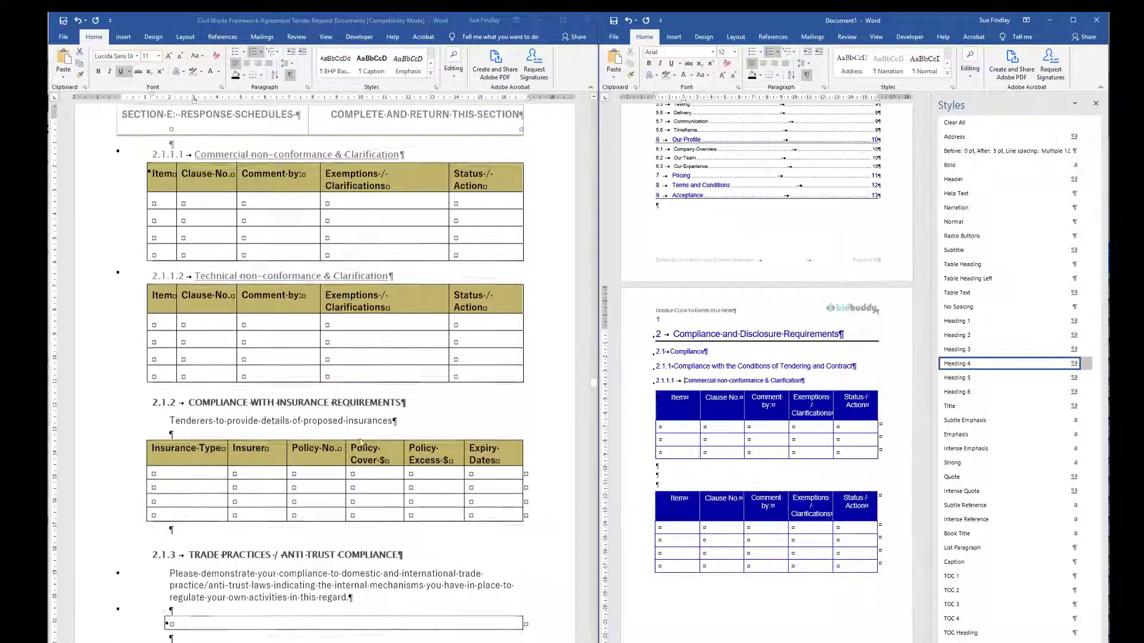
scroll(359, 436, "down", 3)
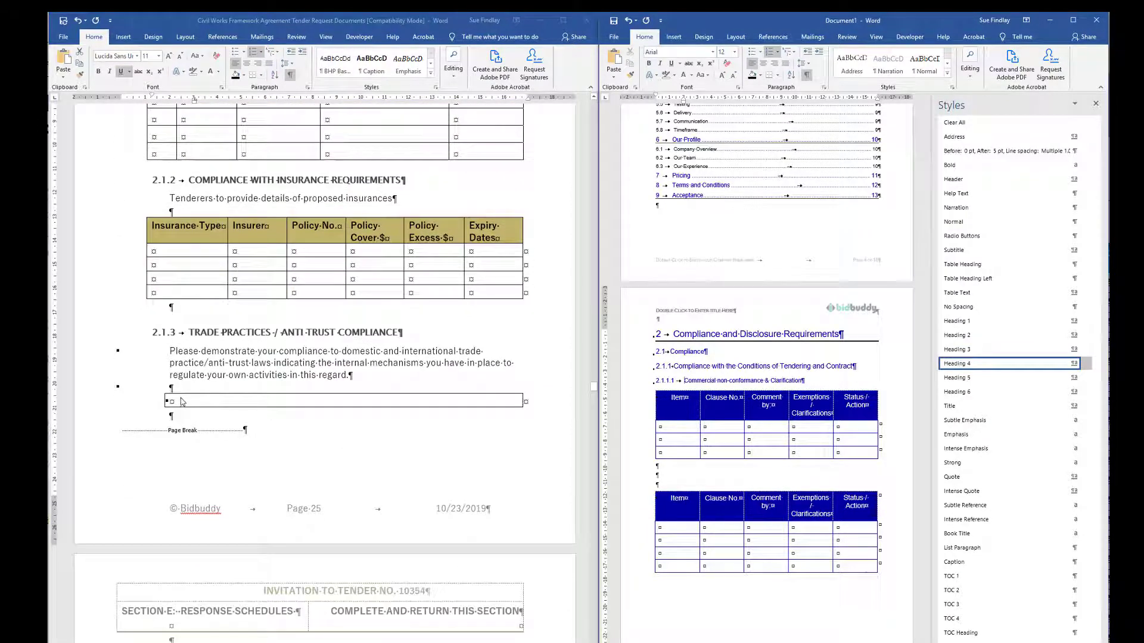
left_click(189, 402)
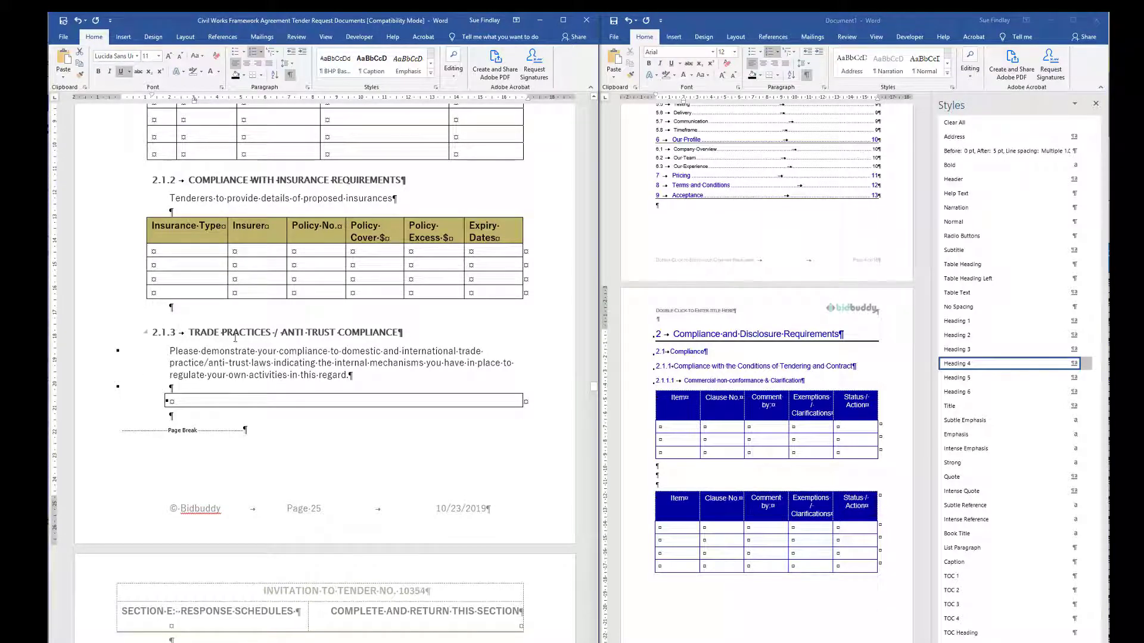
left_click_drag(356, 381, 144, 332)
right_click(233, 356)
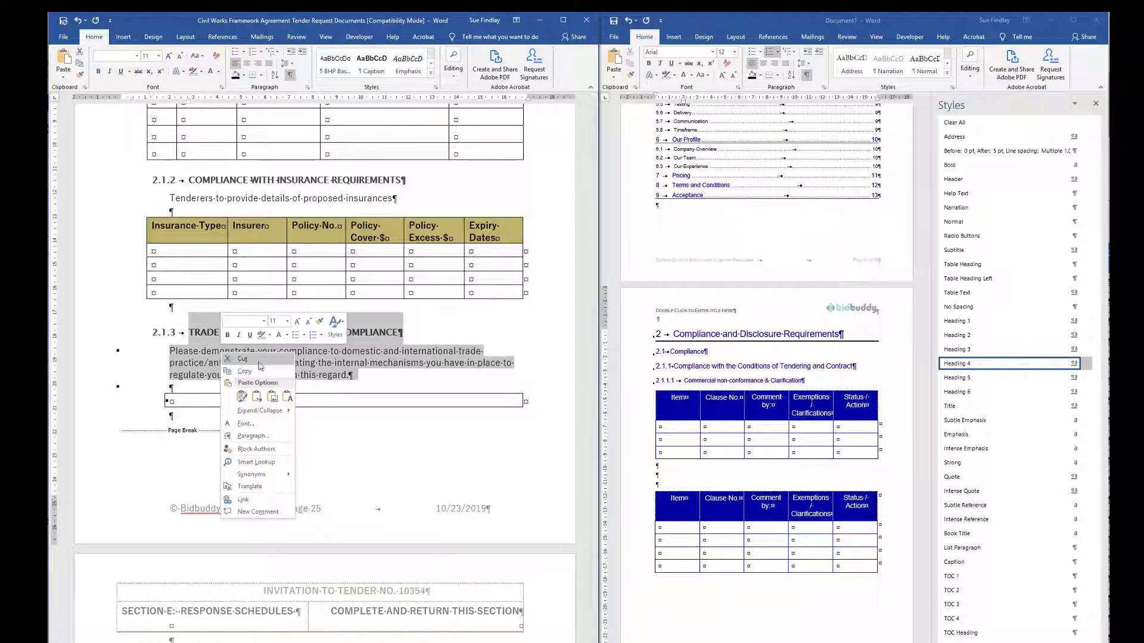
left_click(245, 372)
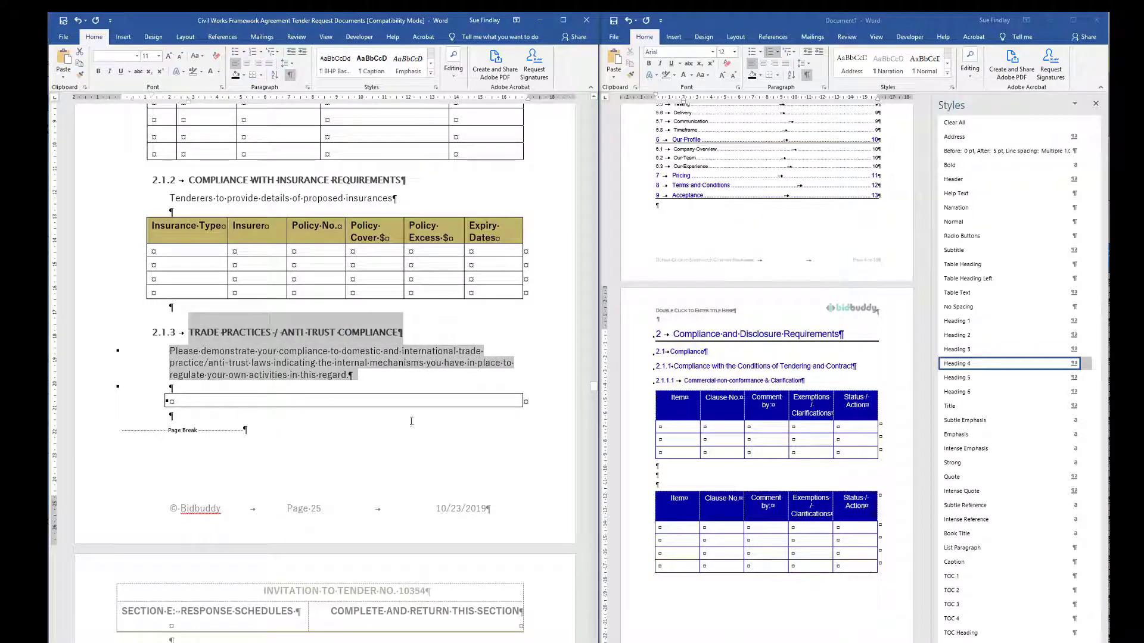
Step: Split the second compliance table at its last row and add two extra empty lines between the two parts
left_click(731, 599)
scroll(733, 594, "down", 3)
scroll(733, 594, "down", 1)
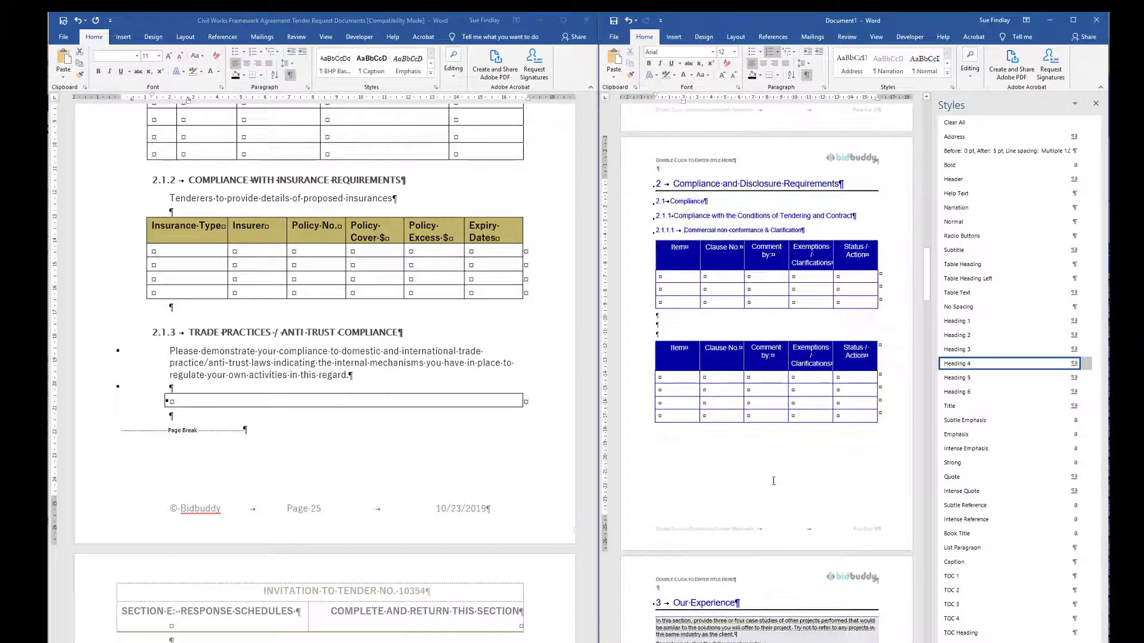
left_click(884, 420)
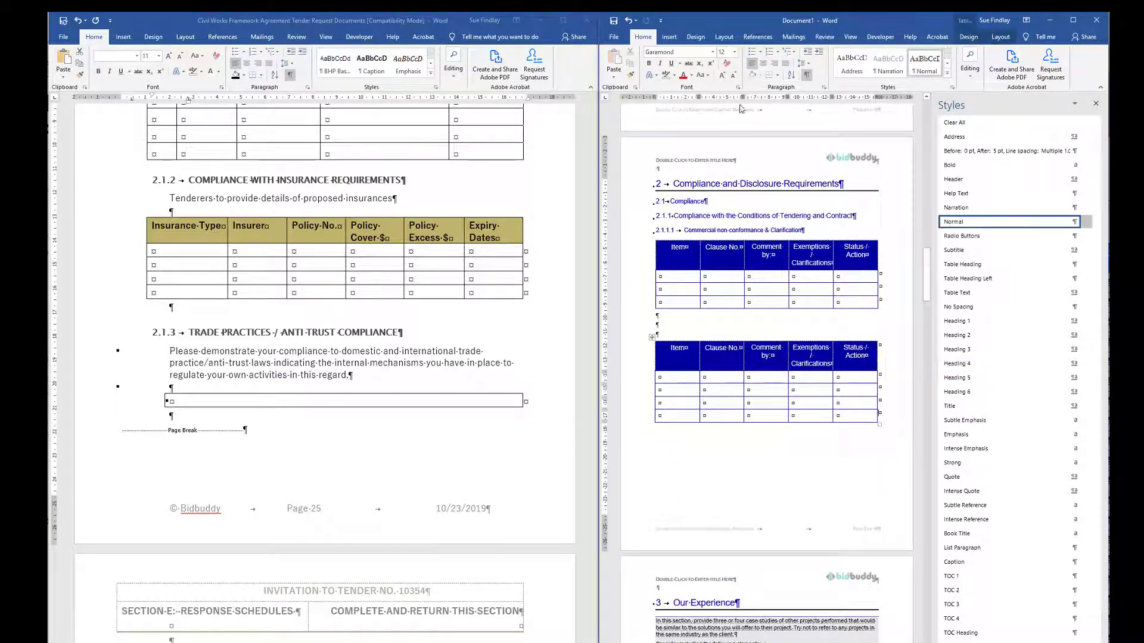
left_click(1001, 37)
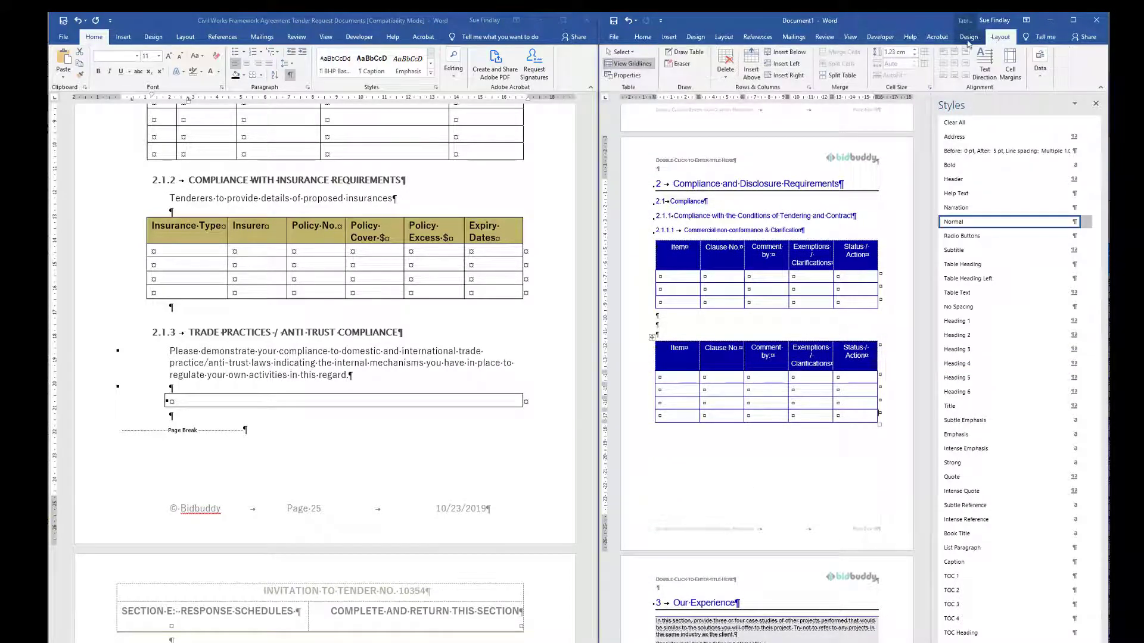
left_click(825, 75)
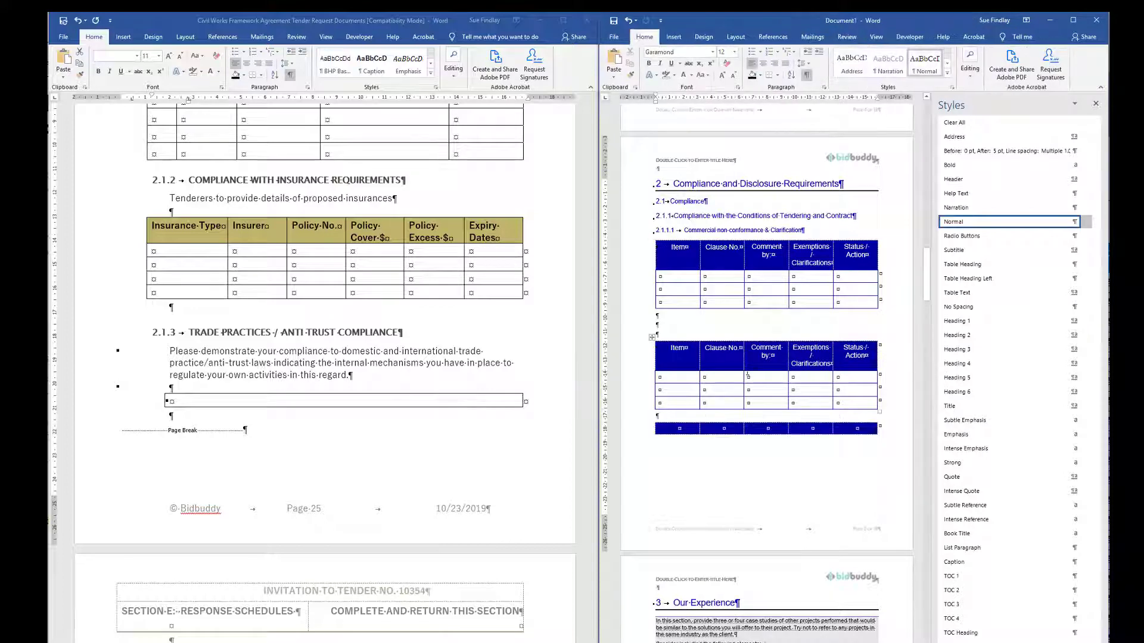
key("Return")
key("Return")
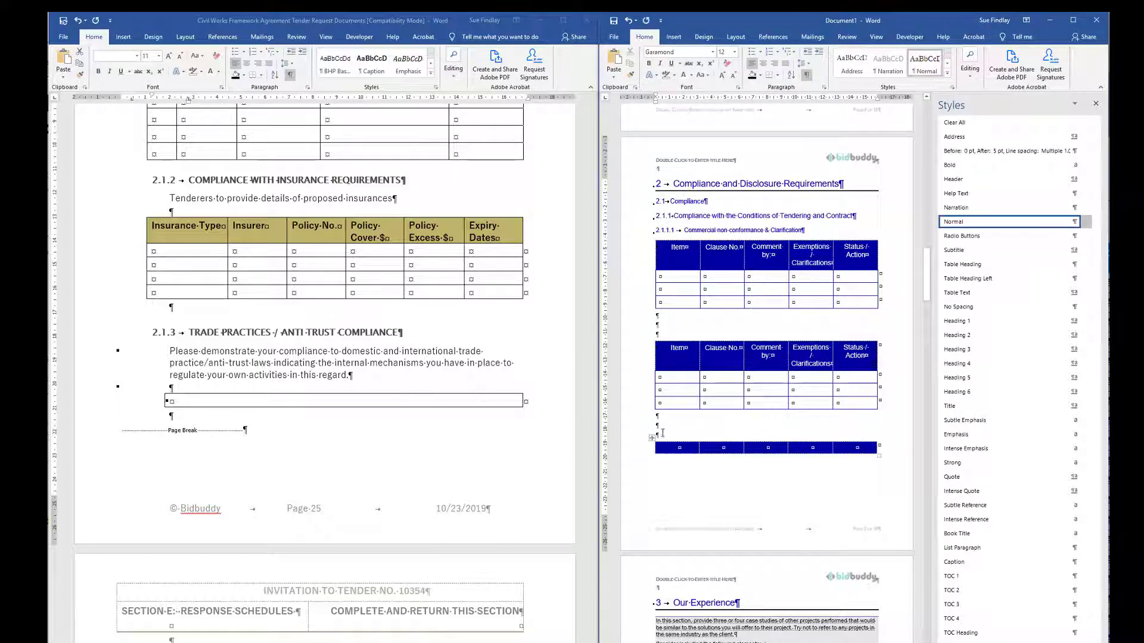
Step: Paste the trade practices heading and paragraph as text only between the split tables and delete the pasted heading number
right_click(662, 425)
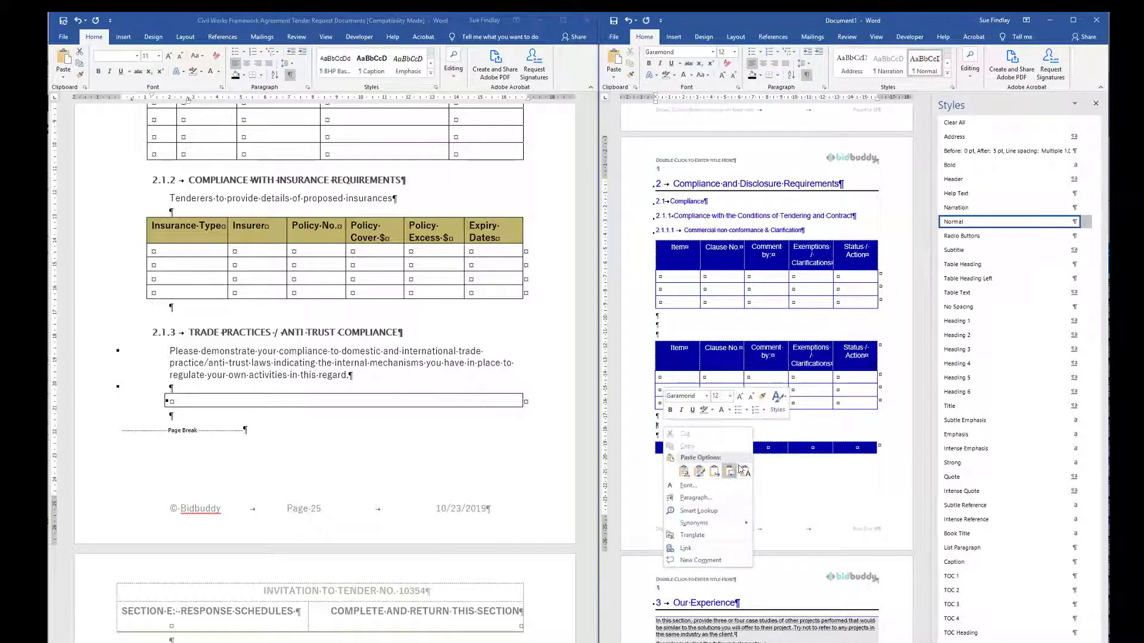
left_click(742, 472)
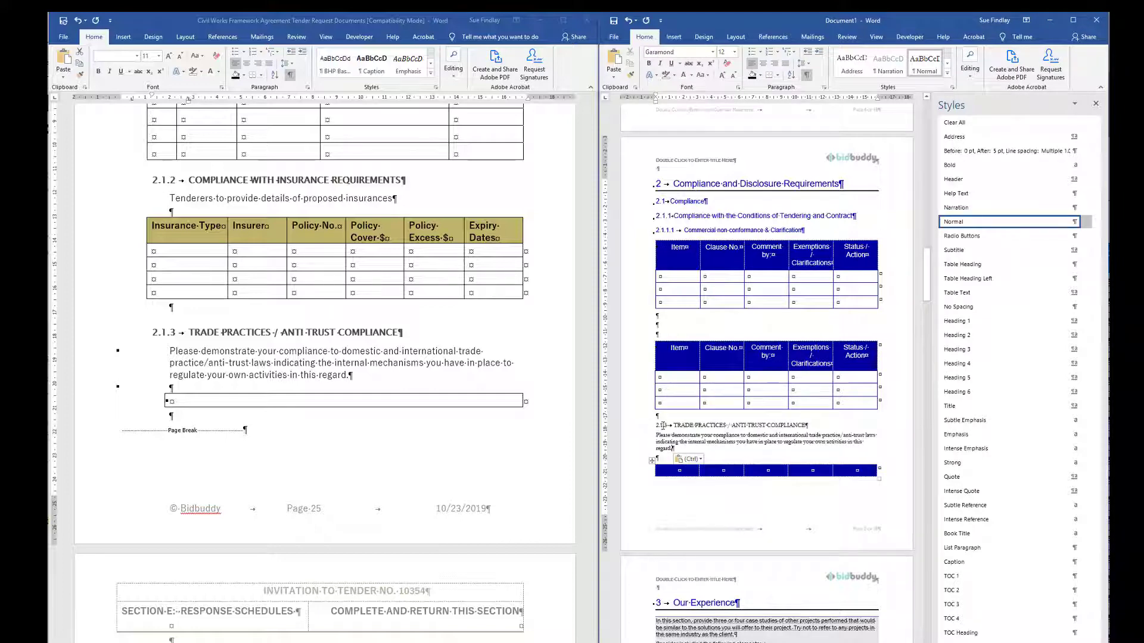
key("BackSpace")
key("BackSpace")
key("BackSpace")
key("BackSpace")
key("BackSpace")
key("BackSpace")
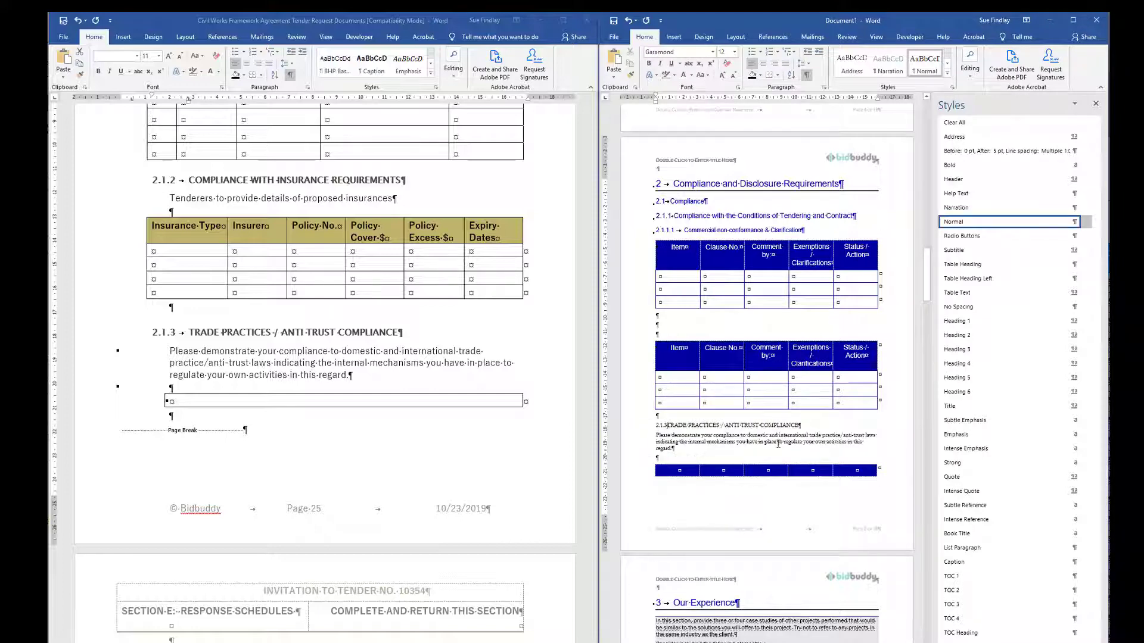
Step: Apply the Heading 4 style to the trade practices heading and delete the leftover single-row table beneath its paragraph
left_click(634, 430)
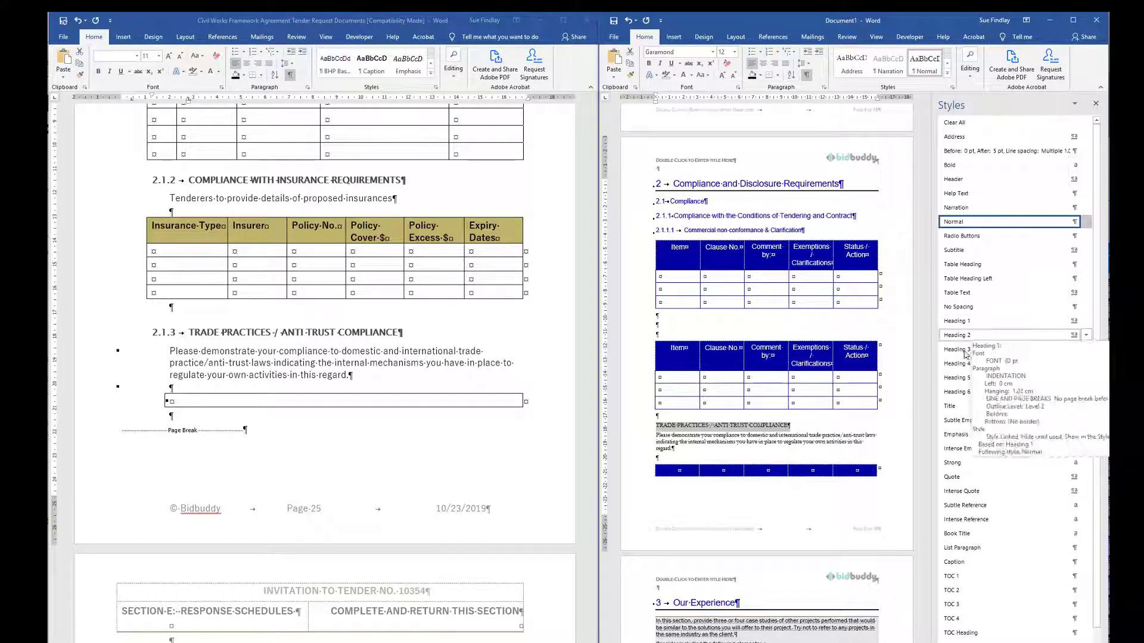
left_click(962, 363)
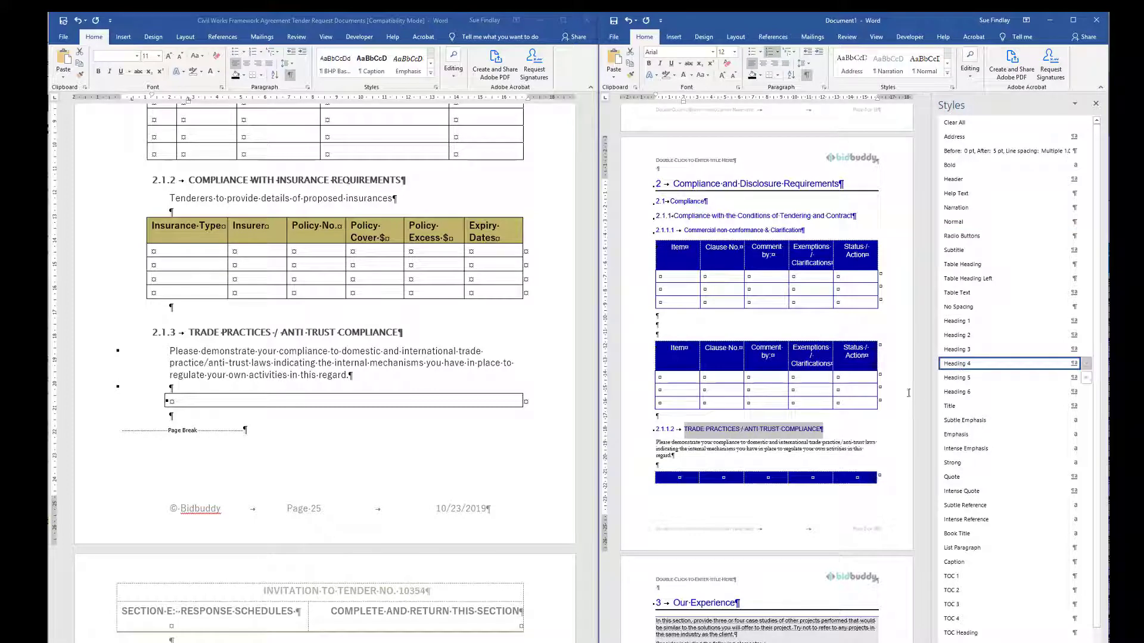
right_click(656, 477)
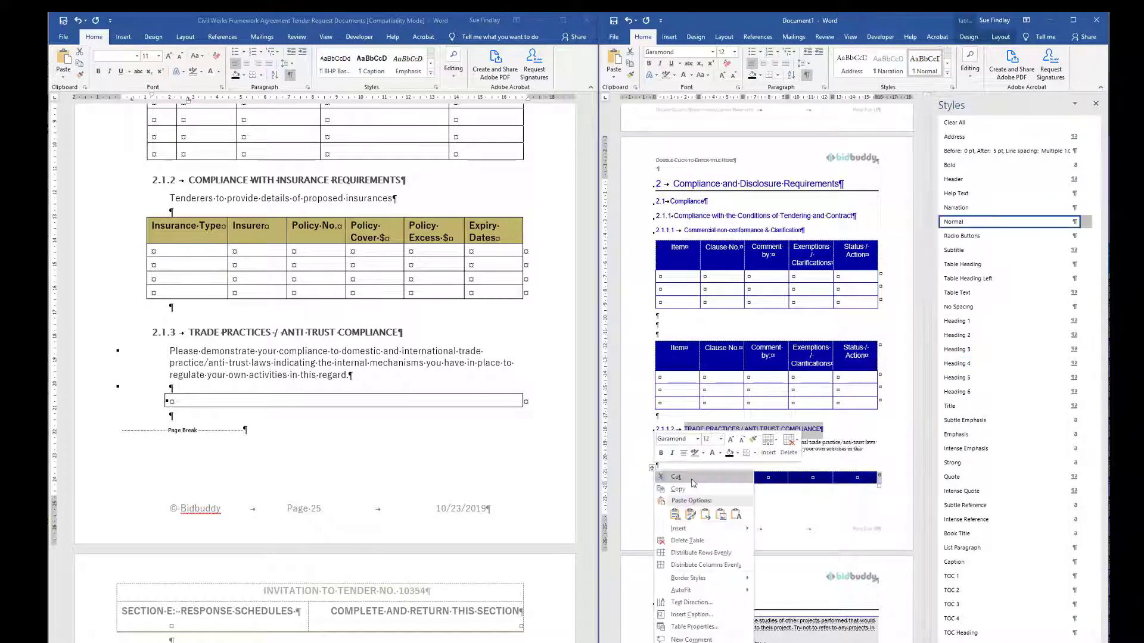
left_click(696, 541)
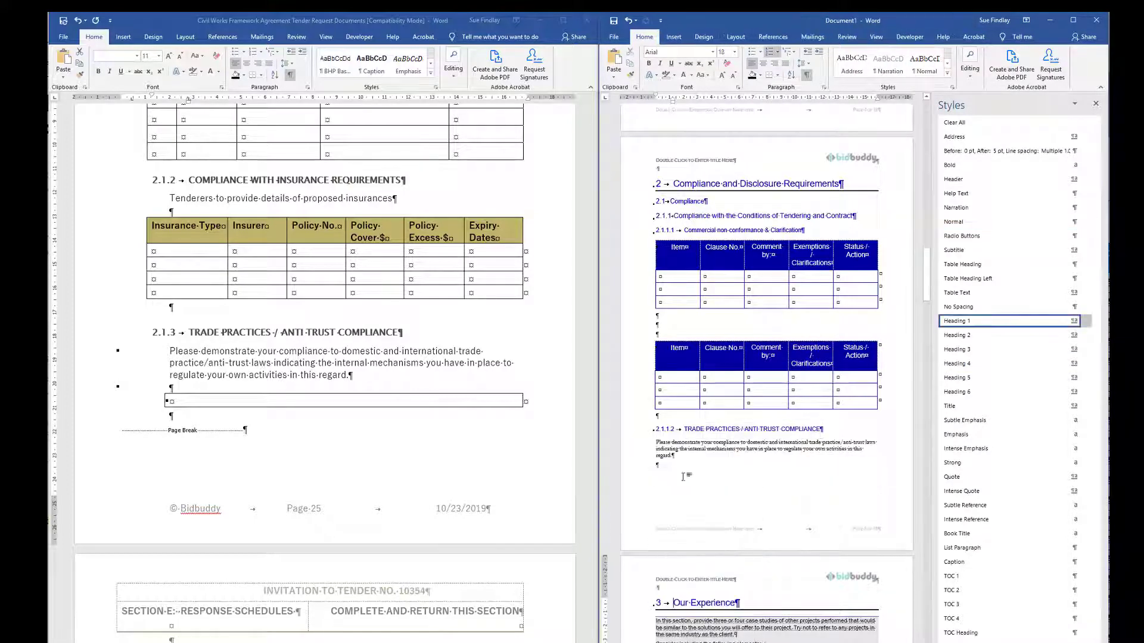
Step: Recolour the trade practices instruction paragraph in the proposal with a dark blue theme font colour
left_click_drag(642, 457, 642, 448)
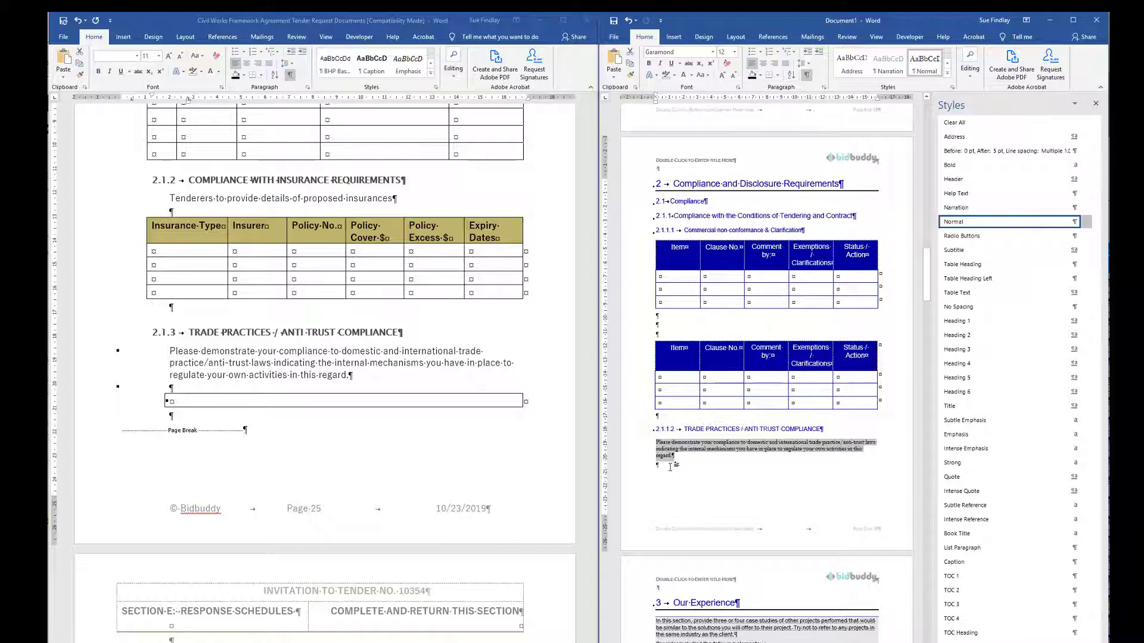
left_click(670, 468)
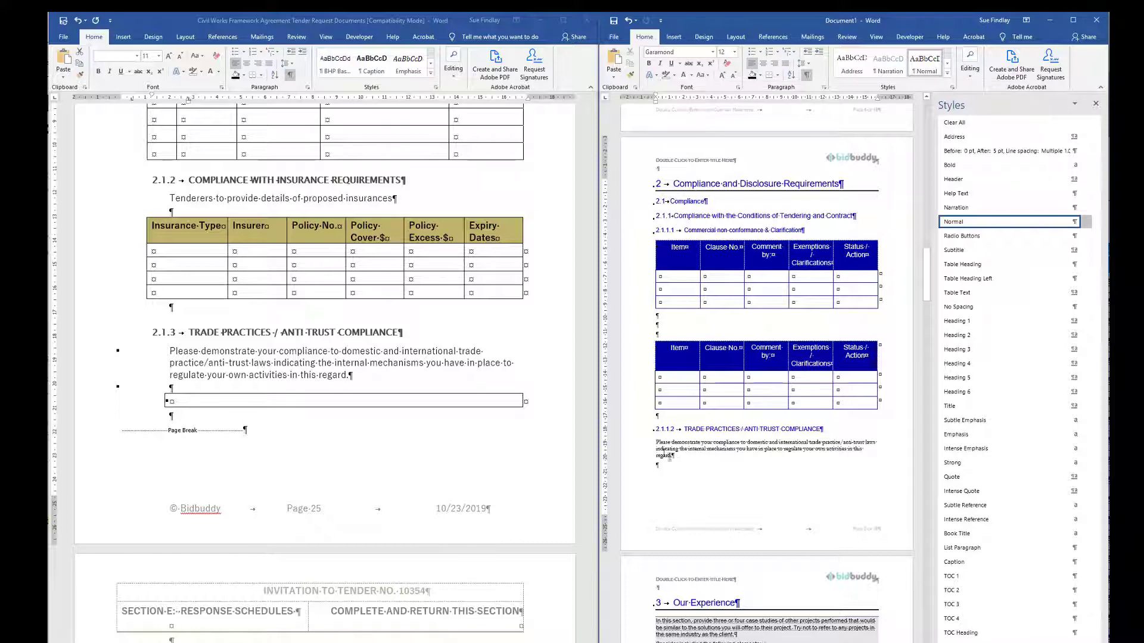
left_click_drag(672, 457, 656, 442)
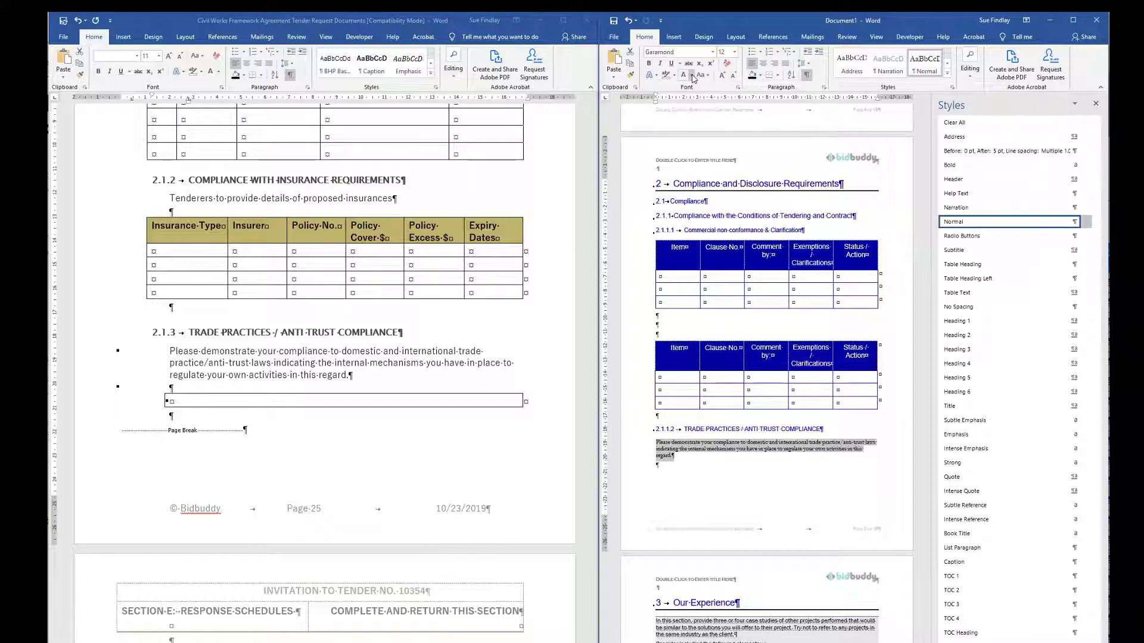
left_click(693, 76)
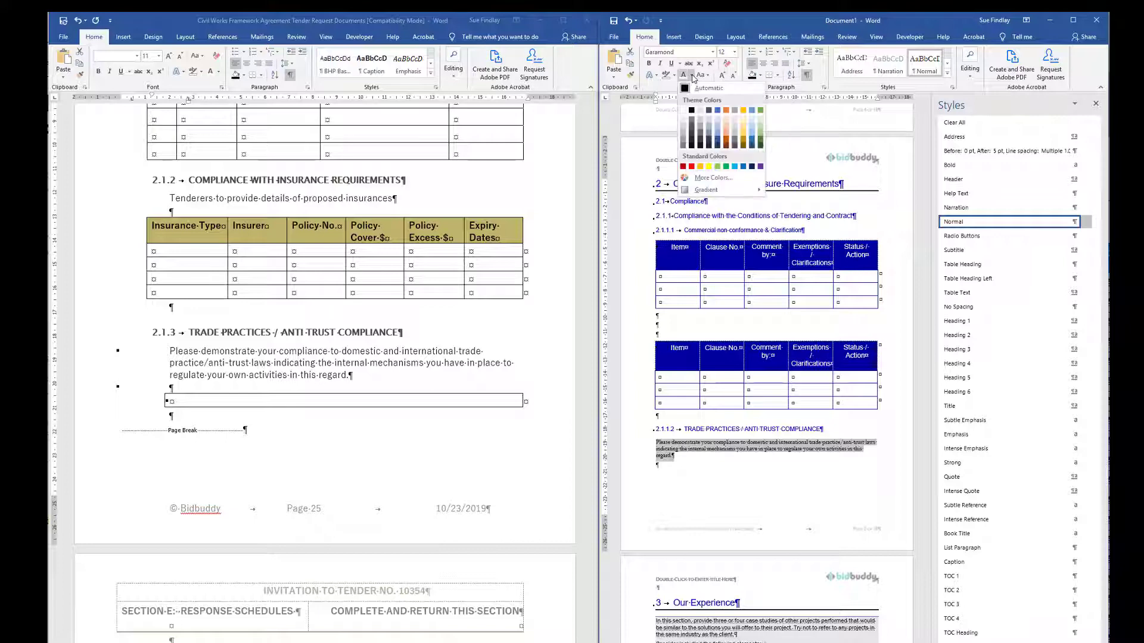
left_click(718, 147)
left_click(724, 479)
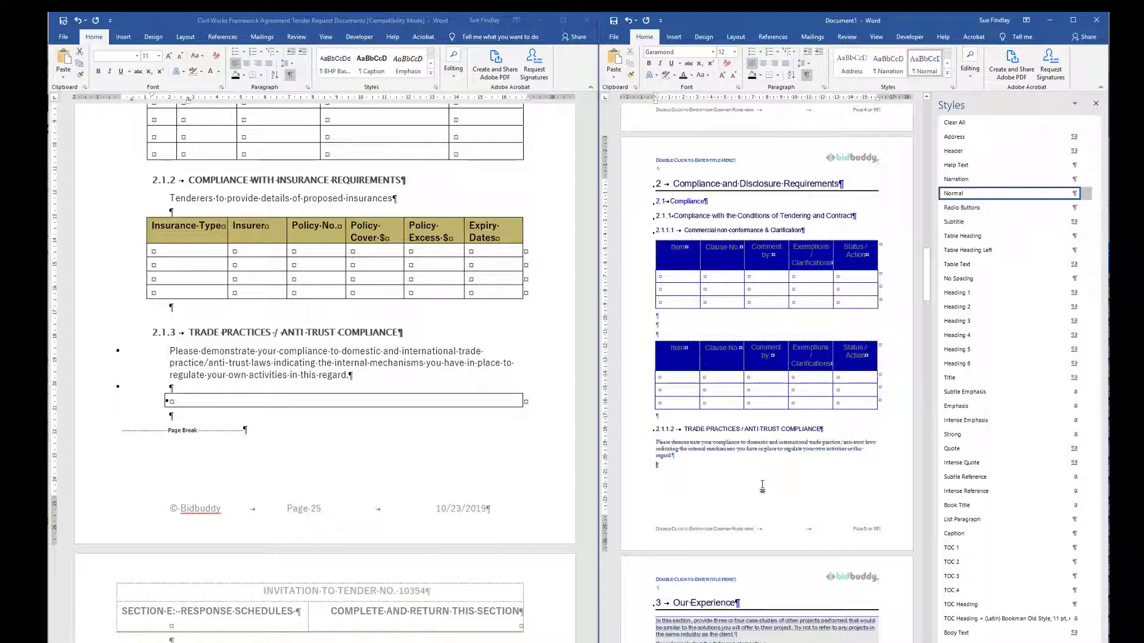
Step: Look through the tender document as far as the Disclosures participants questions and close the proposal's Styles pane
scroll(356, 401, "down", 7)
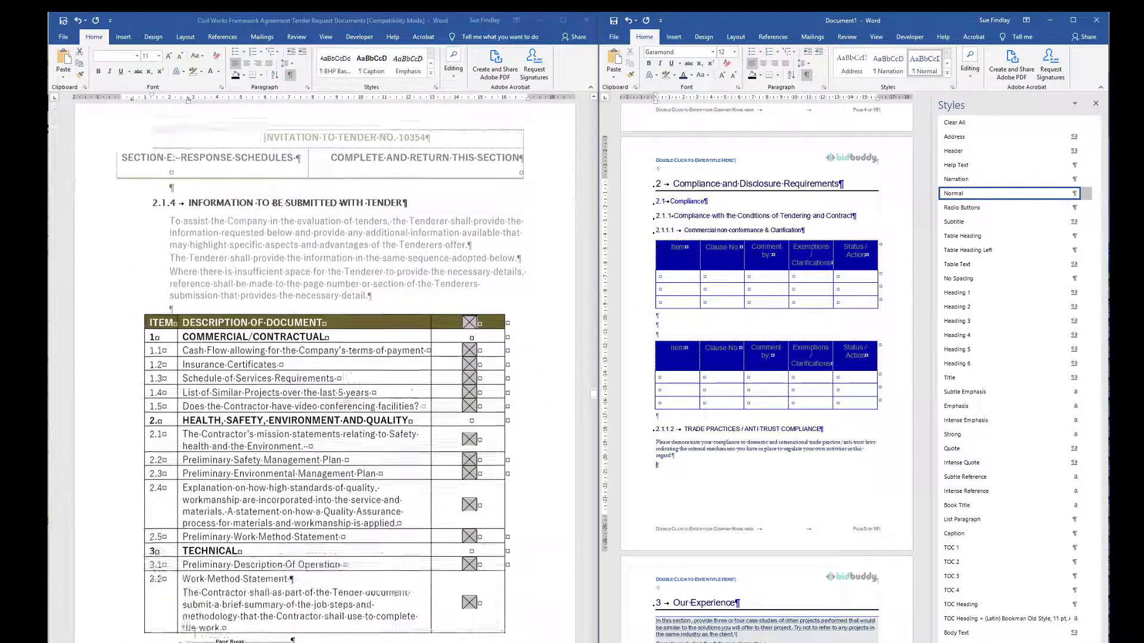
scroll(348, 398, "down", 10)
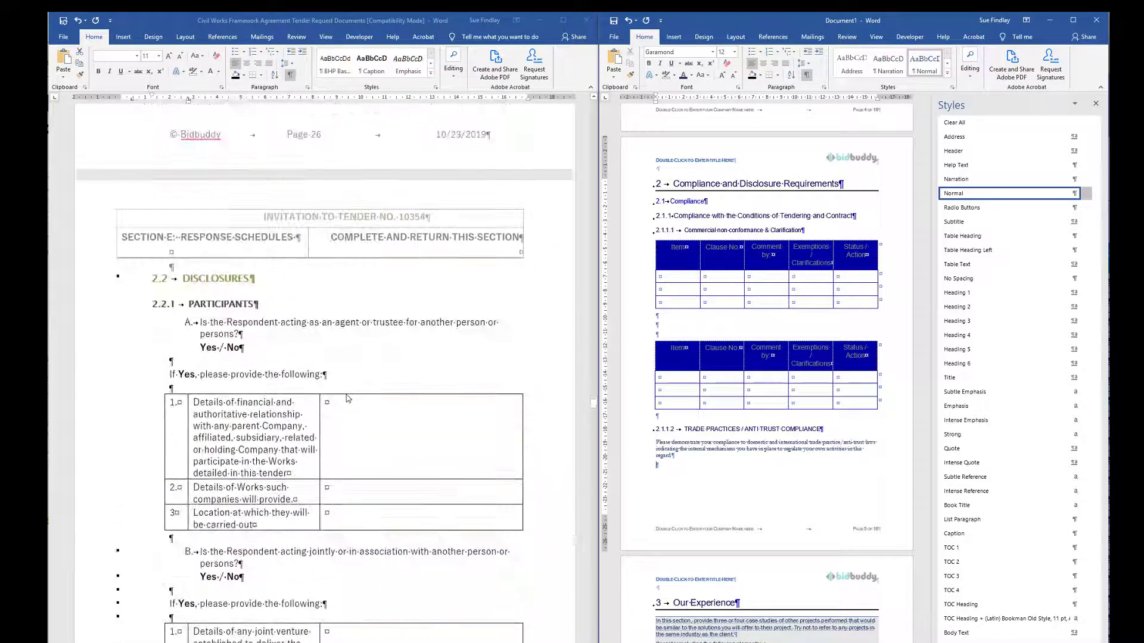
scroll(349, 399, "down", 5)
scroll(744, 462, "down", 1)
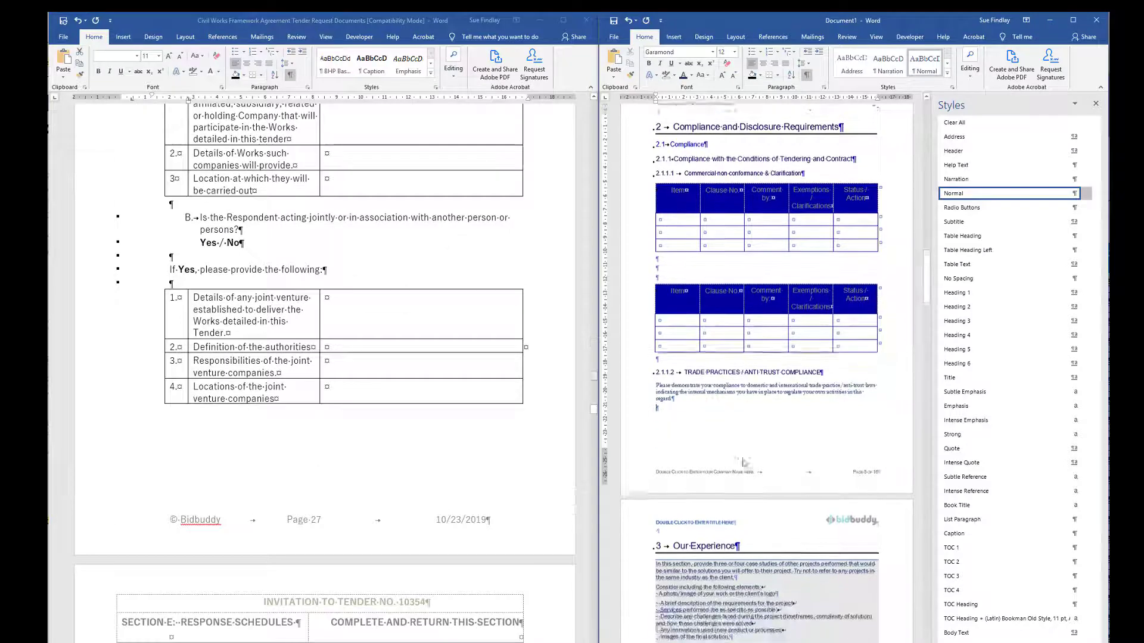
scroll(743, 462, "down", 1)
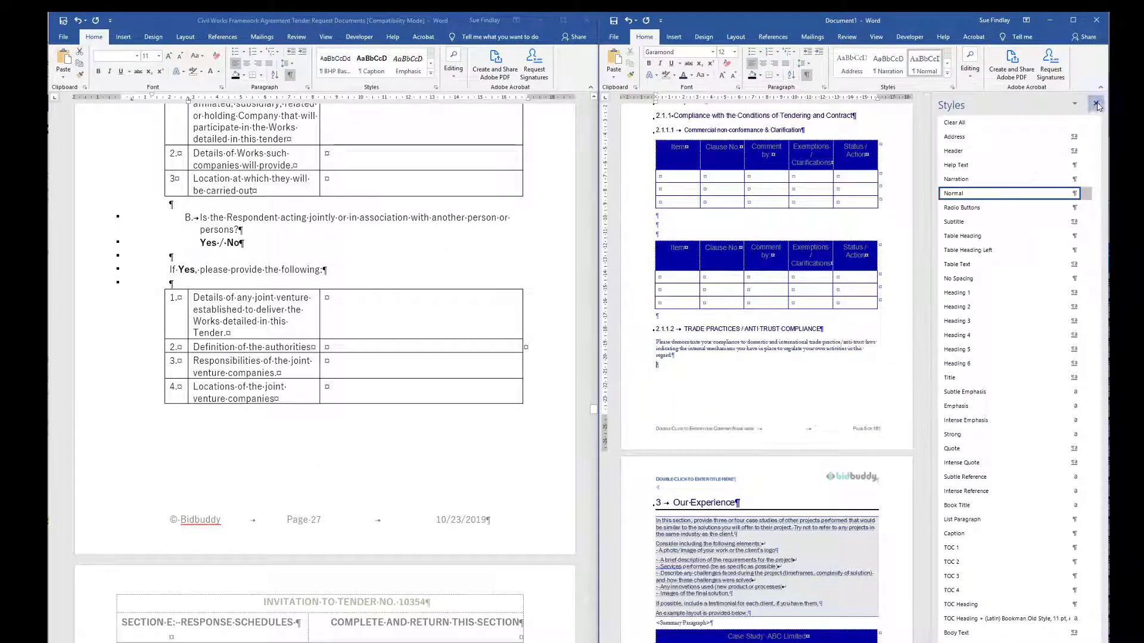
left_click(1096, 104)
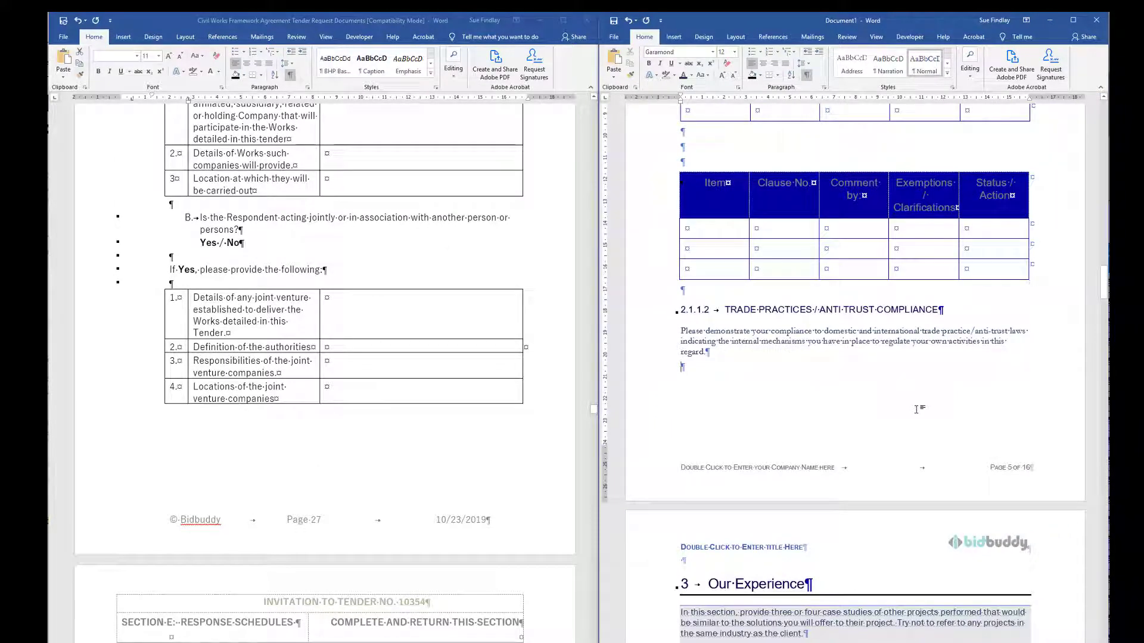